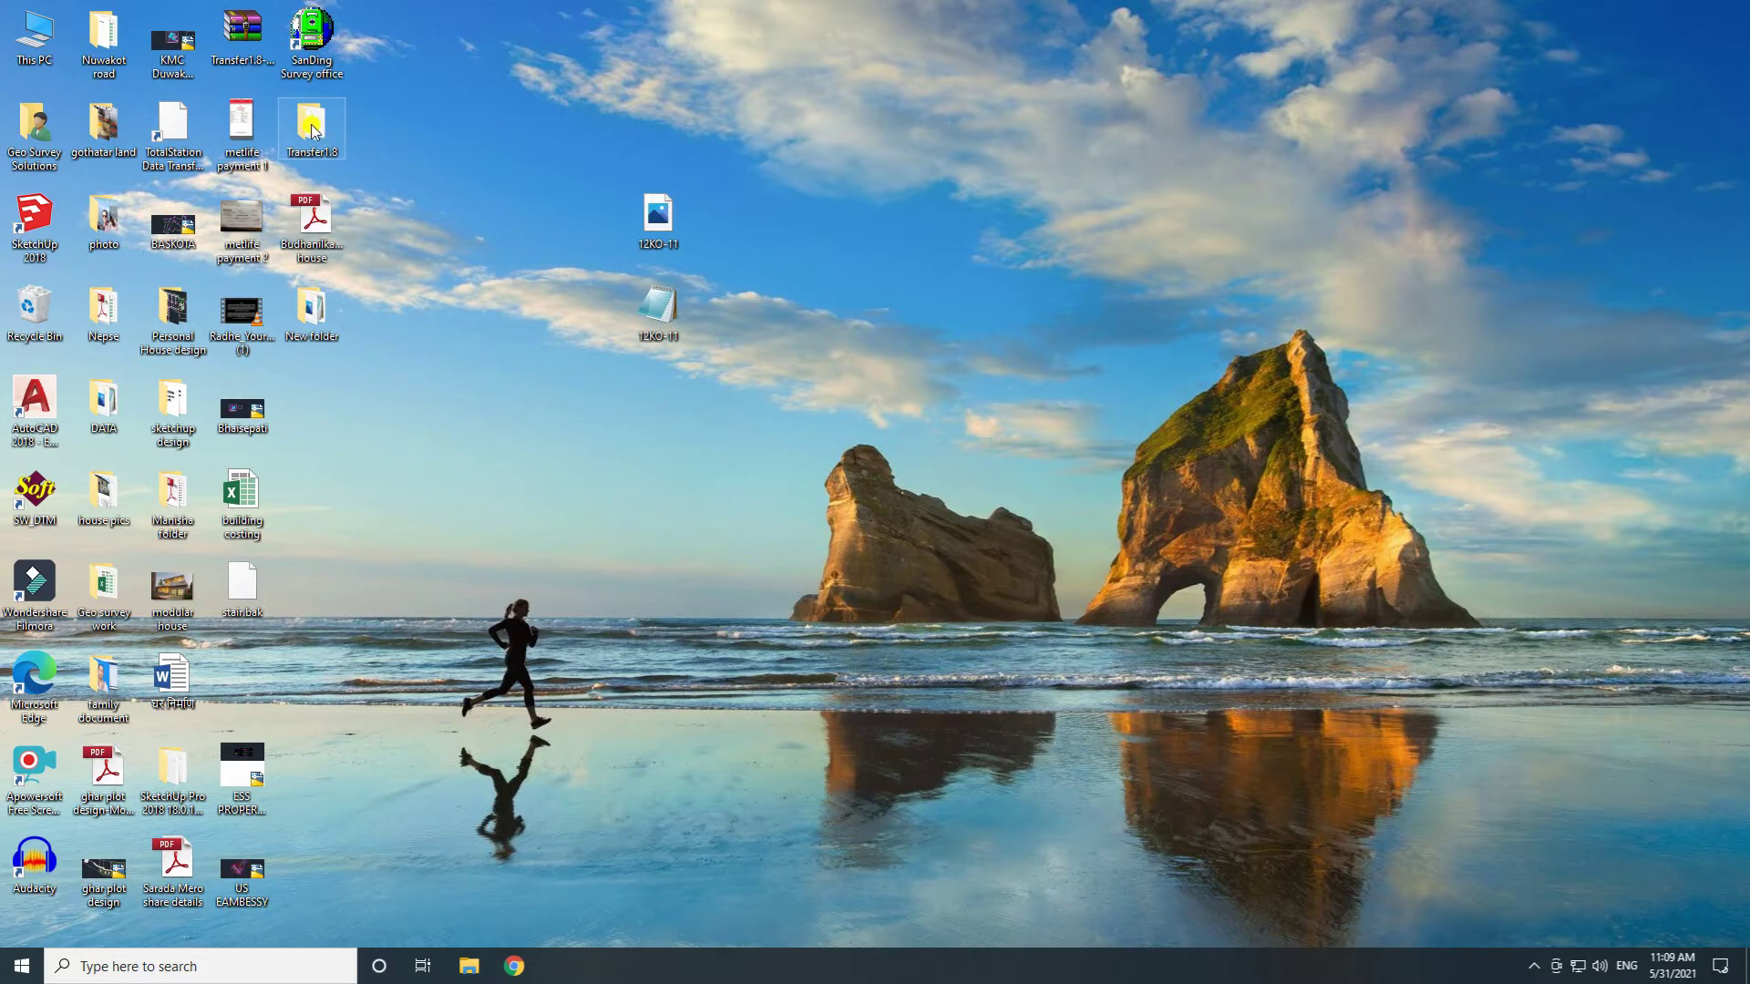
- Launch NTS-TRANSFER_V1.8 from the Transfer1.8 folder on the desktop
double_click(312, 130)
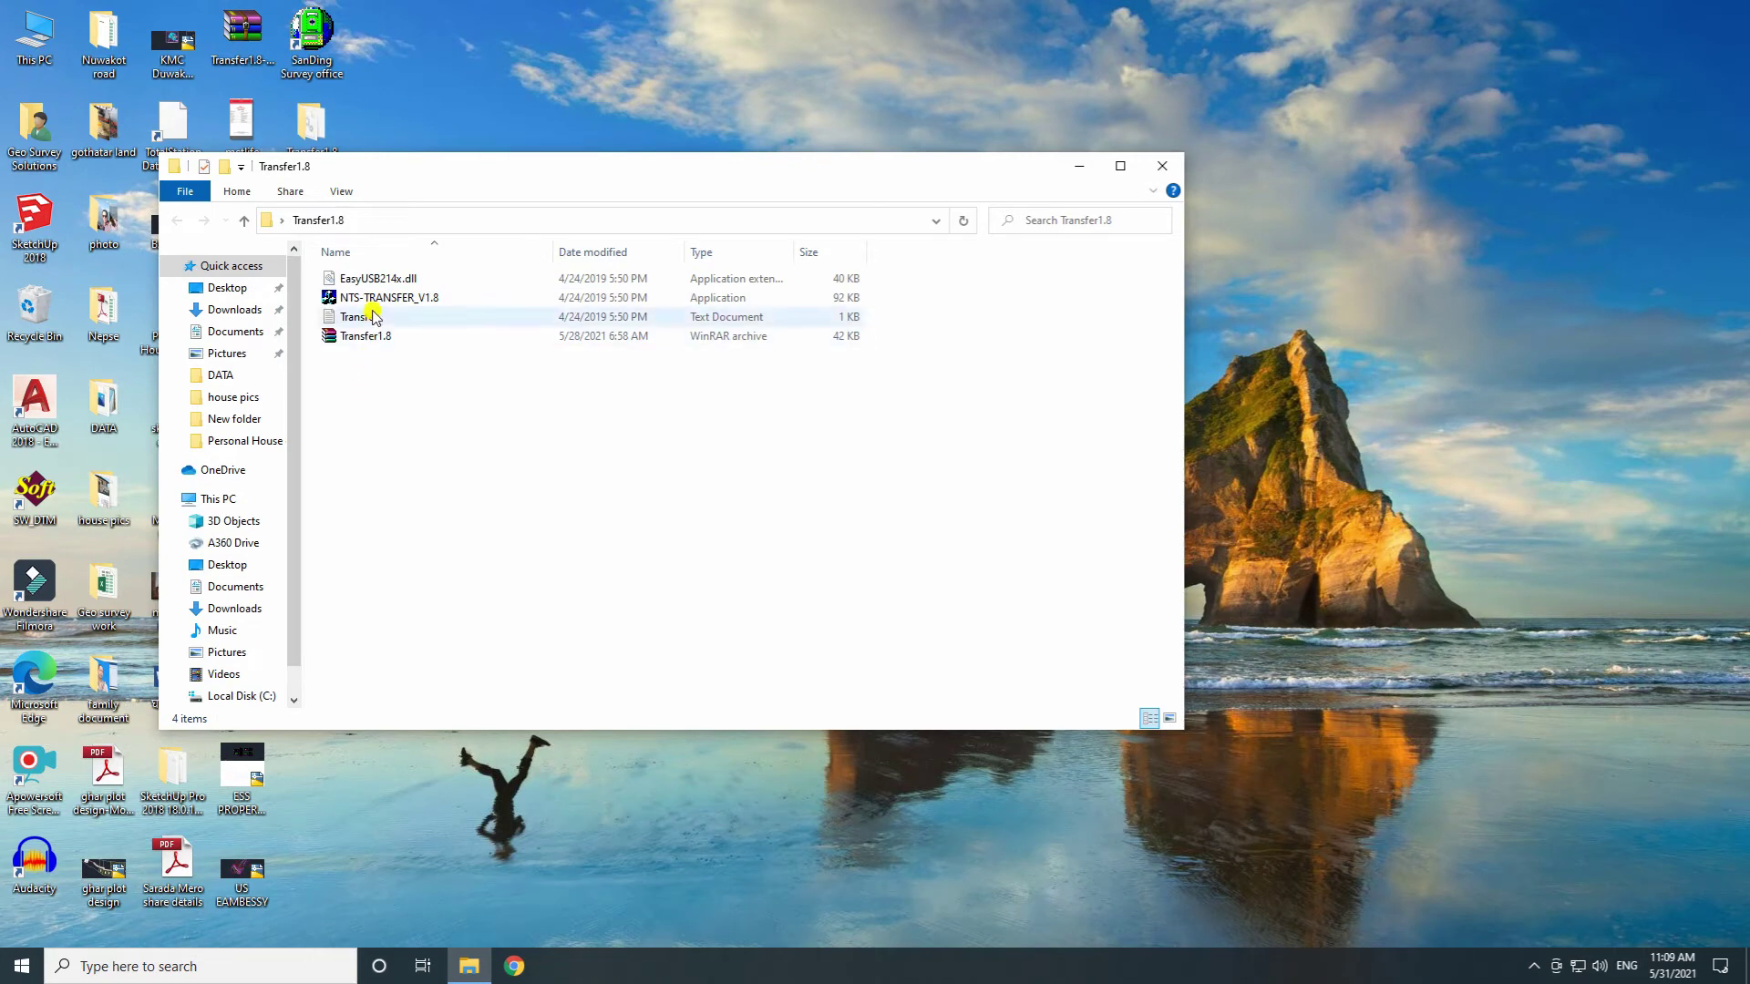
double_click(441, 301)
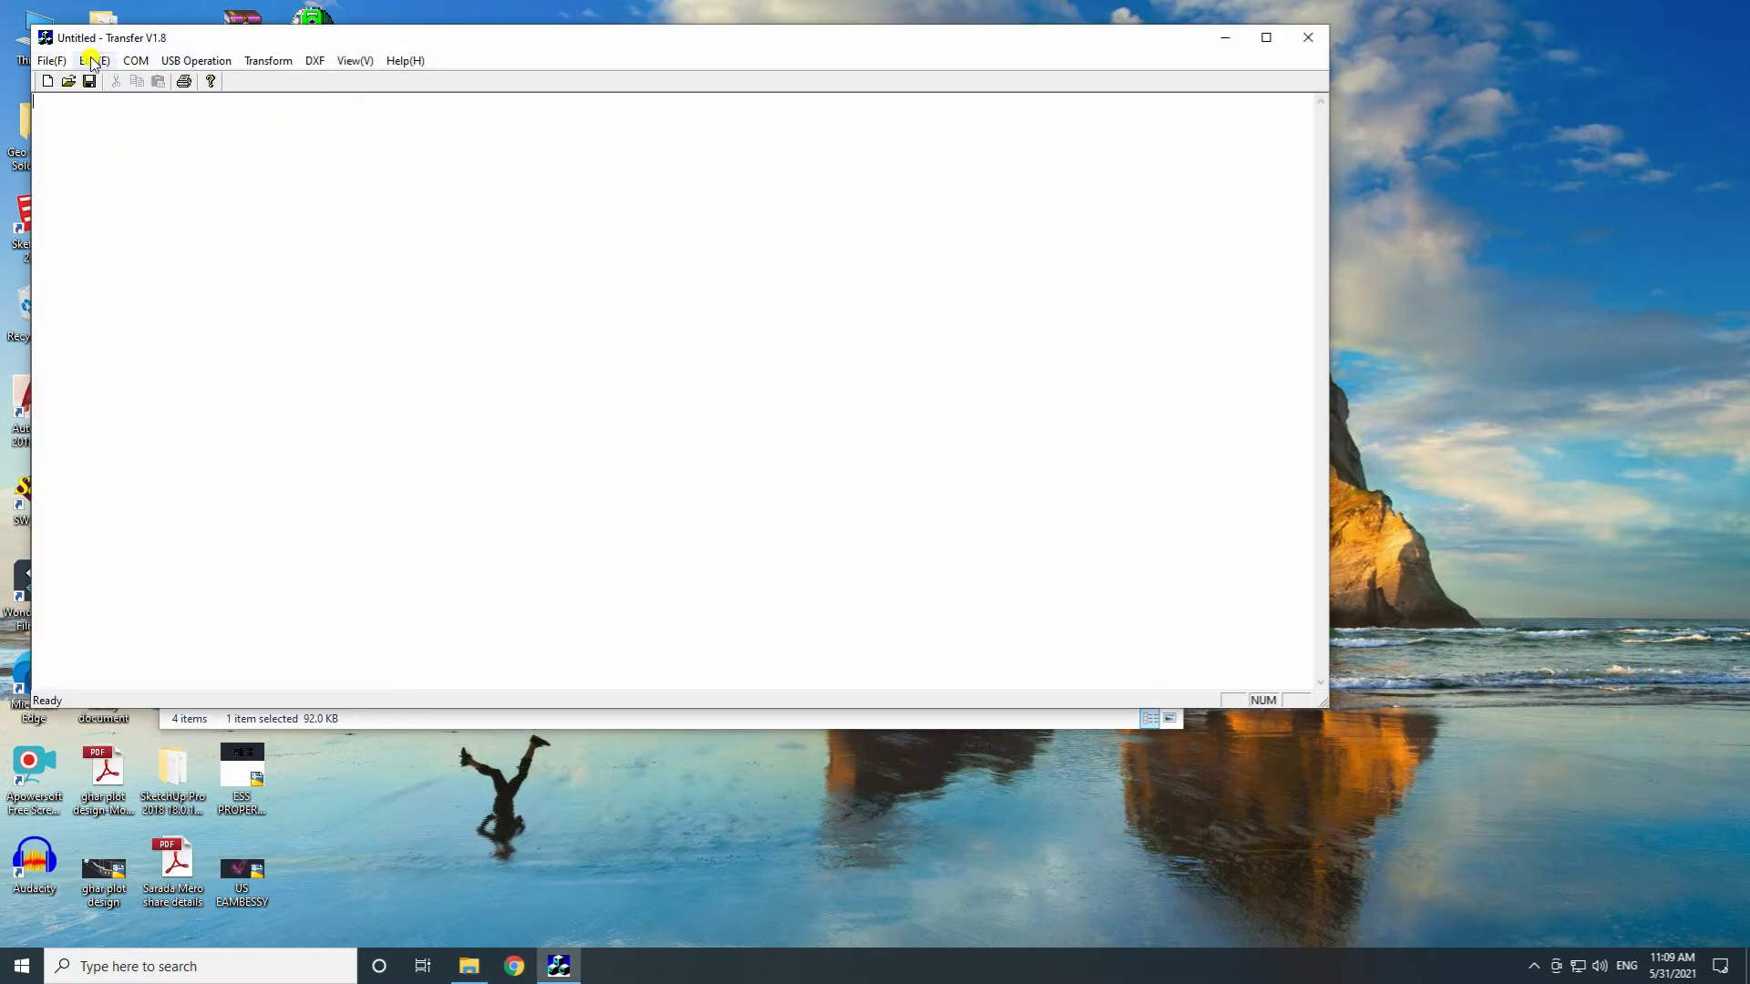
- Open the 12KO-11 PTS coordinate file from the desktop as an EMS memory file
left_click(51, 61)
mouse_move(82, 60)
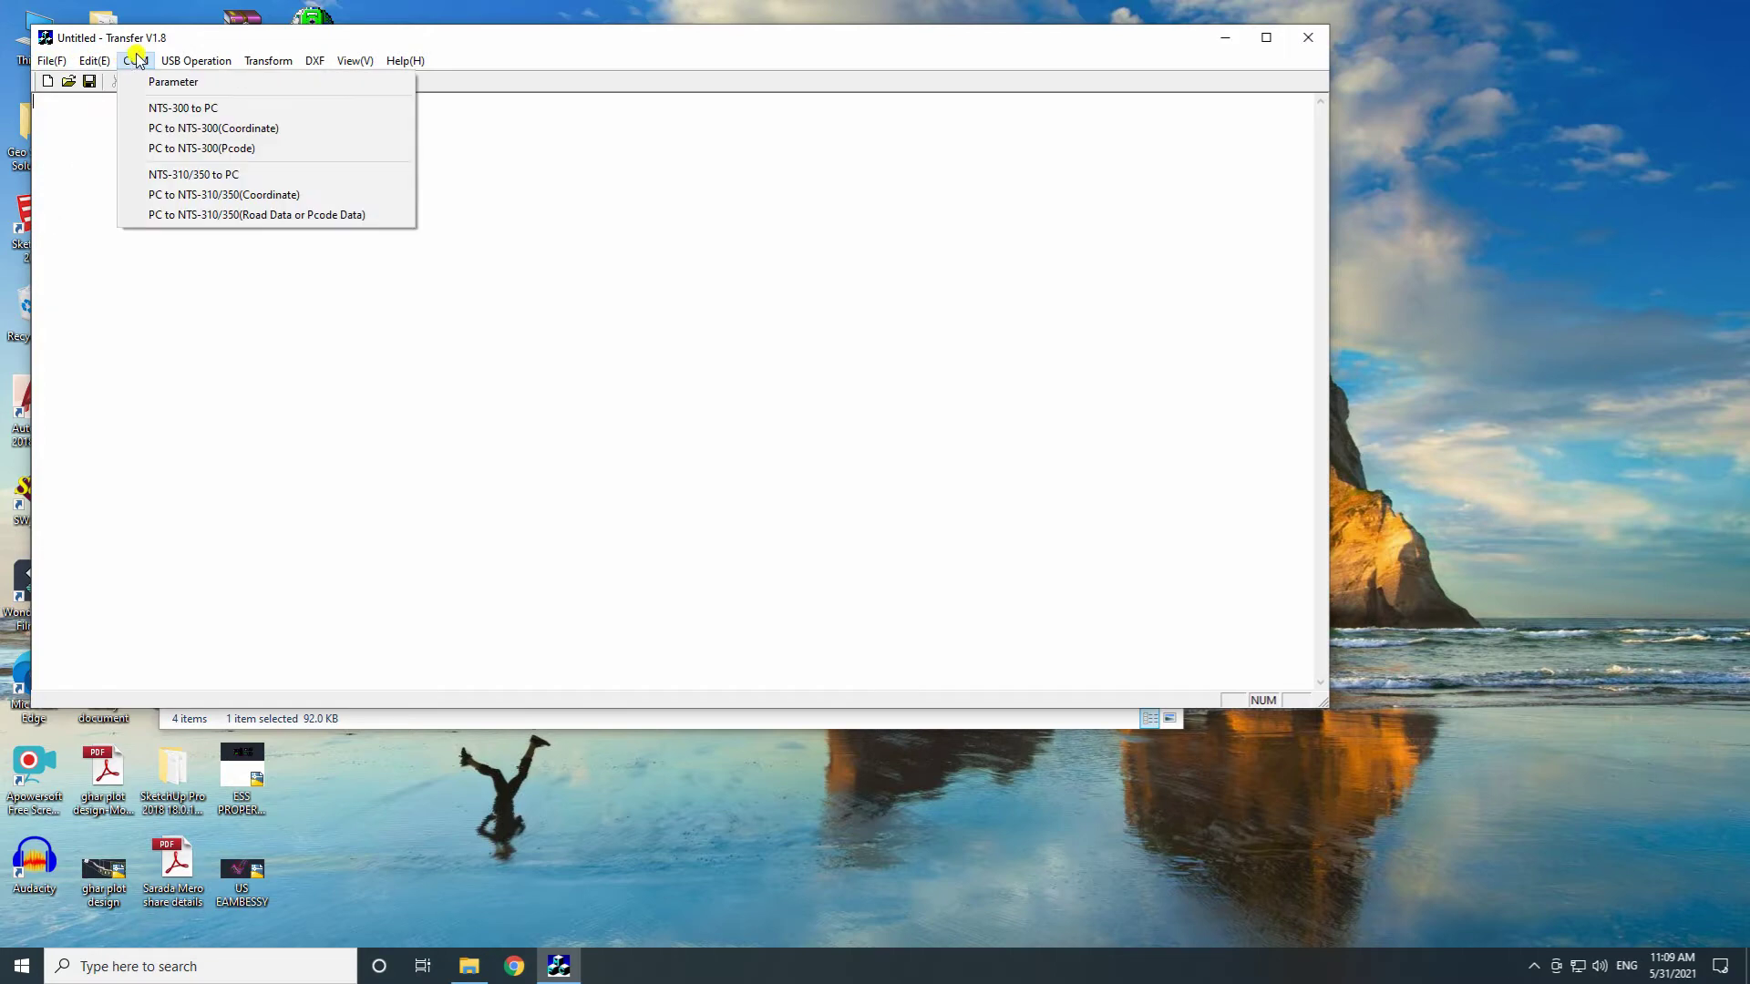
mouse_move(136, 66)
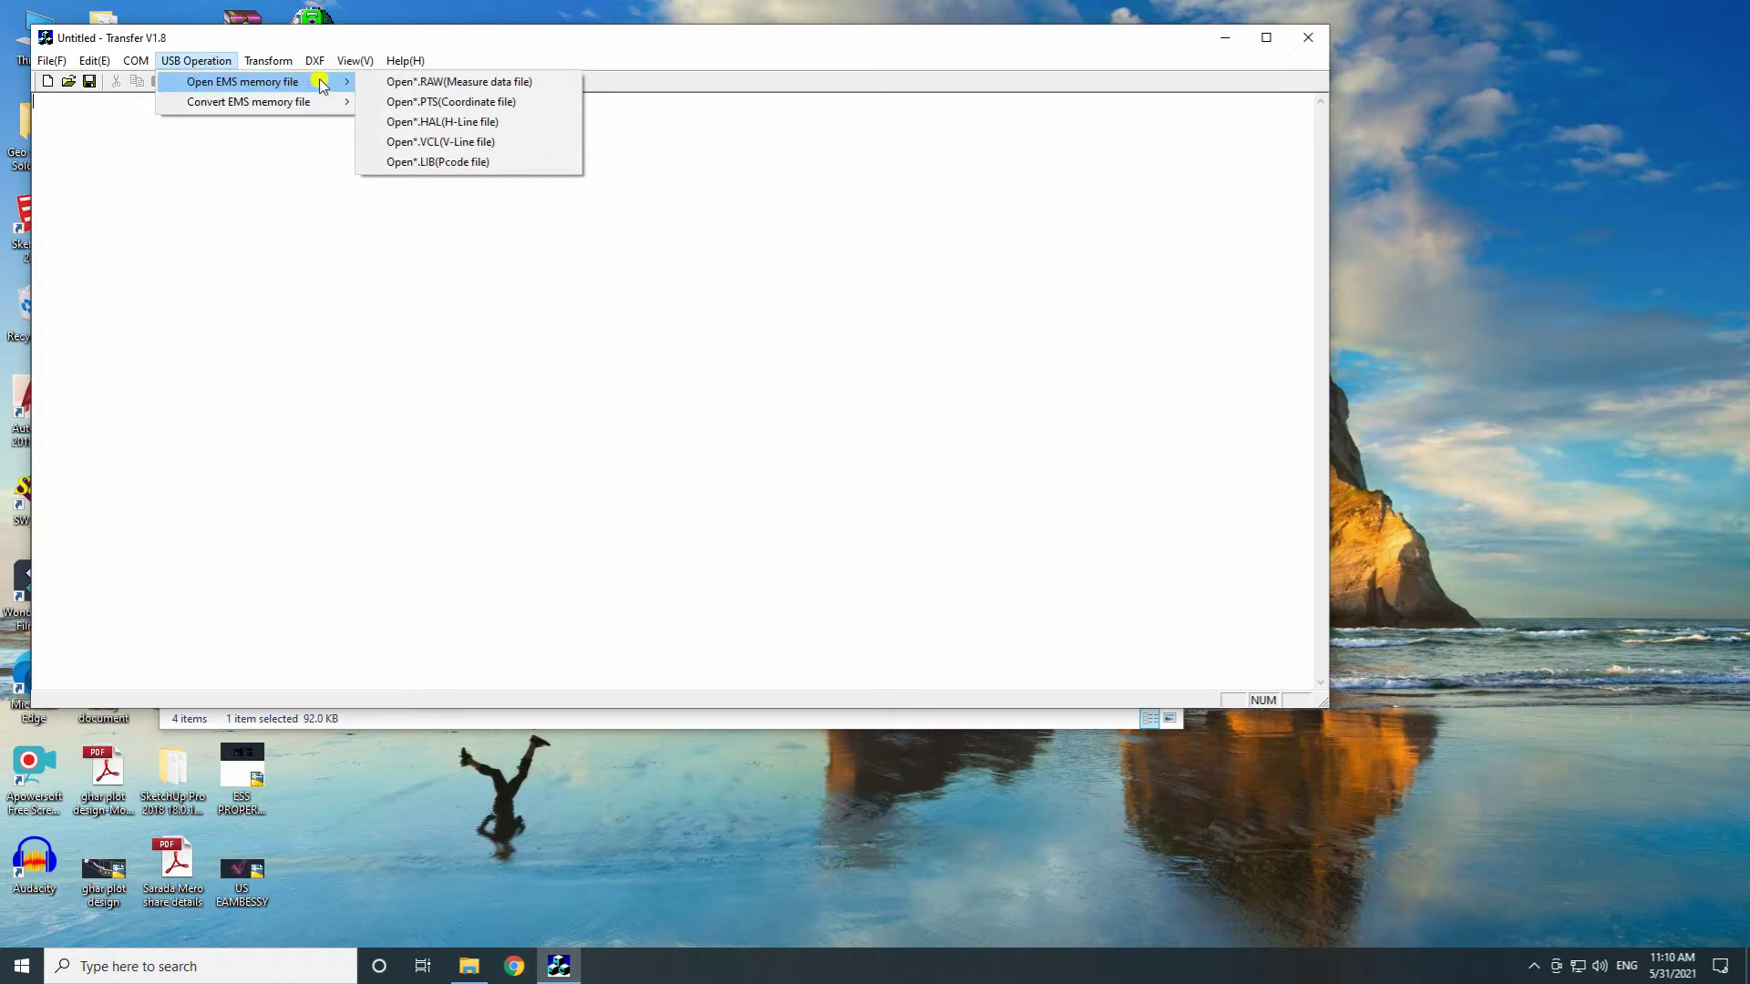
left_click(391, 104)
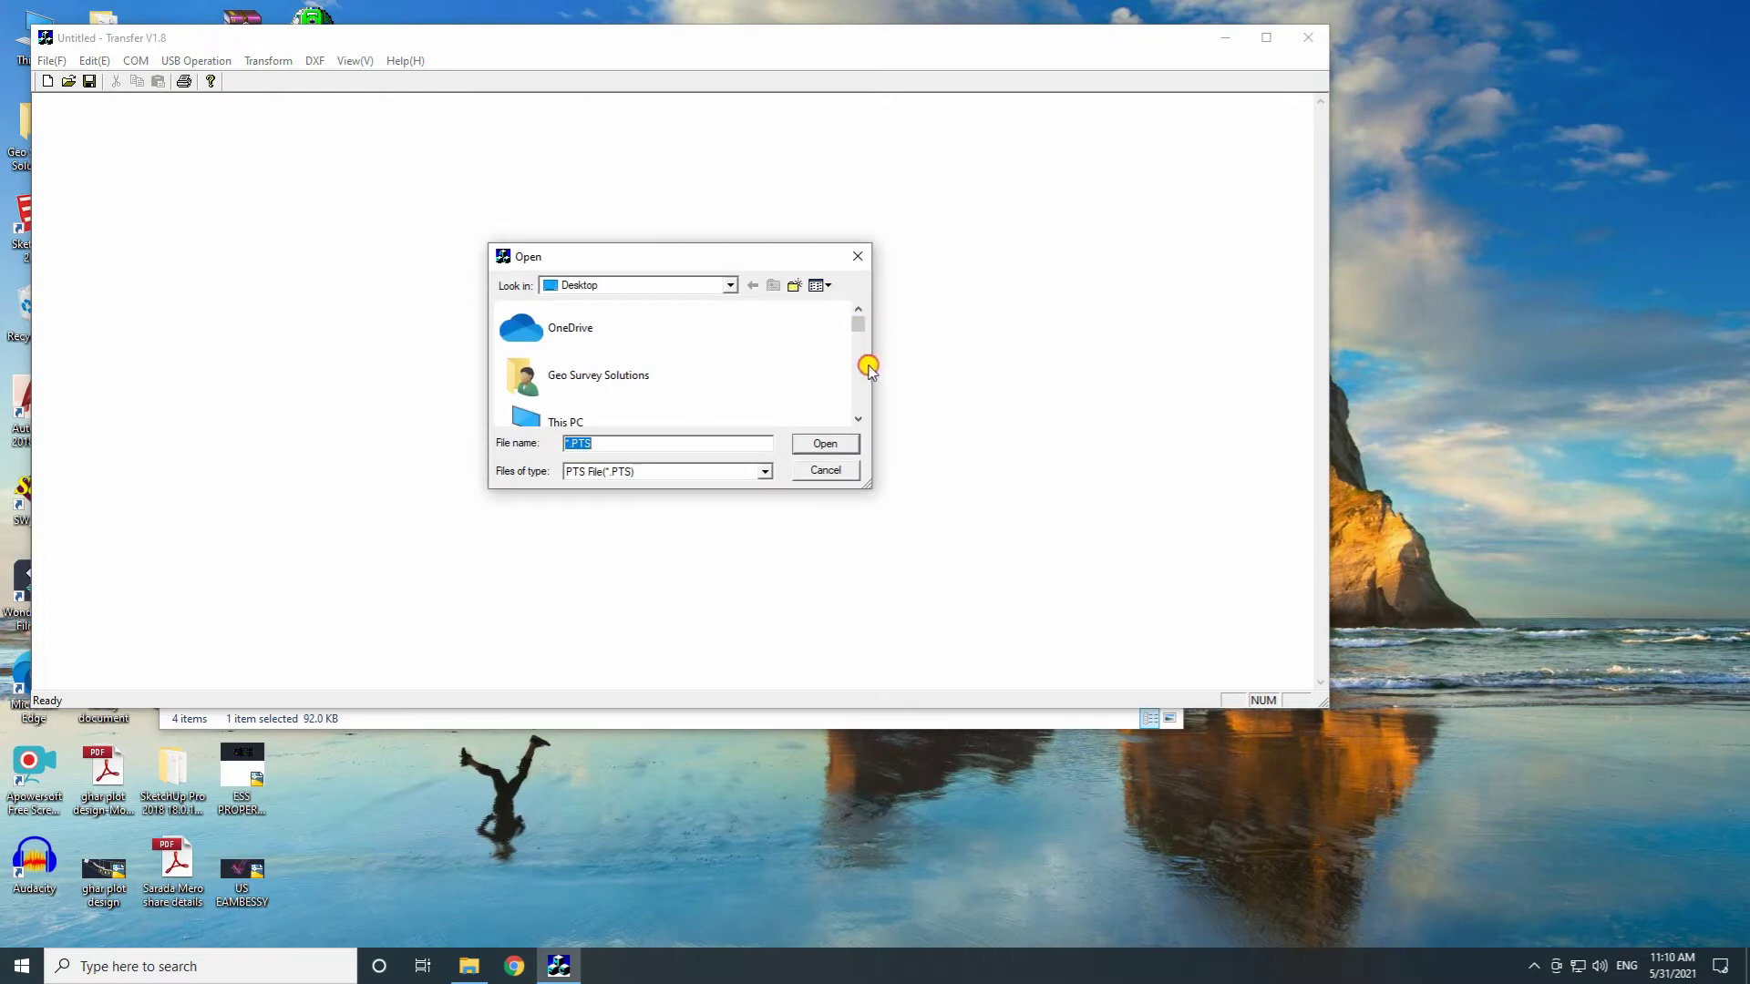
left_click_drag(862, 324, 851, 410)
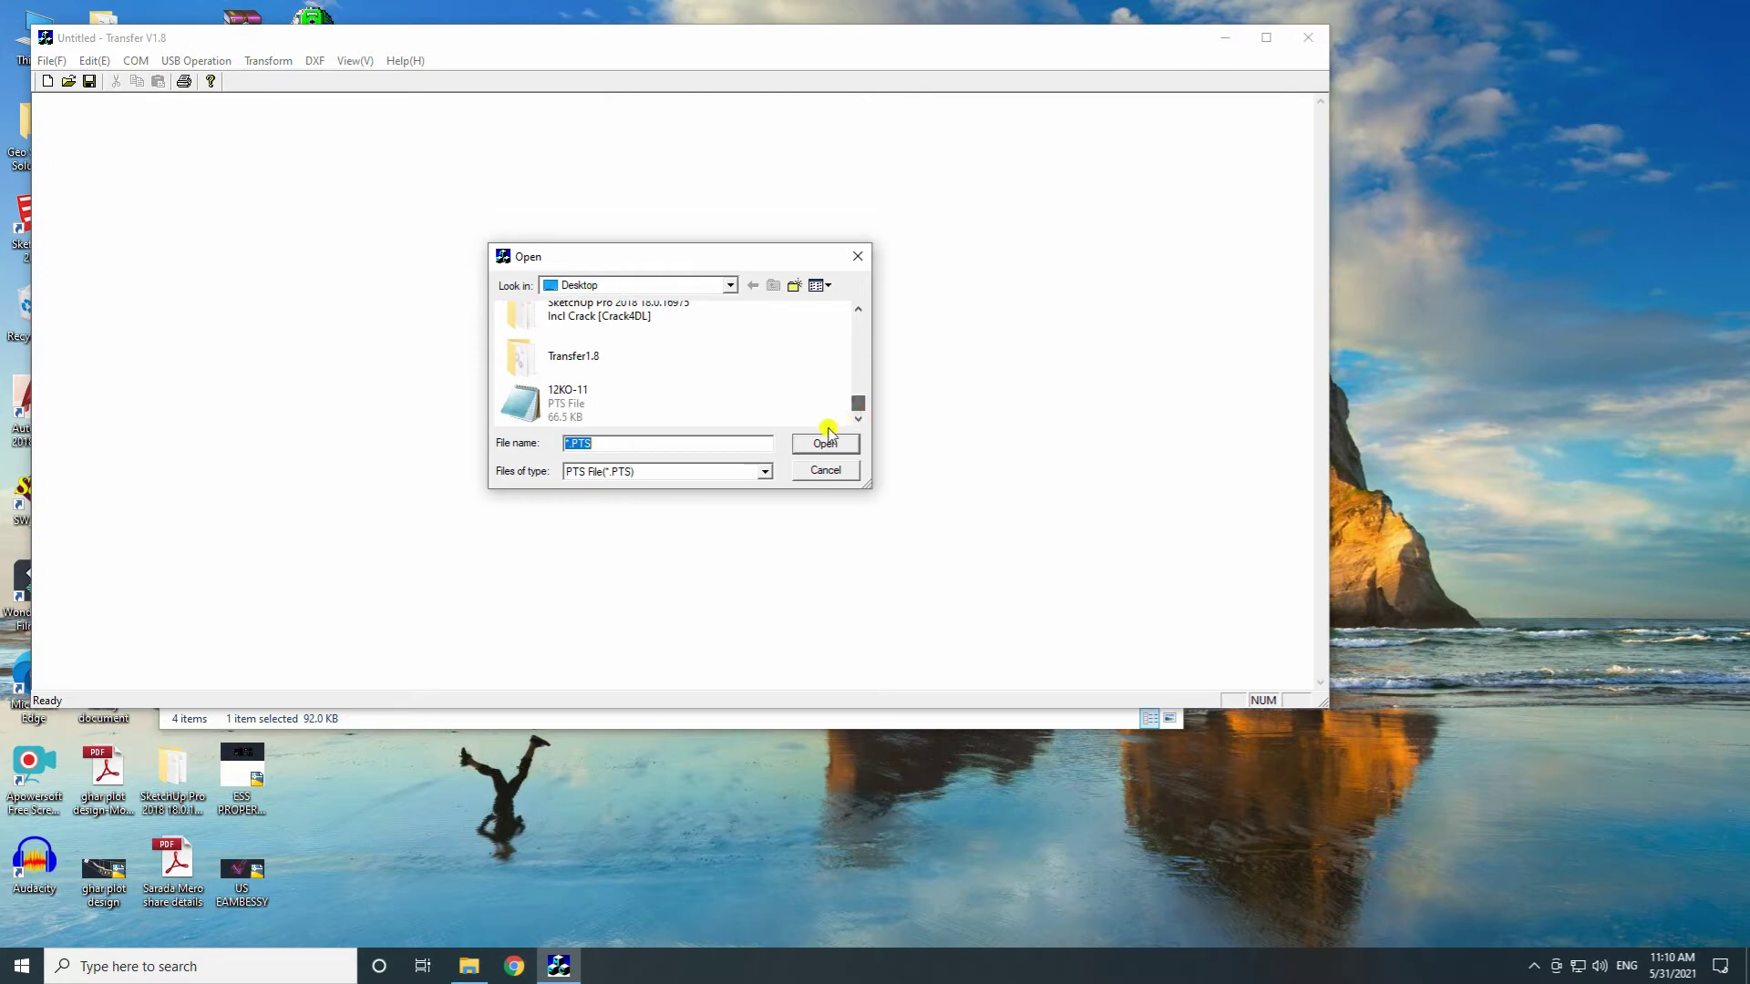
left_click(584, 403)
left_click(824, 444)
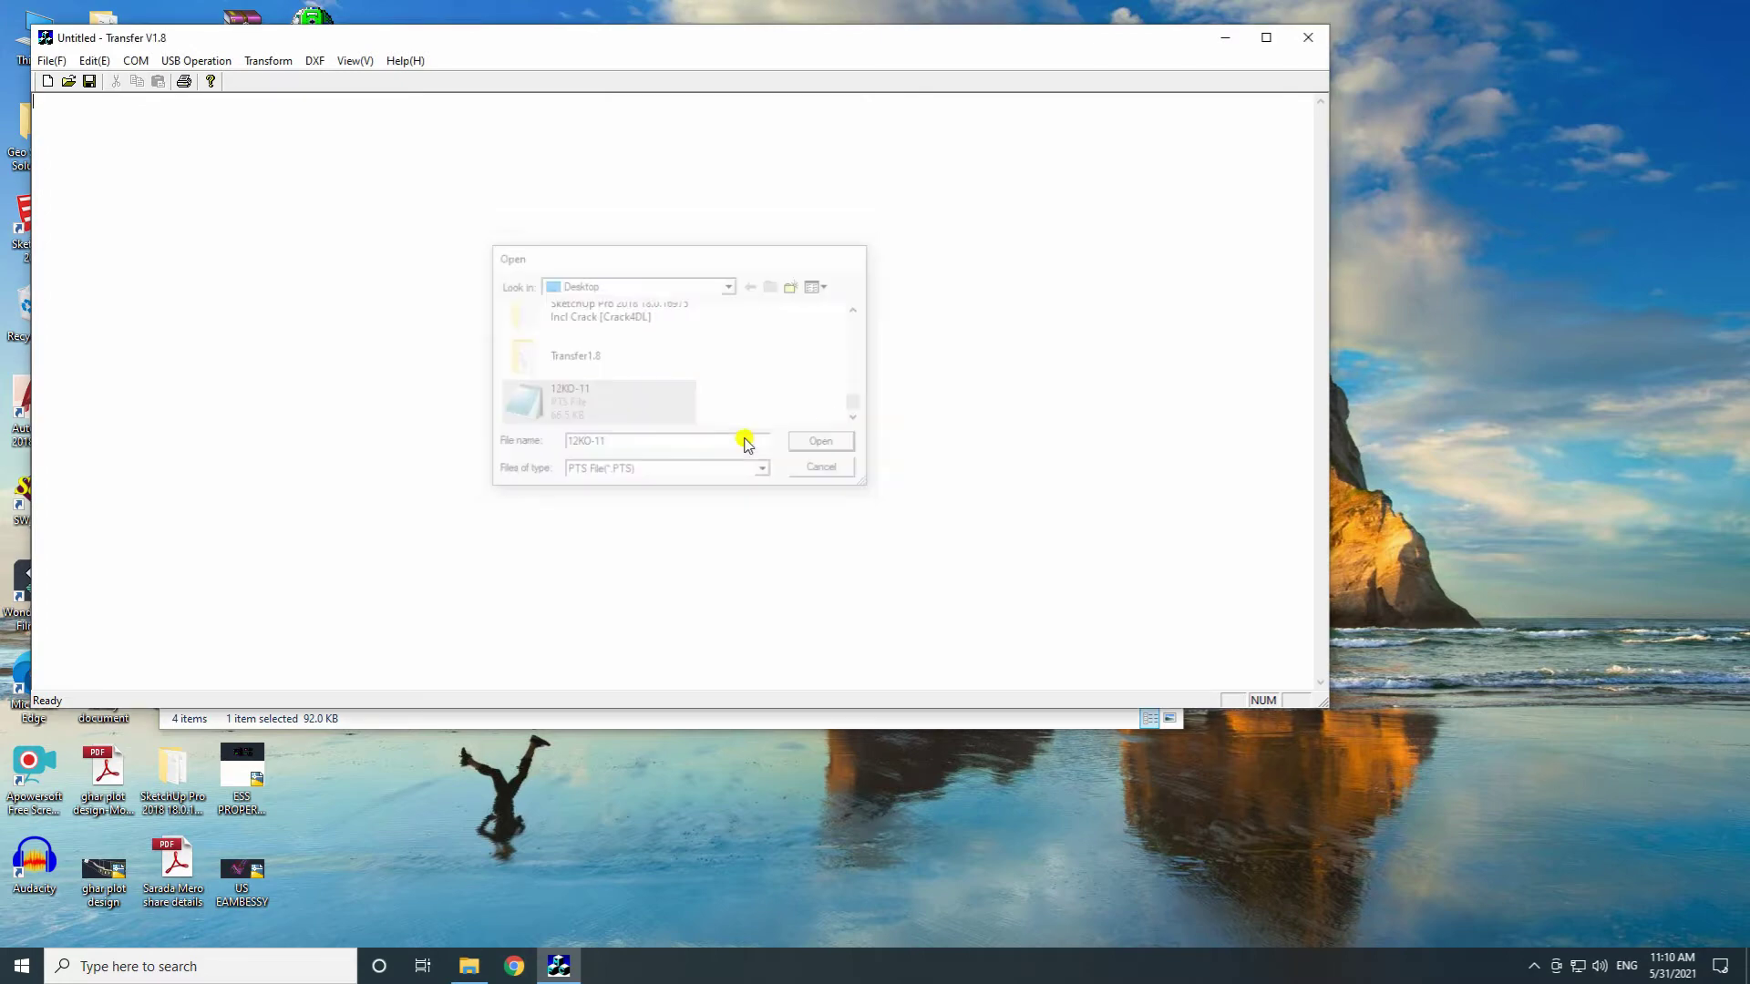
- Save the loaded coordinate data to the desktop as file 1
scroll(167, 205, "up", 1)
scroll(167, 205, "up", 20)
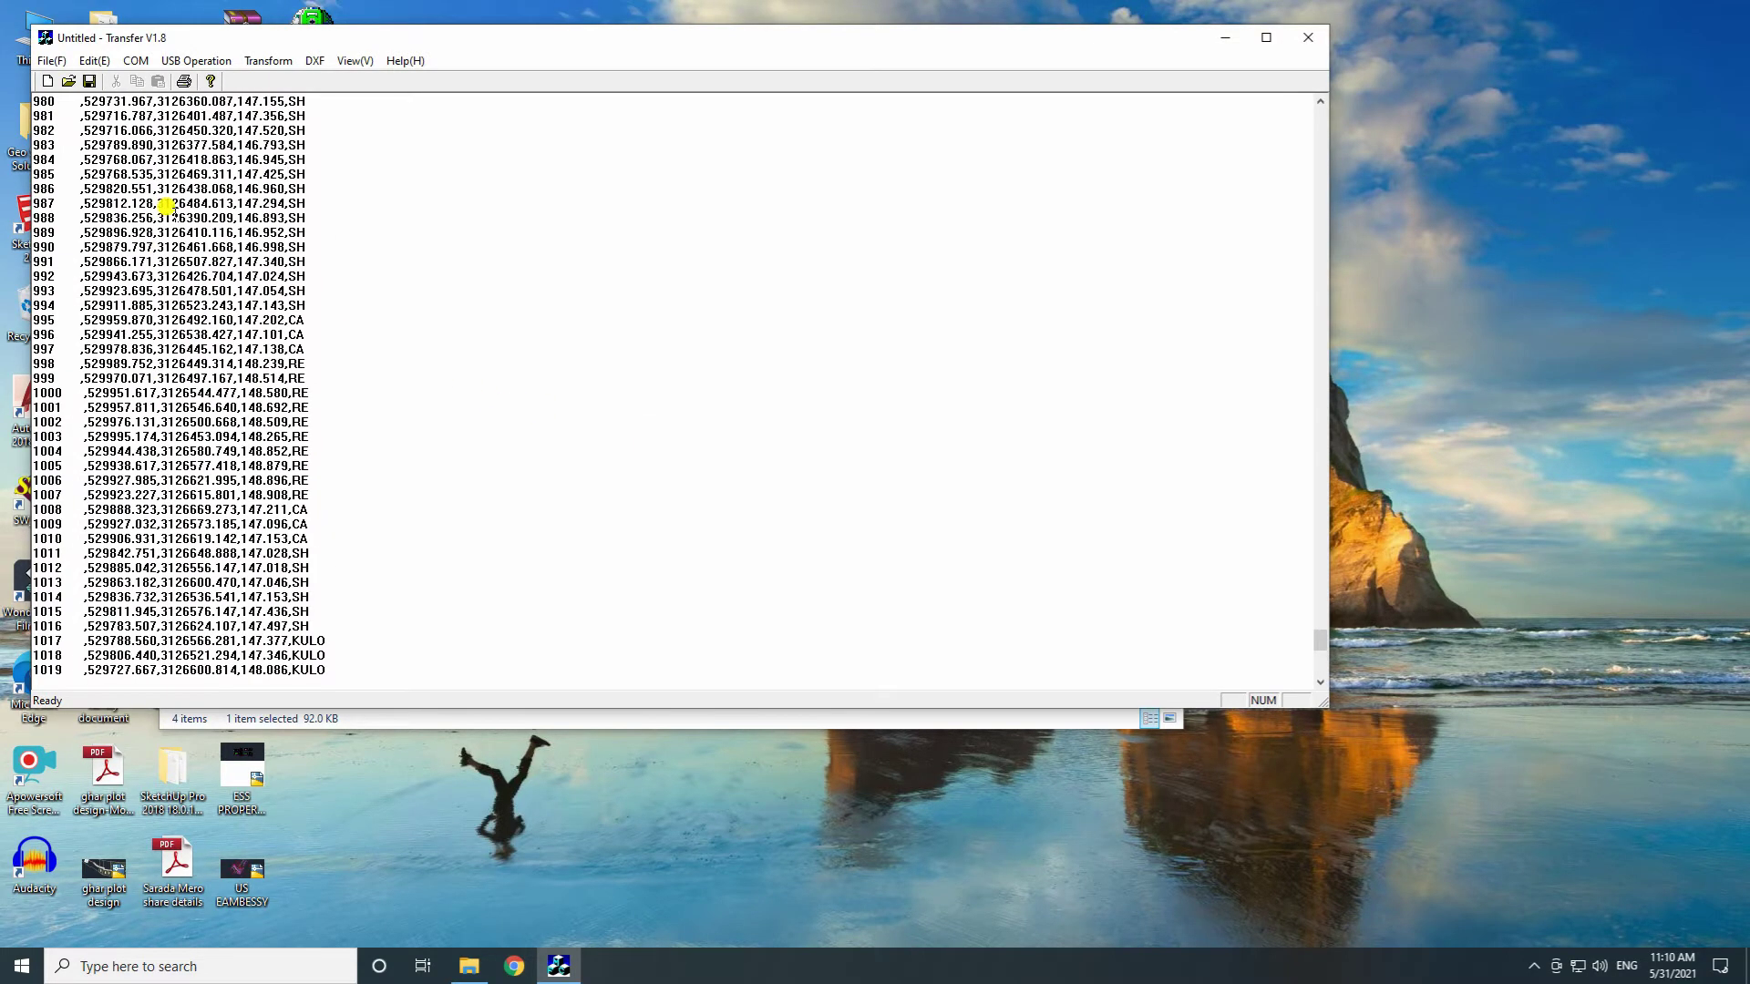
left_click_drag(1321, 620, 1332, 118)
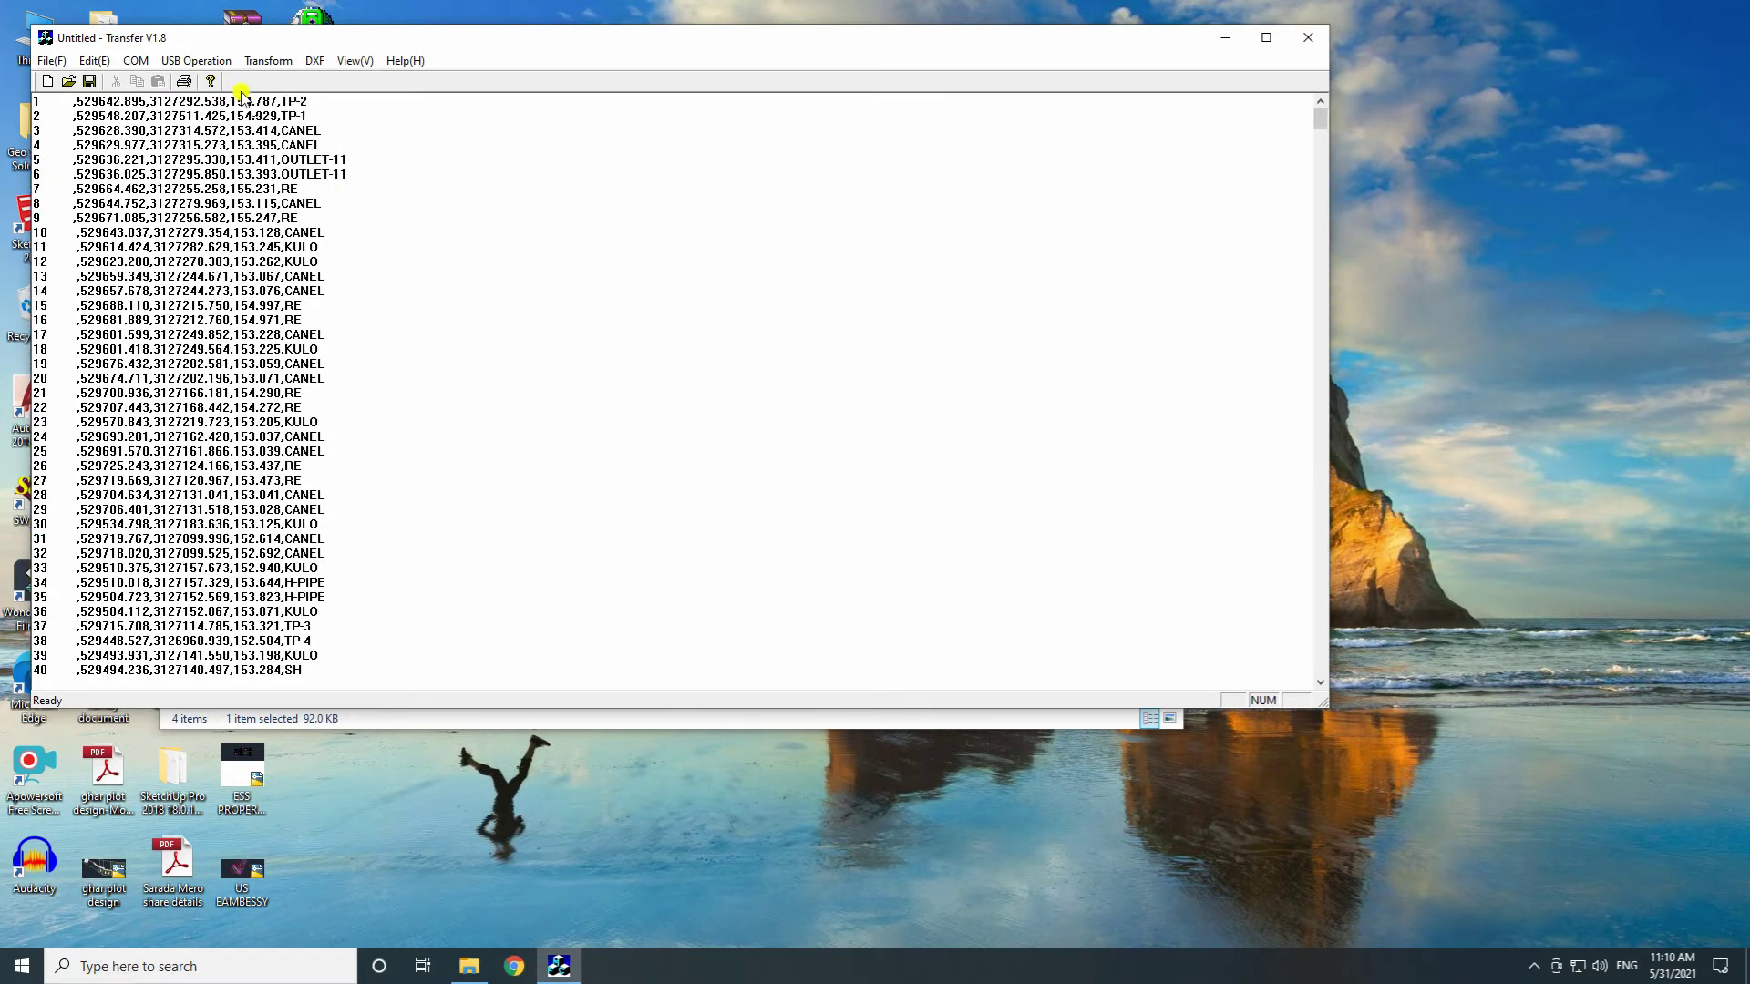
left_click(41, 61)
left_click(87, 143)
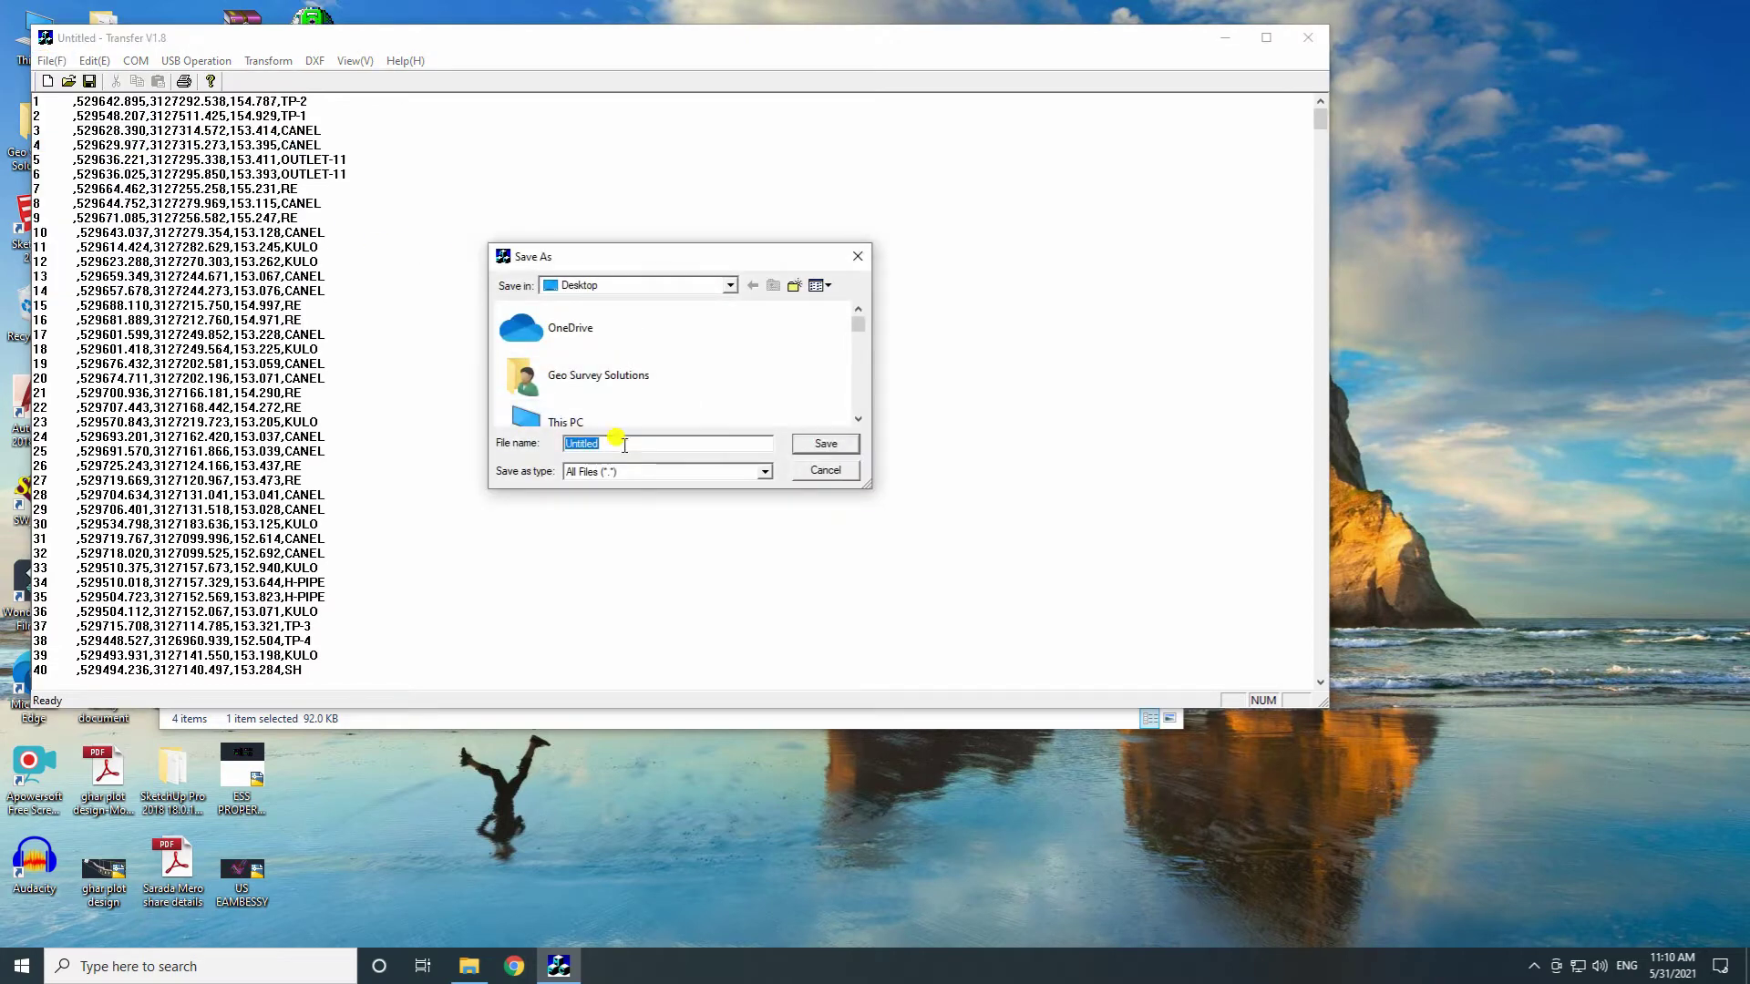
type("file 1")
left_click(816, 445)
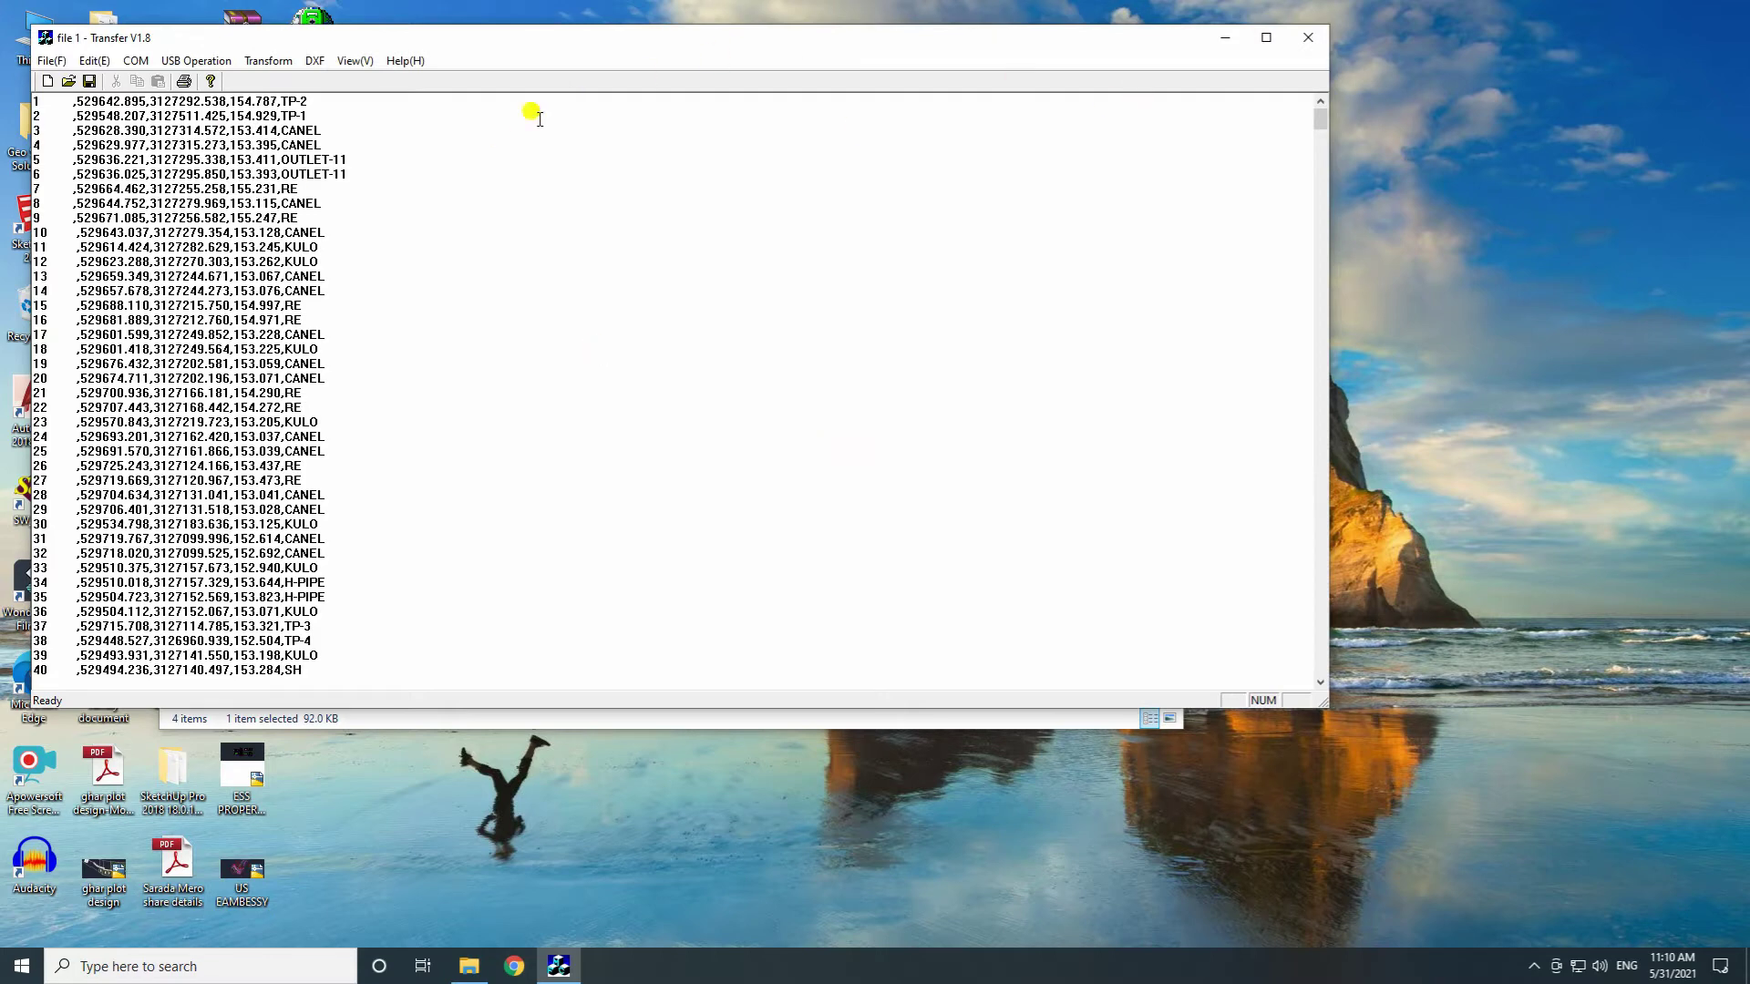
- Open the 12KO-11 RAW measure data file from the desktop as an EMS memory file
left_click(208, 61)
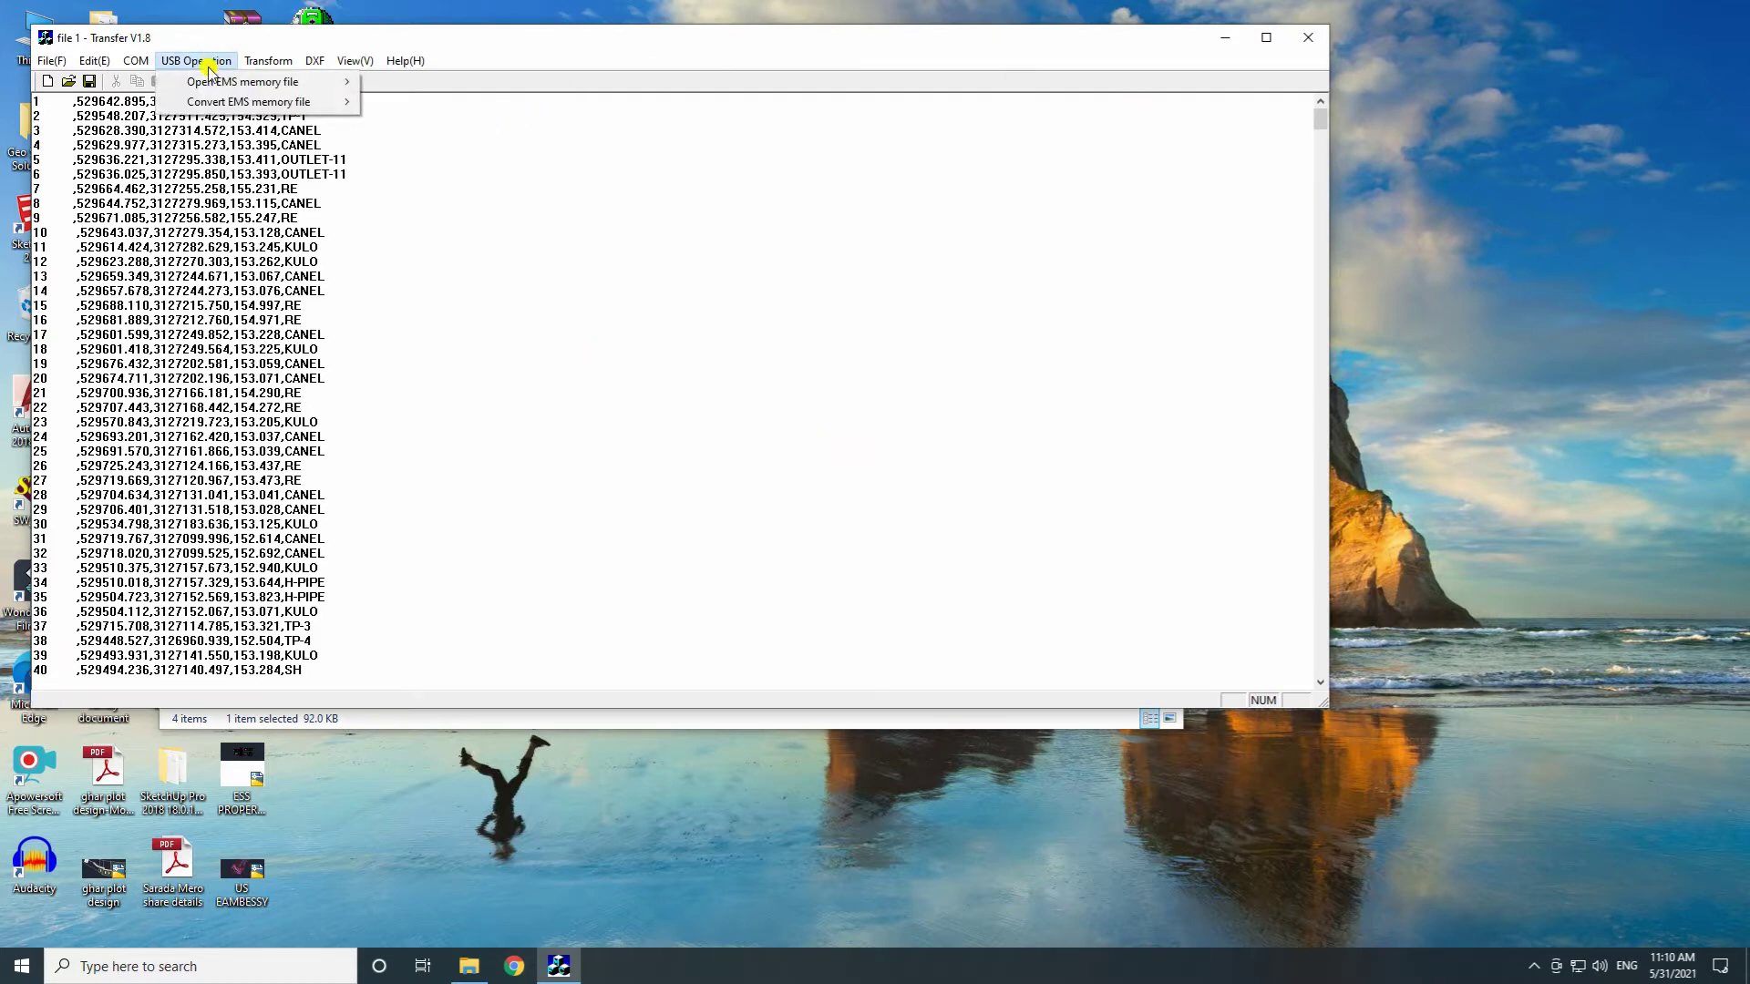
mouse_move(251, 82)
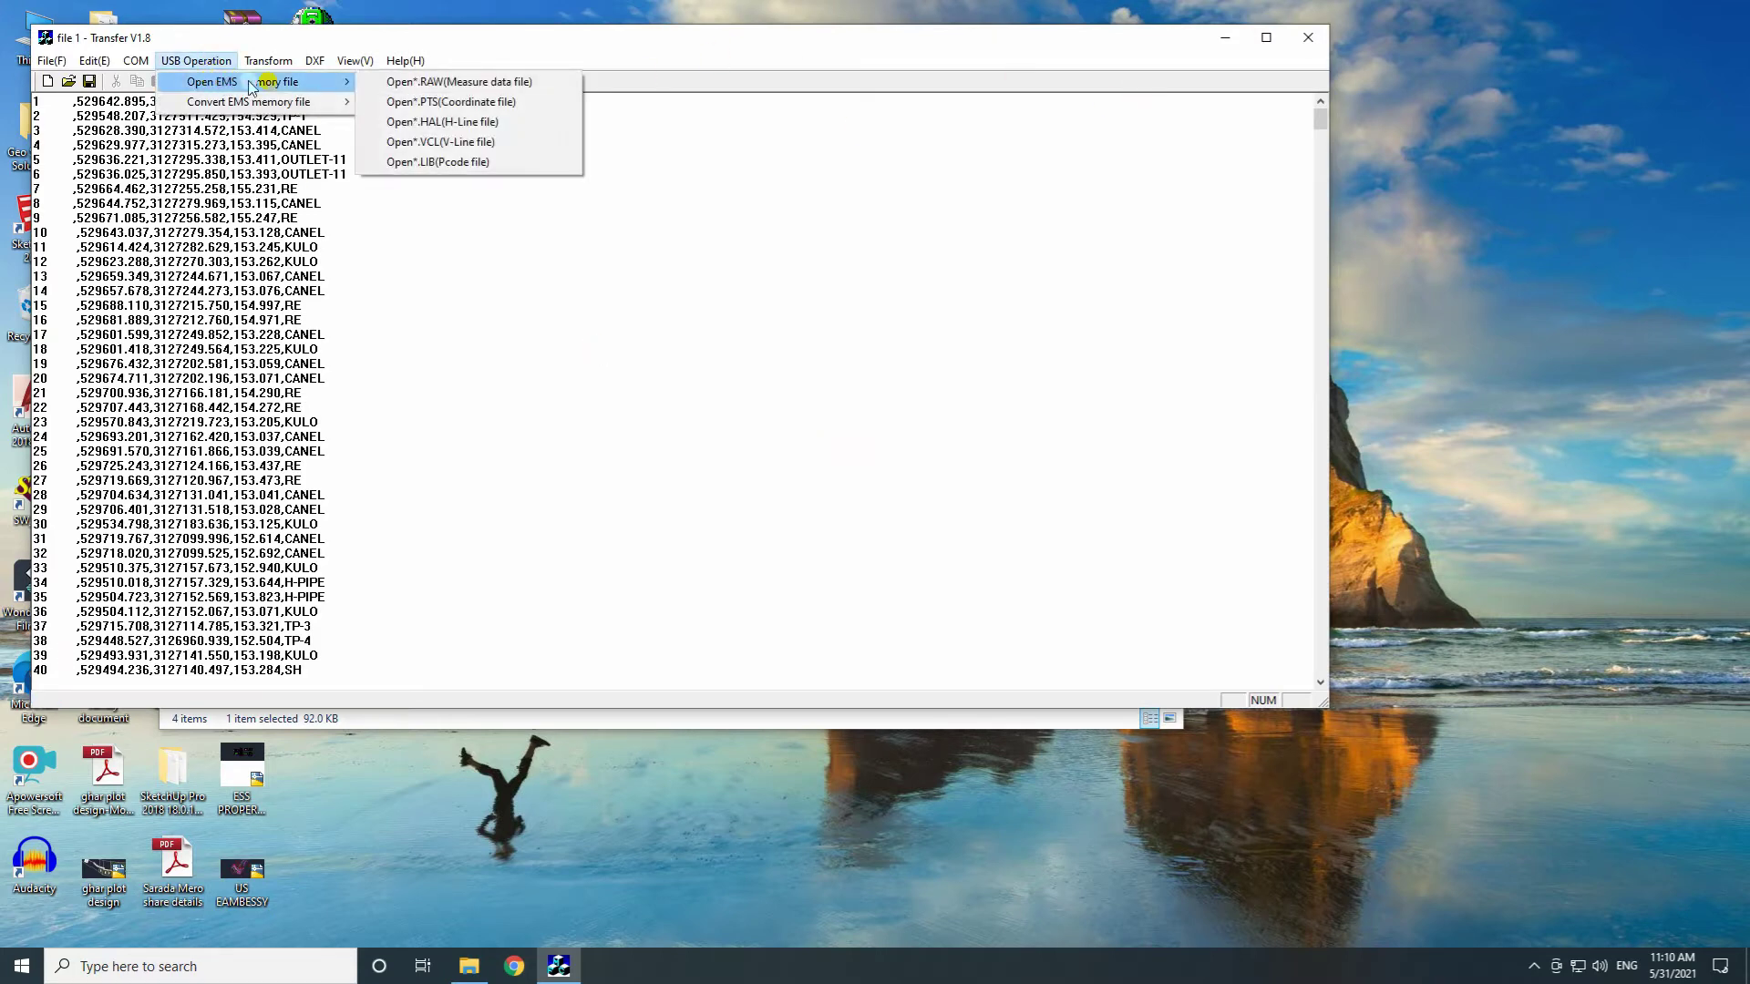
left_click(415, 82)
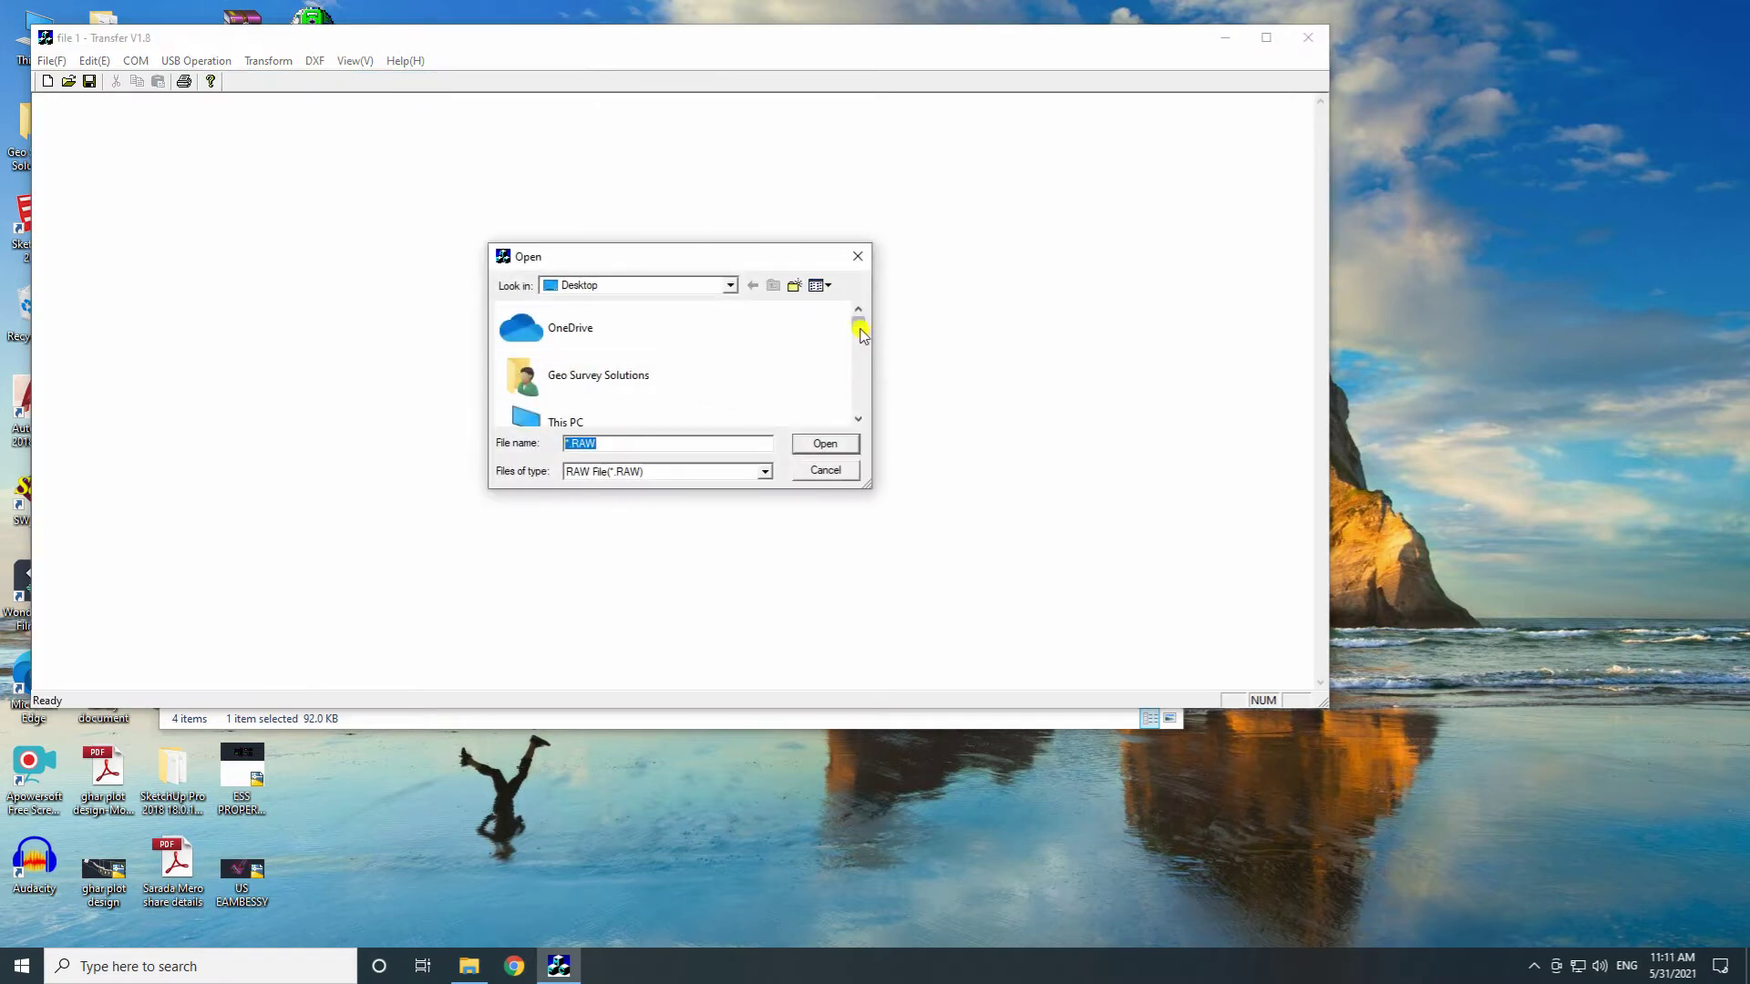
left_click_drag(859, 330, 856, 402)
left_click(580, 402)
left_click(809, 444)
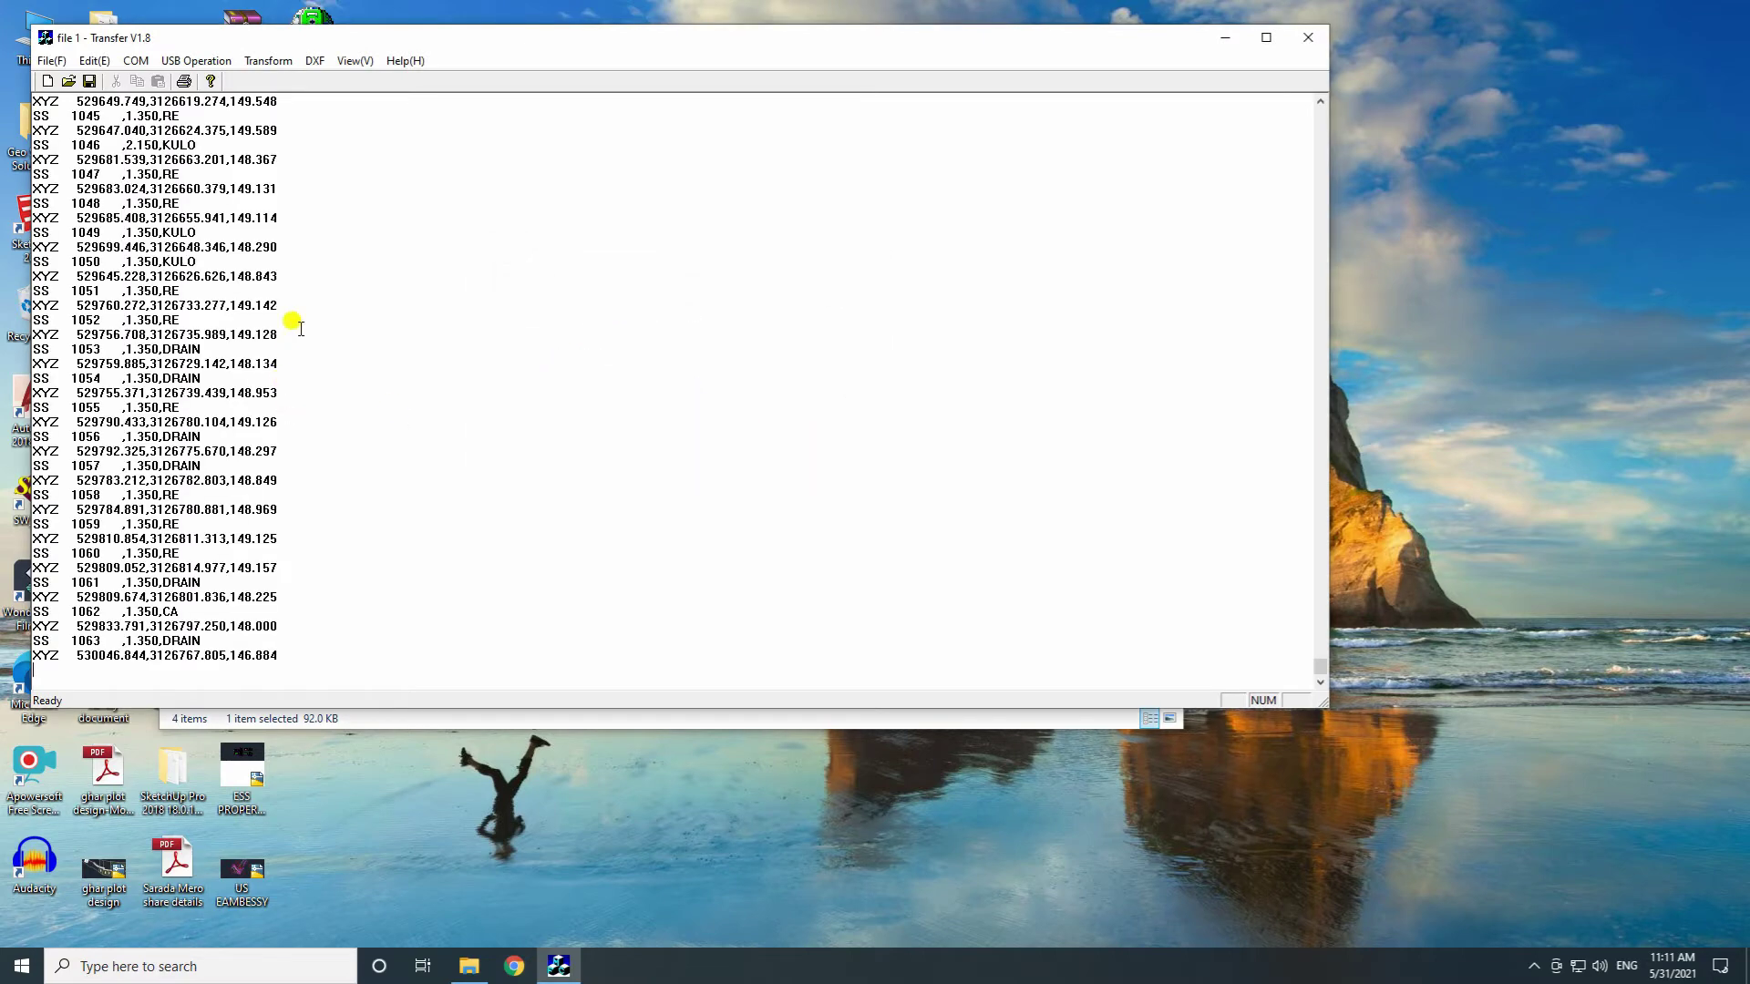
- Save the loaded raw measurement data to the desktop under the new name file 2
scroll(155, 202, "up", 20)
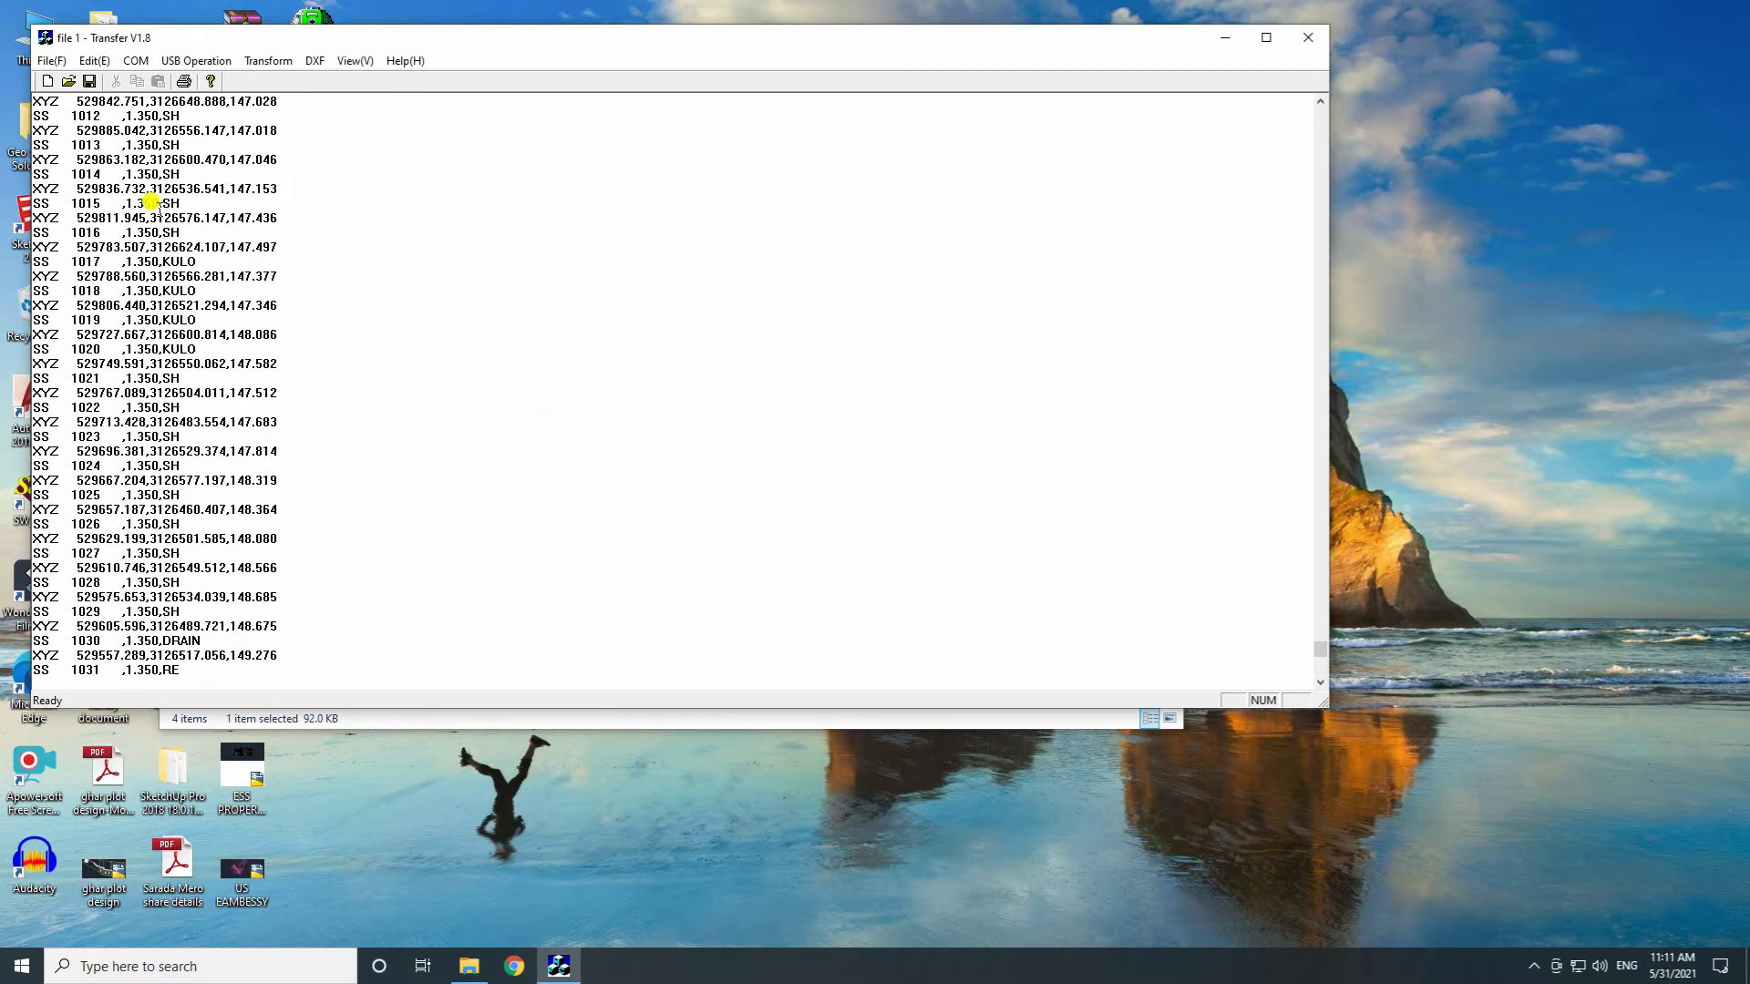
left_click_drag(1320, 640, 1321, 109)
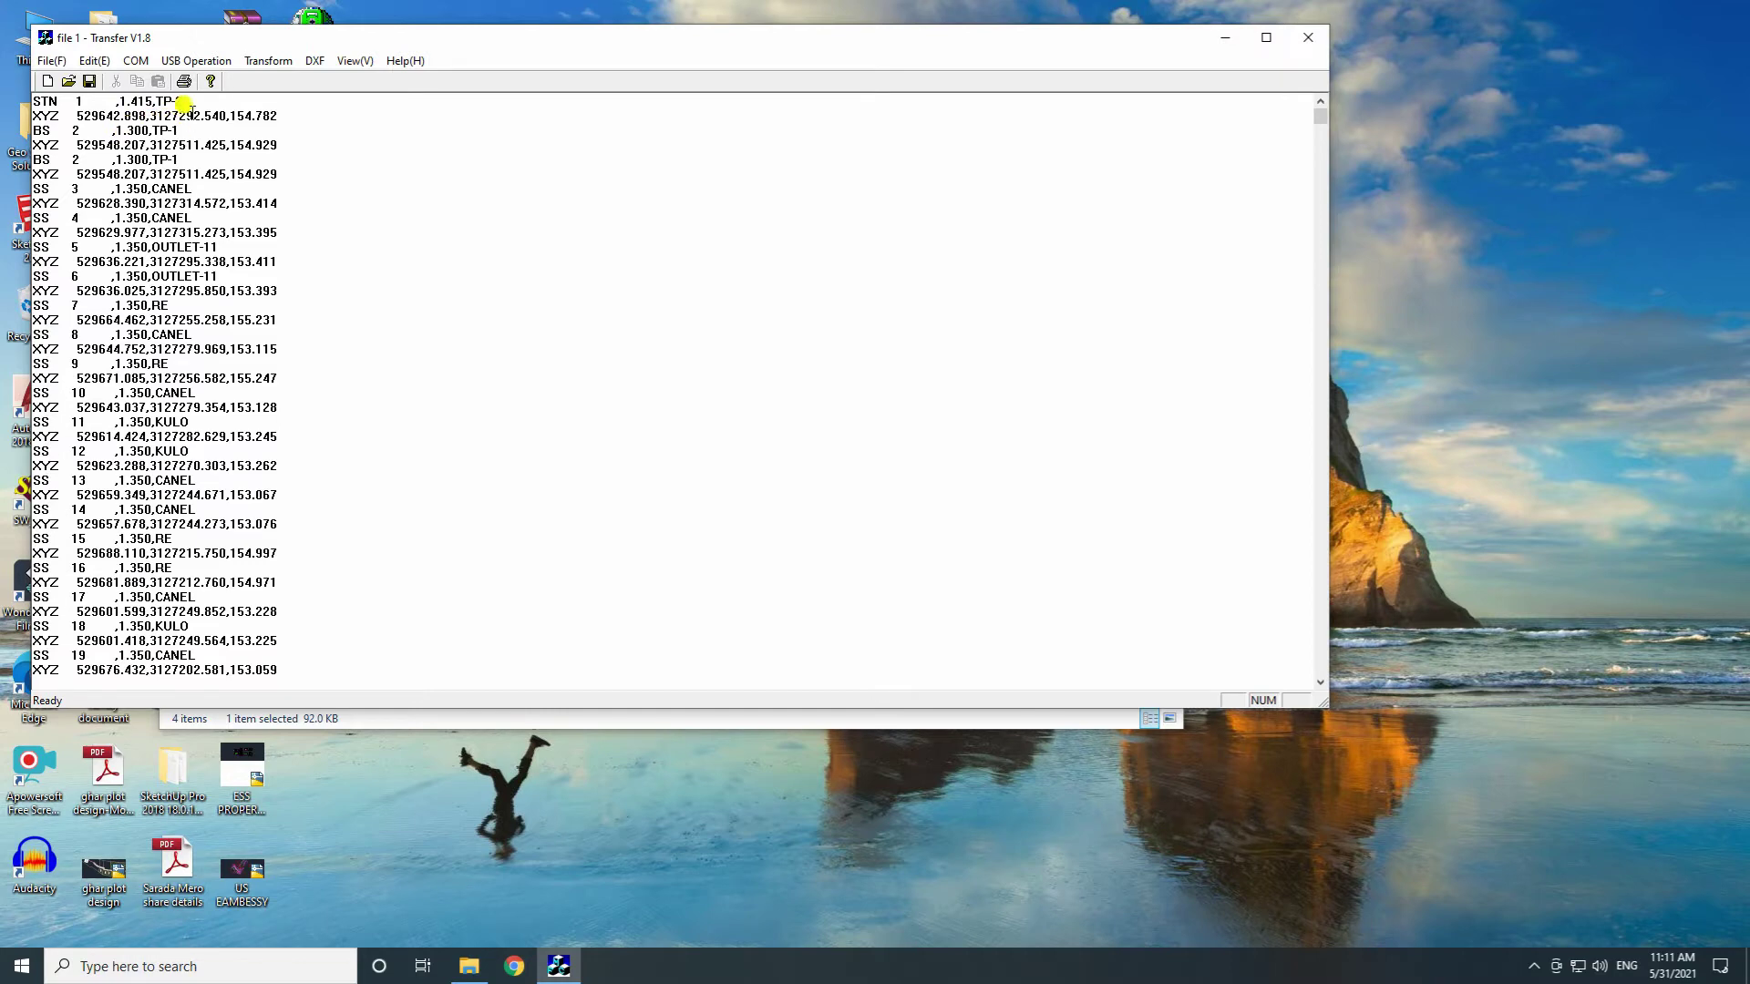
left_click(57, 62)
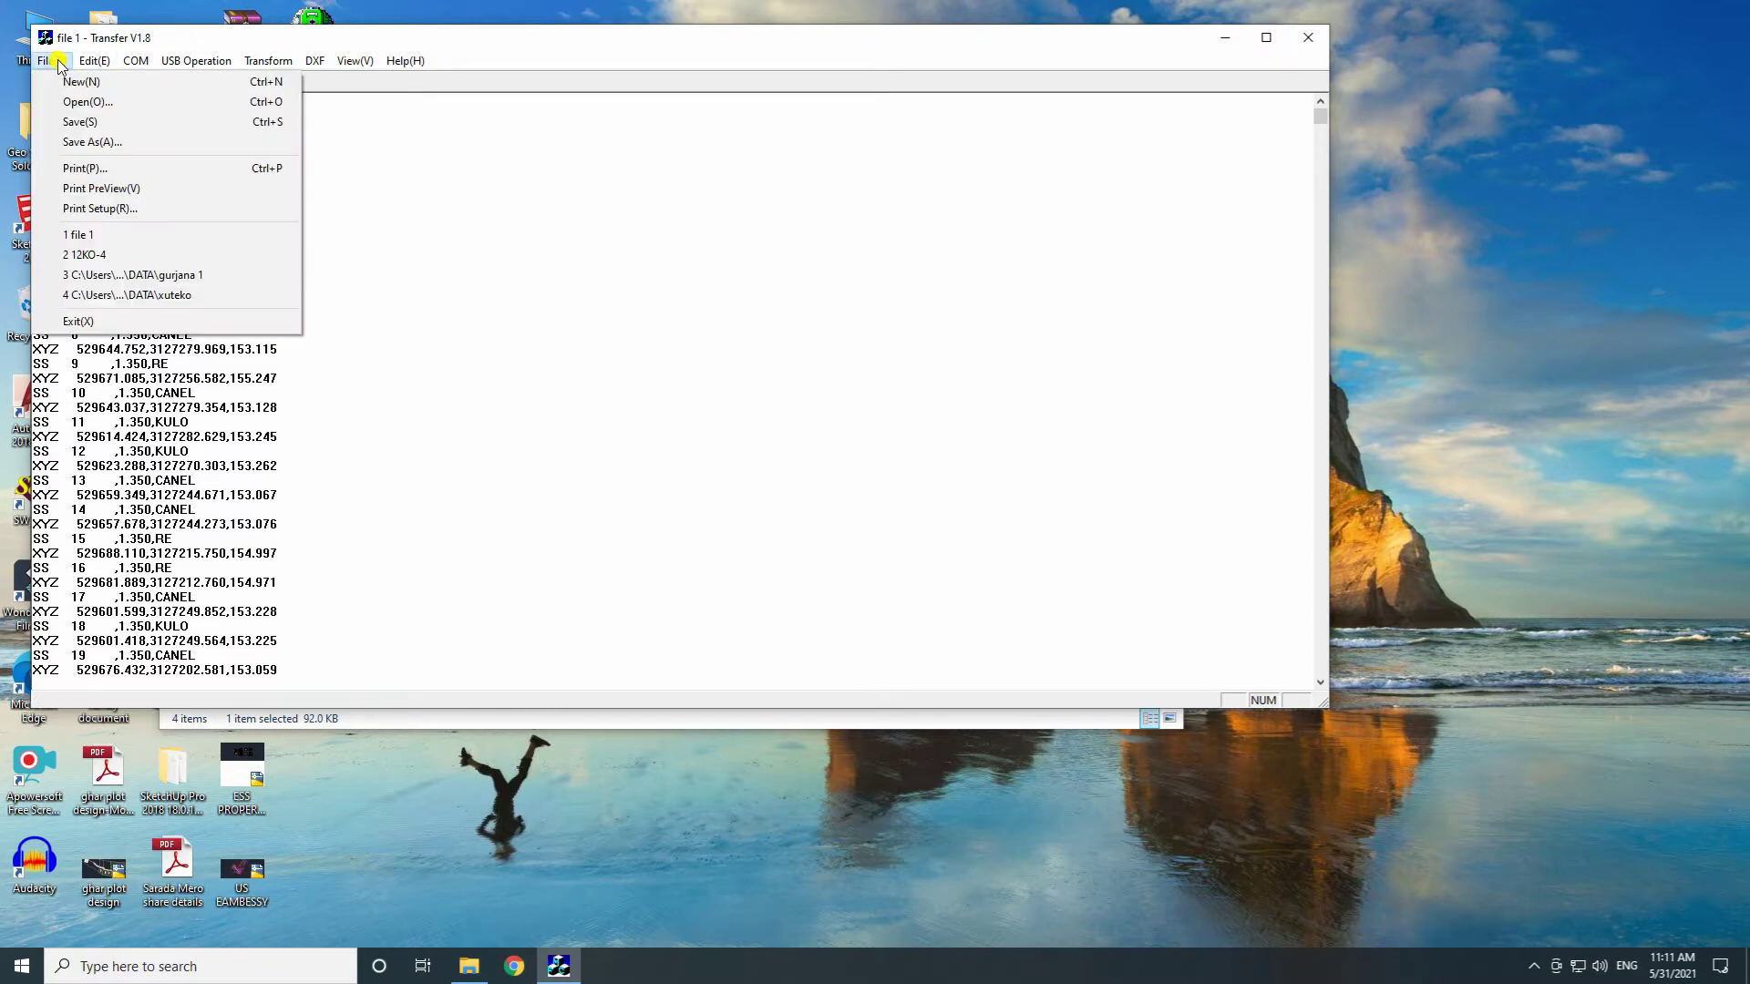
left_click(86, 139)
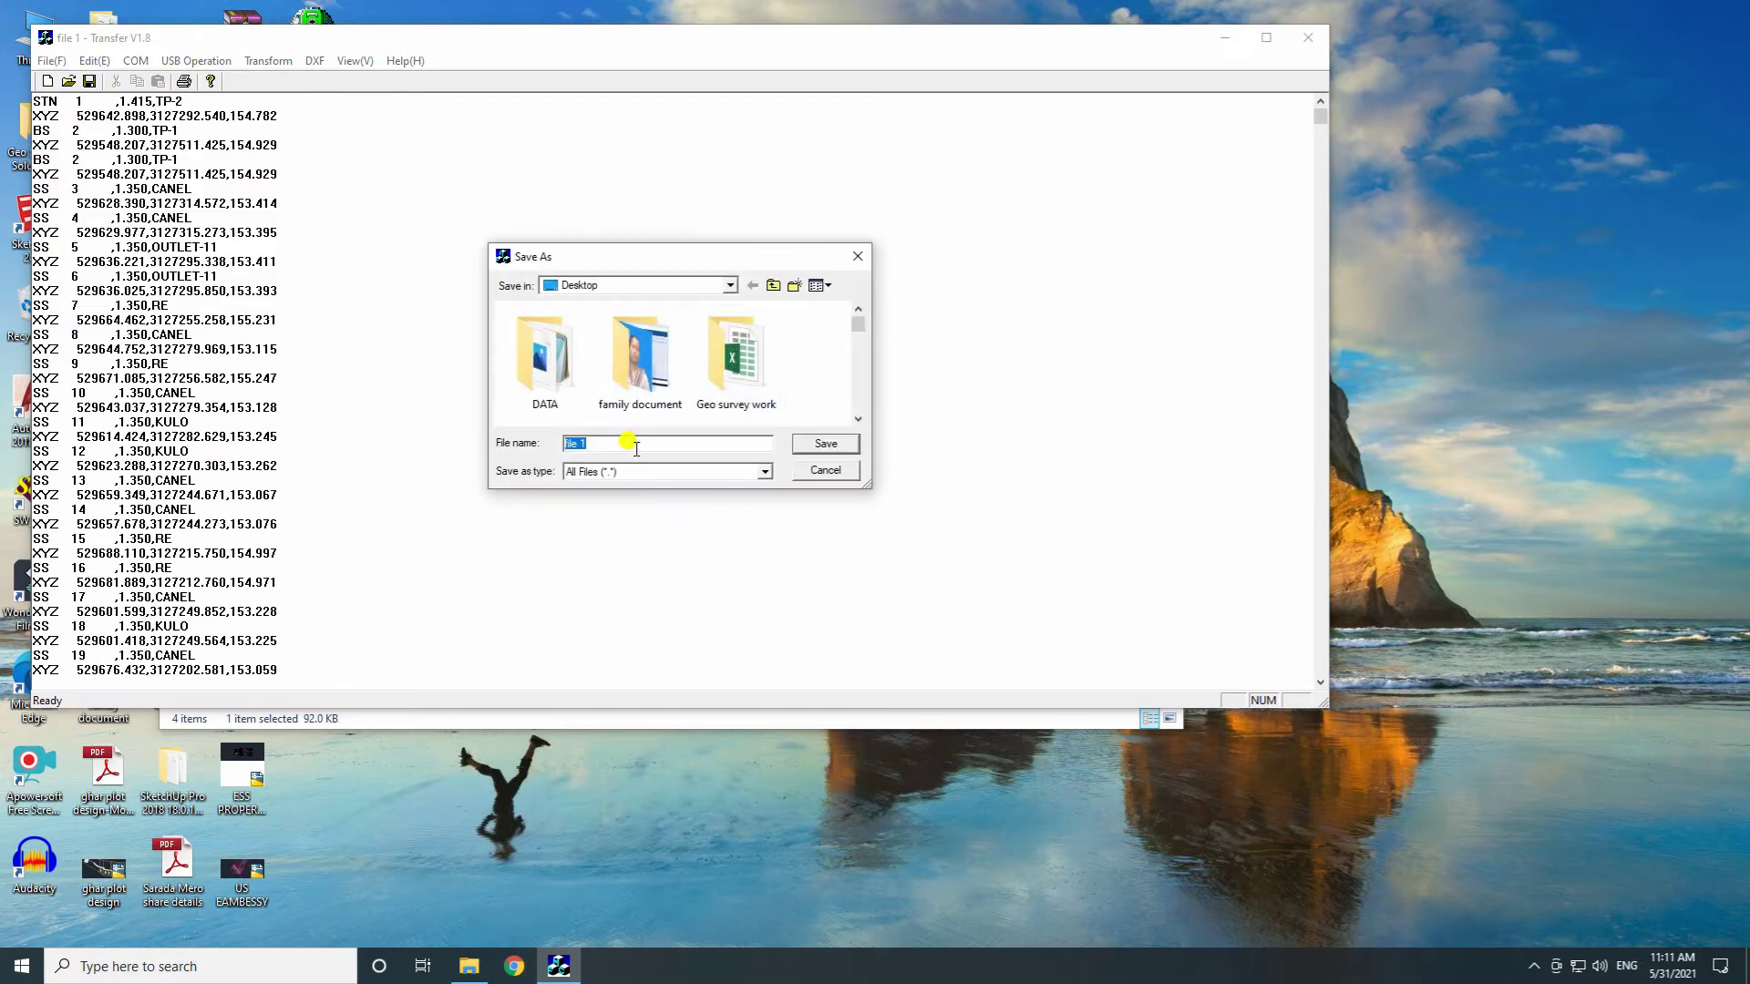
left_click_drag(578, 443, 610, 438)
key("BackSpace")
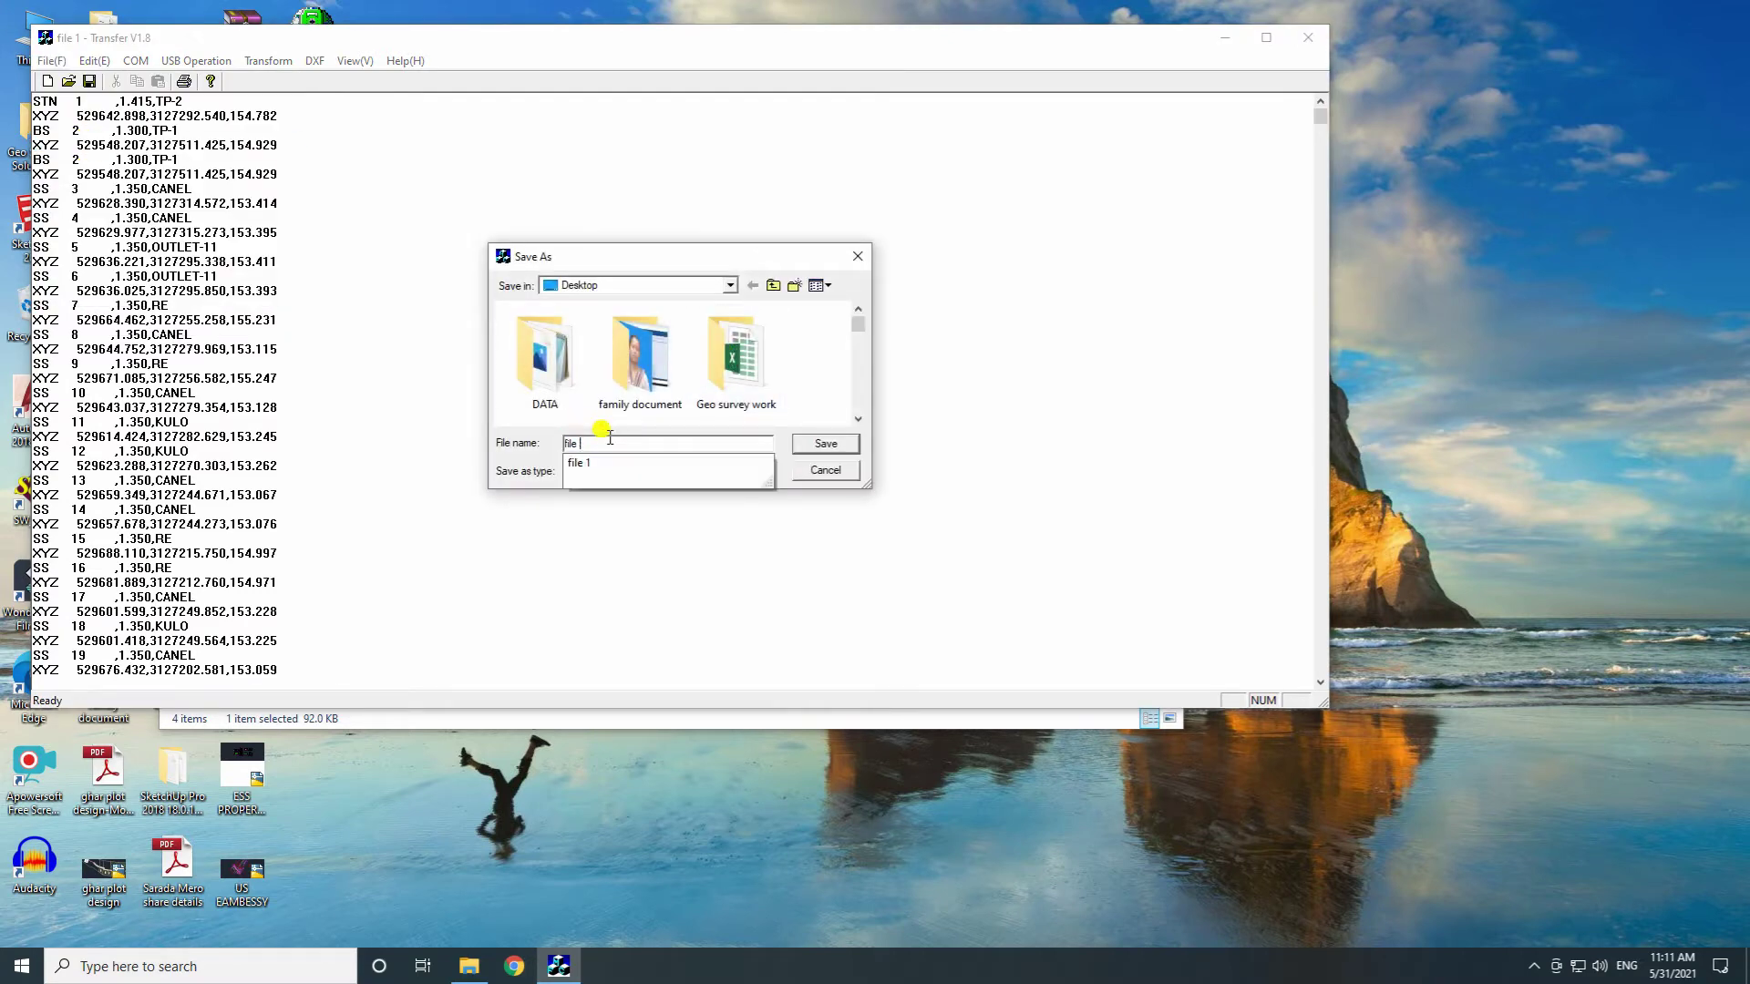
type("2")
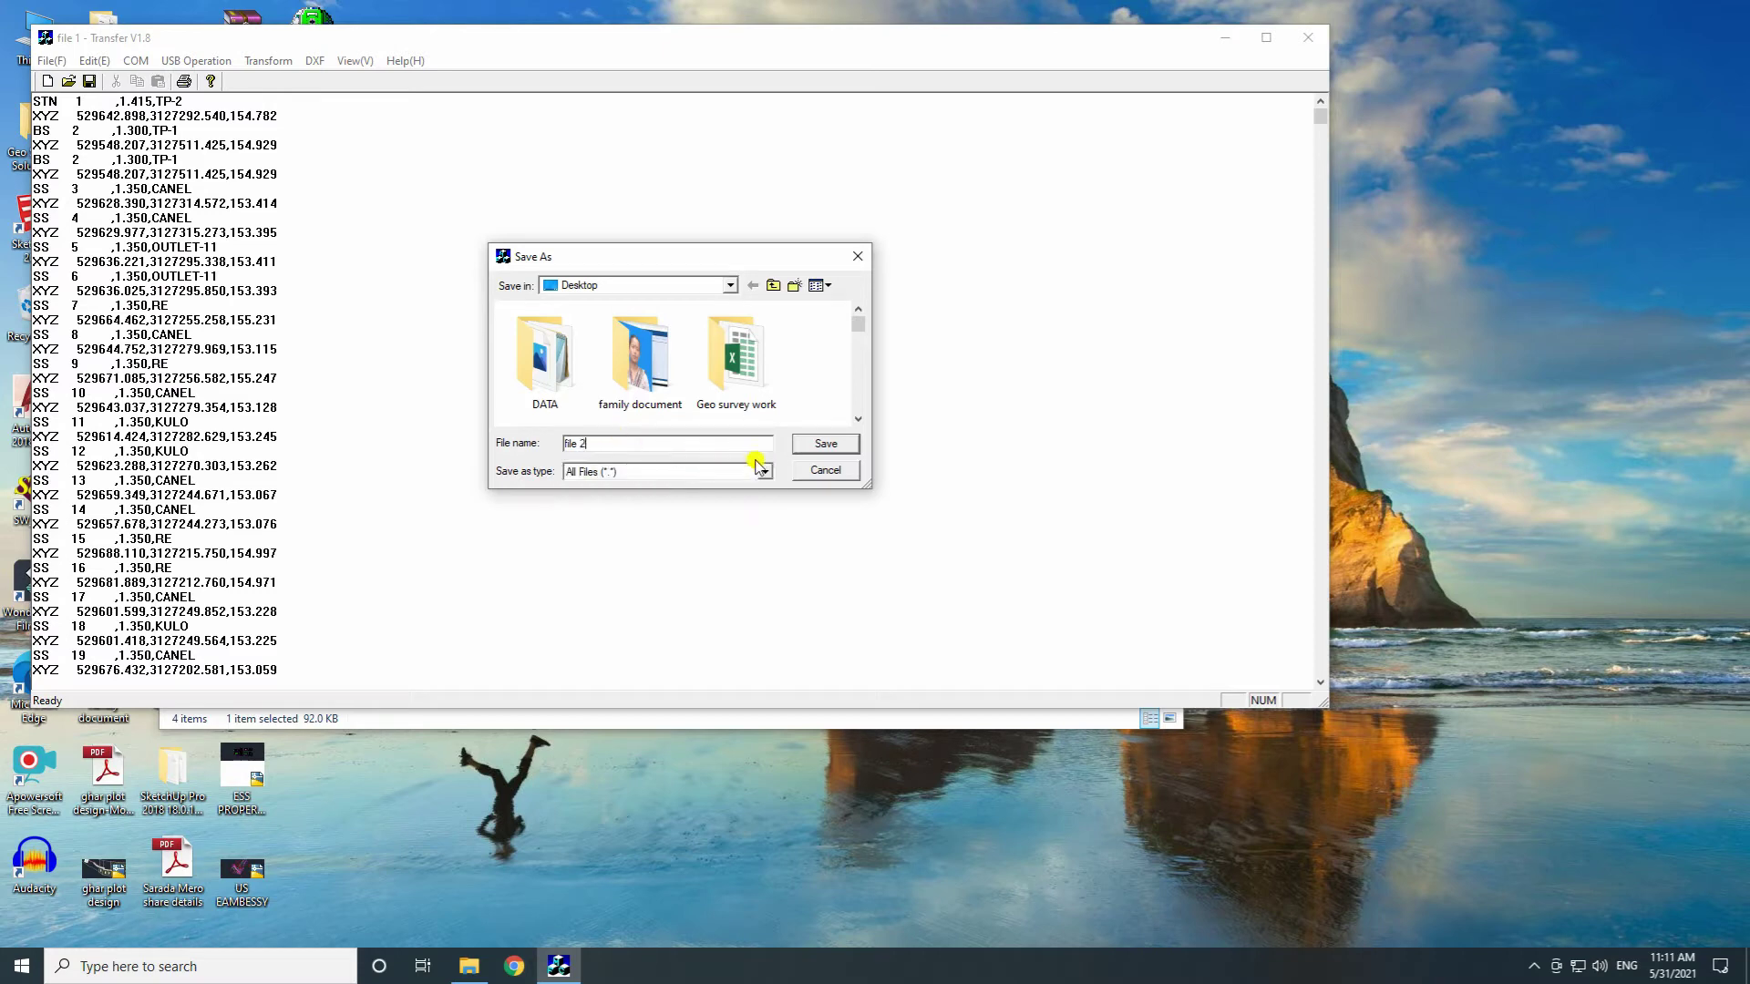
left_click(802, 443)
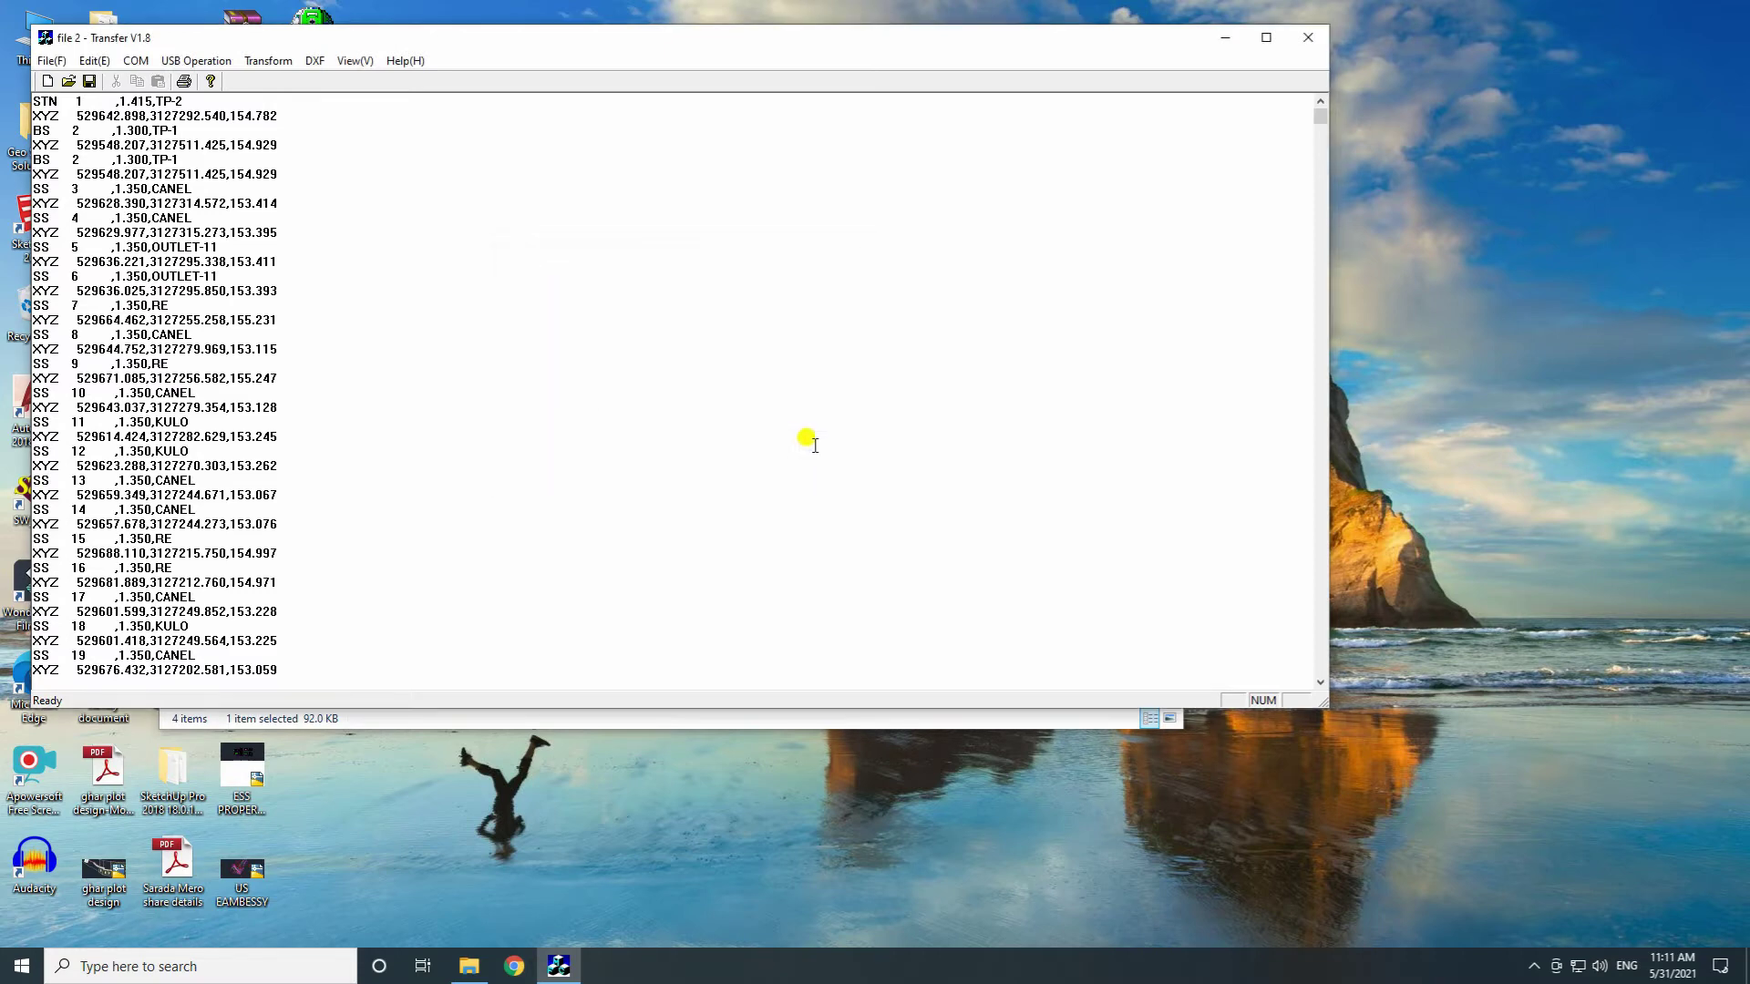
- Close the transfer program and its folder, and place the file 1 icon directly below file 2 on the desktop
left_click(1307, 41)
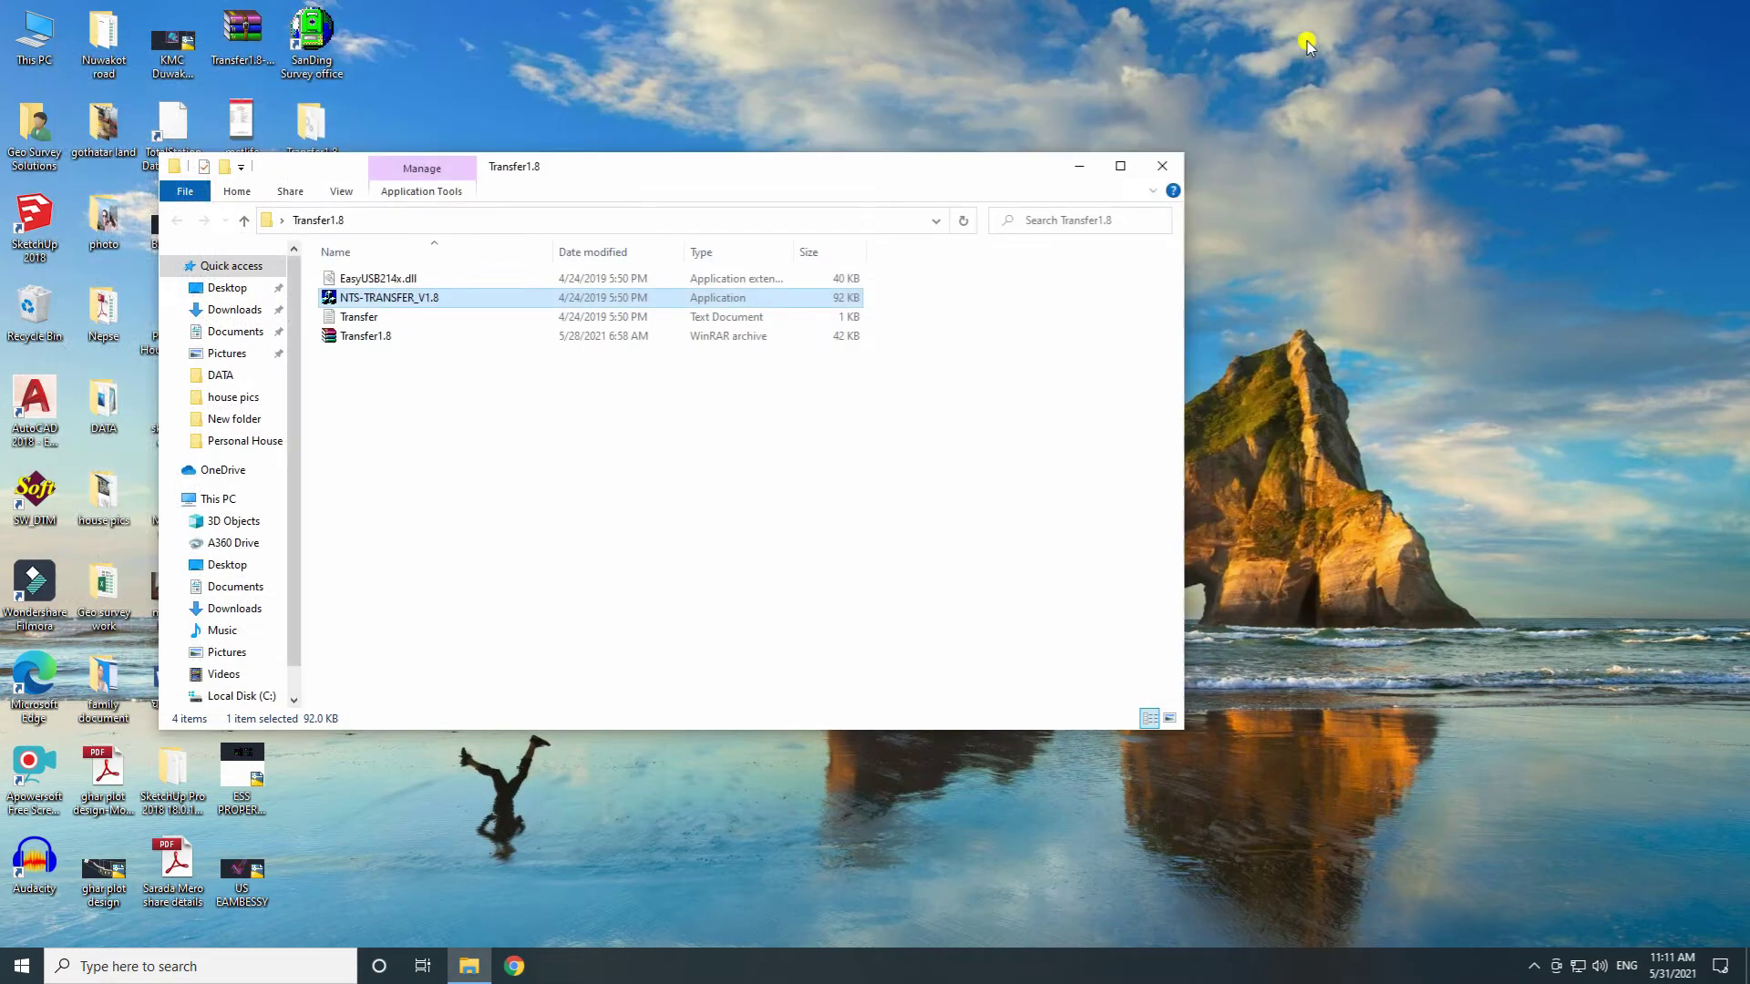
left_click(1160, 168)
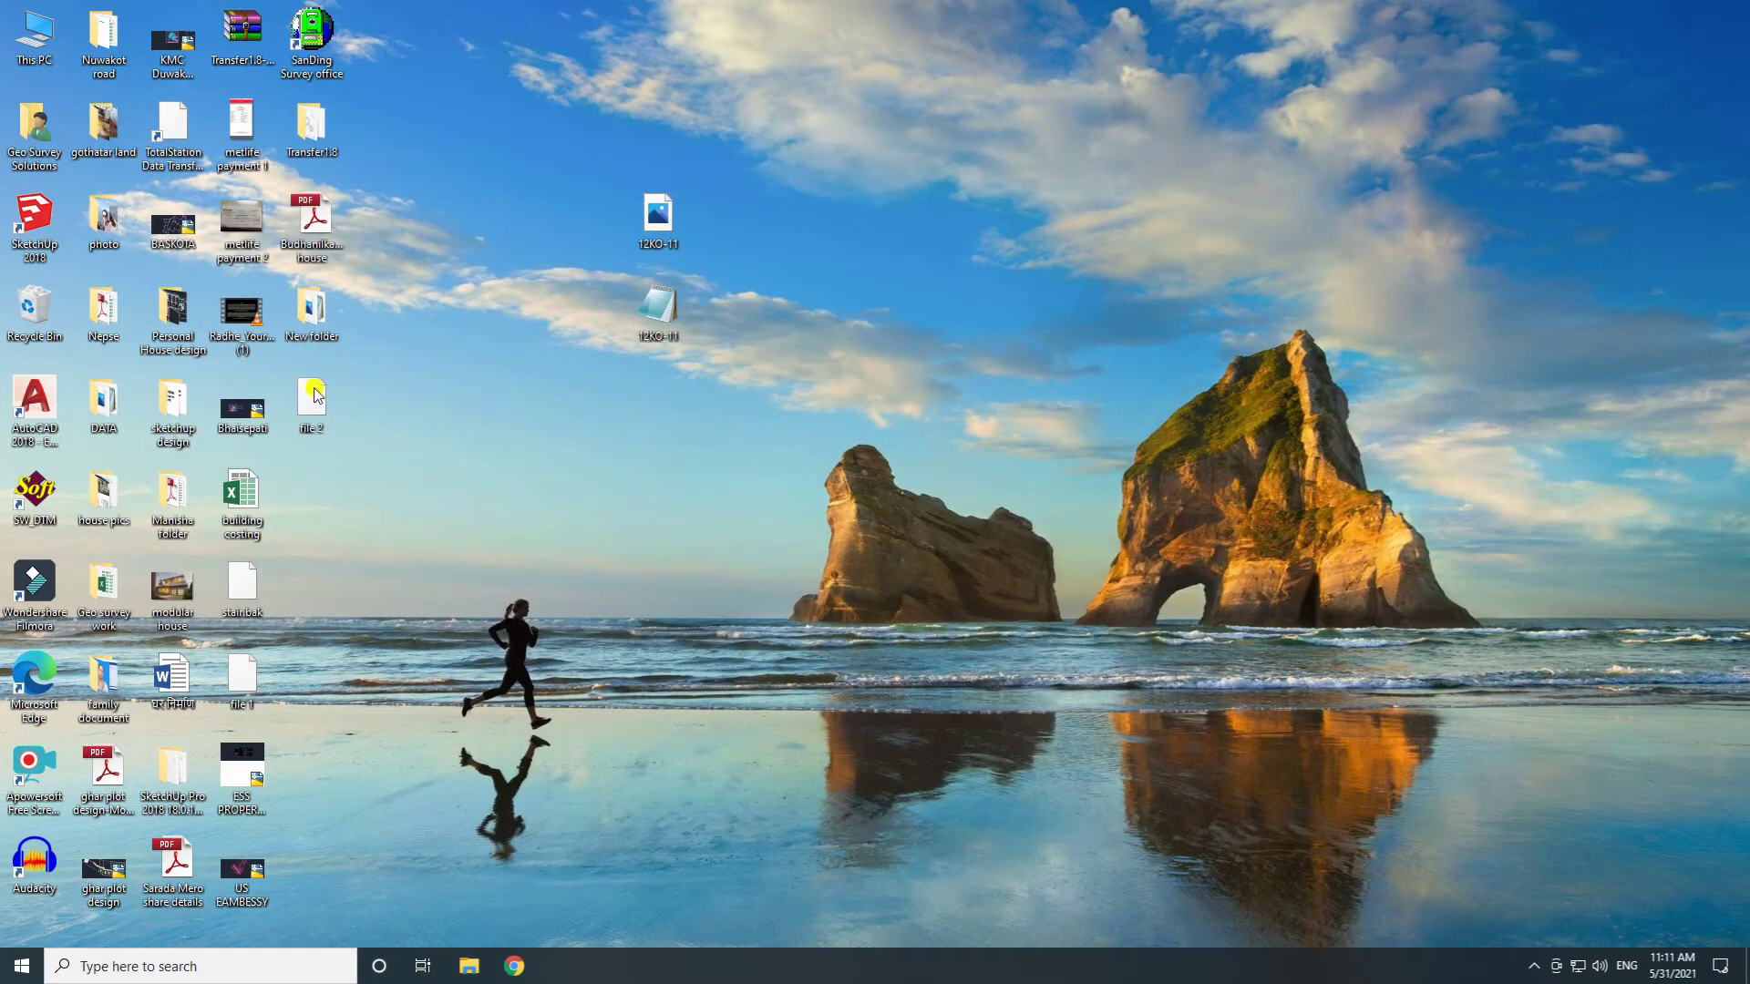
left_click_drag(237, 710, 308, 585)
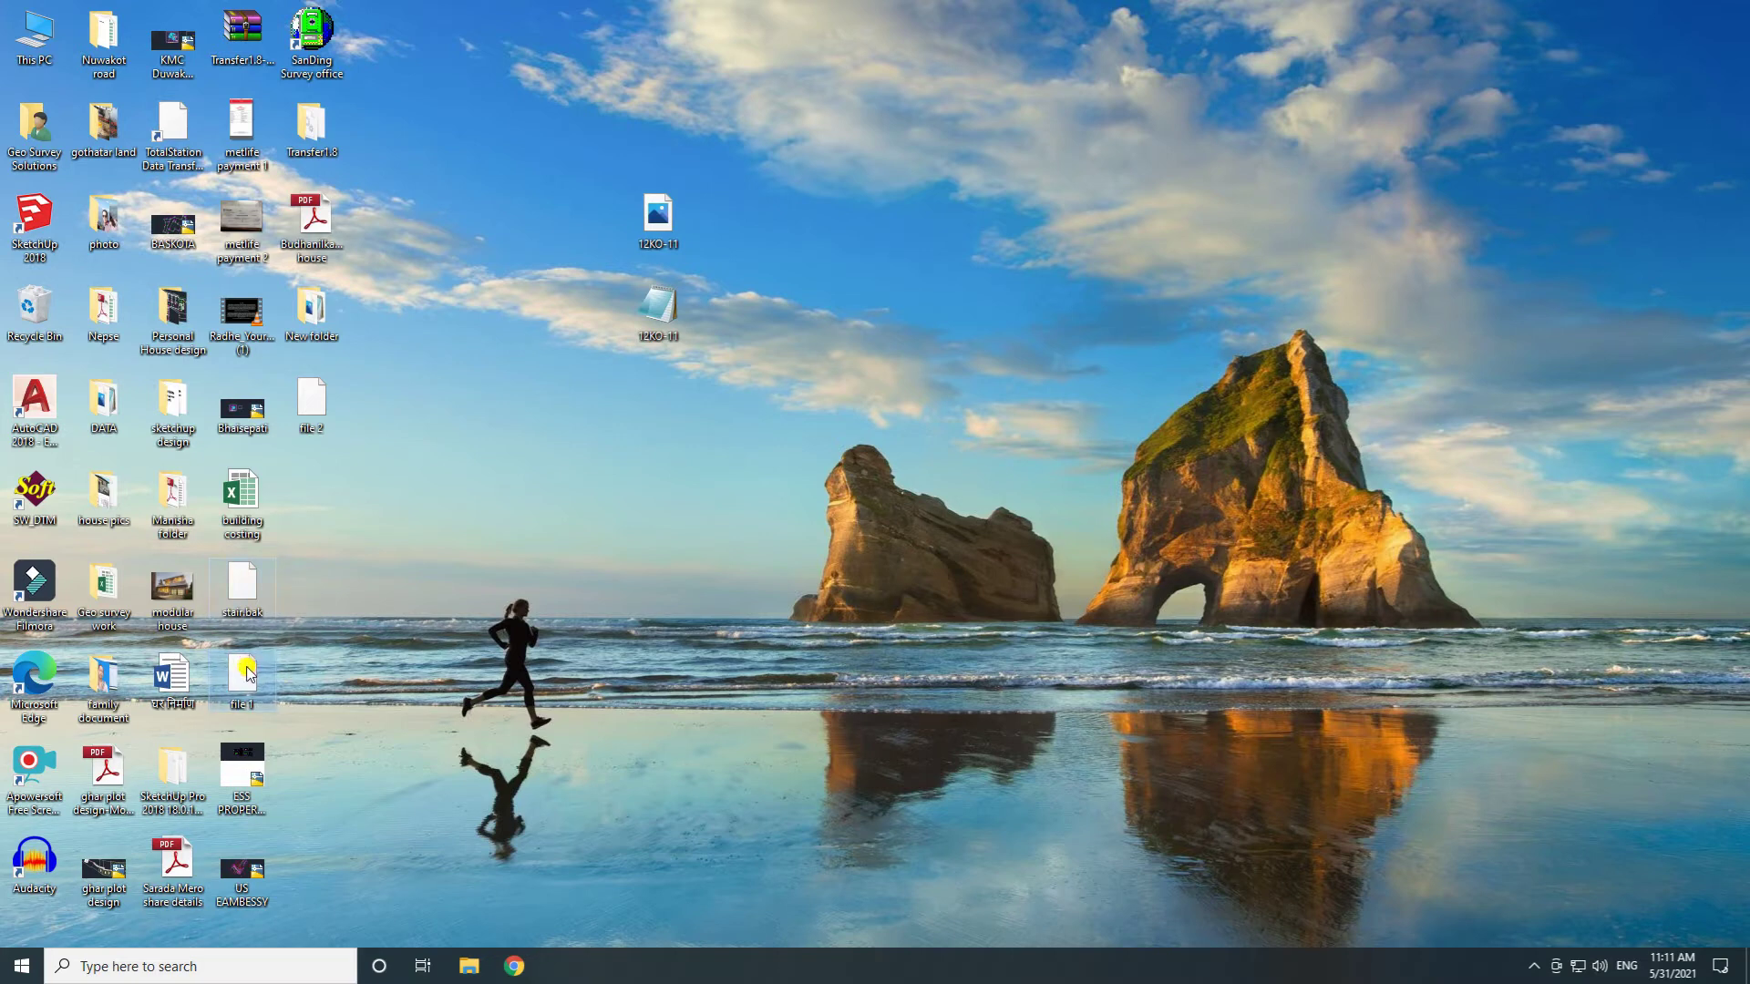
left_click_drag(242, 679, 339, 499)
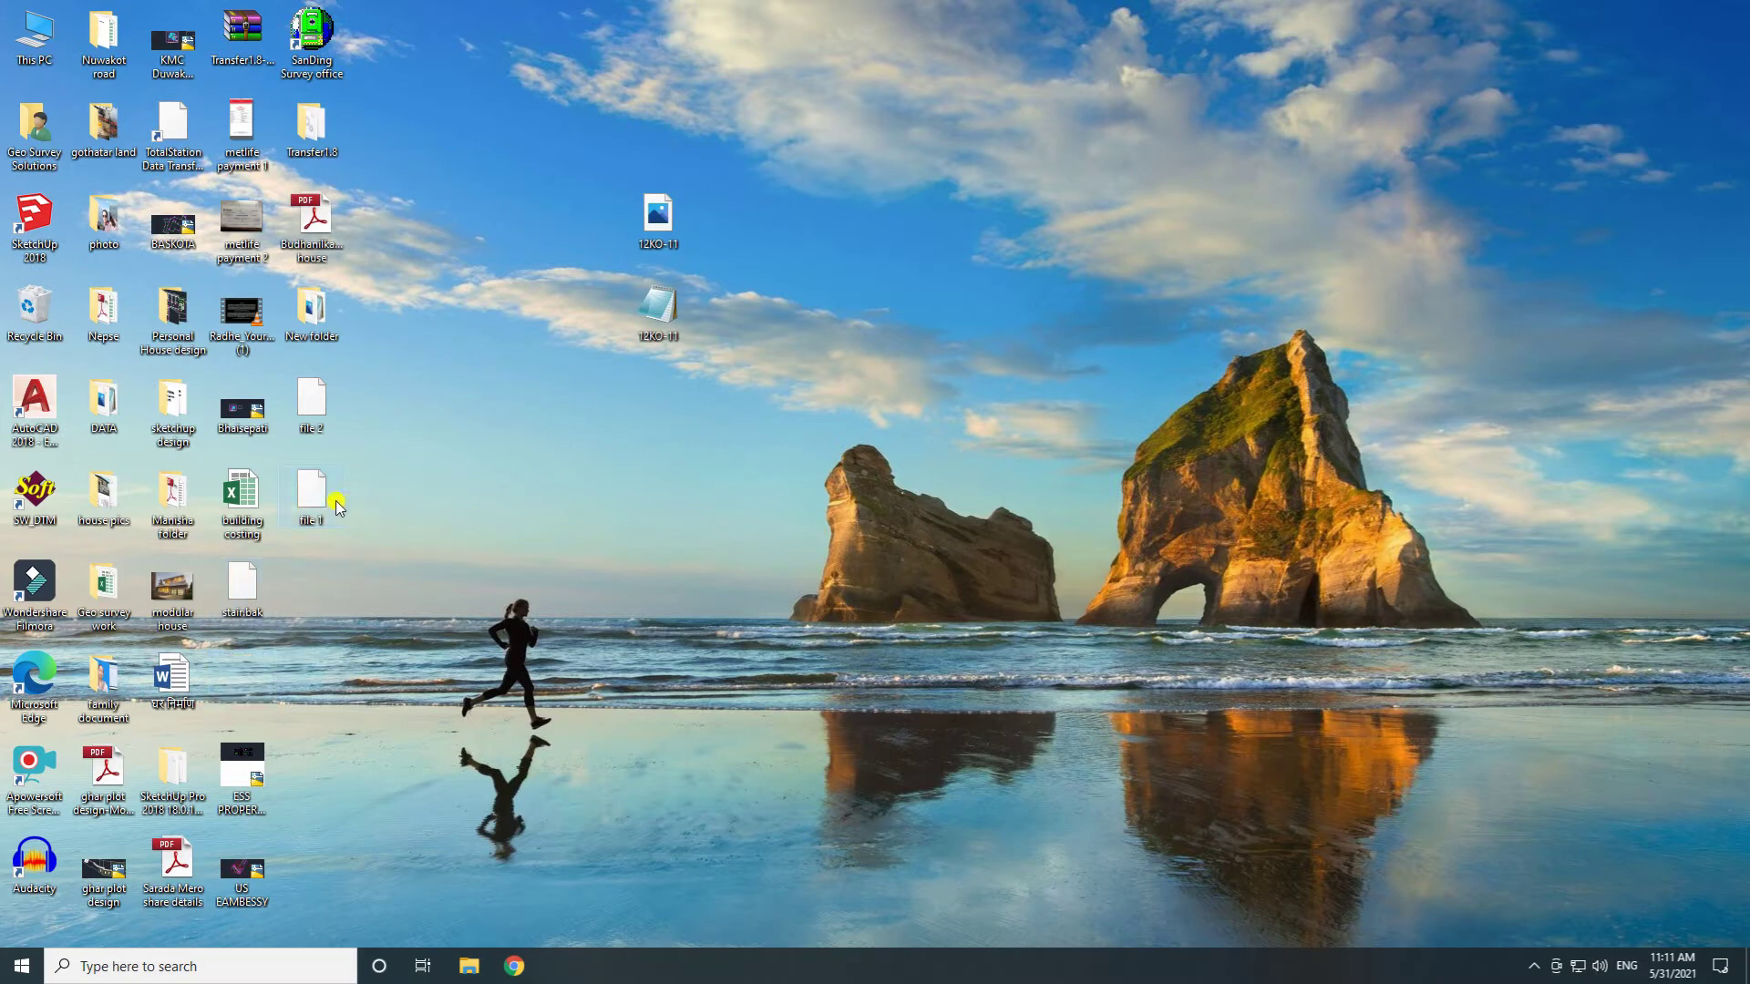
- Open file 1 in Notepad to examine its coordinate records, and close it again
double_click(300, 499)
left_click(788, 405)
left_click(960, 687)
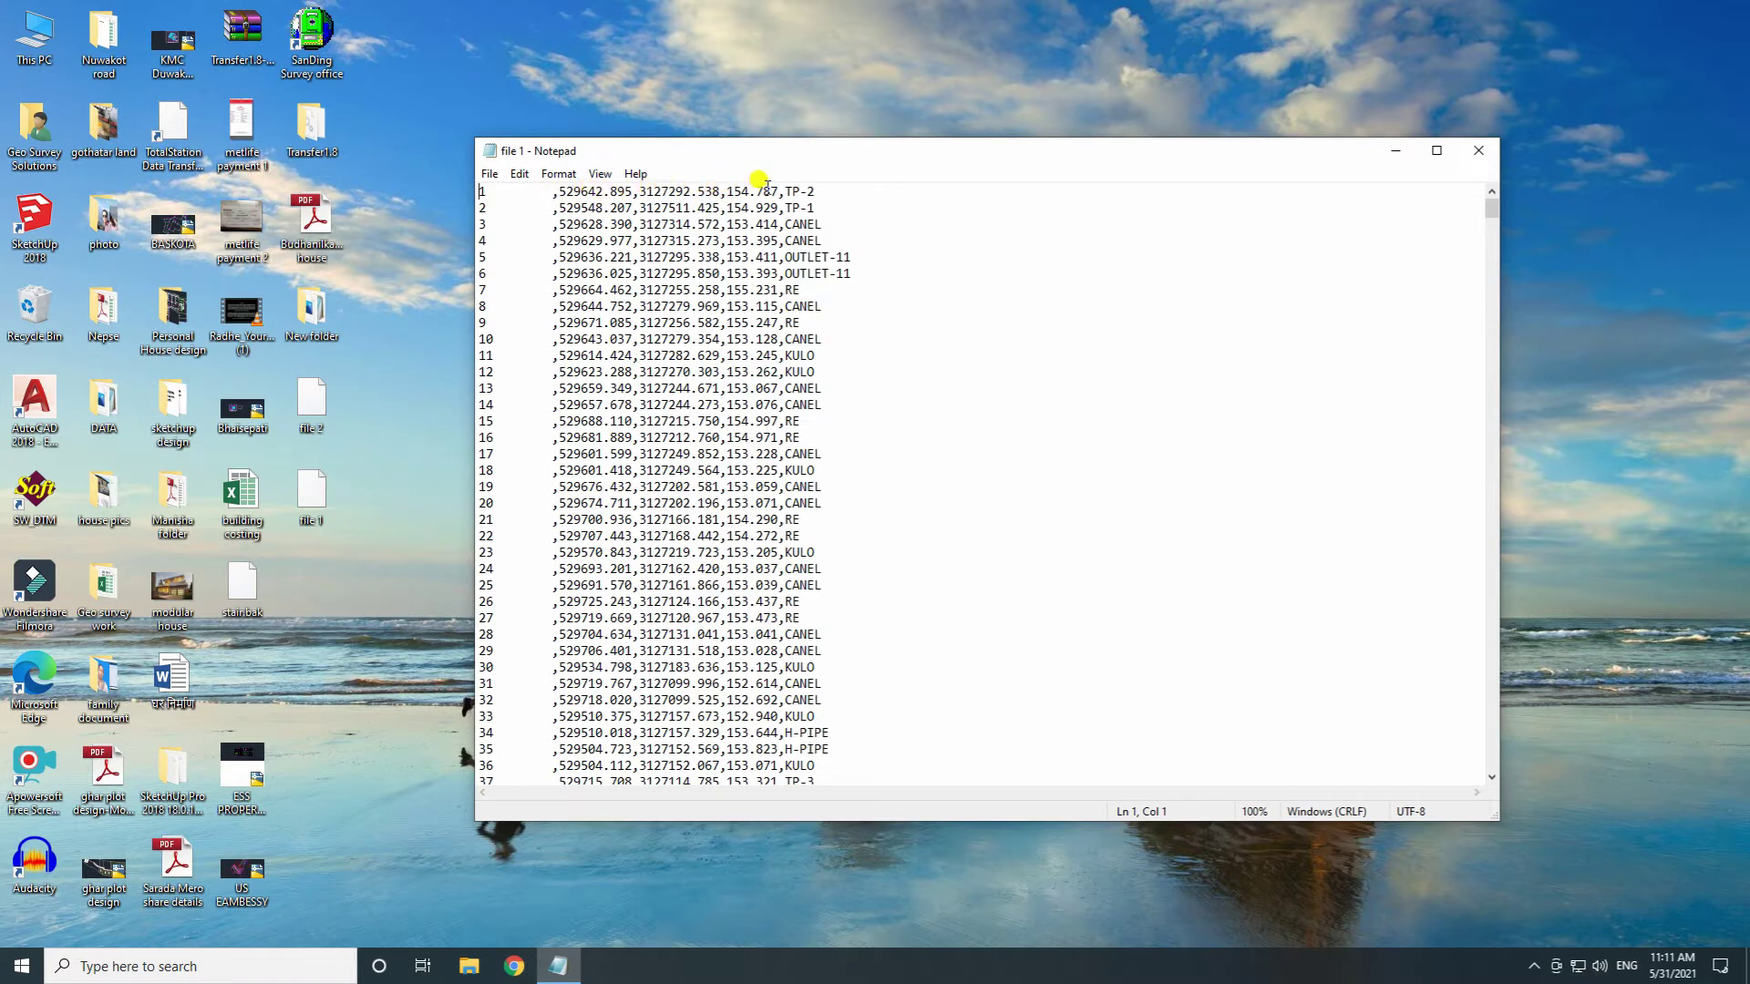
left_click(1478, 150)
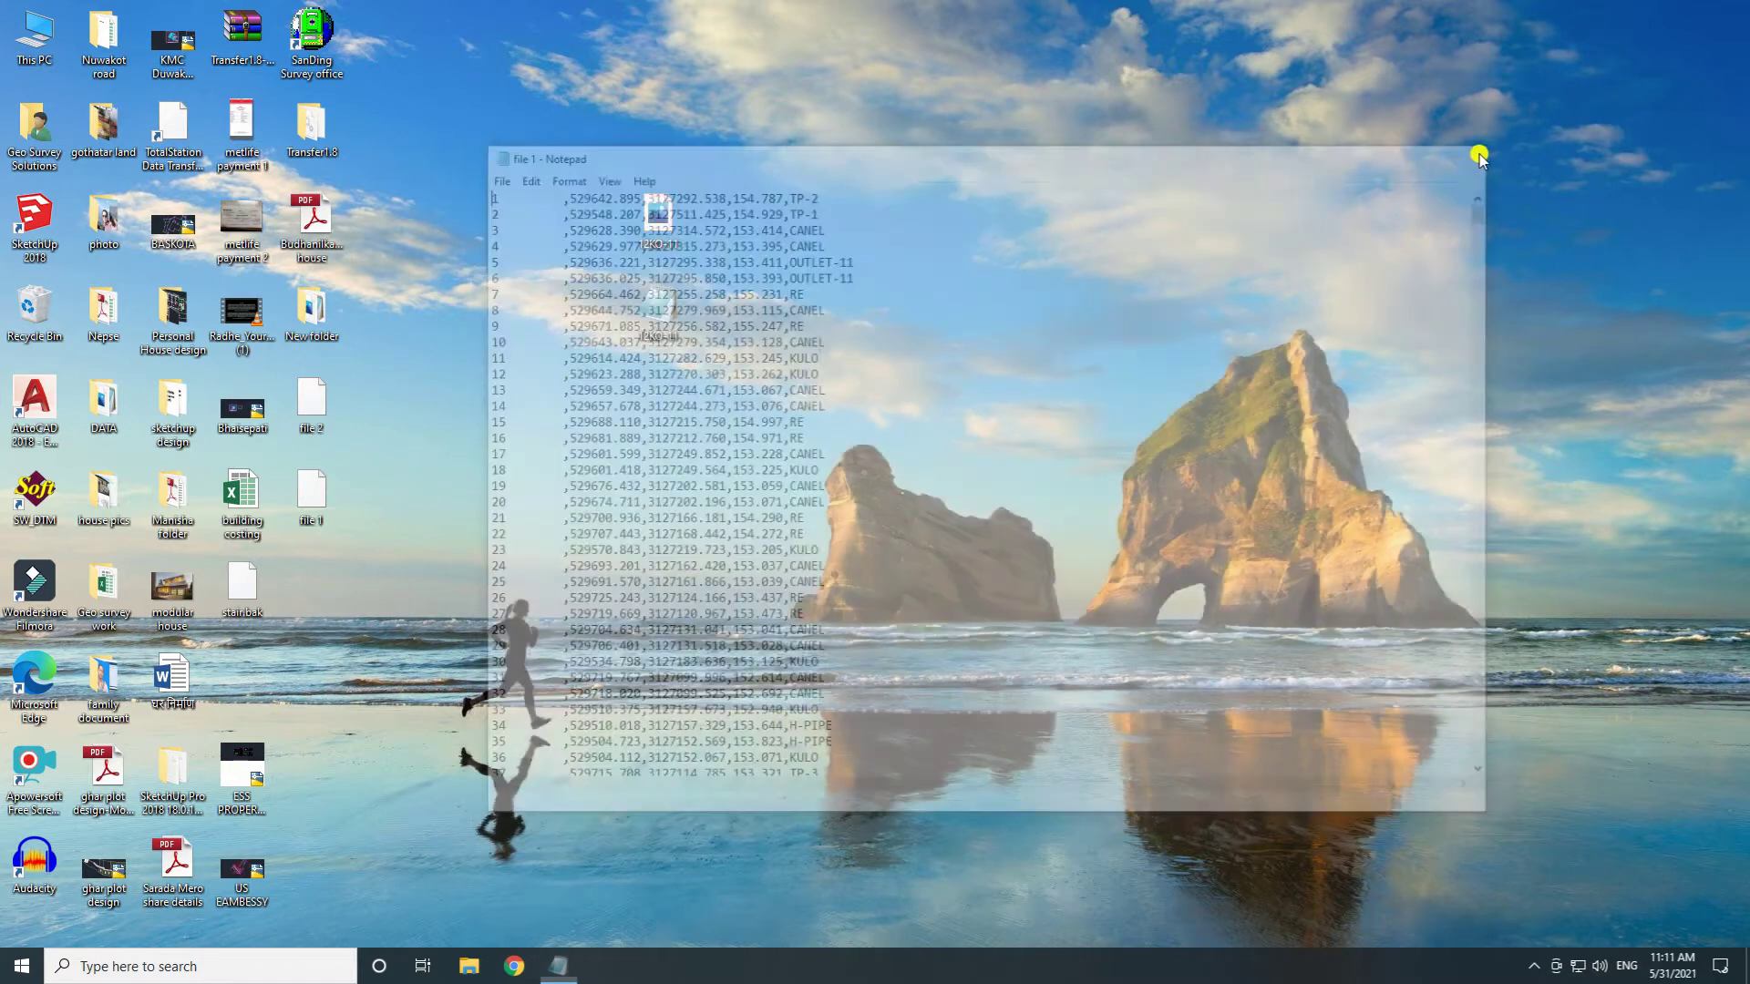
- Open file 2 in Notepad to examine its raw measurement records, and close it again
double_click(319, 393)
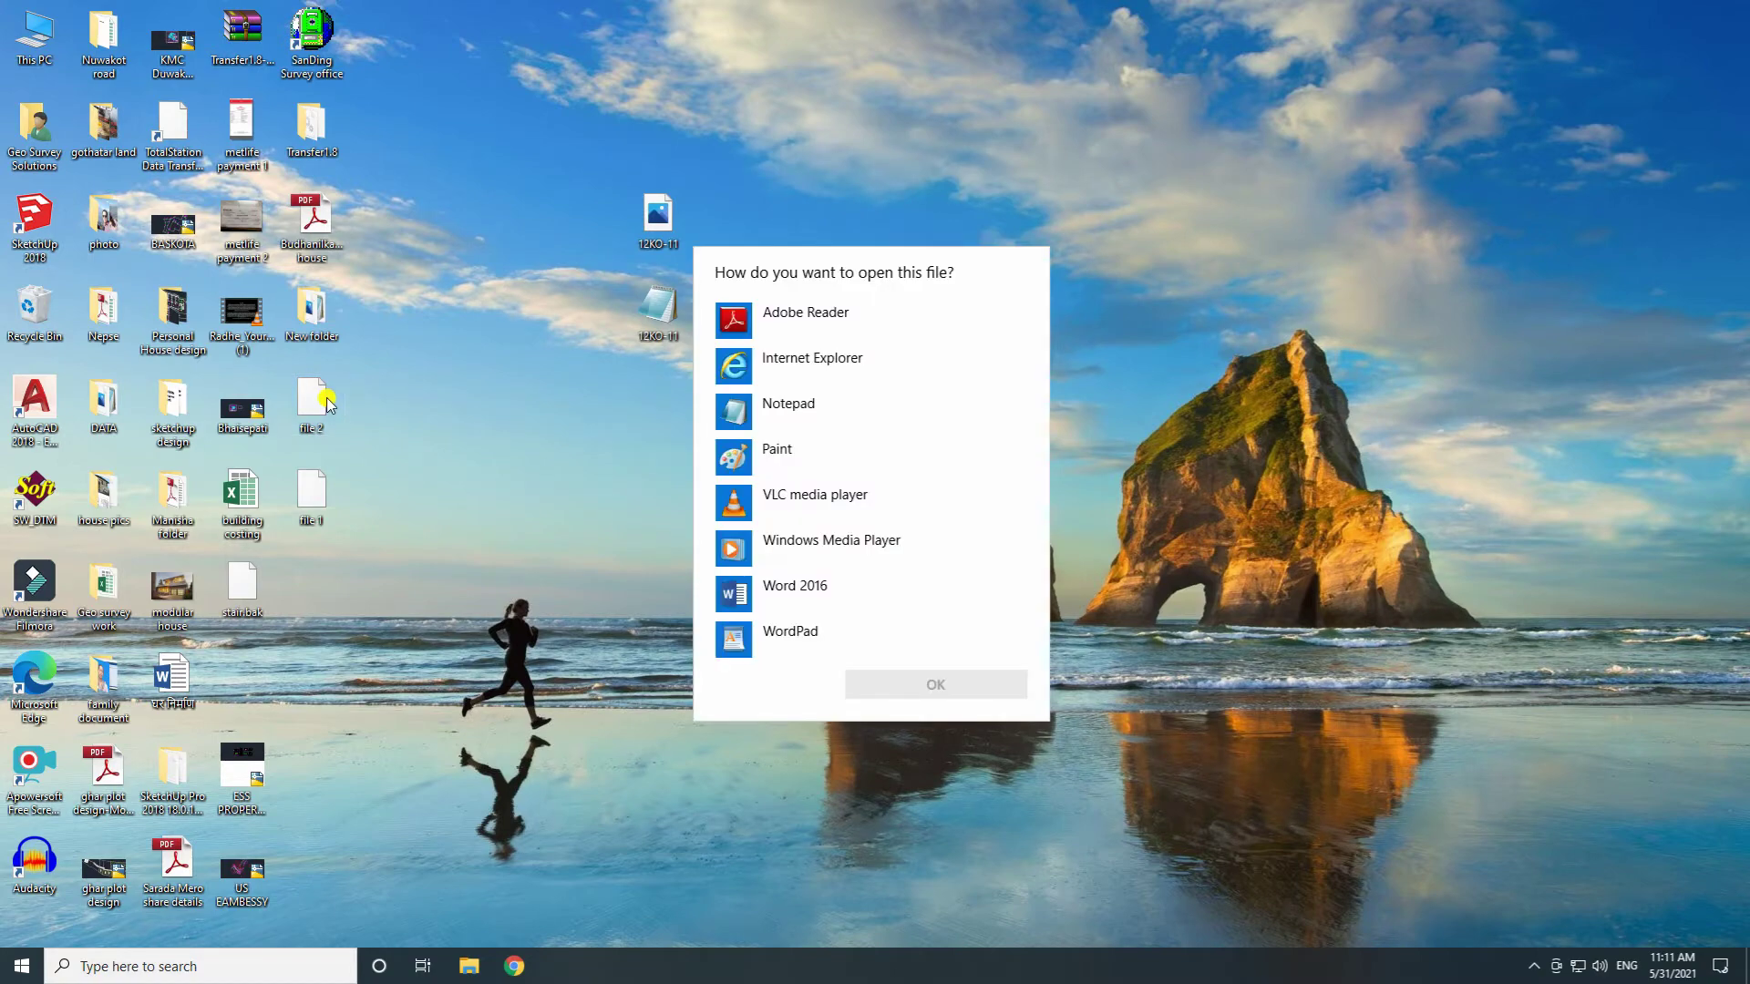
left_click(820, 414)
left_click(879, 686)
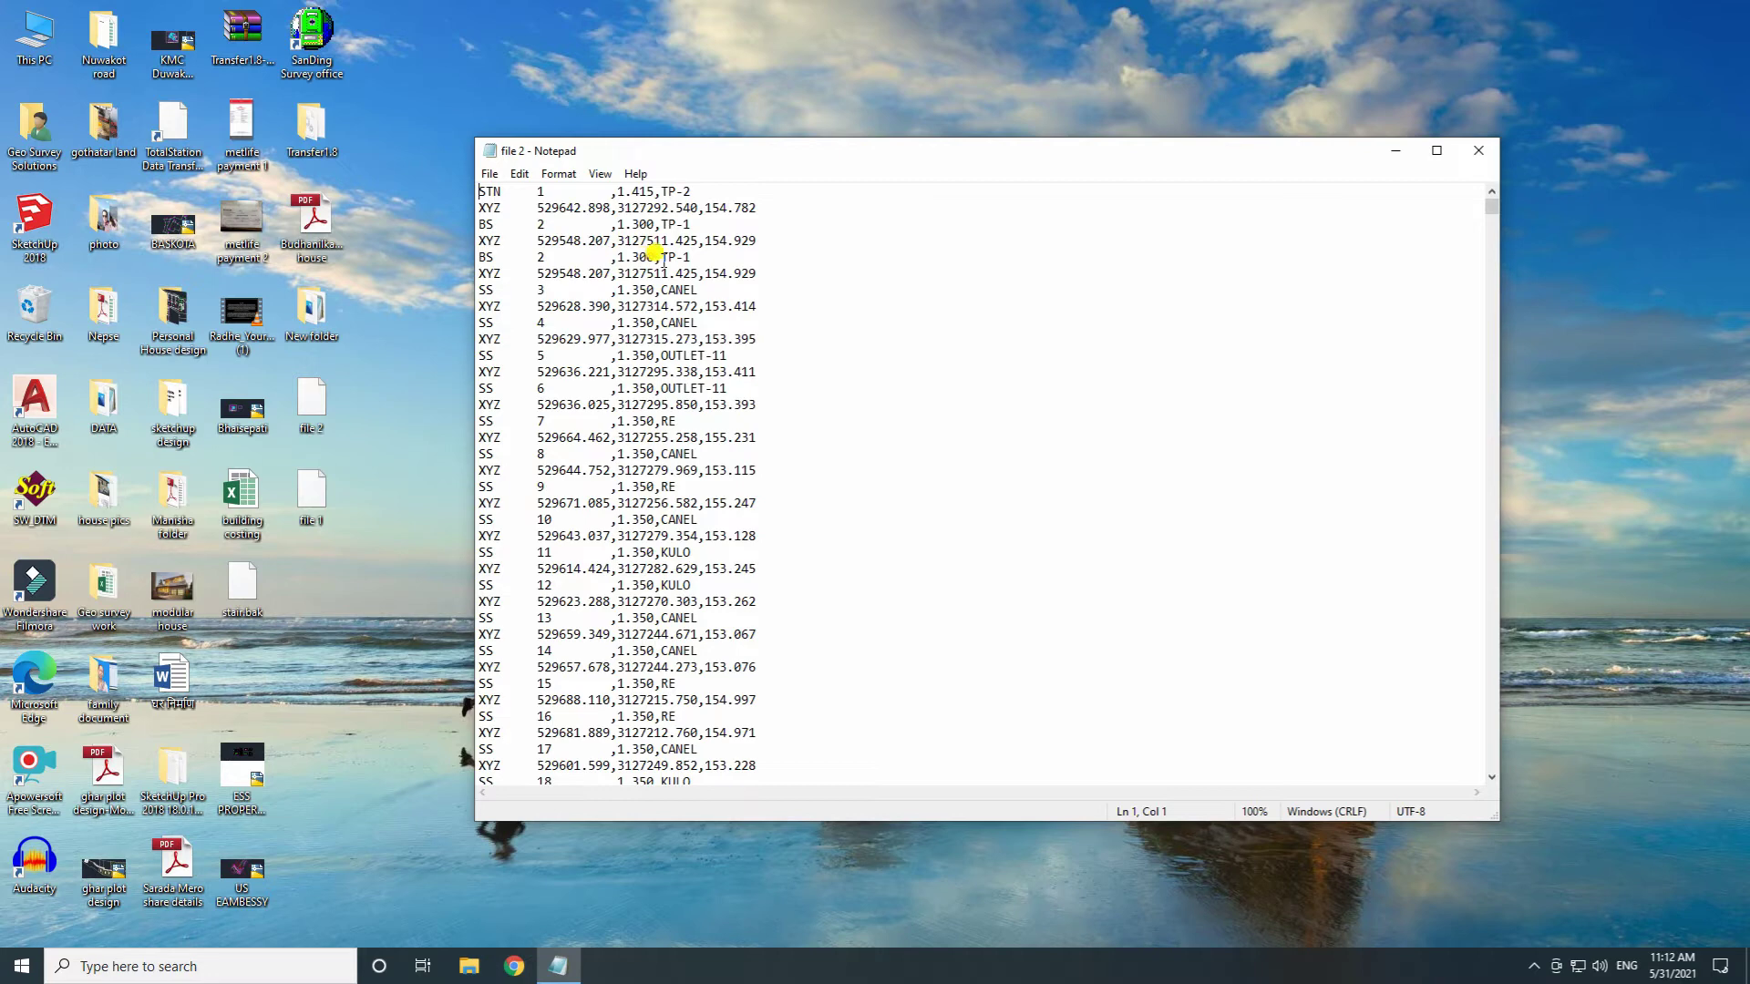
left_click(1477, 152)
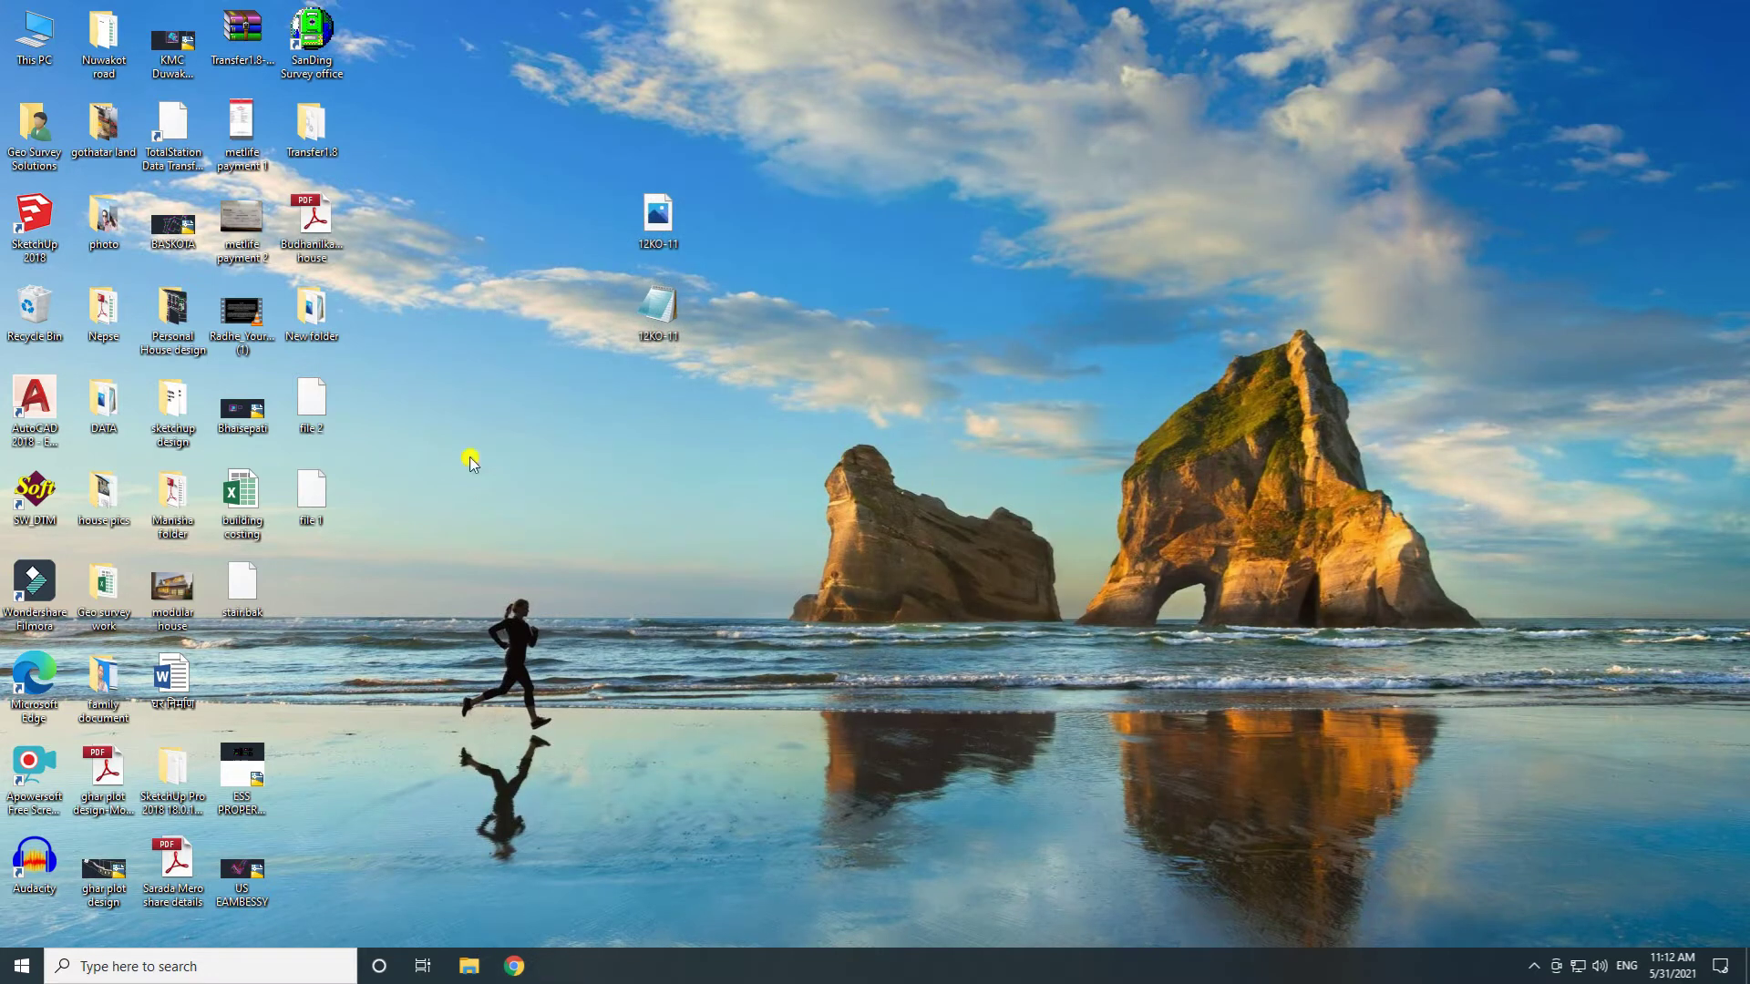
- Switch to Excel by launching it with a new blank workbook
left_click(173, 964)
left_click(129, 501)
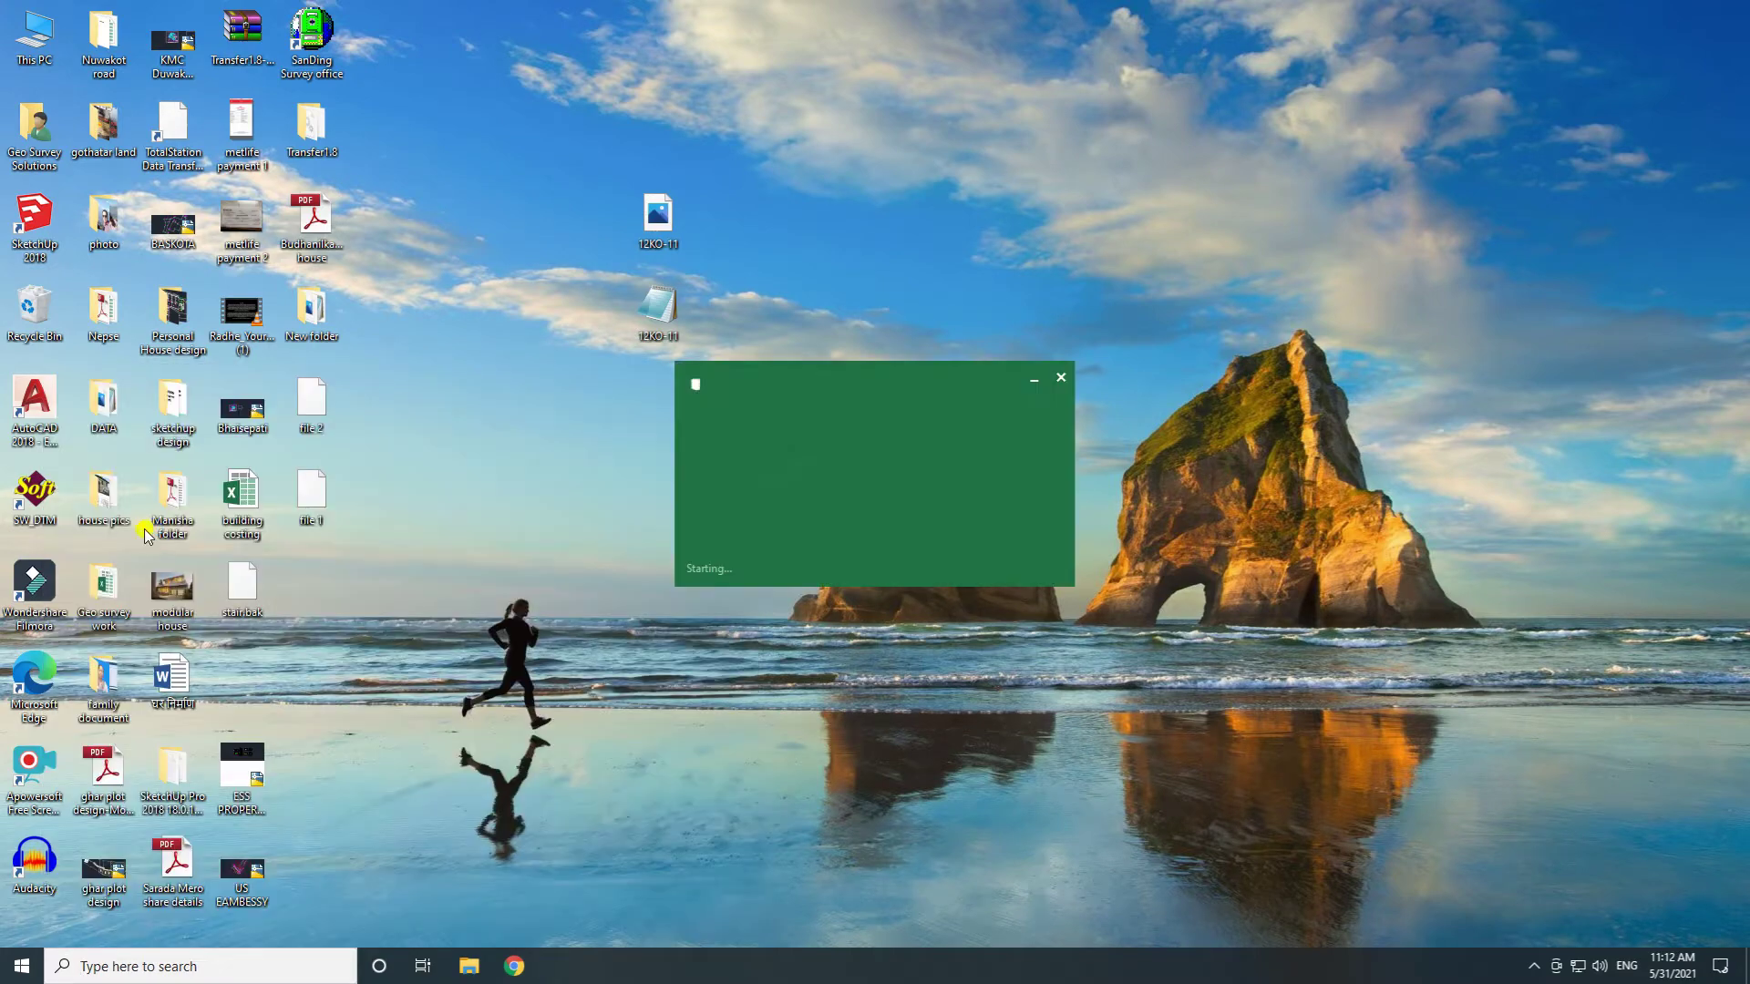
left_click(620, 239)
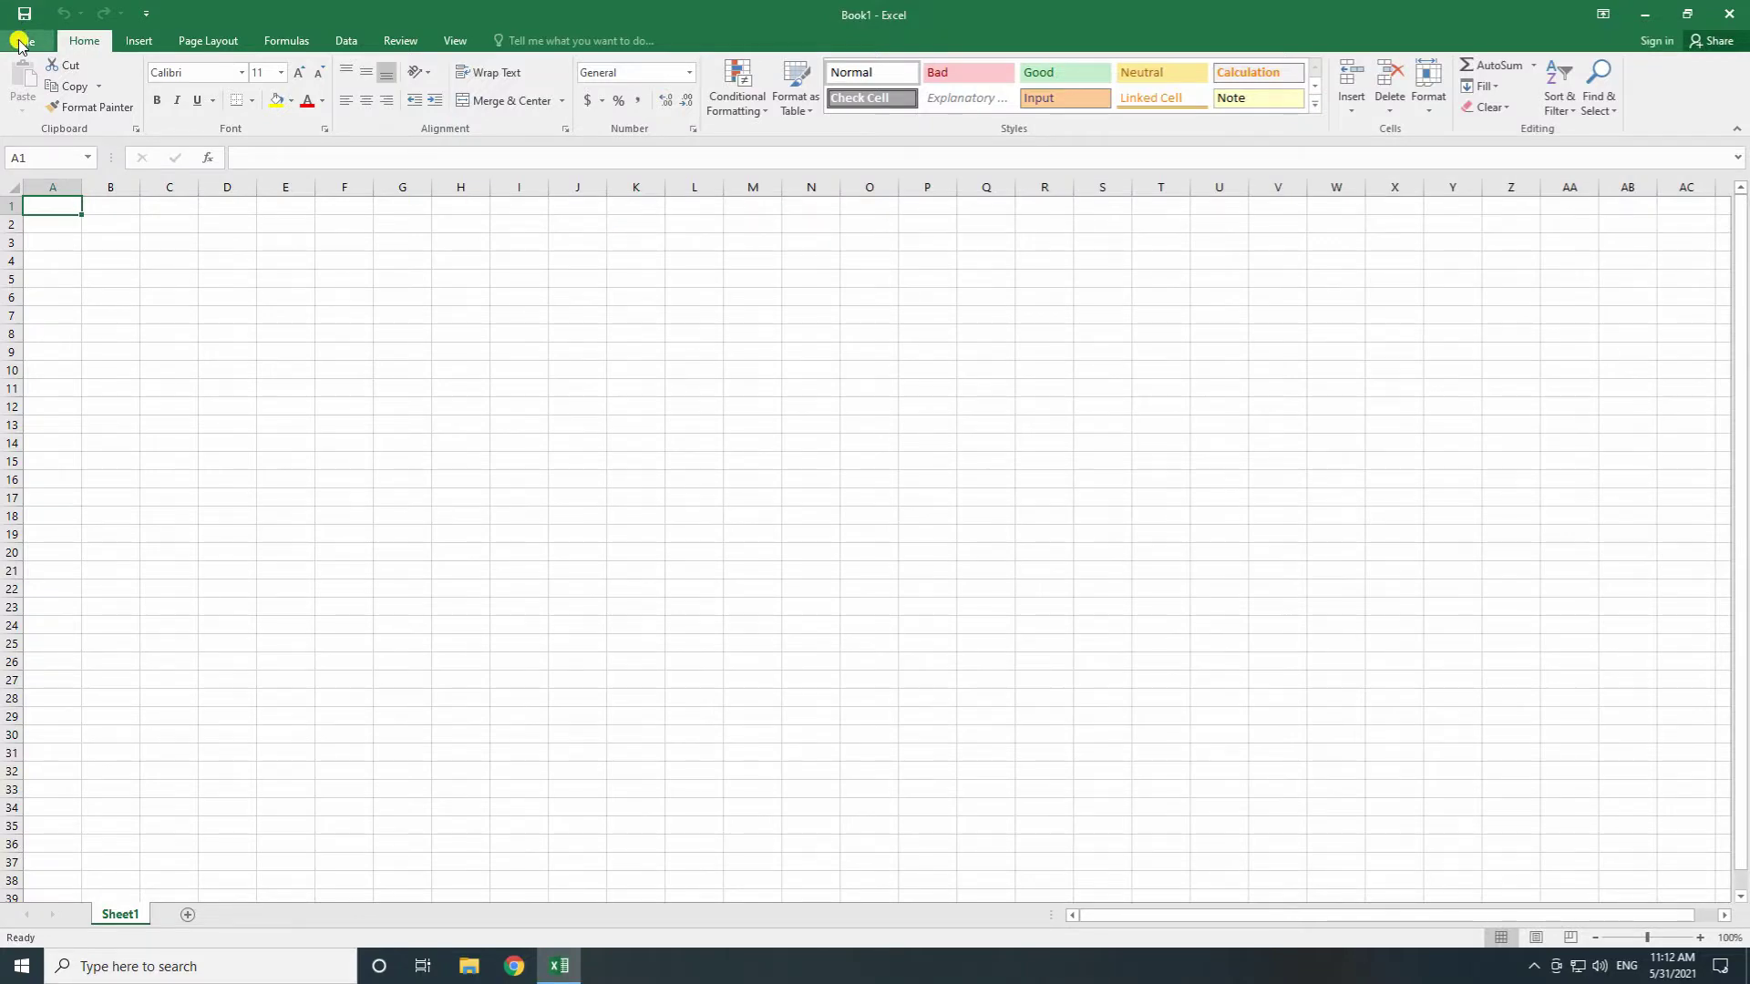
- Start opening an existing file and browse to the Desktop folder
left_click(19, 41)
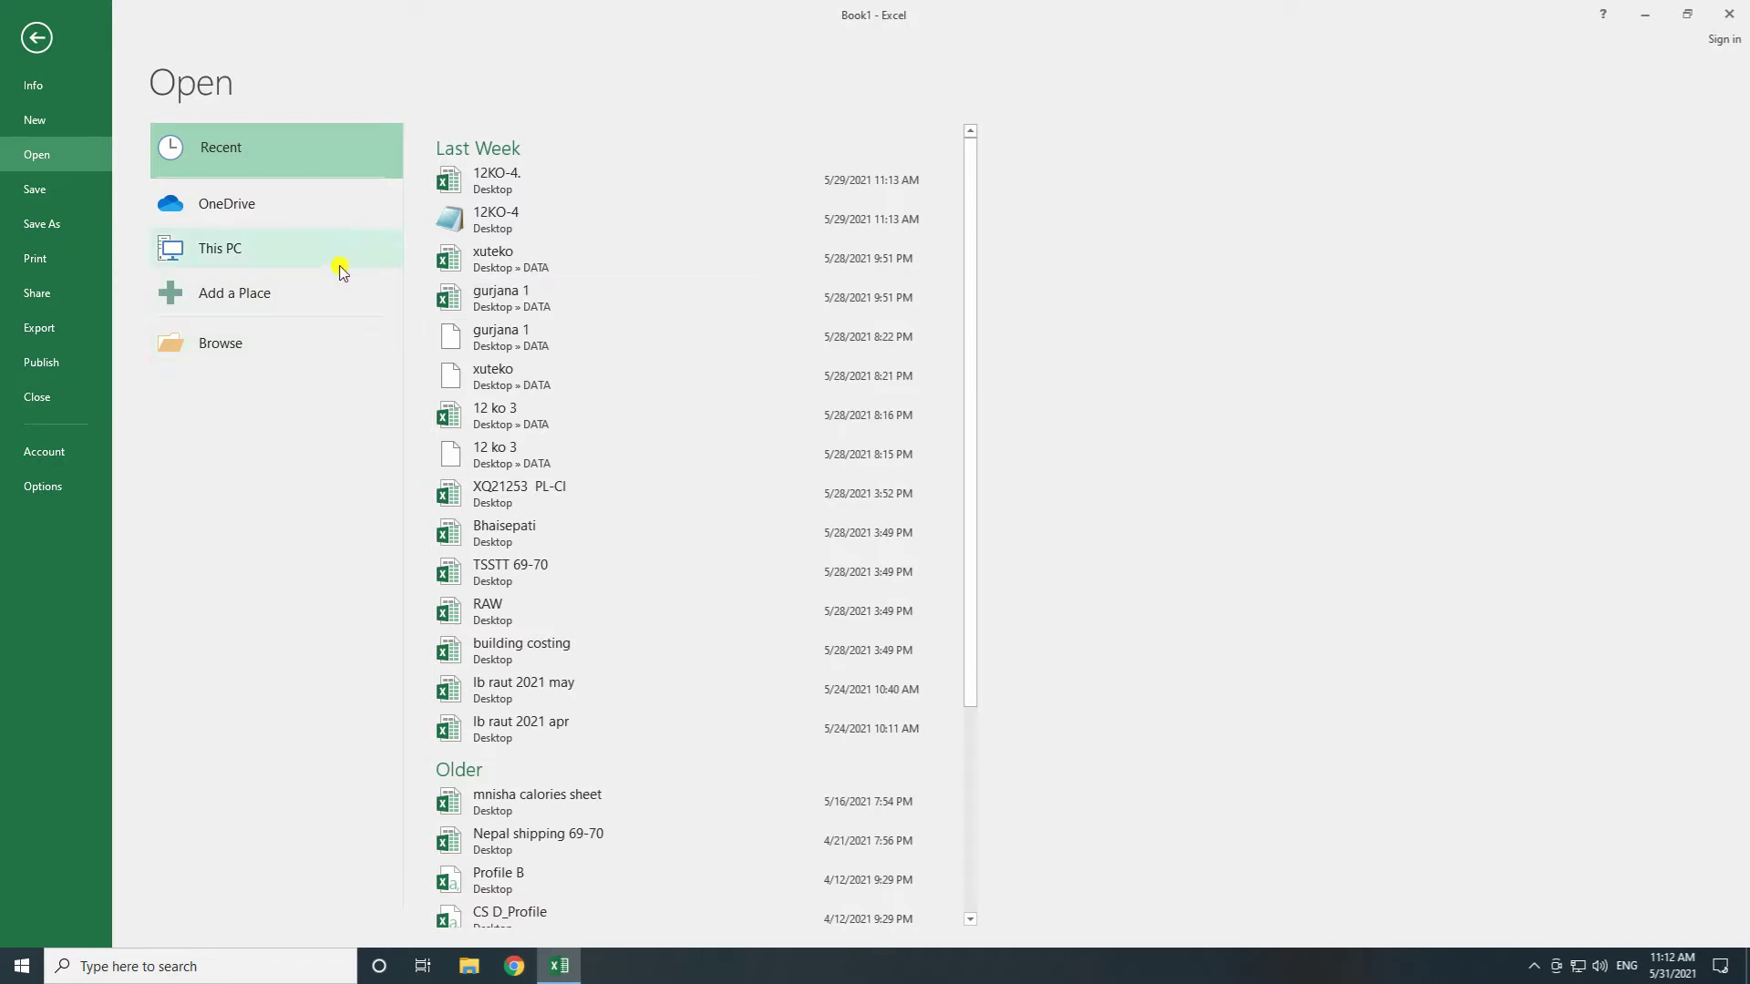
left_click(219, 349)
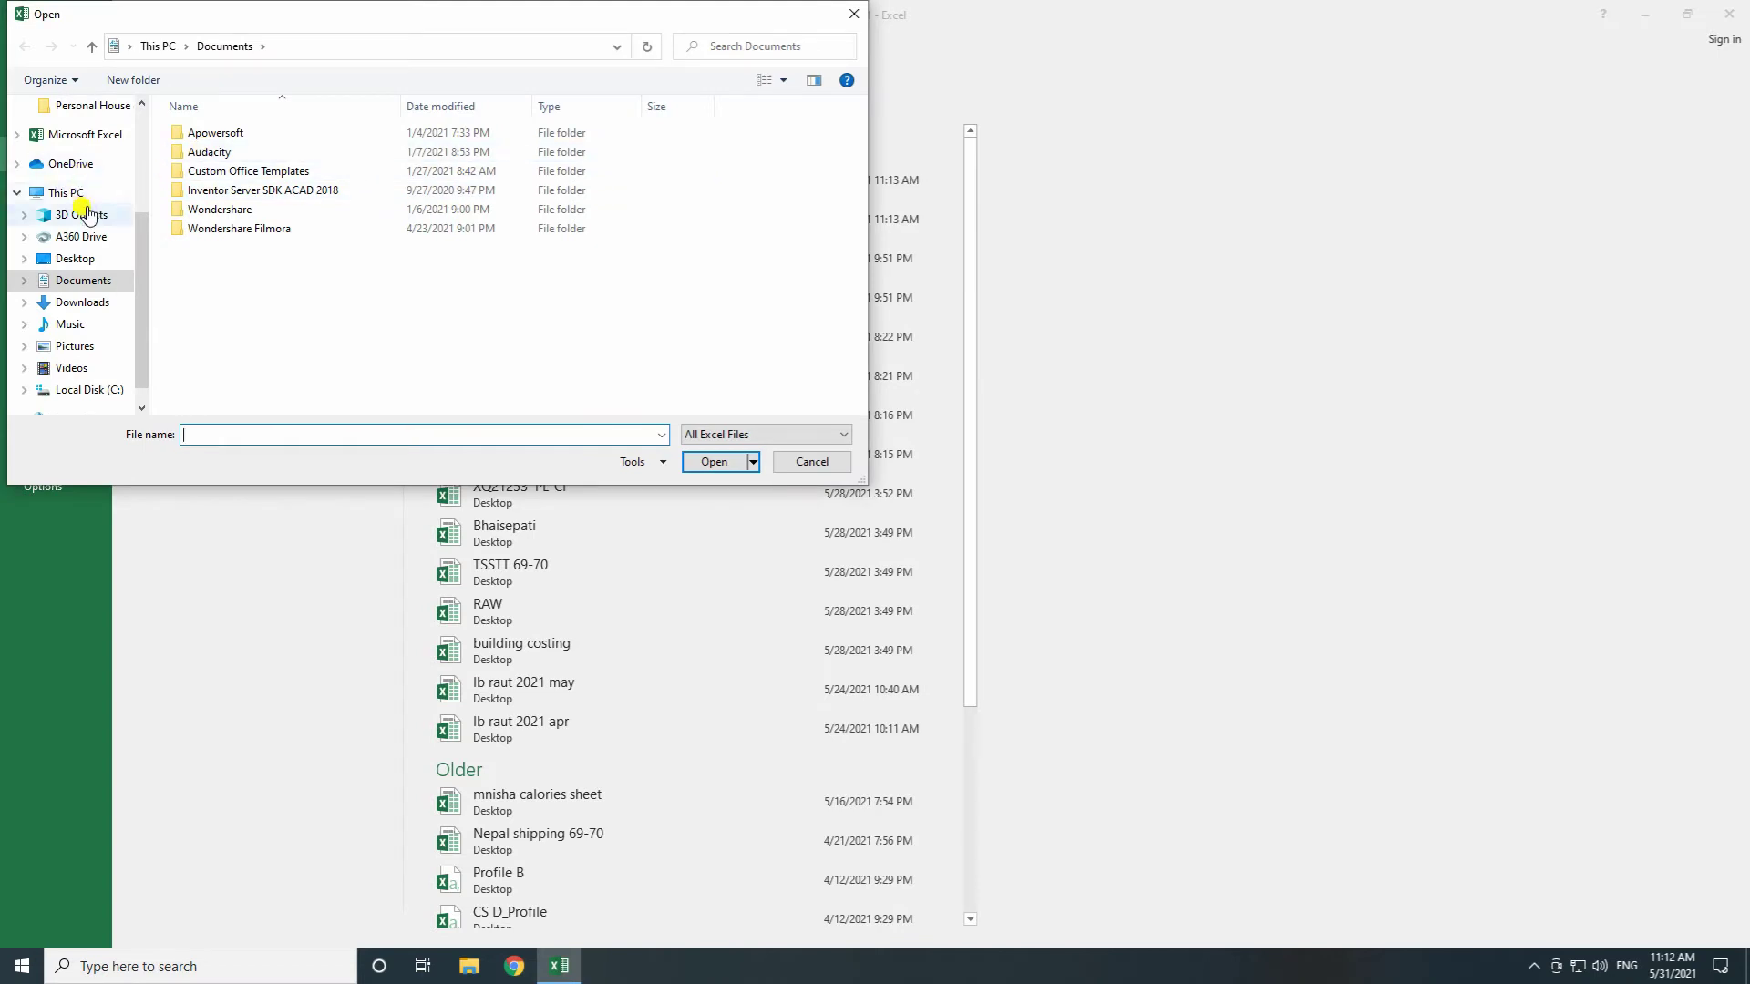
left_click_drag(144, 241, 141, 117)
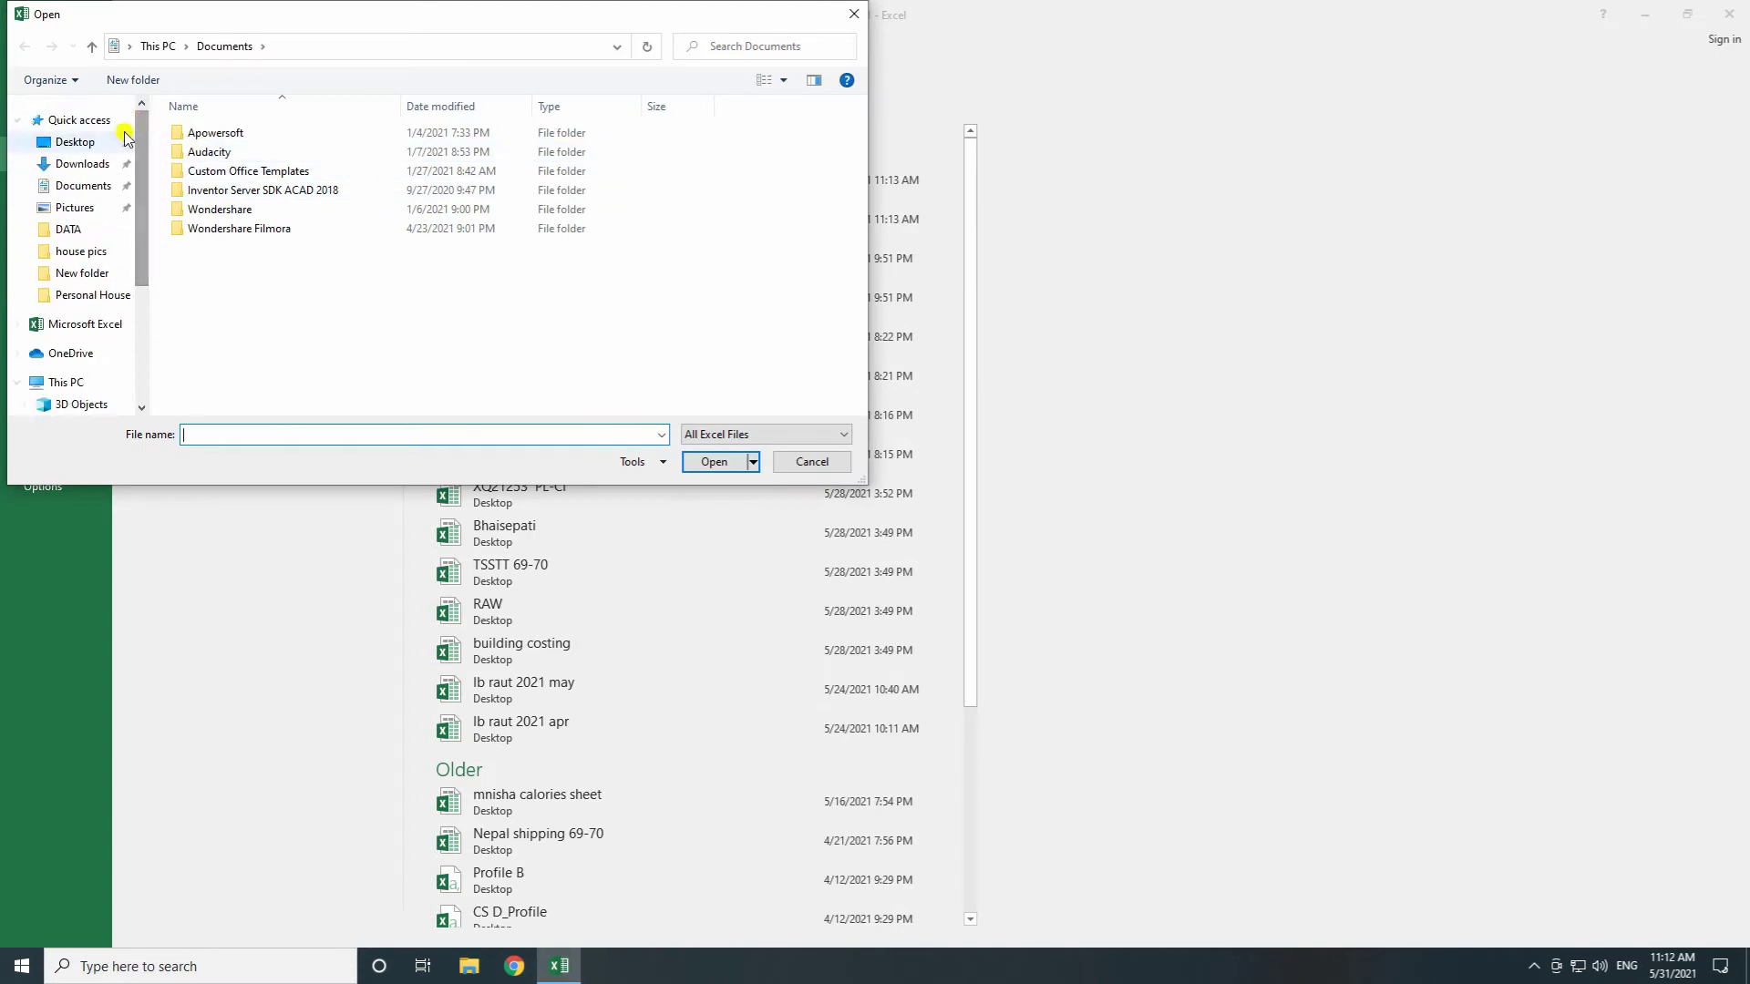
left_click(74, 141)
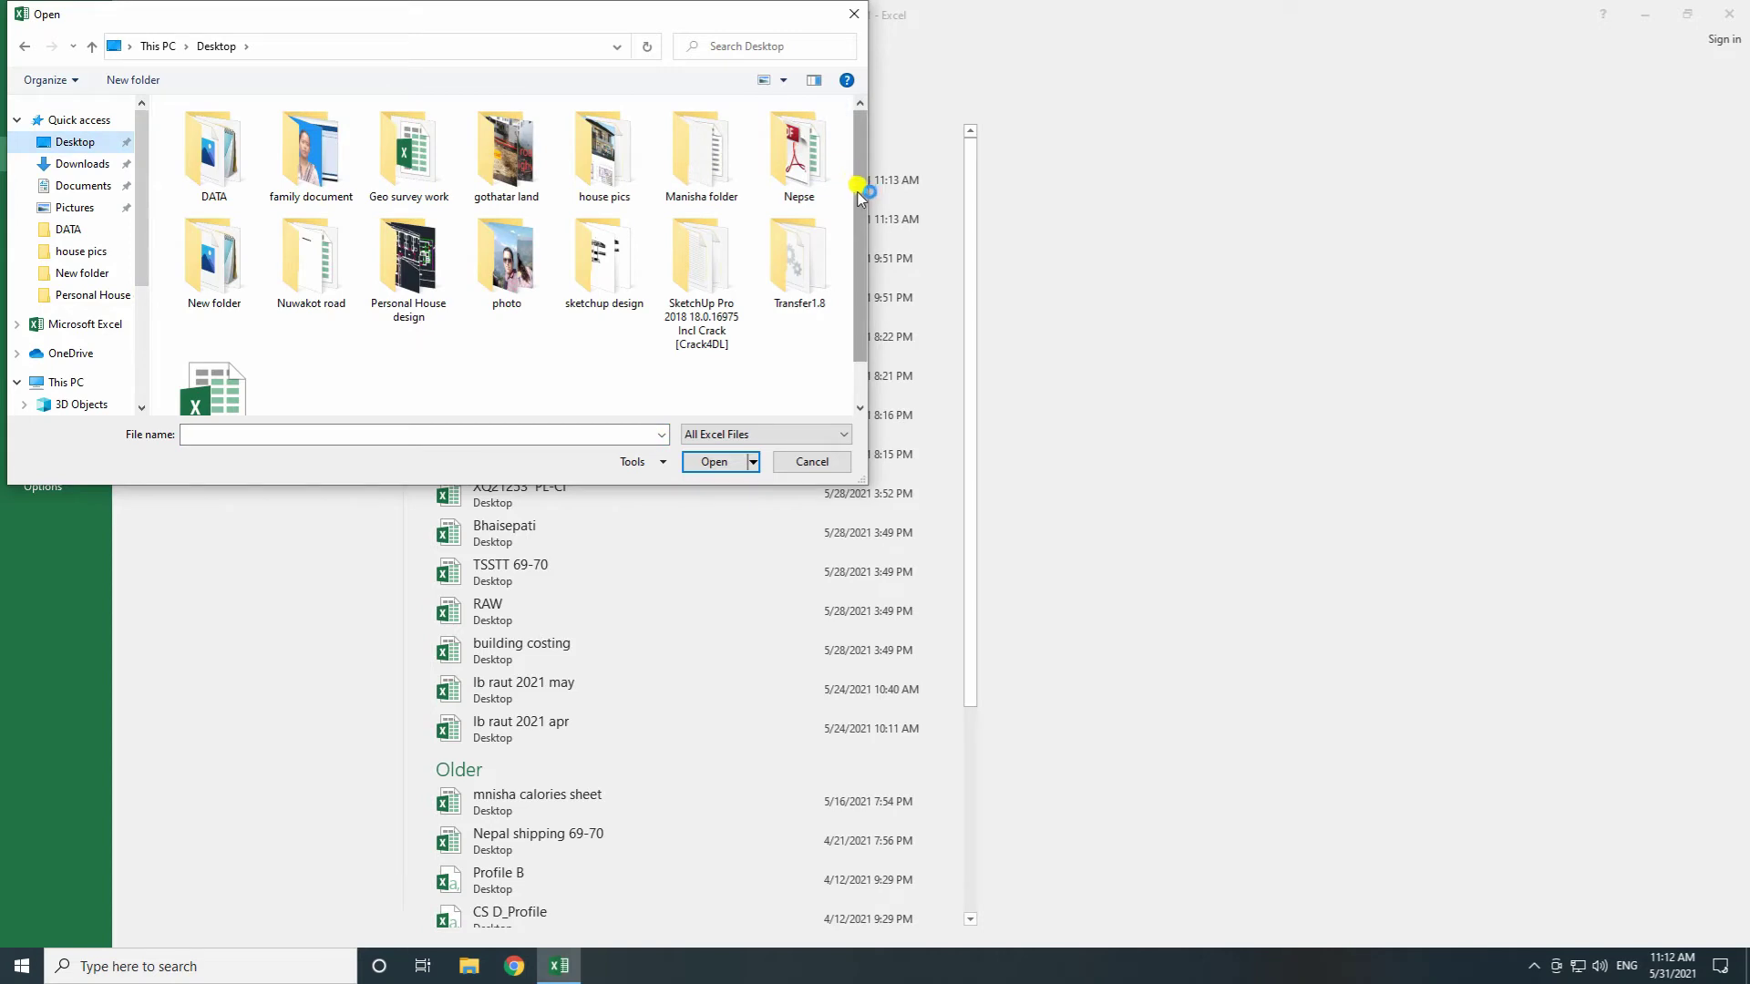
left_click_drag(856, 176, 856, 265)
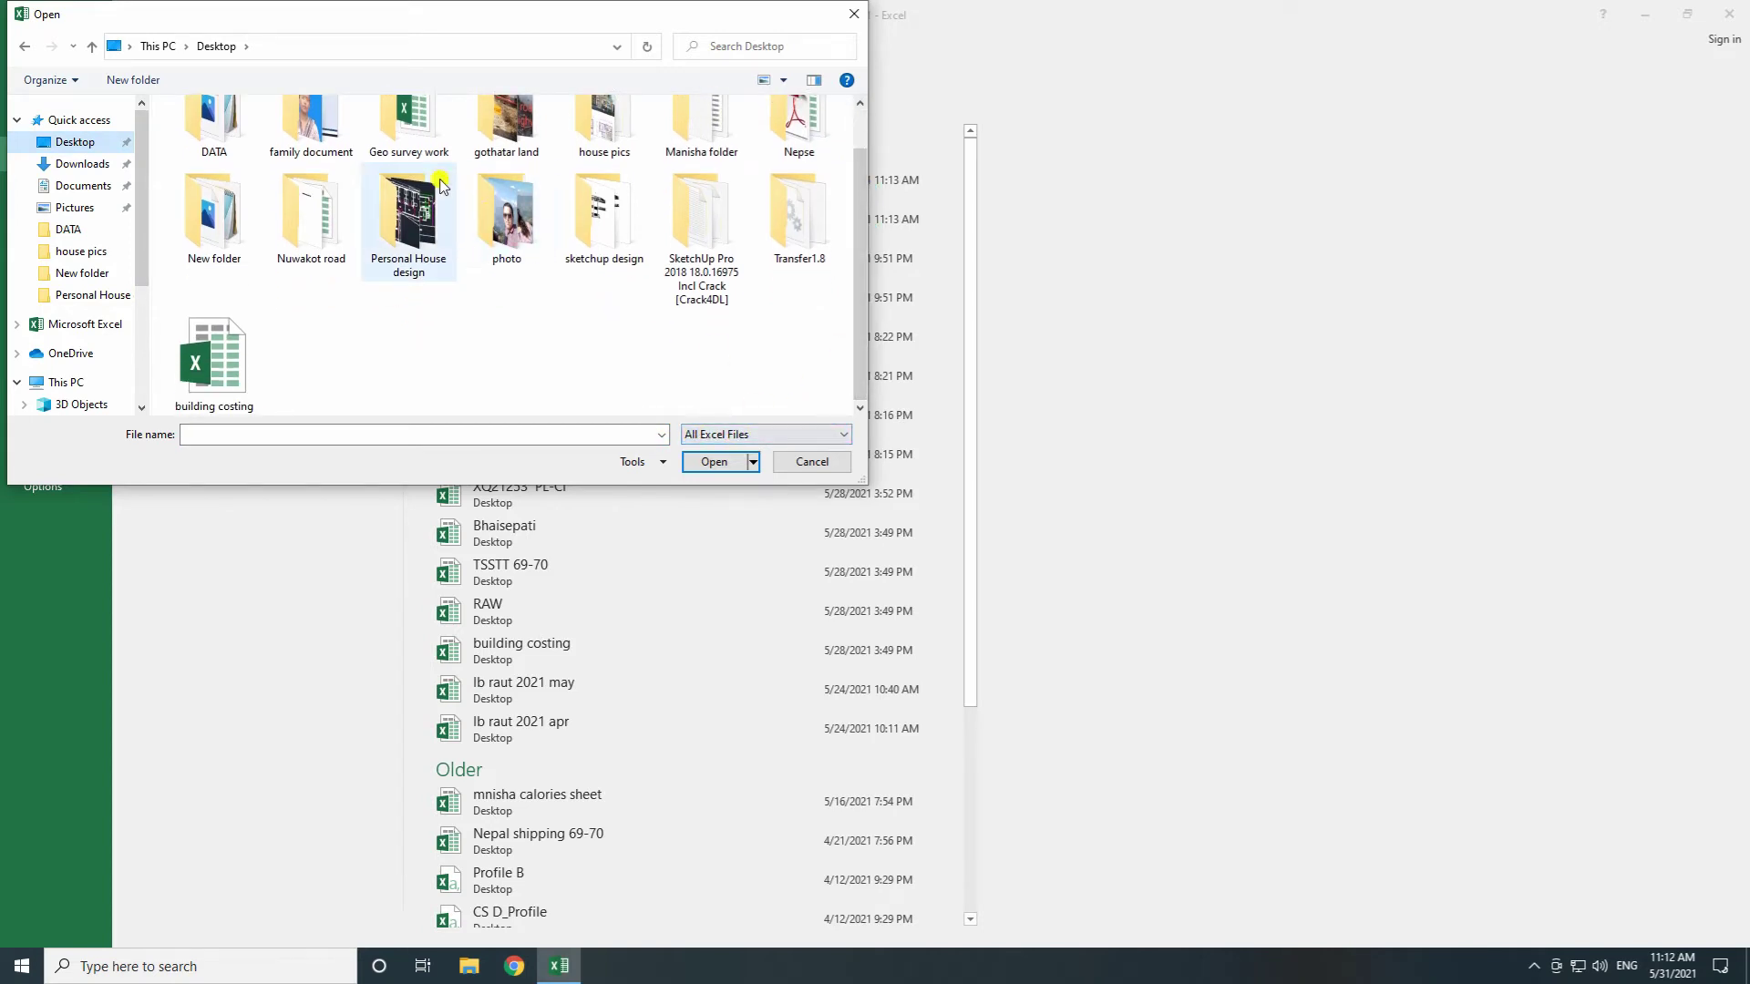
- List all file types and open file 1 from the Desktop, accepting the file format mismatch
left_click(798, 442)
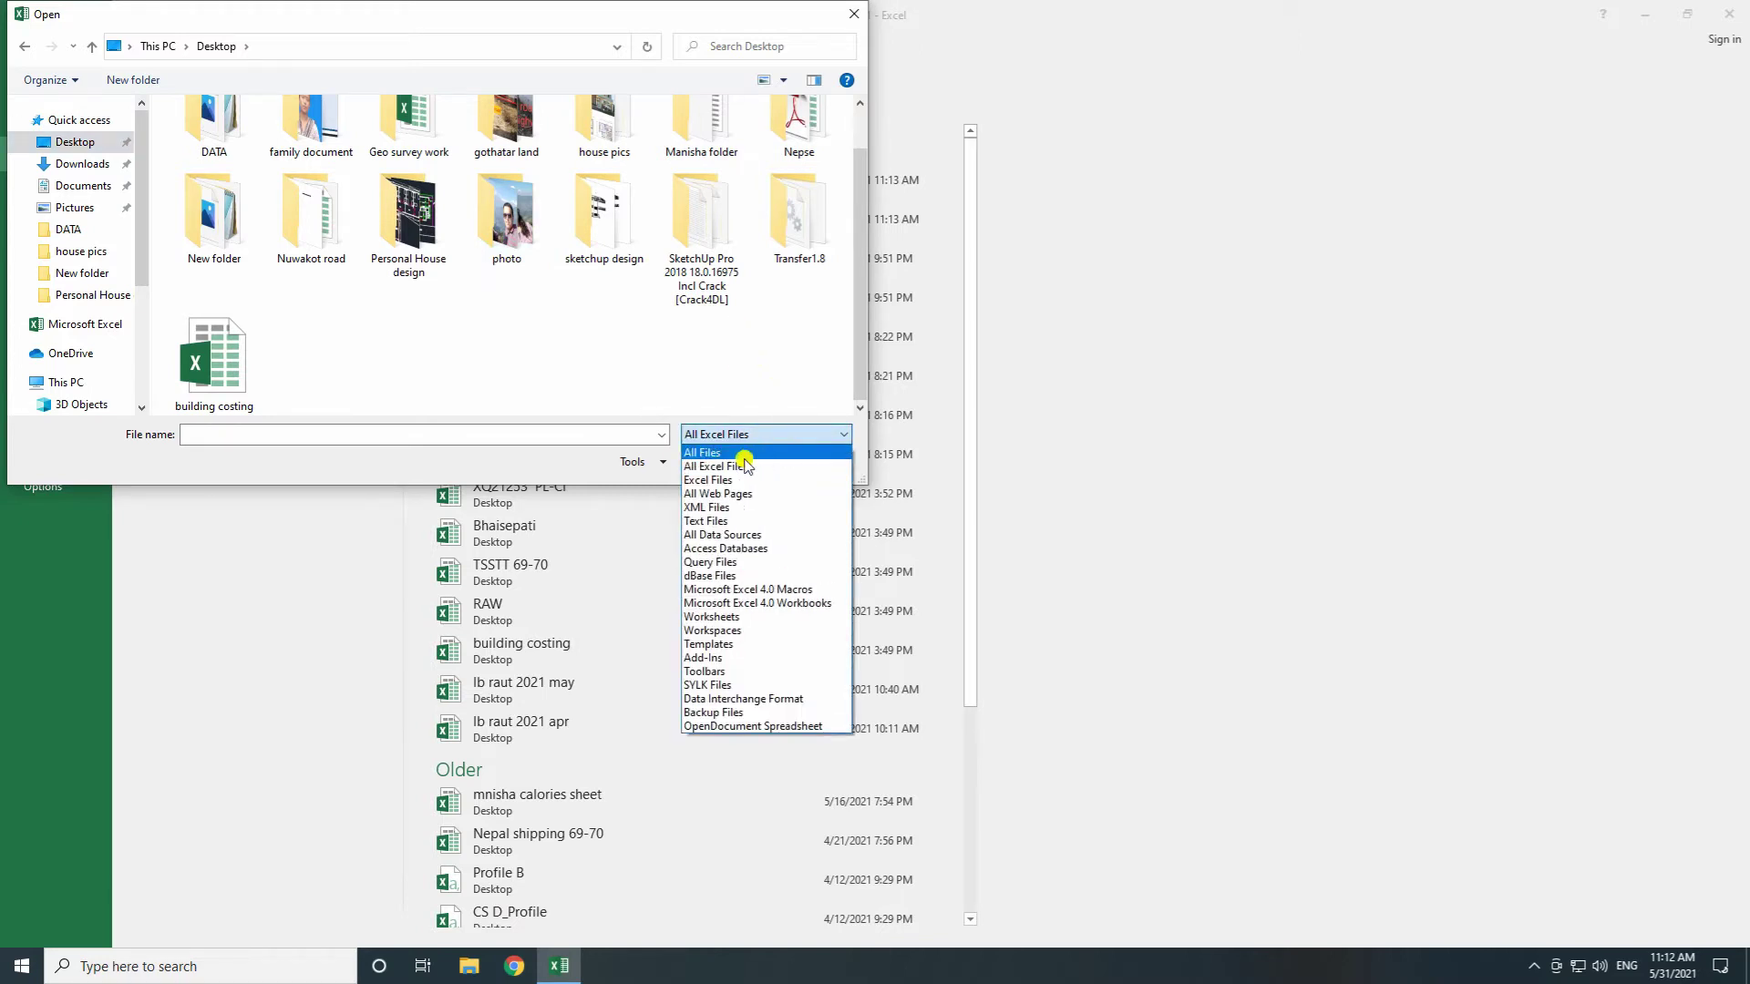
left_click(732, 453)
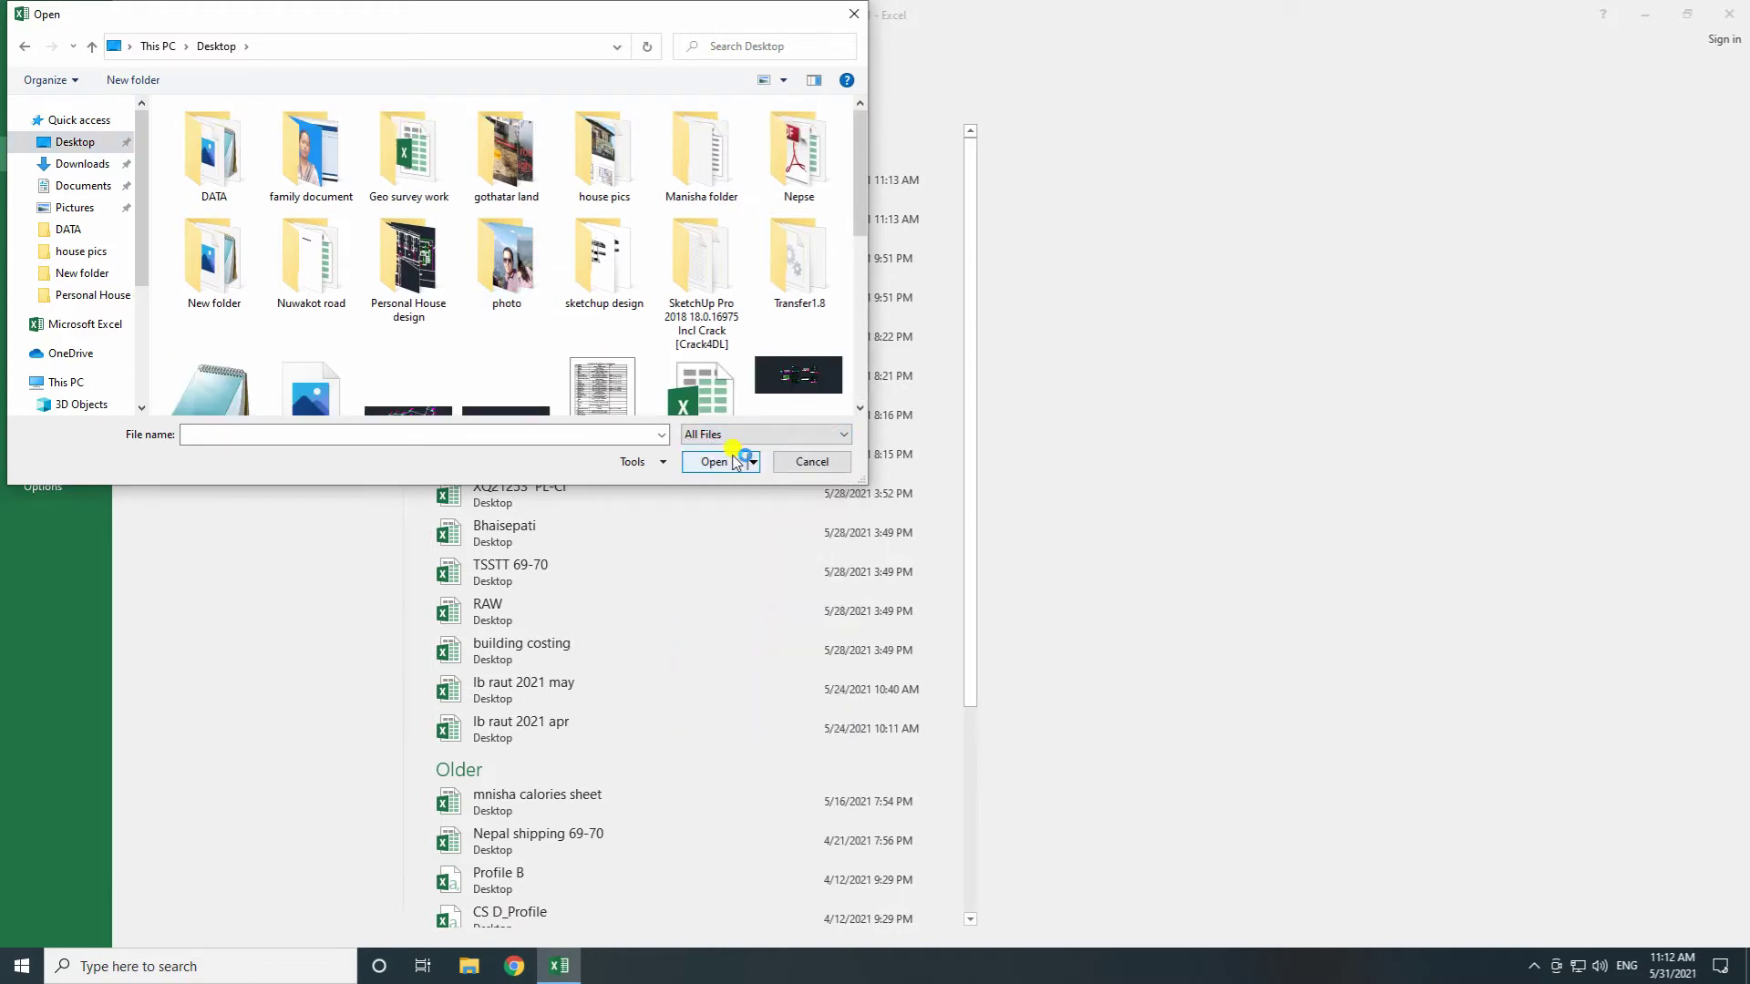
left_click_drag(864, 226, 859, 358)
left_click(217, 206)
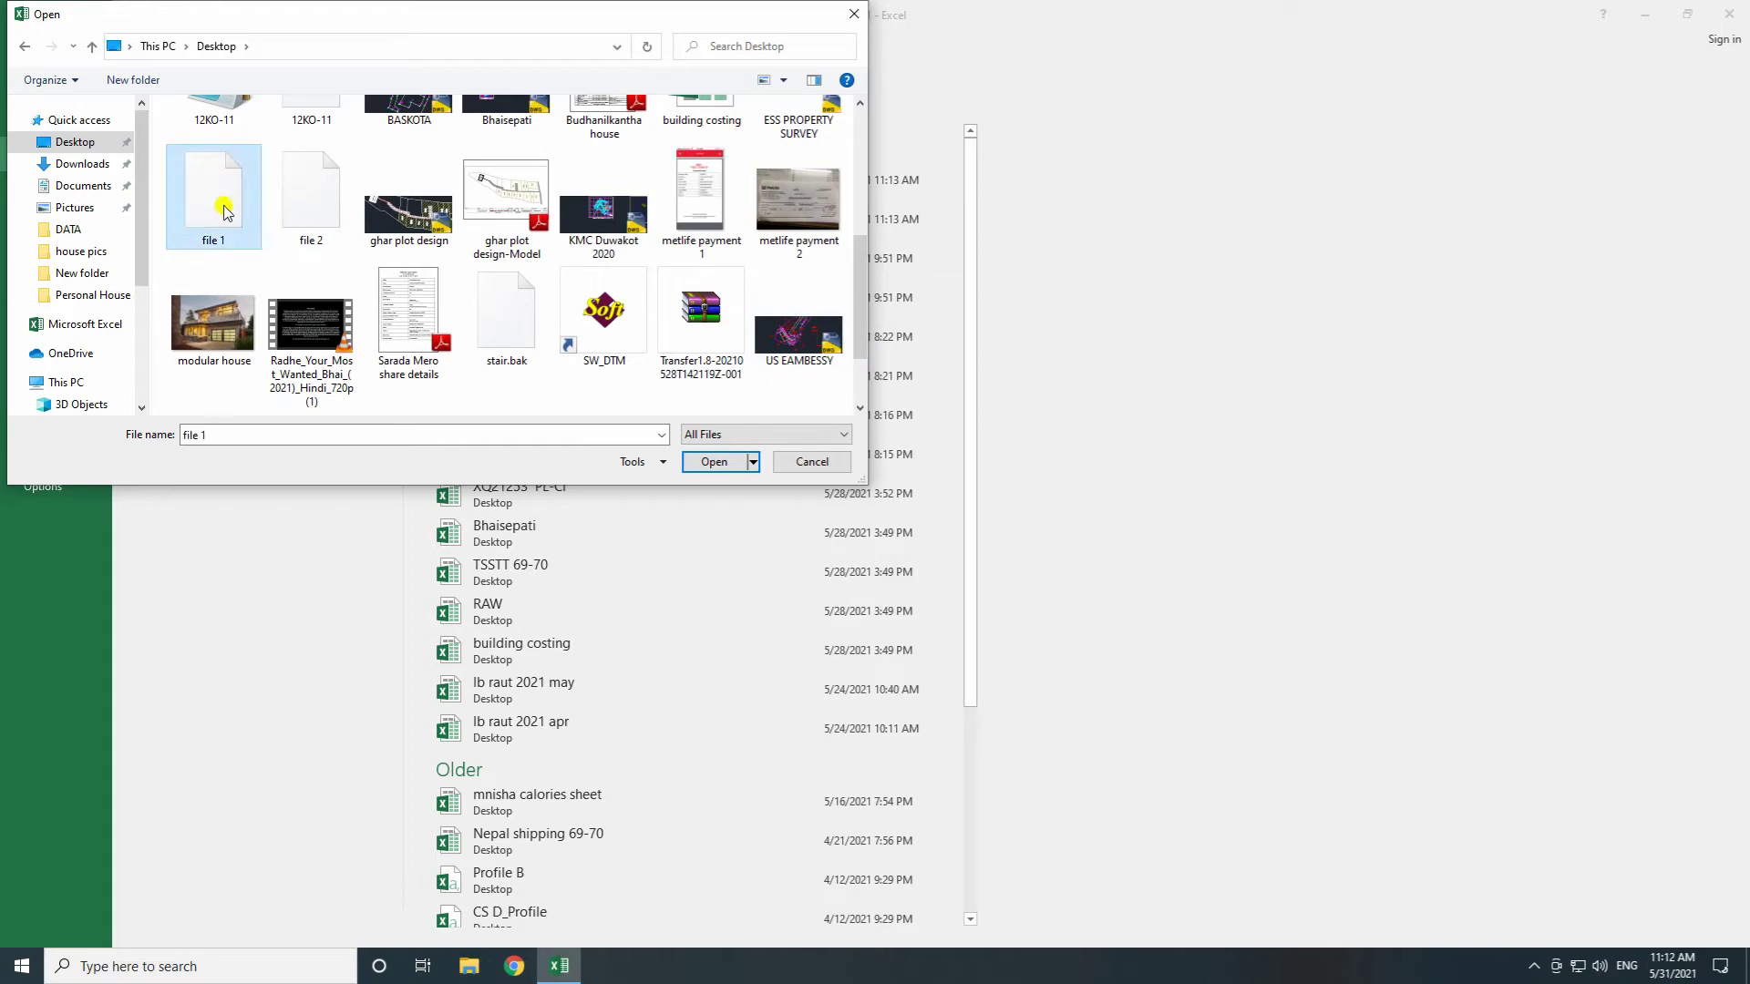
left_click(708, 462)
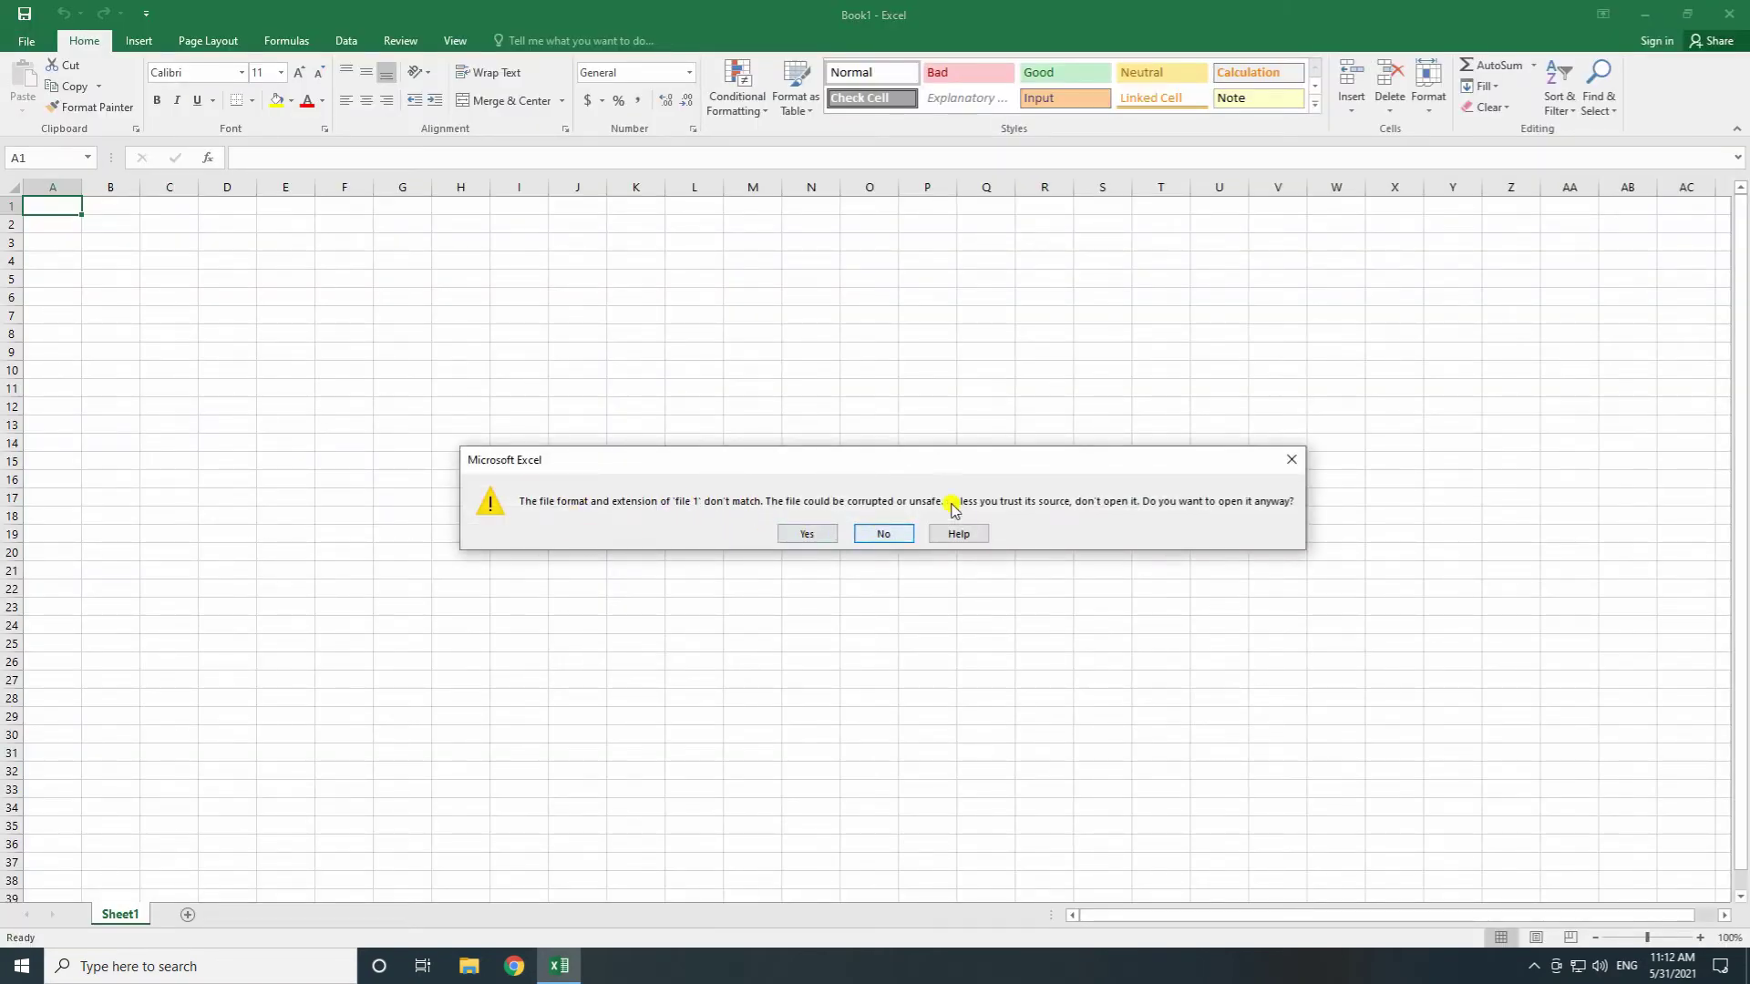
left_click(807, 534)
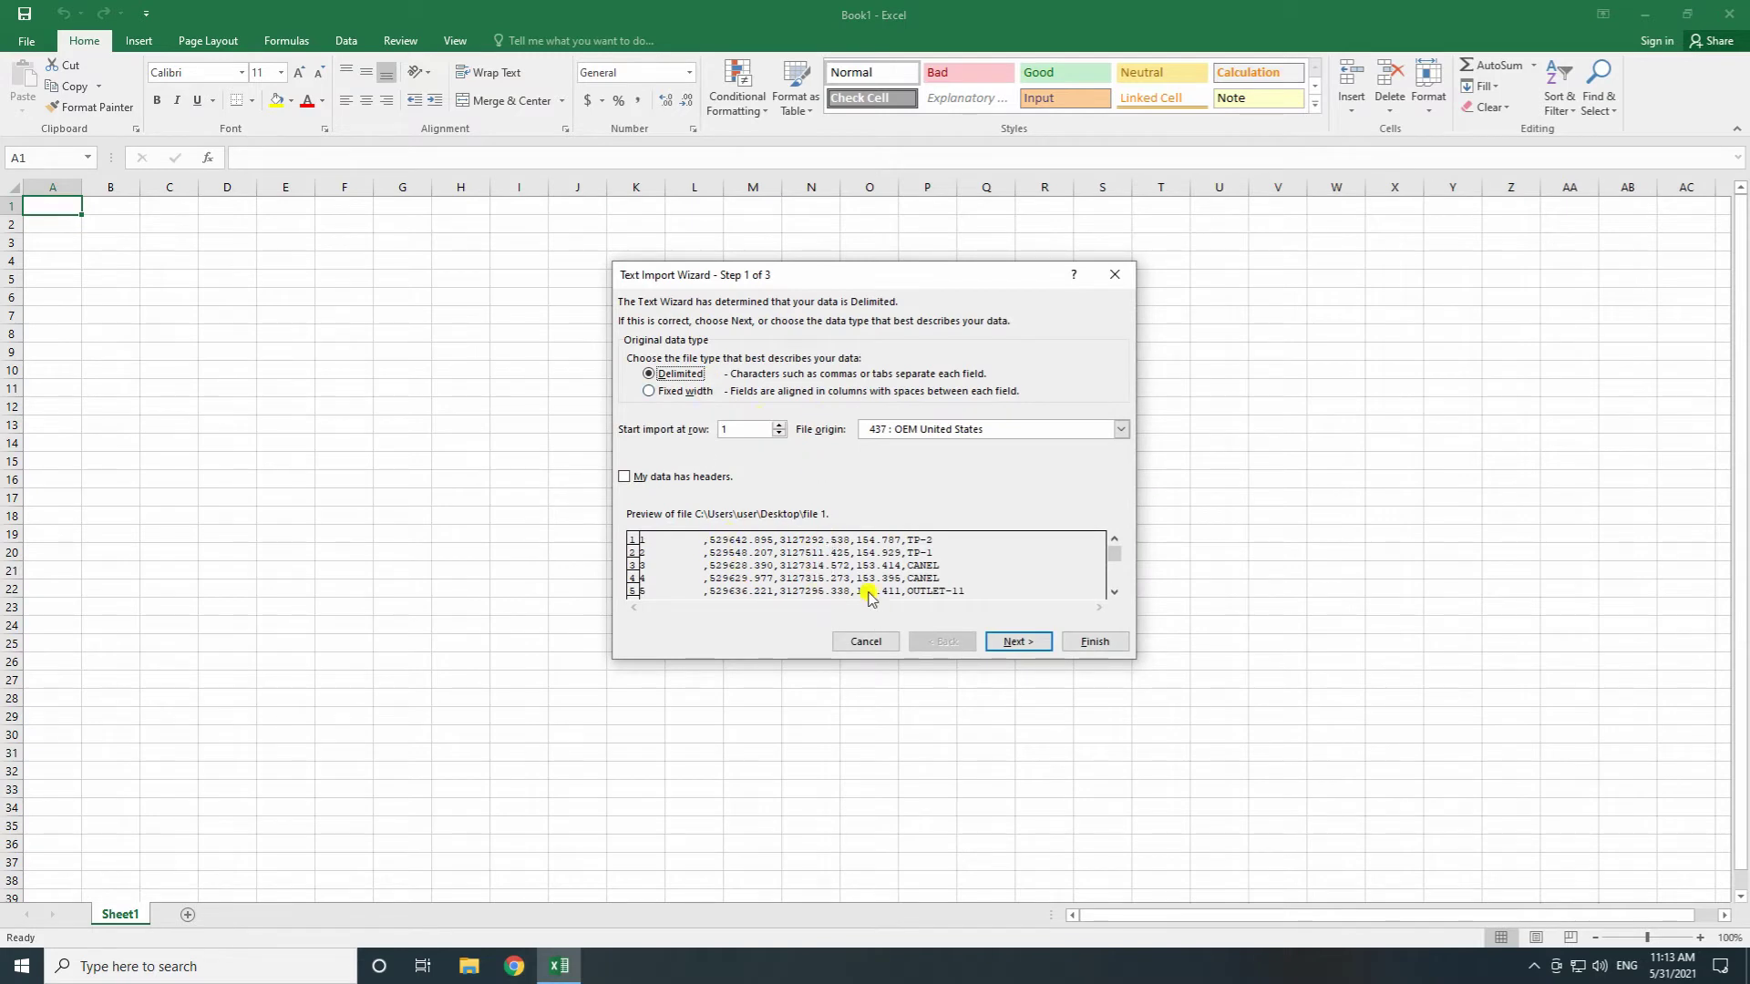
- Import file 1 as delimited text, adding space and comma to the tab delimiter
left_click(1027, 647)
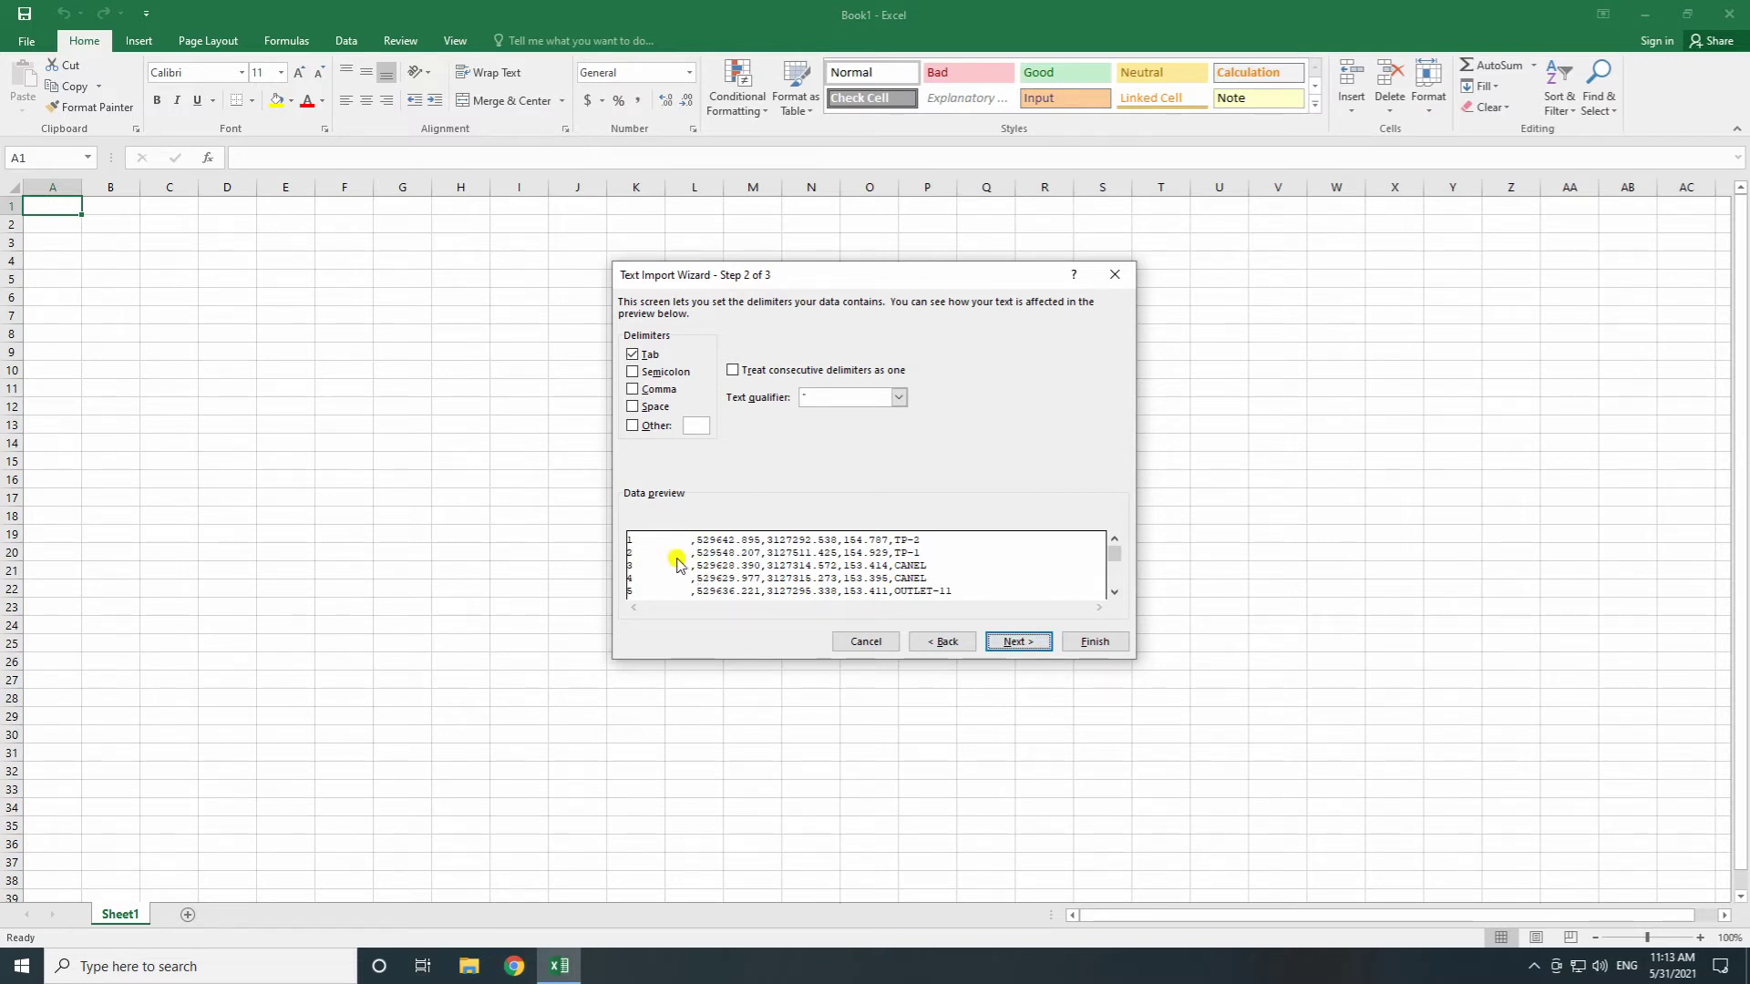
left_click(633, 408)
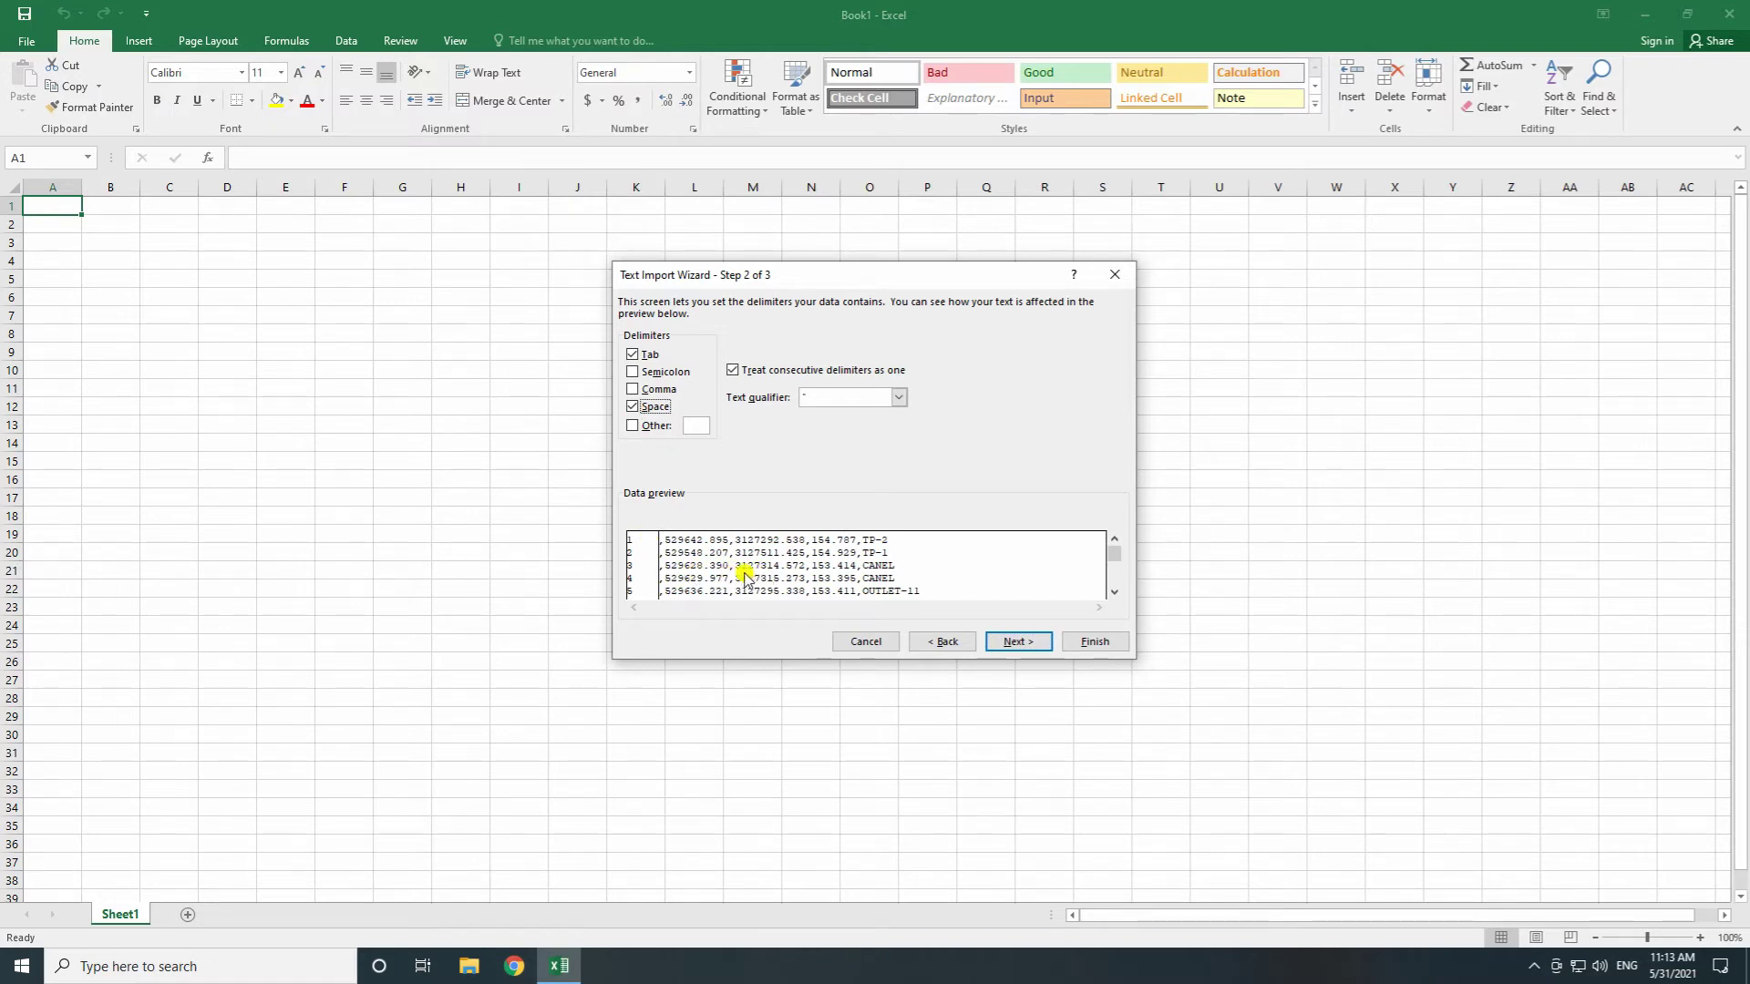
left_click(633, 392)
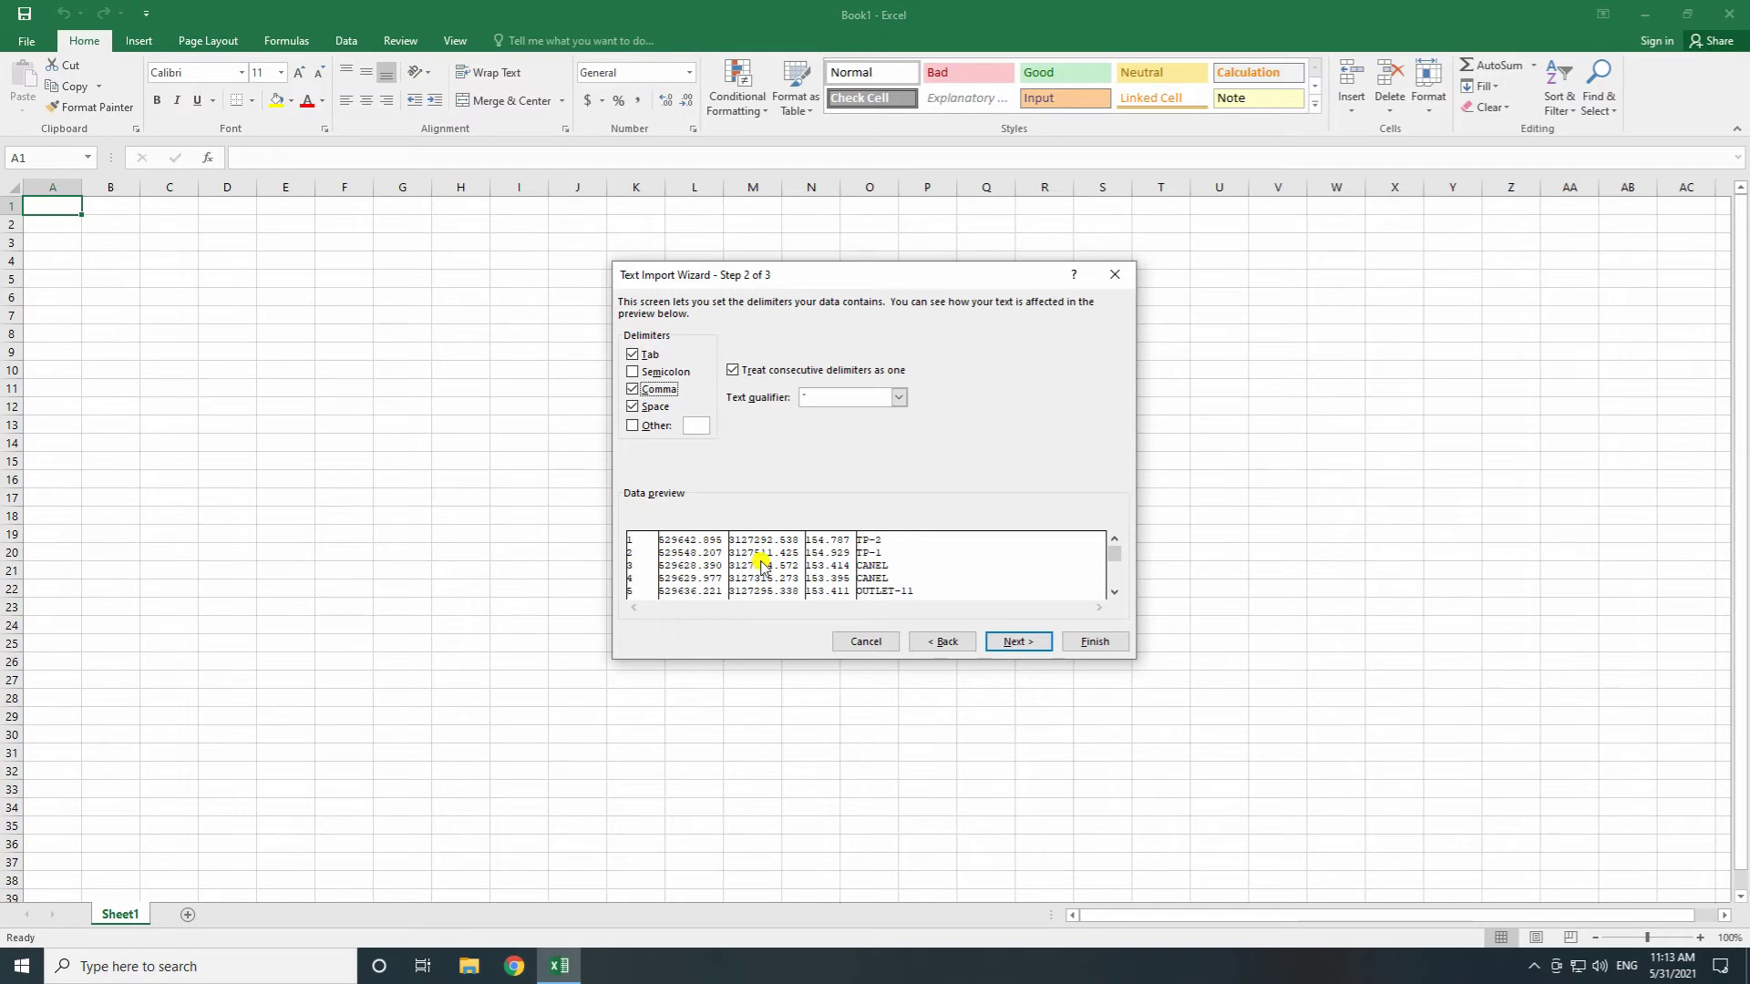
left_click(1010, 639)
left_click(1086, 645)
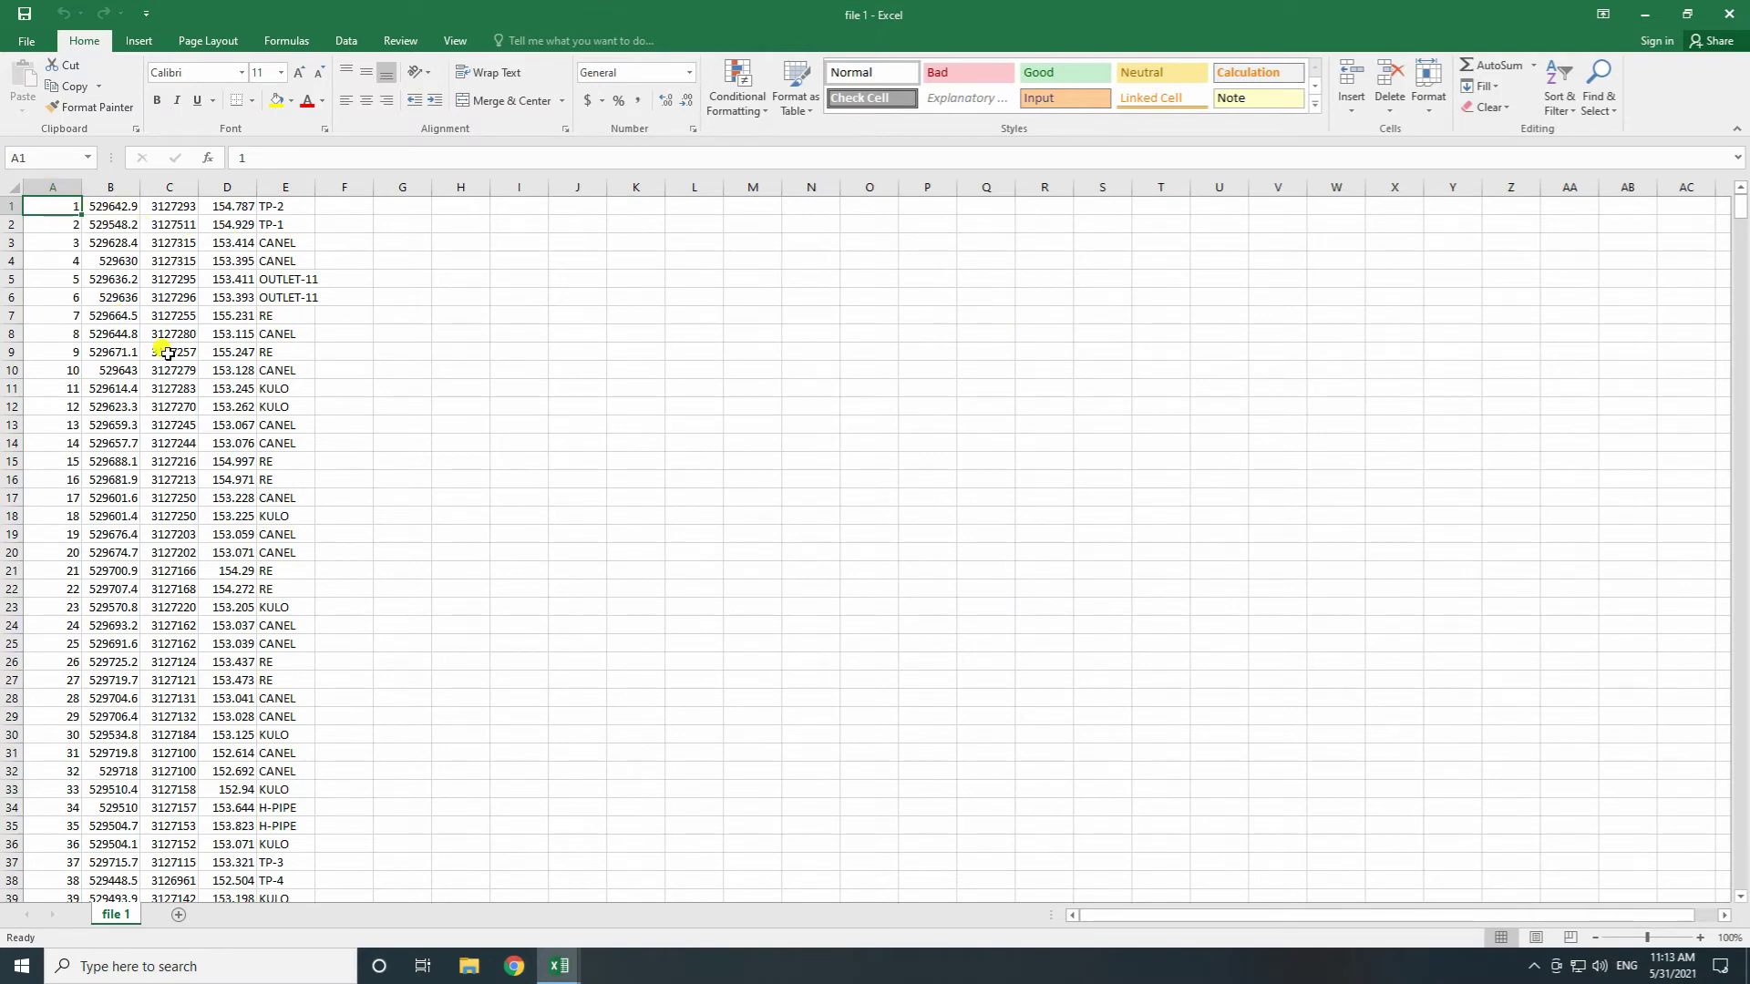
- Save the imported data on the Desktop as "converted 1" in CSV (Comma delimited) format, keeping that format
left_click(31, 41)
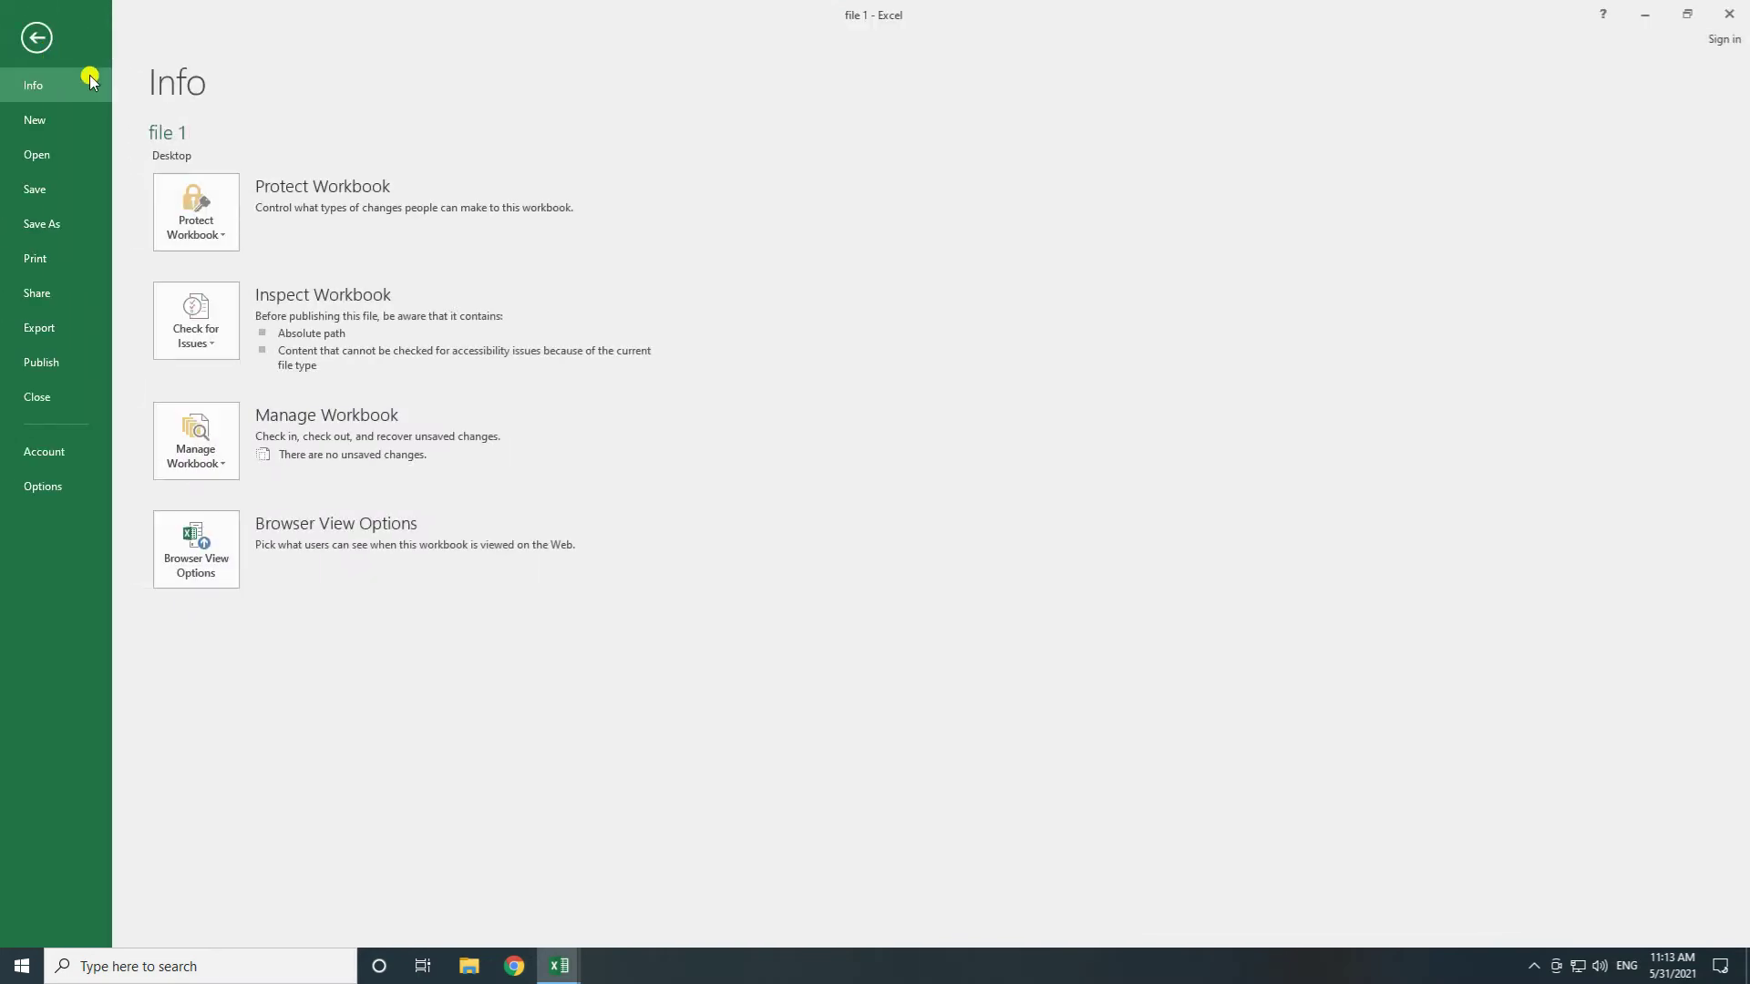
left_click(56, 229)
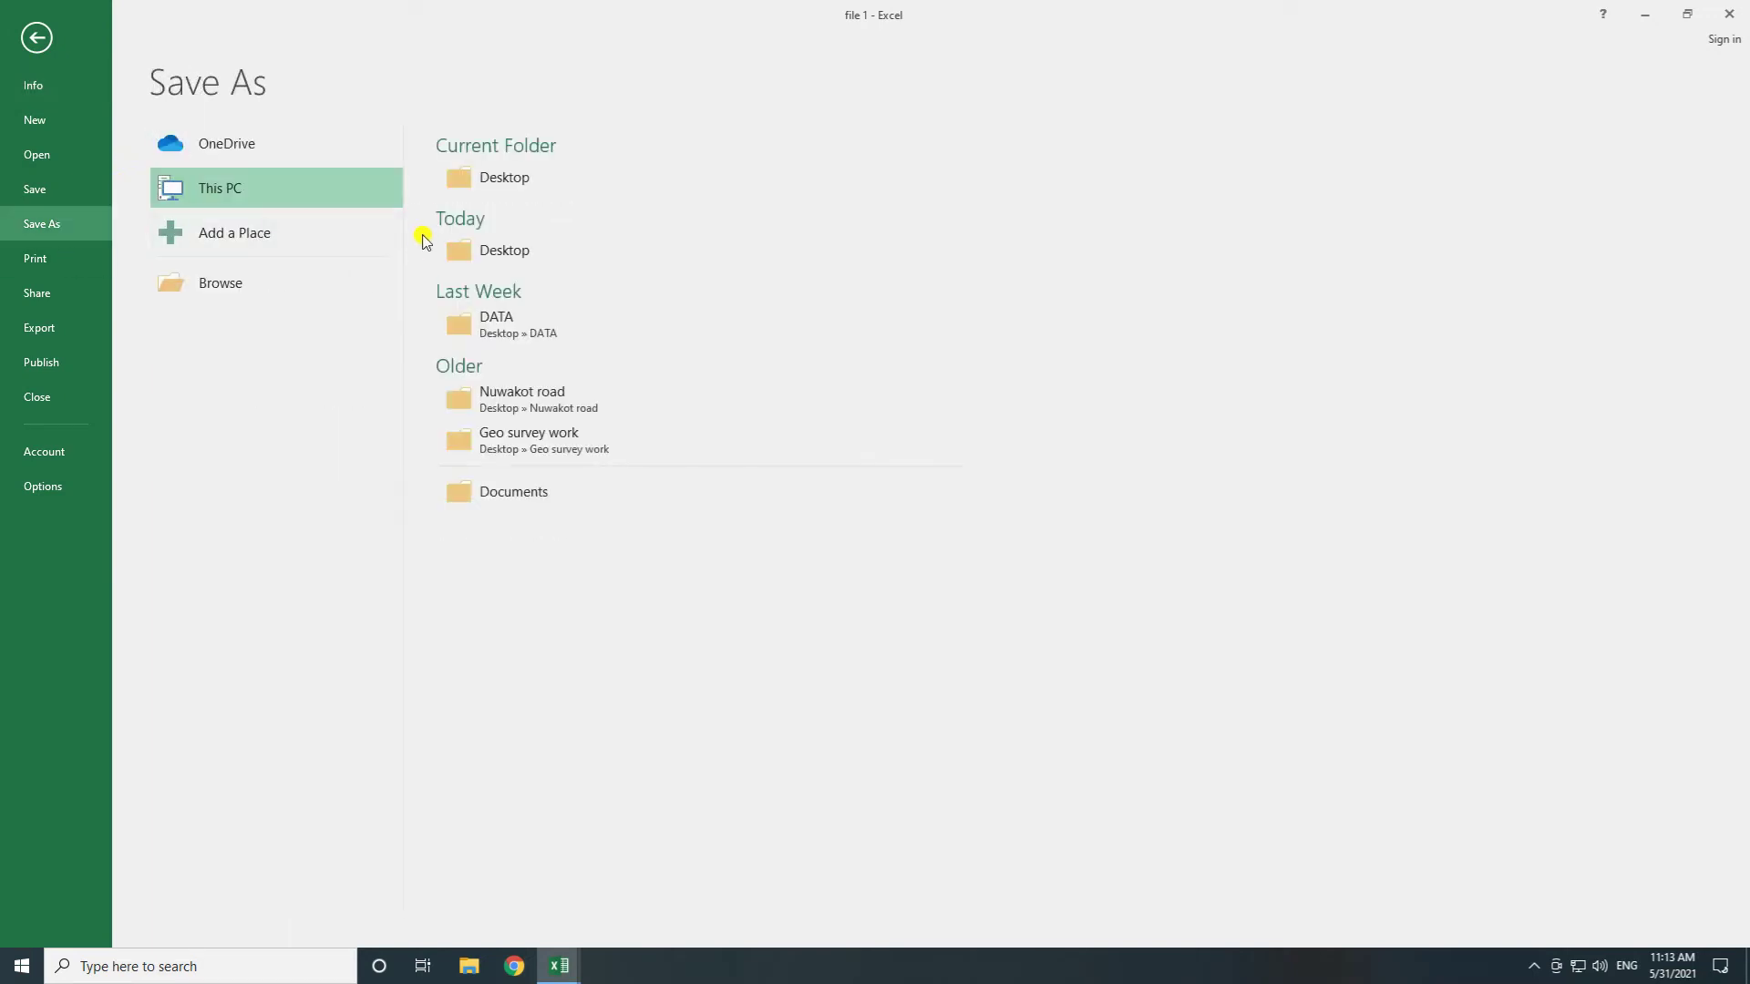
left_click(467, 177)
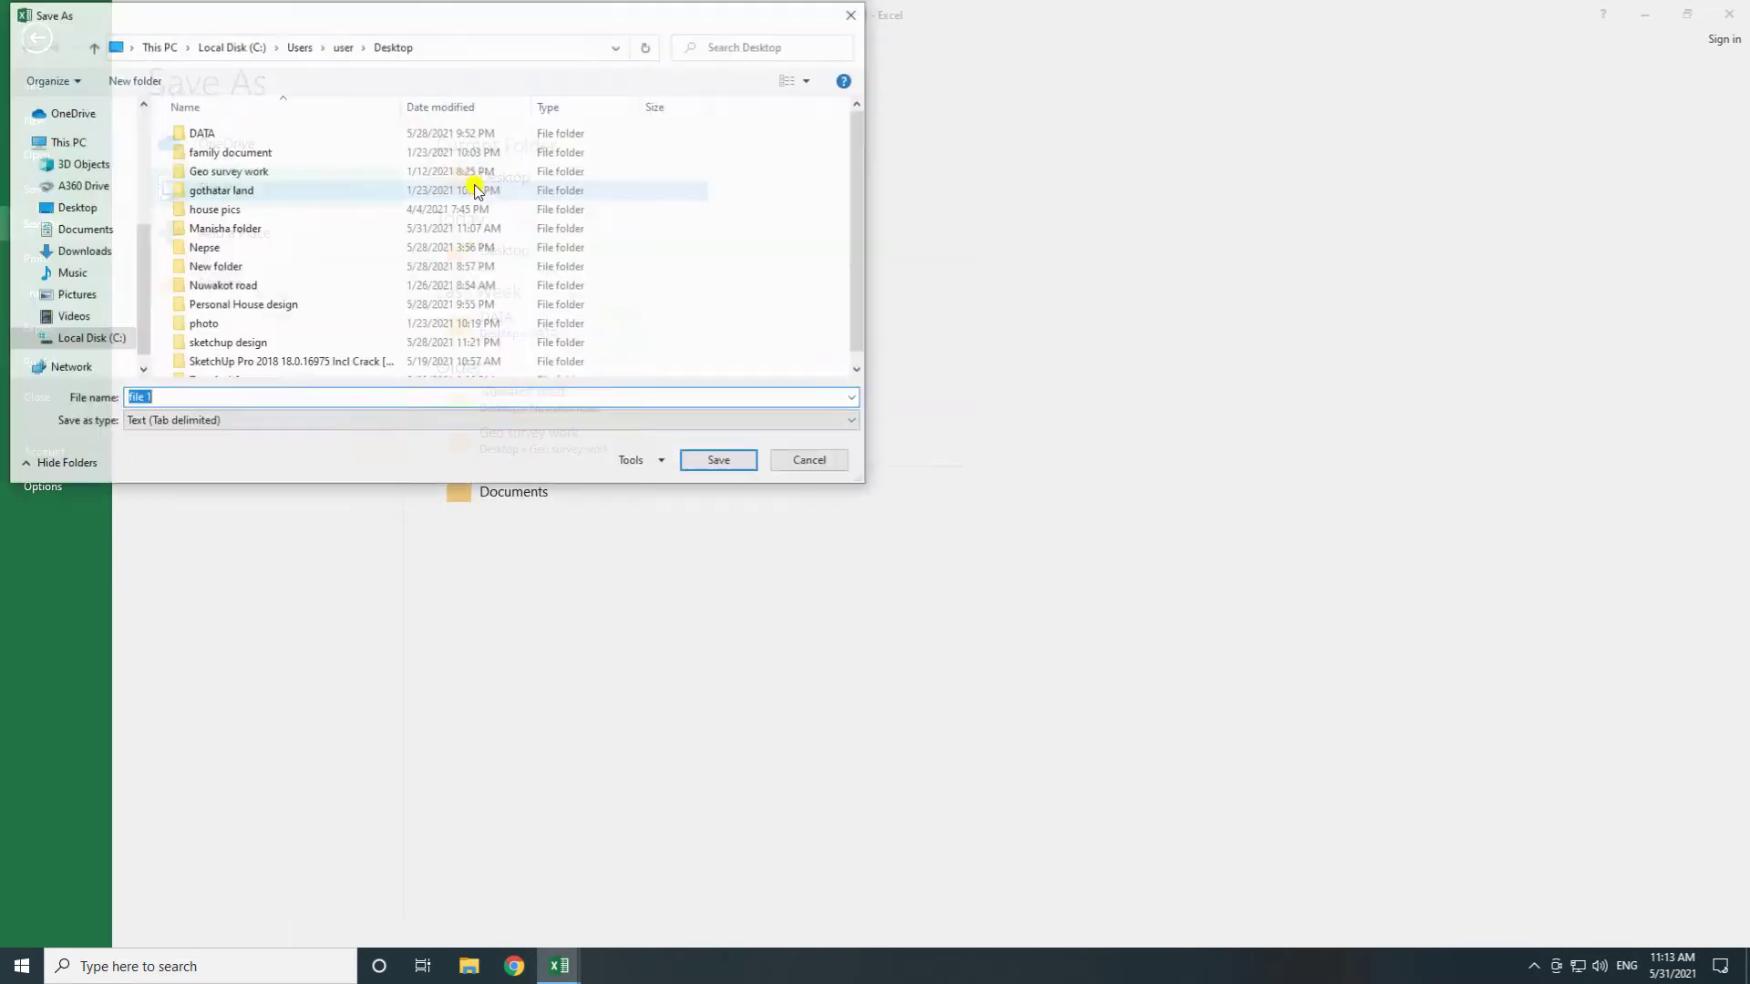
left_click(401, 421)
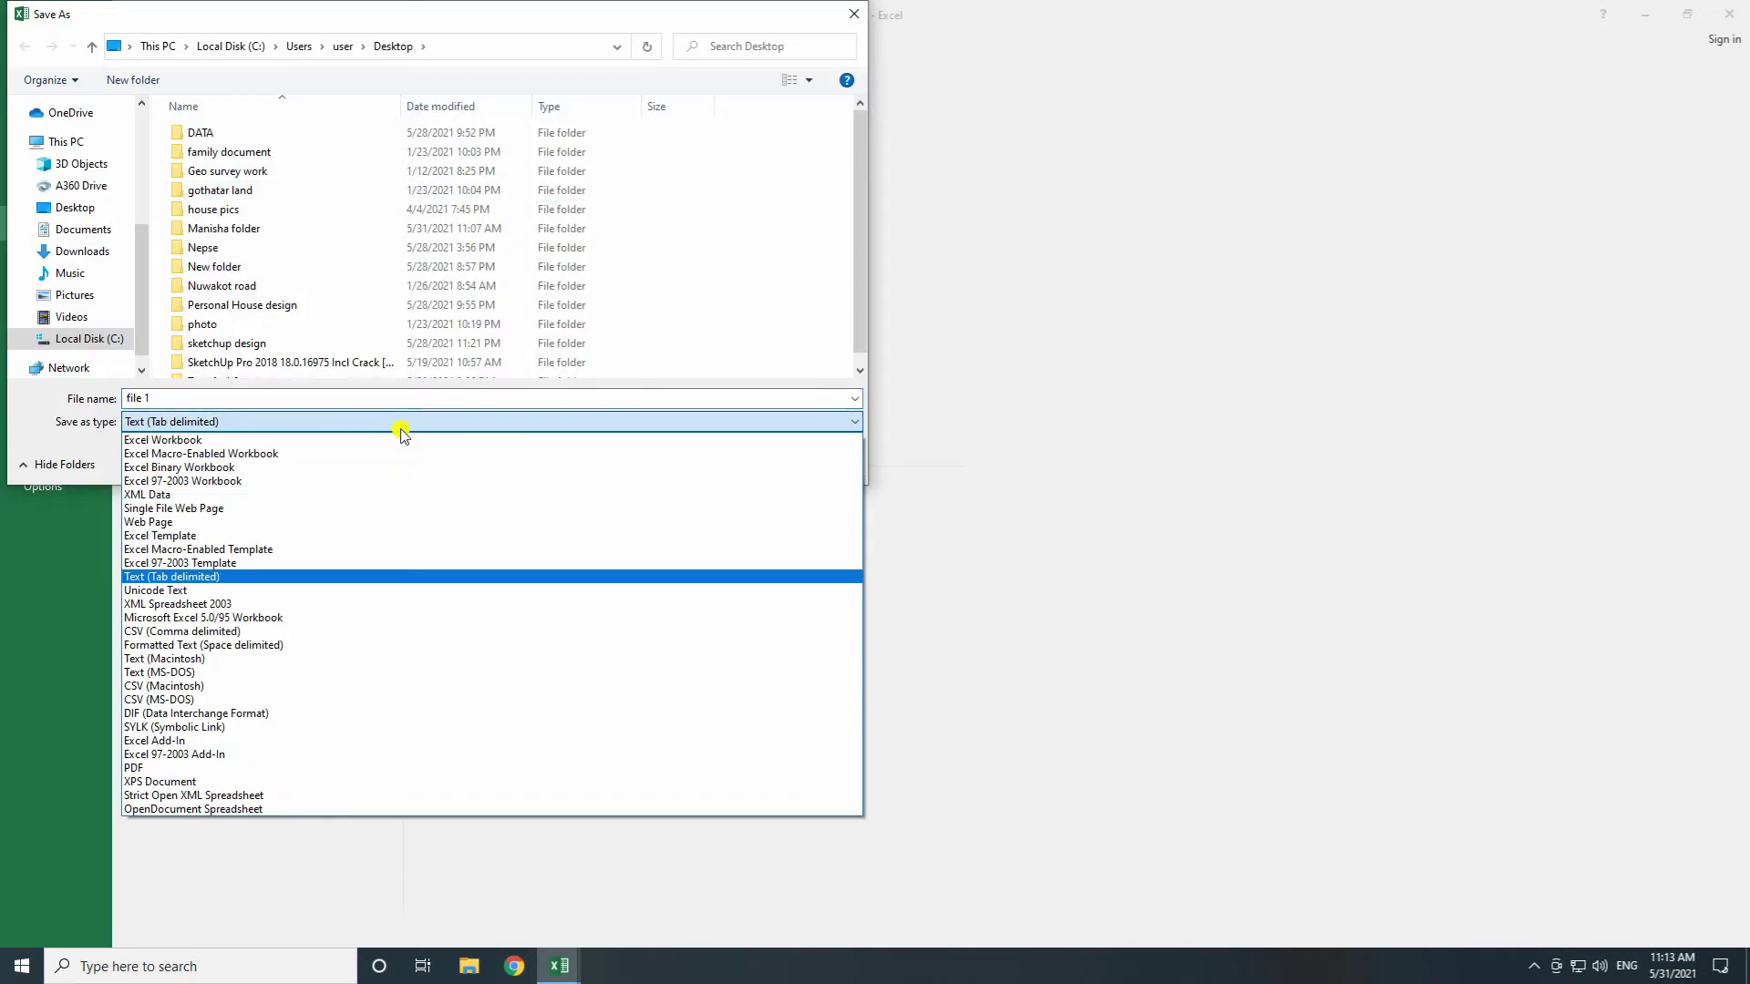
left_click(218, 631)
left_click_drag(176, 396, 123, 392)
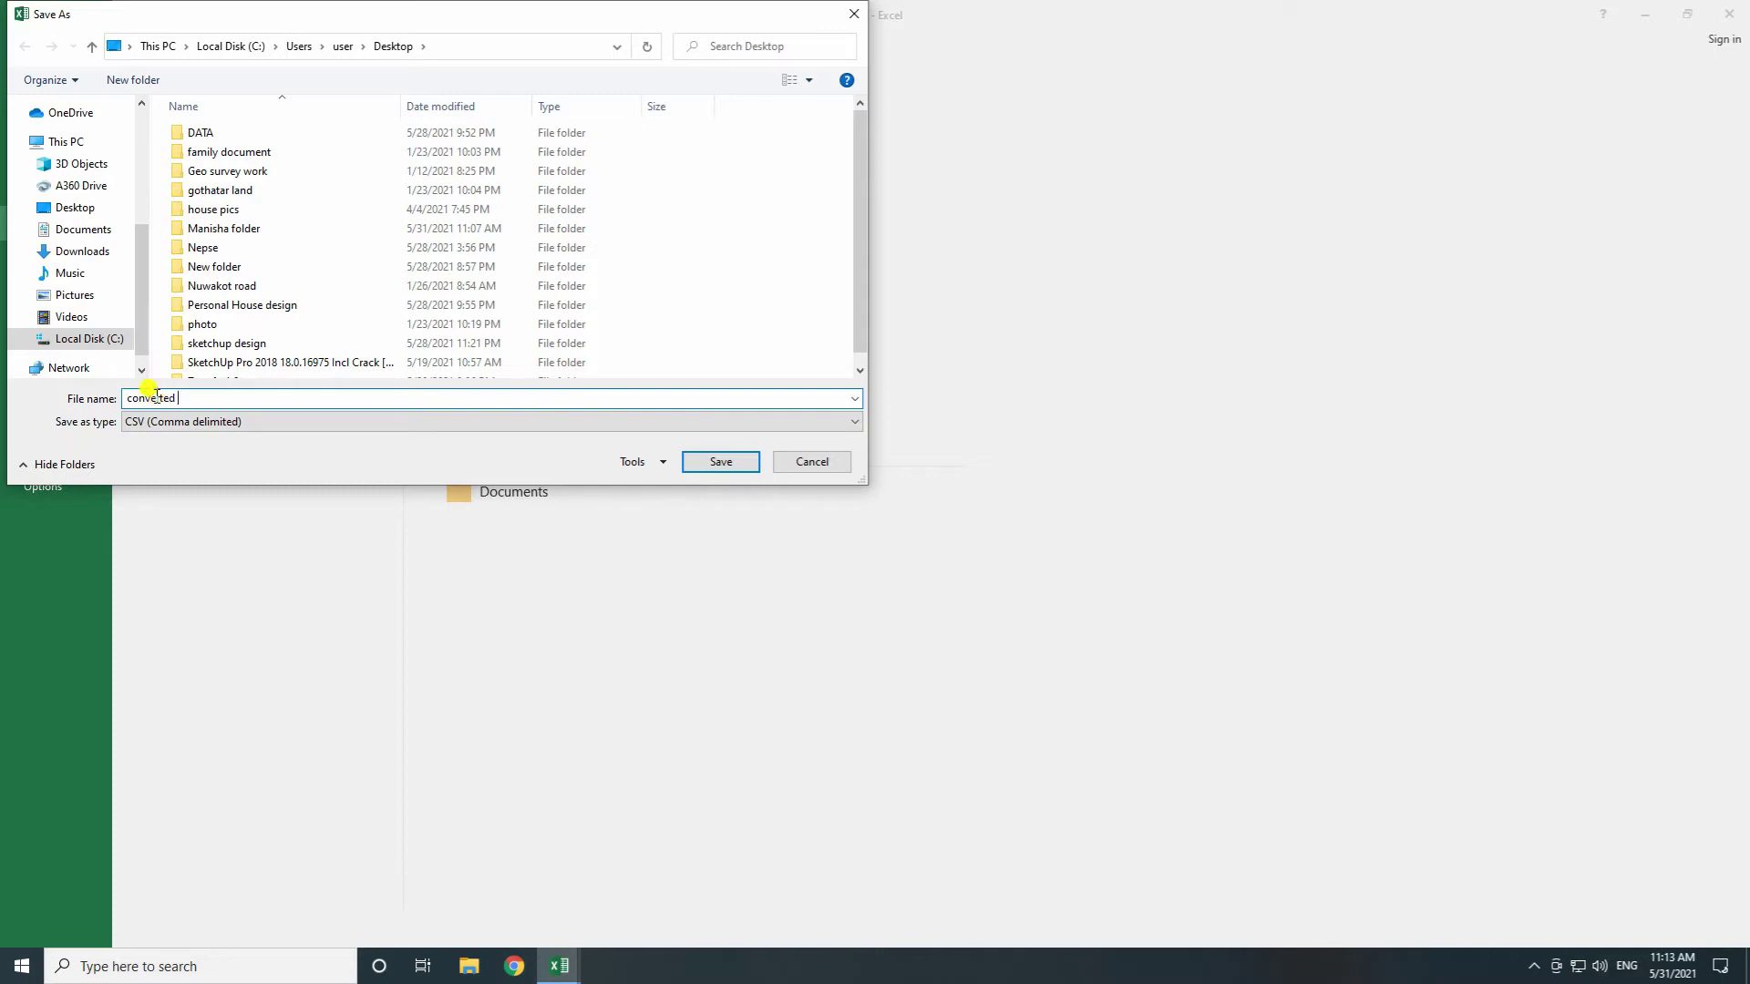
left_click(721, 462)
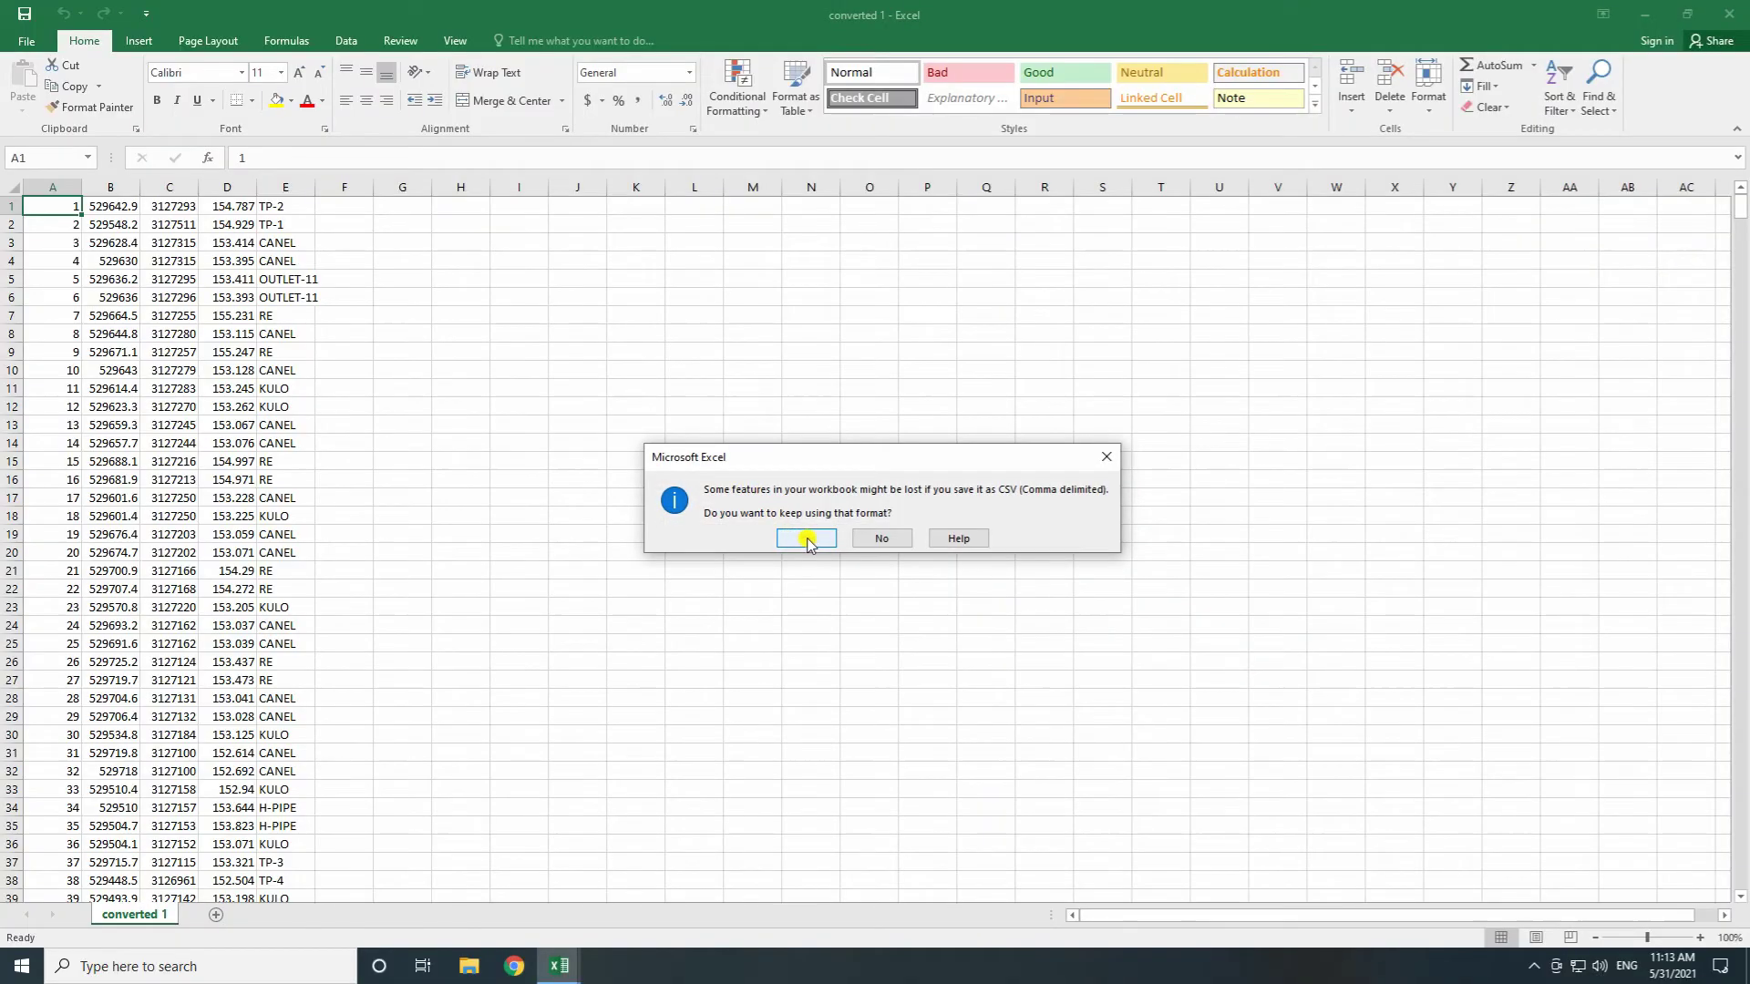
left_click(808, 540)
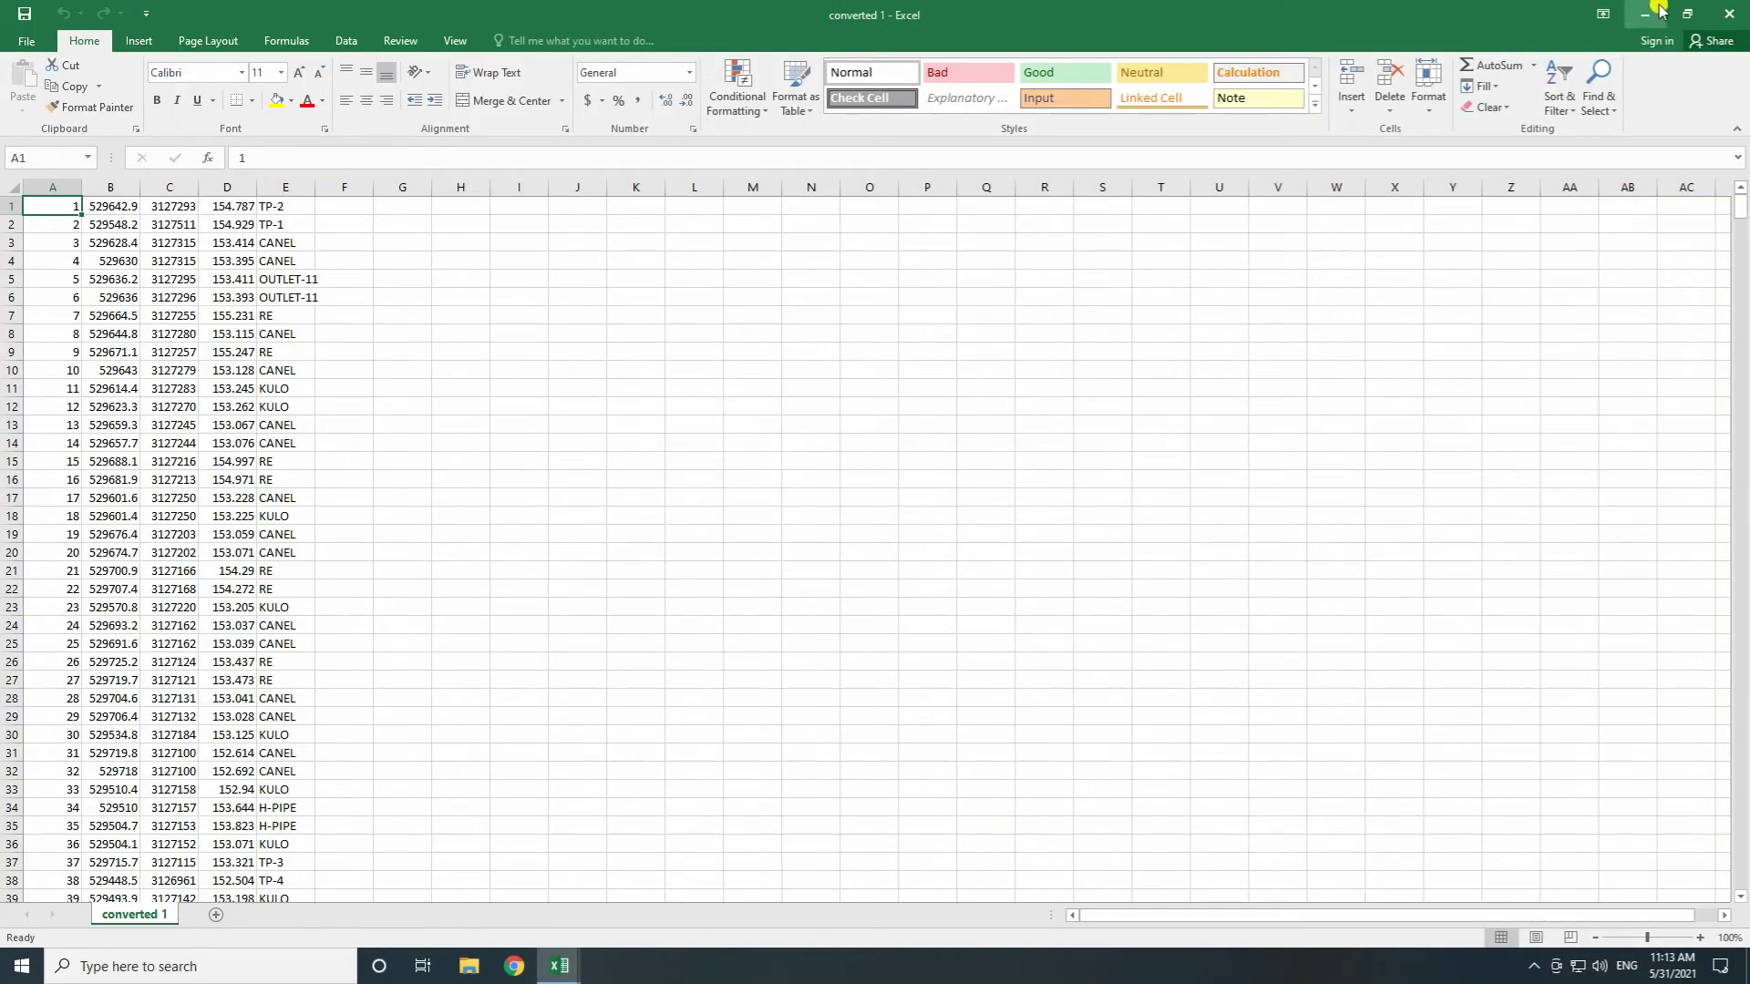
- Close the converted 1 workbook and place its icon directly below file 1 on the desktop
left_click(1735, 16)
left_click(872, 502)
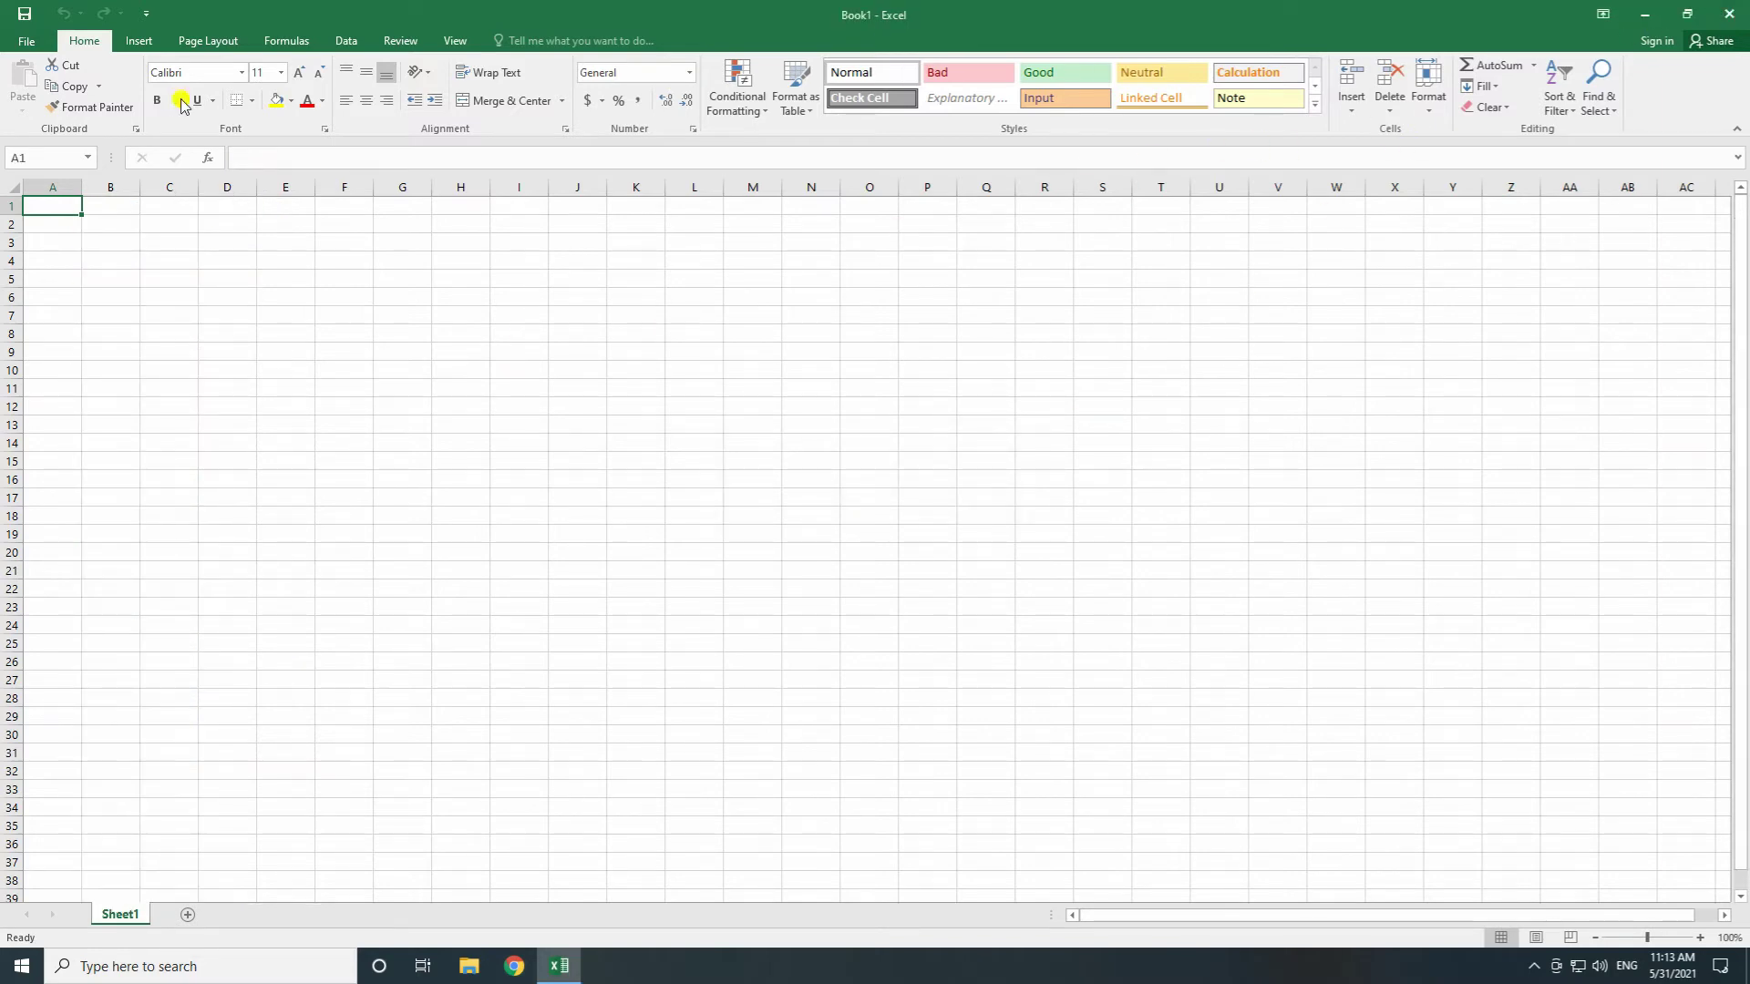
left_click(1645, 14)
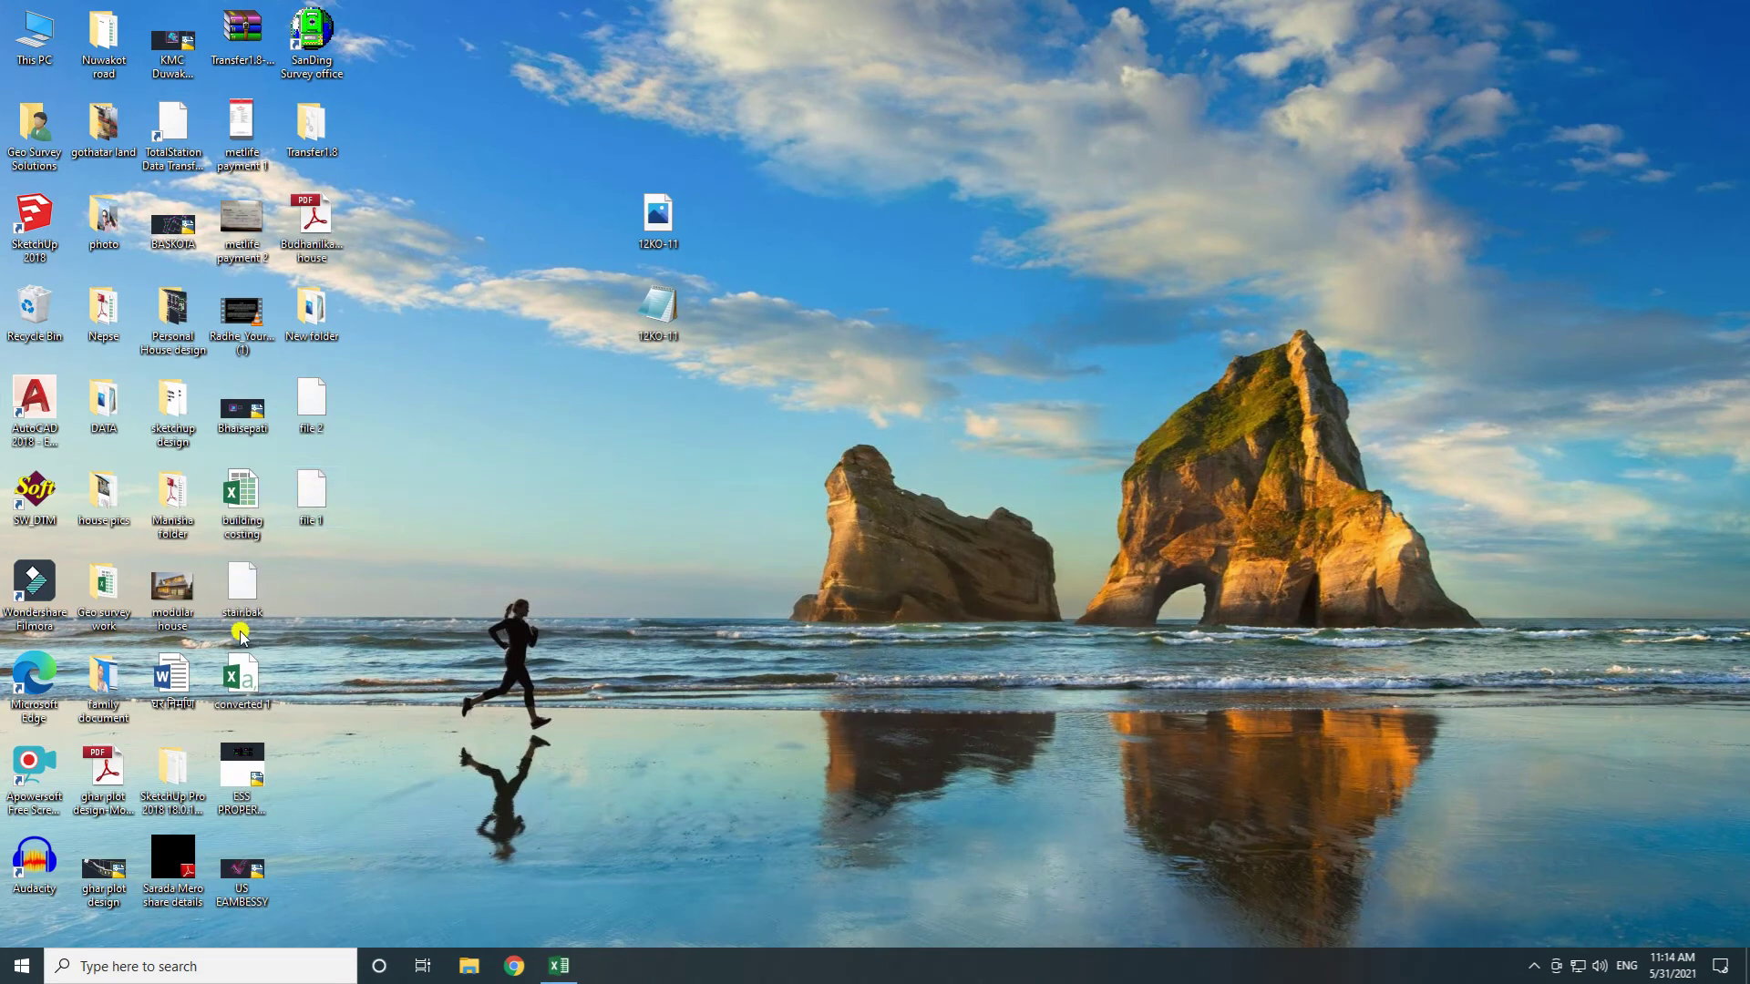
left_click_drag(239, 681, 321, 595)
- Open converted 1 from the desktop to check its columns, and return to the desktop
double_click(322, 594)
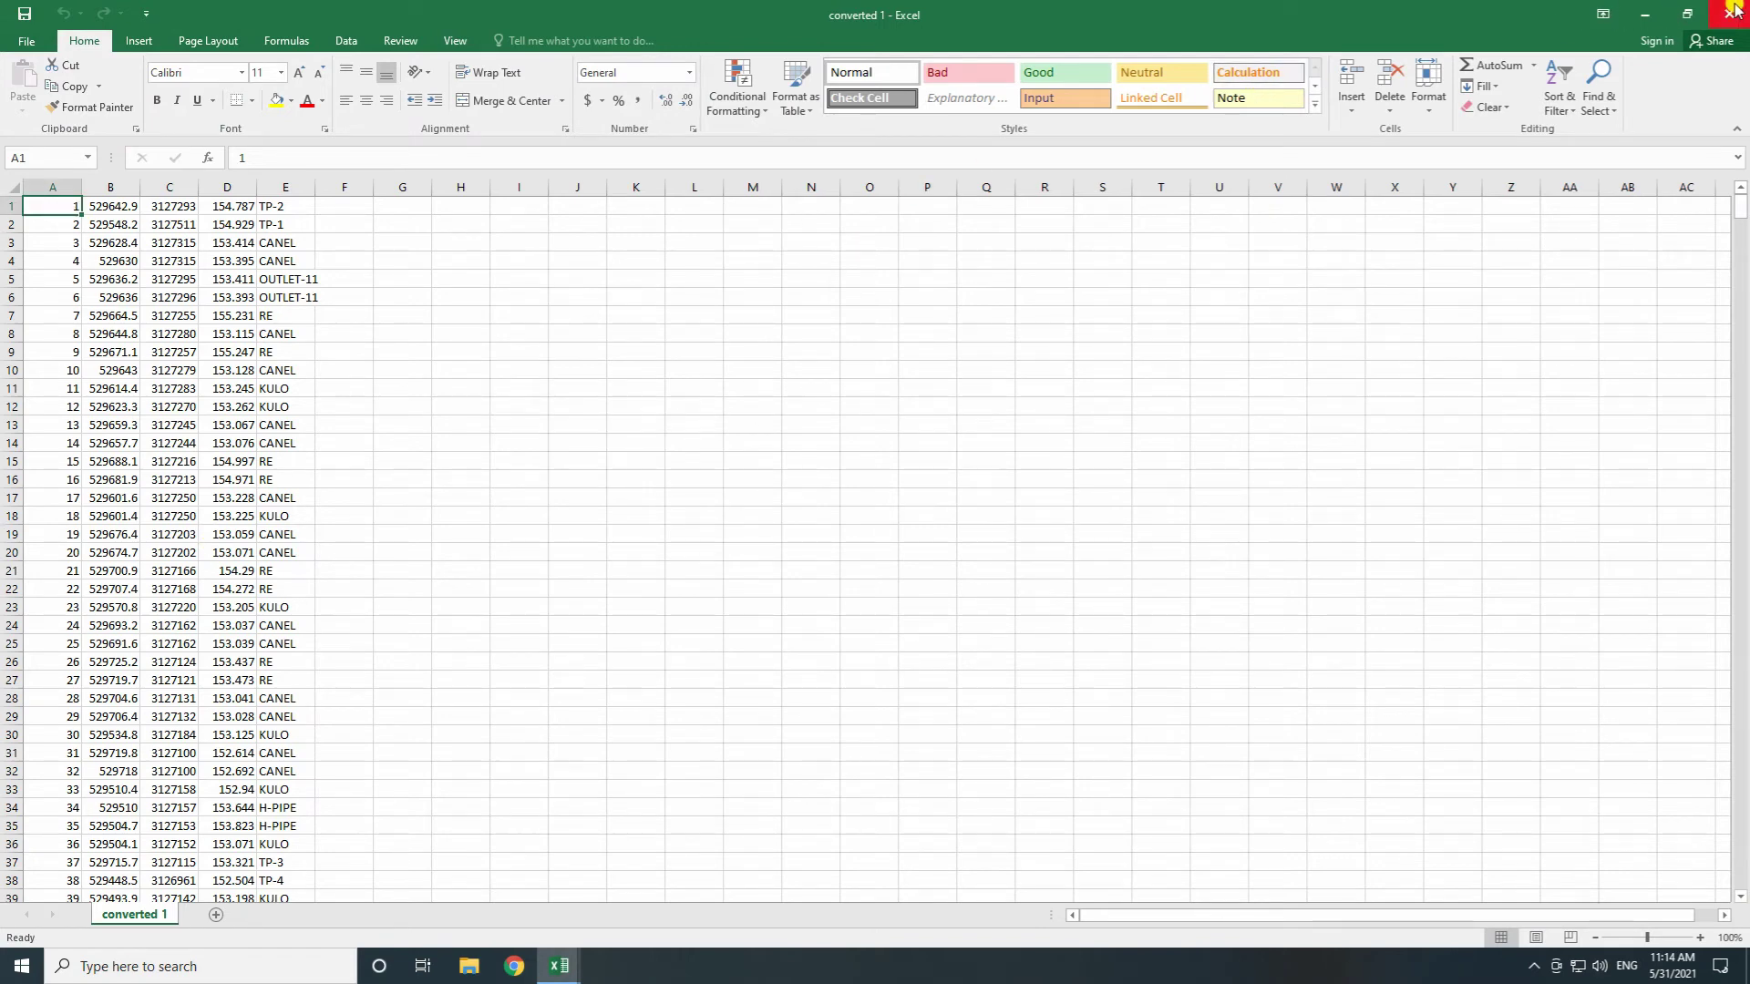
left_click(1639, 16)
left_click(1655, 20)
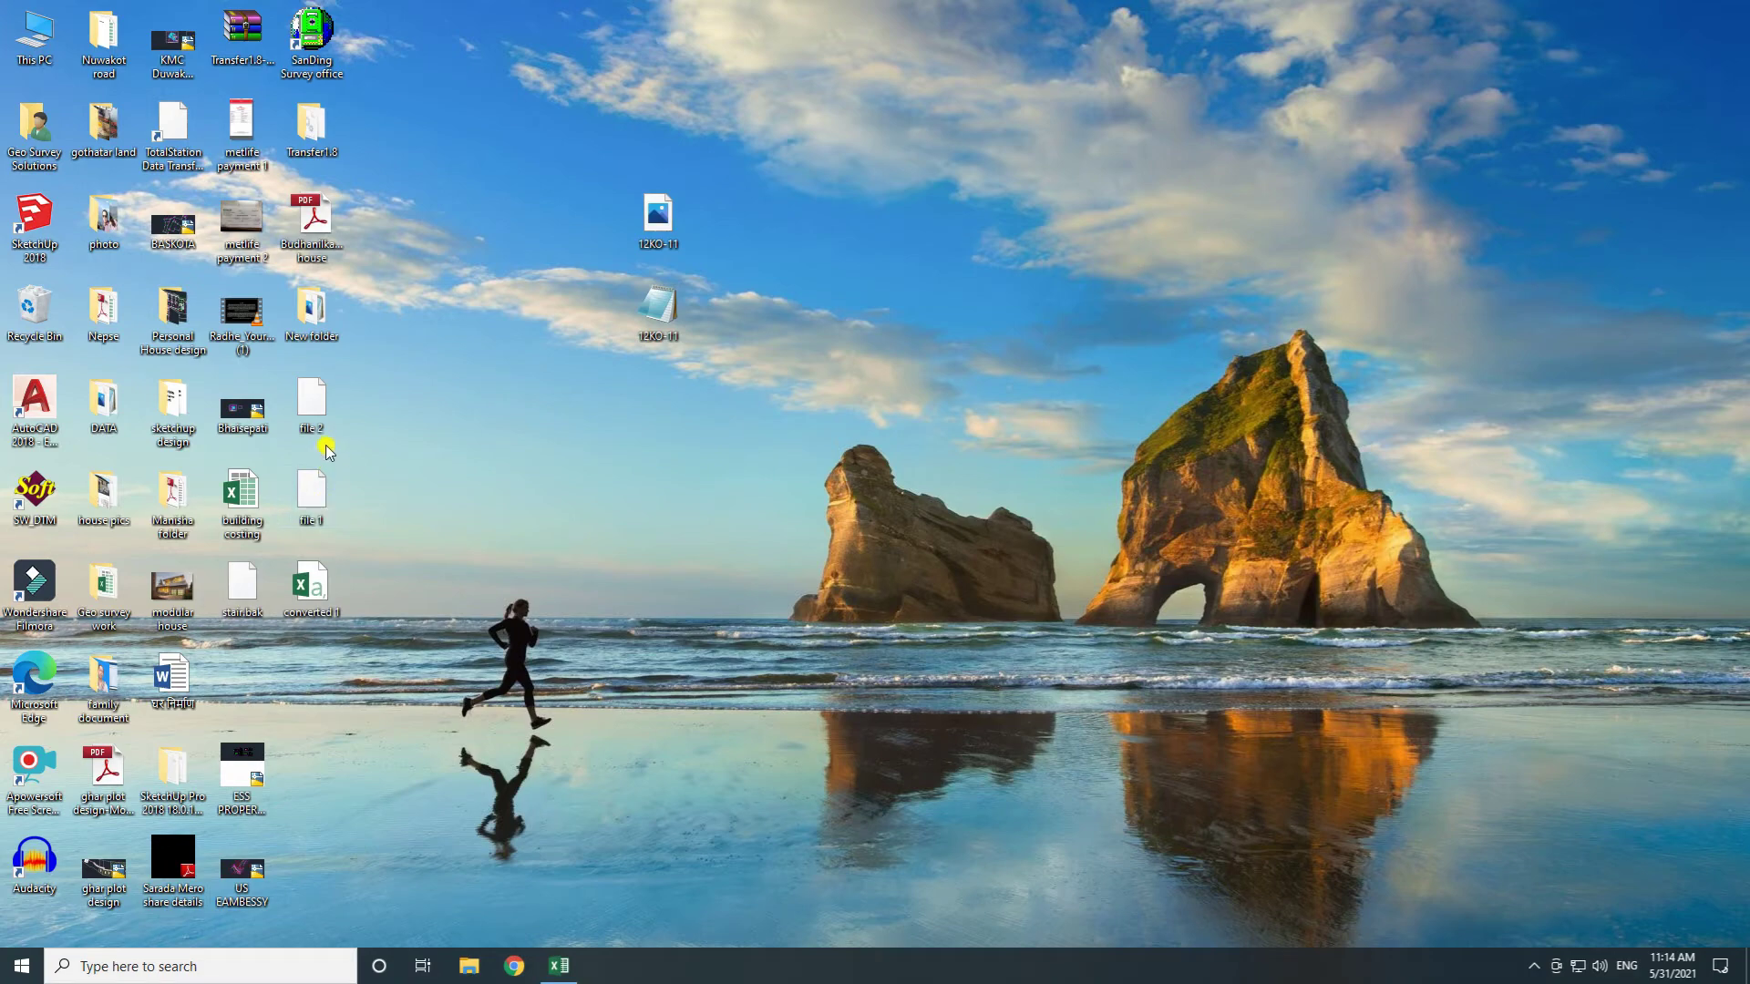
- Return to the blank Excel workbook and open file 2 from the Desktop, accepting the file format mismatch
left_click(558, 966)
left_click(27, 41)
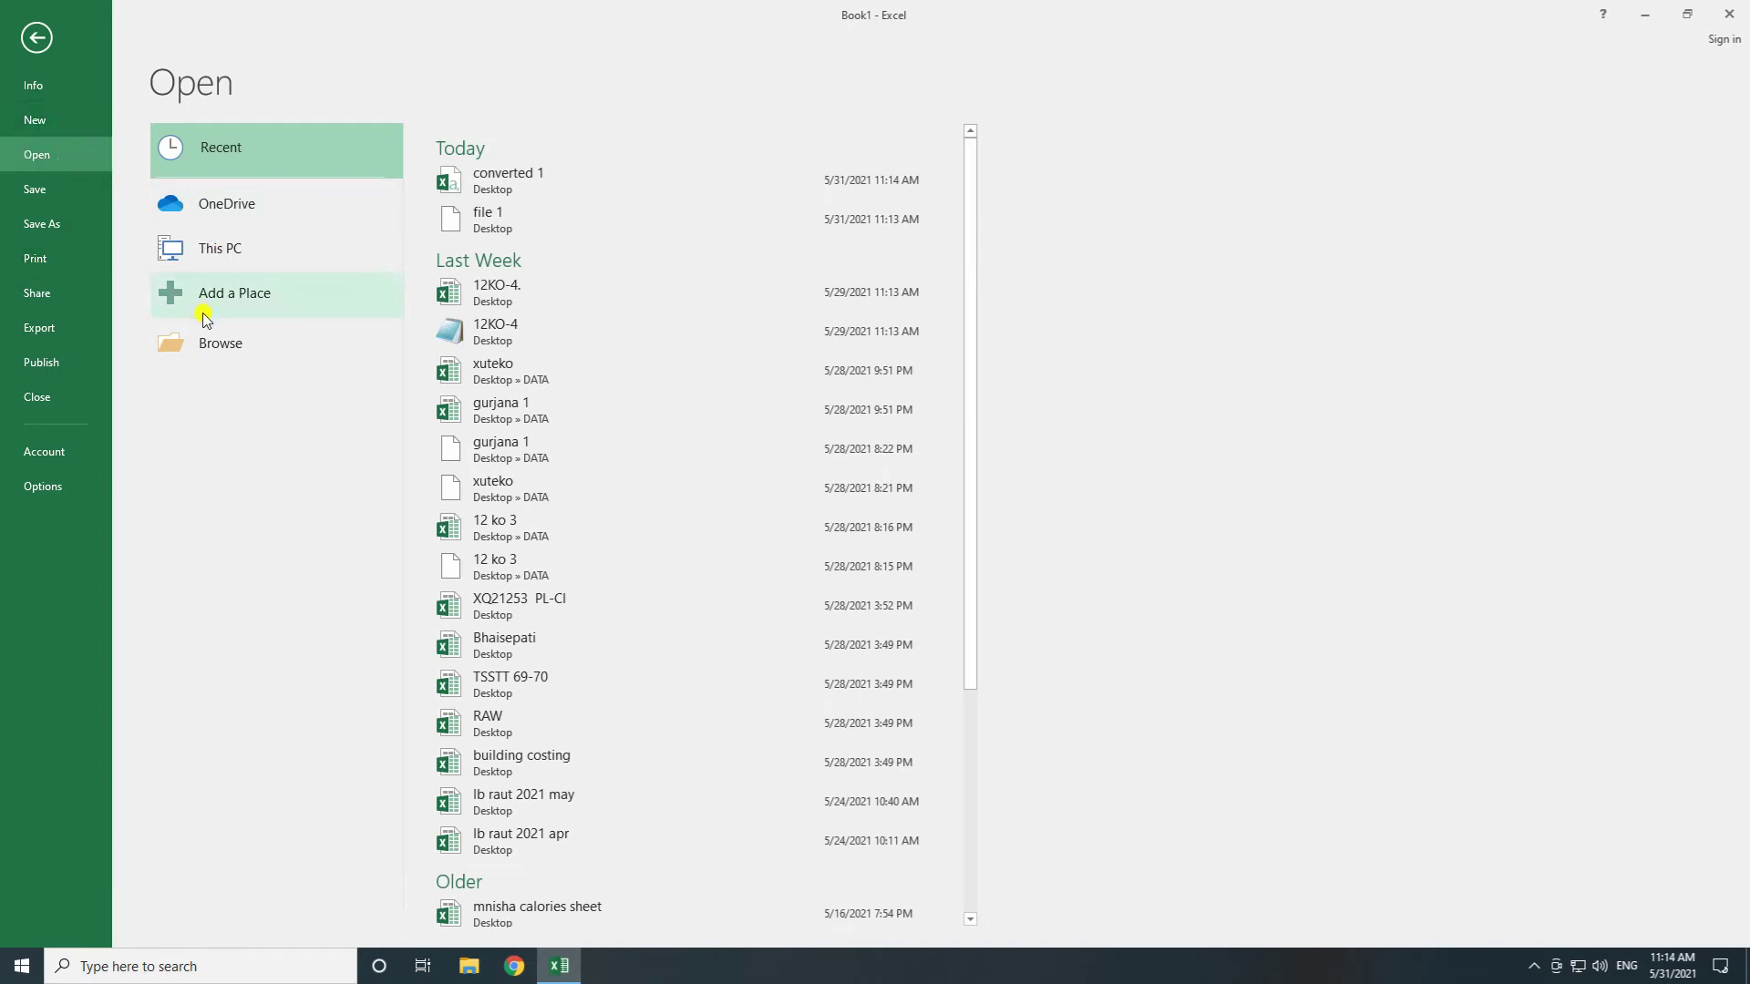
left_click(204, 345)
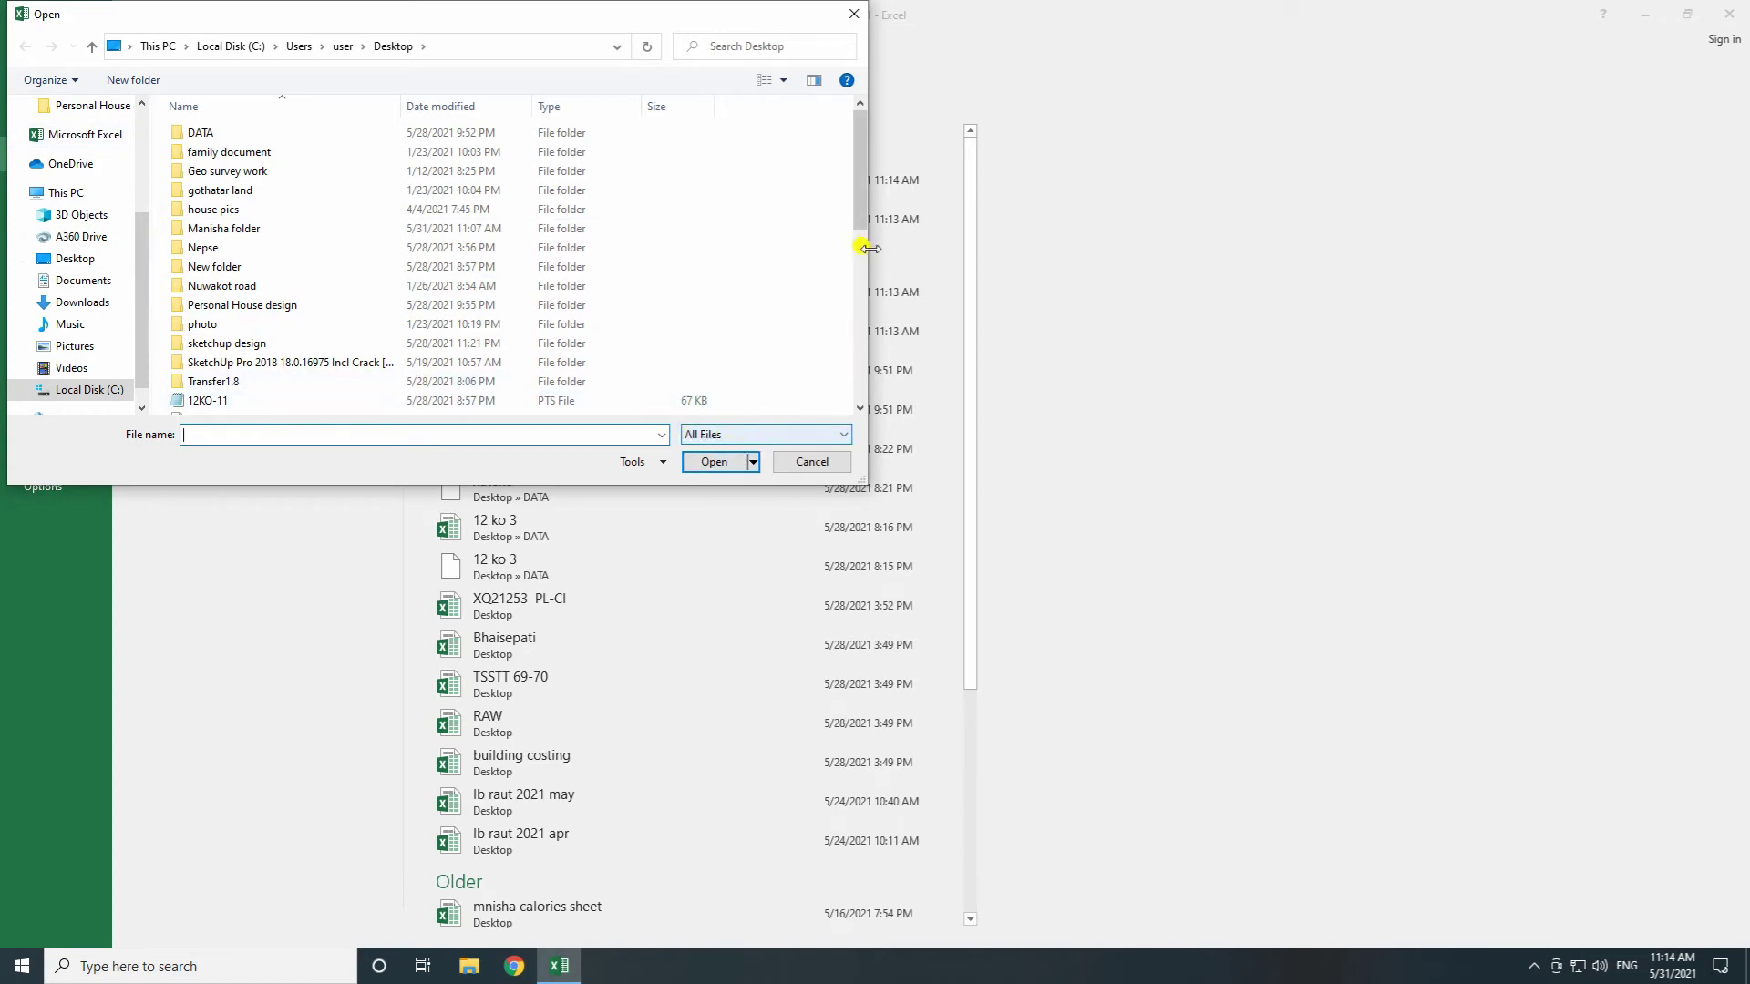
left_click_drag(860, 222, 851, 352)
left_click(260, 244)
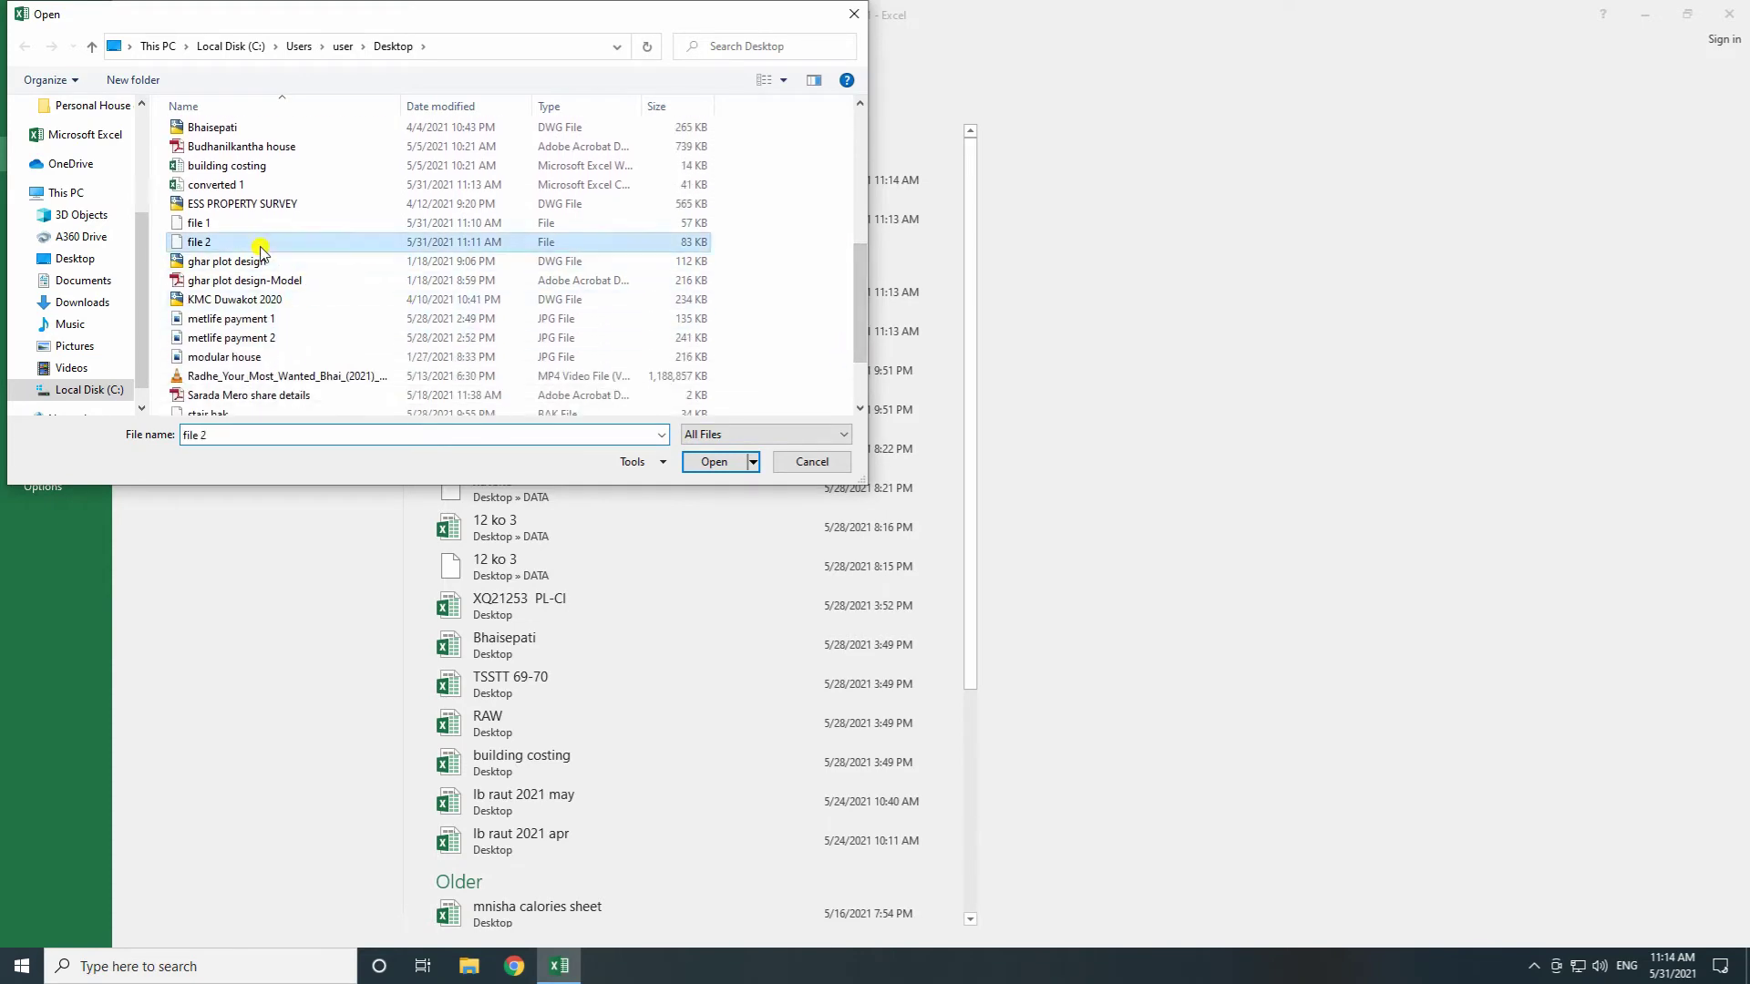
left_click(729, 462)
left_click(826, 536)
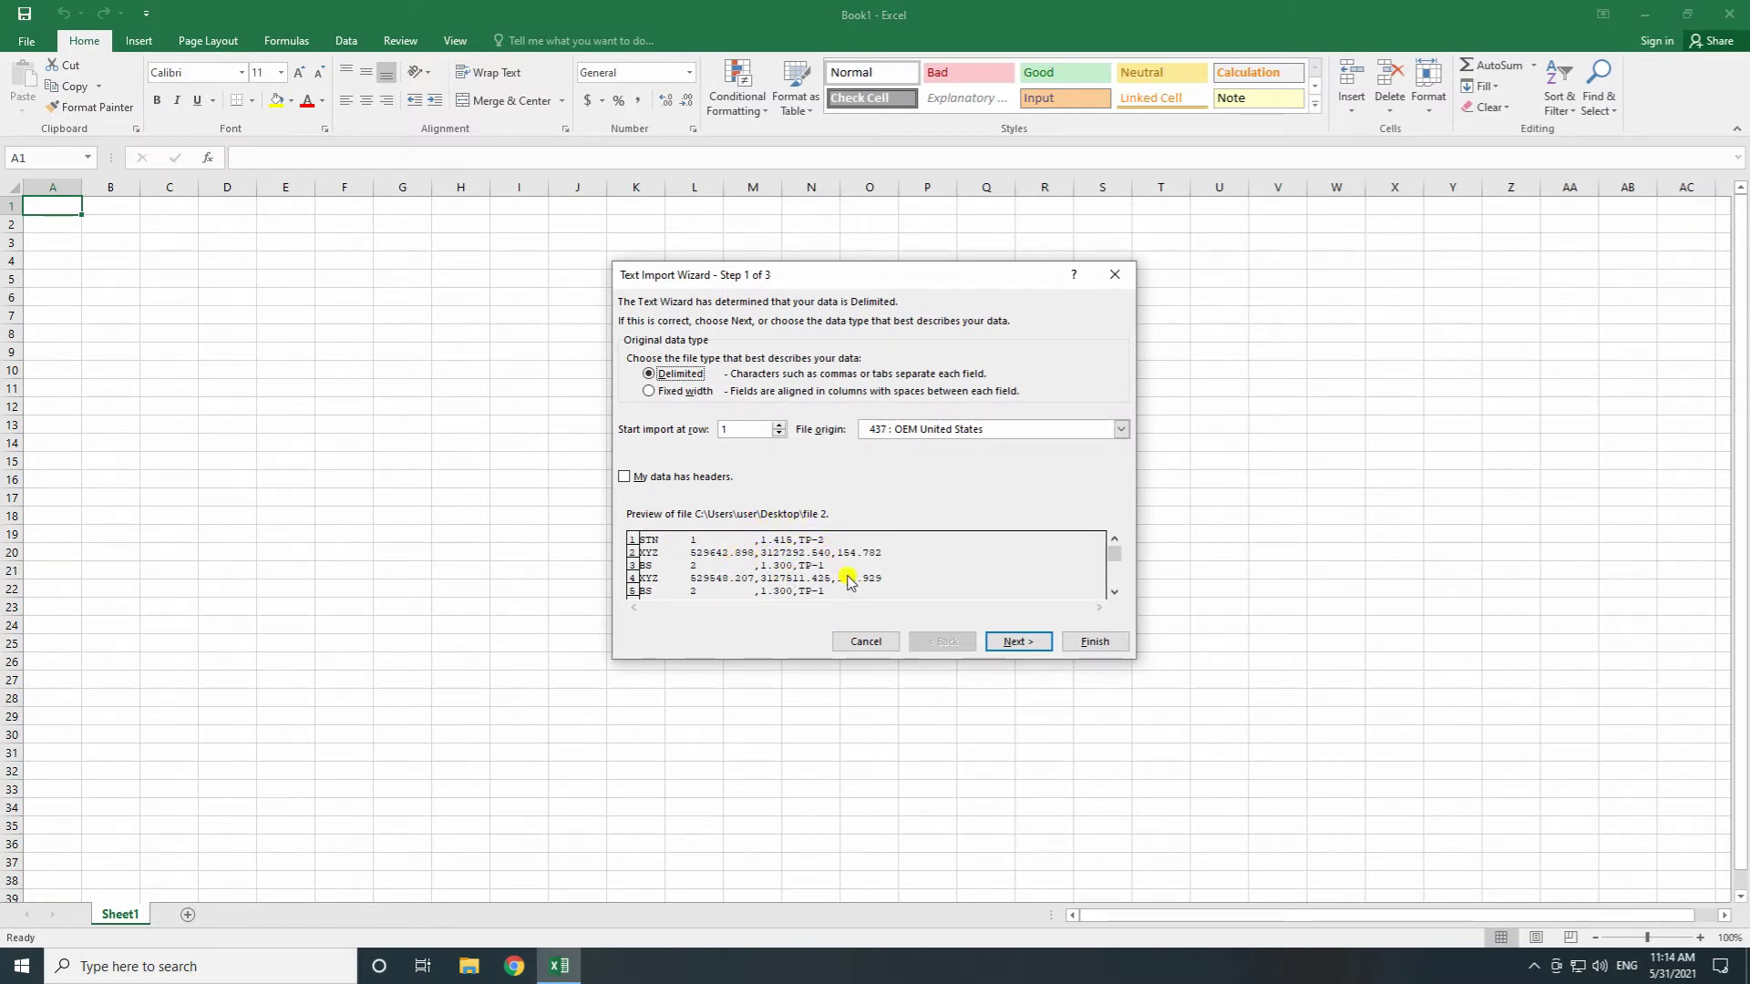
- Import file 2 as delimited text split by tab, semicolon, comma and space, keeping the General column format
left_click(1018, 641)
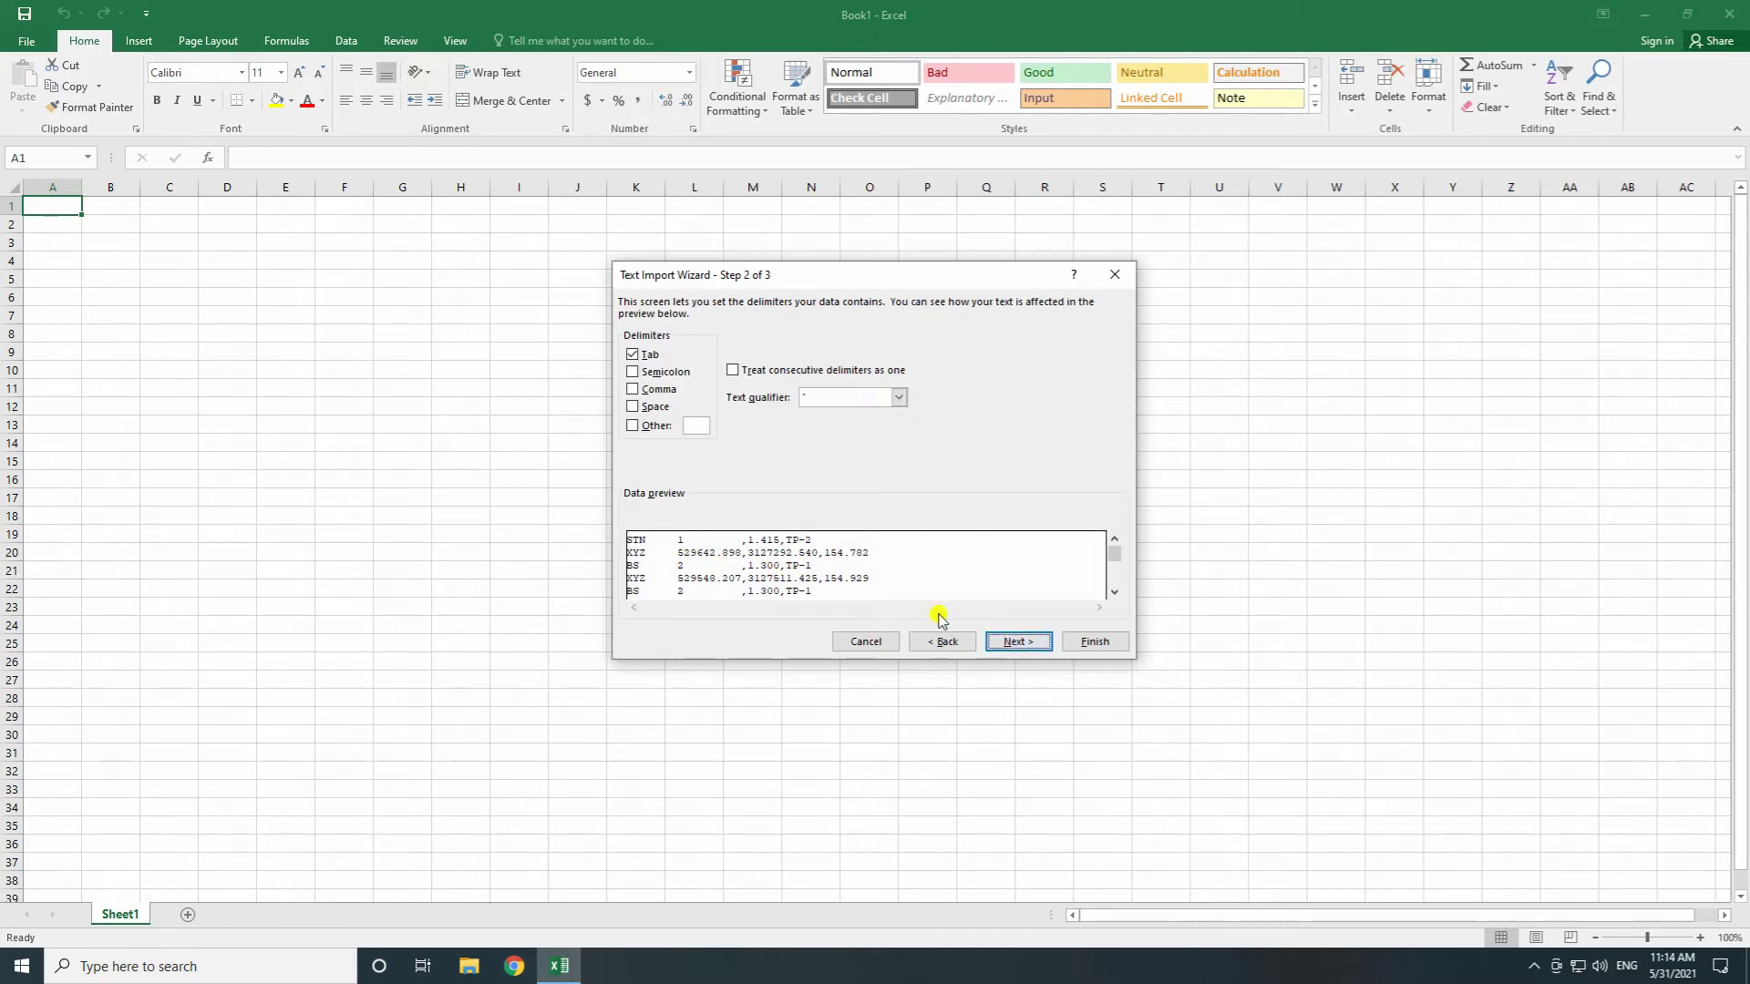
left_click(634, 372)
left_click(631, 390)
left_click(633, 407)
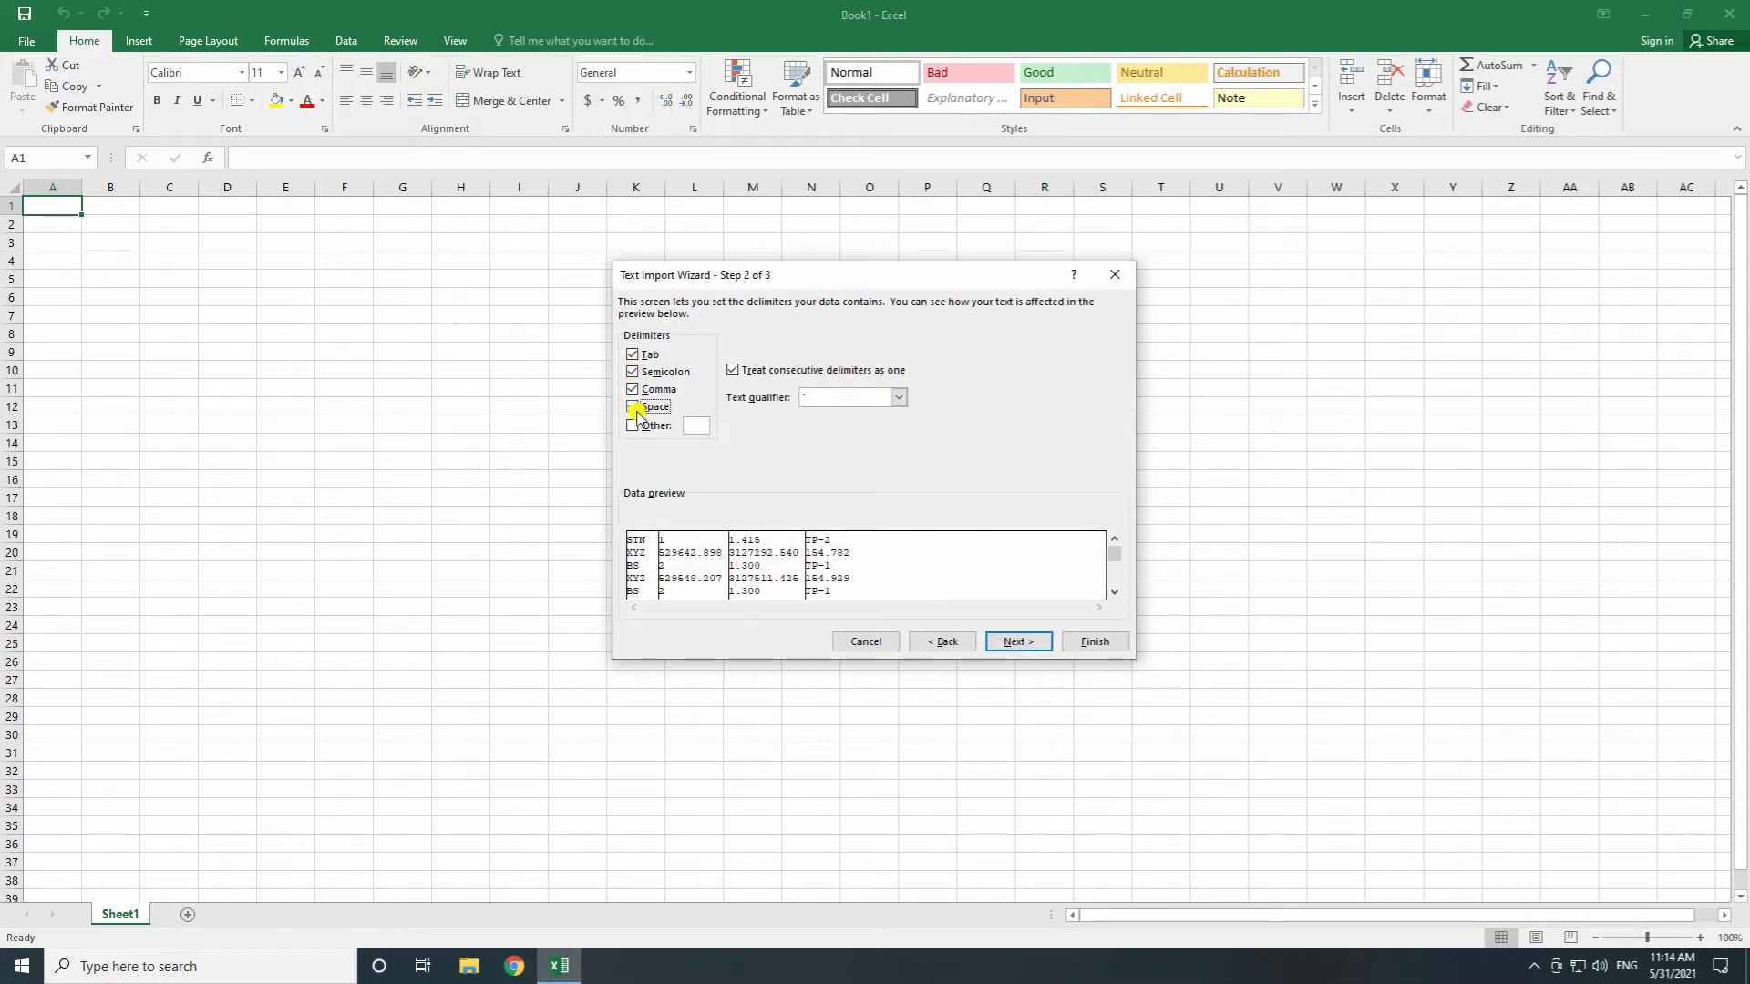
left_click(1023, 642)
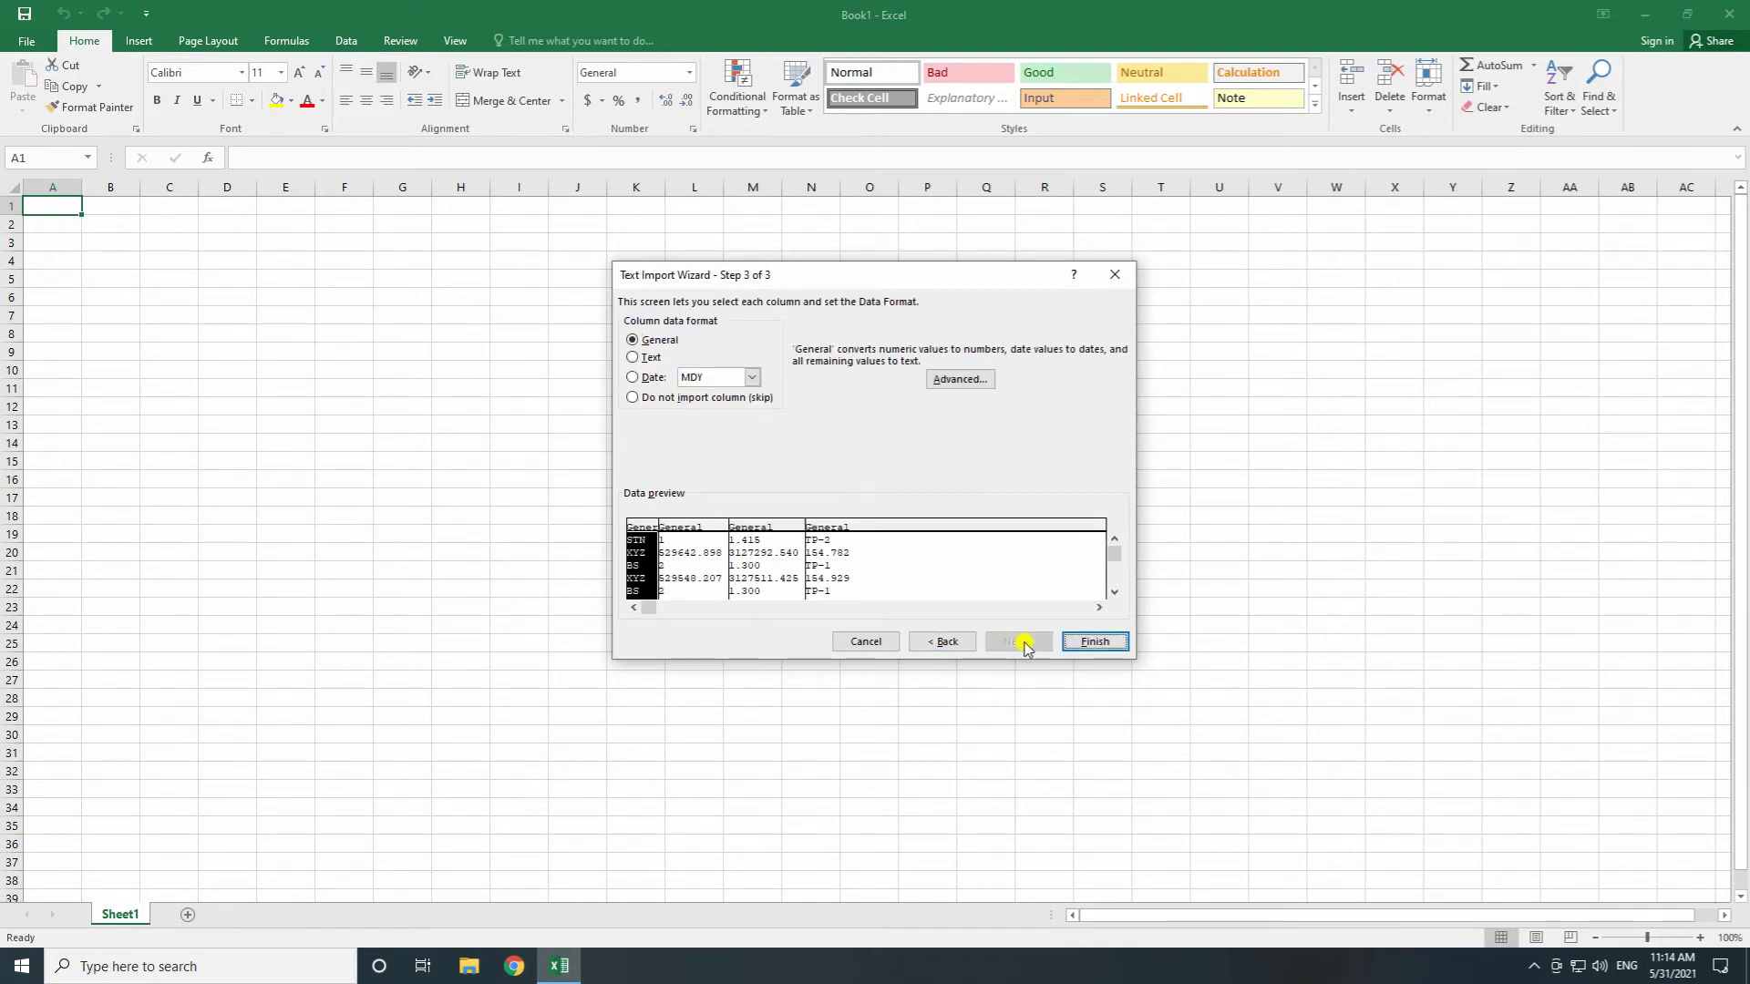
left_click(1064, 641)
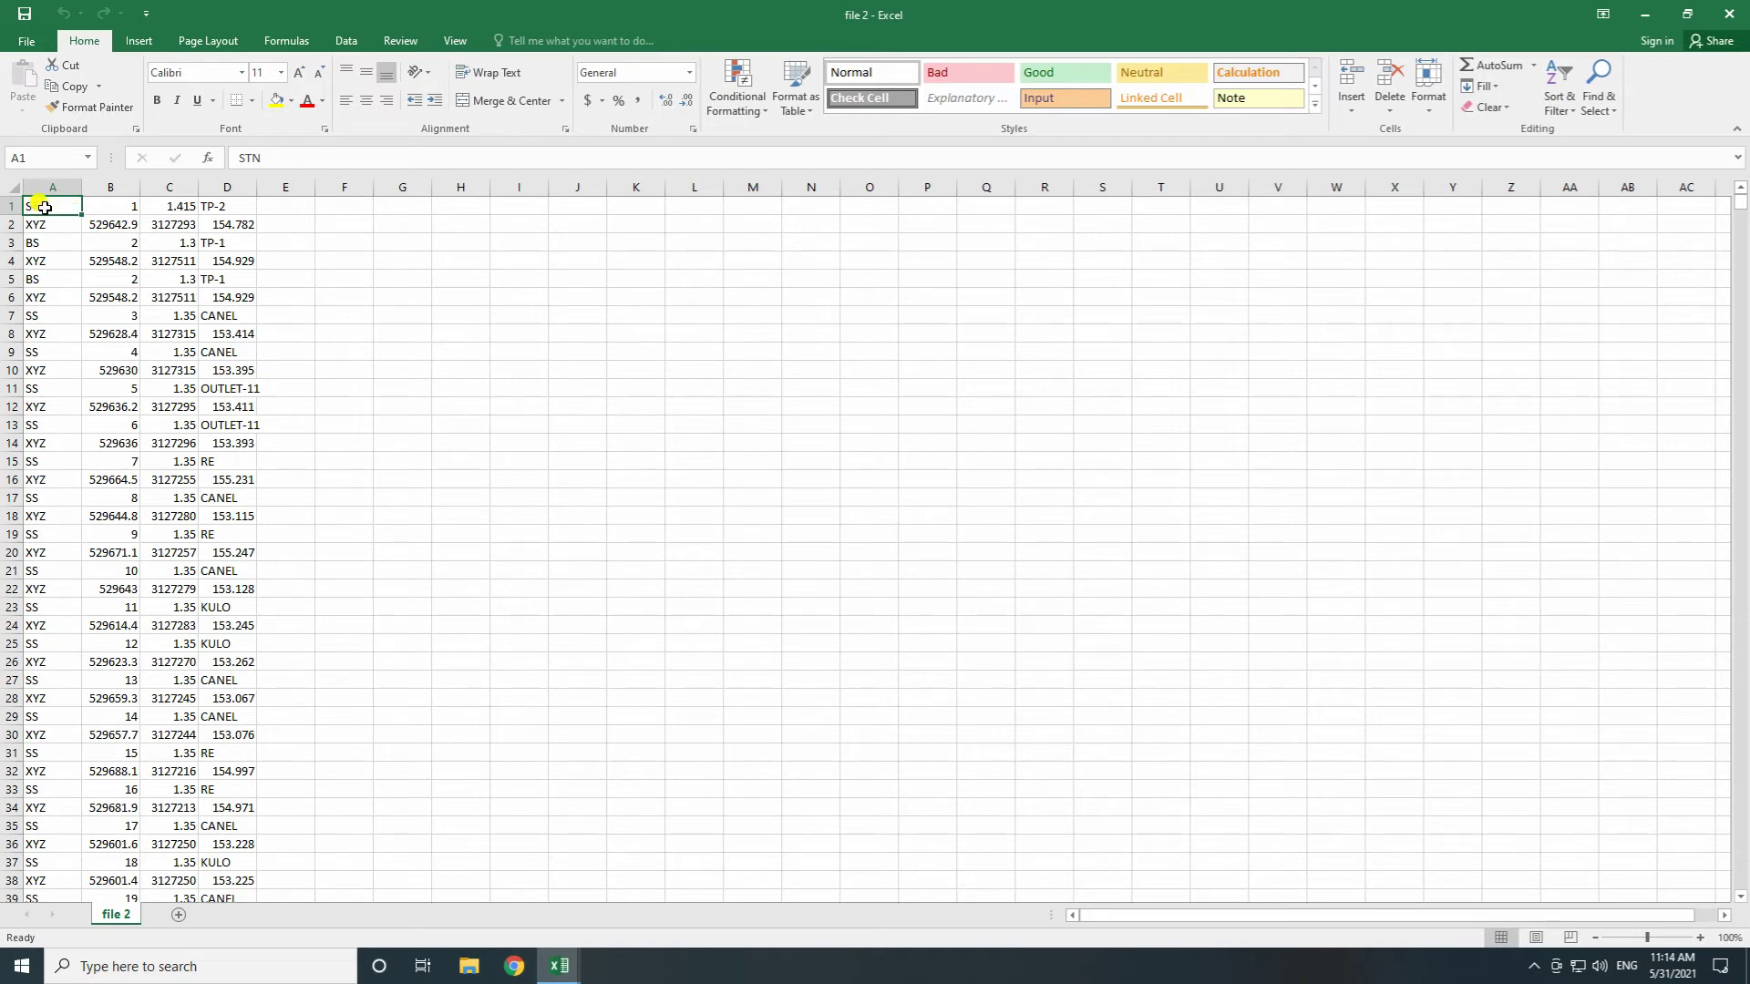
- Examine the STN record in row 1 and its XYZ coordinates in row 2 of the imported file 2 data
left_click(110, 204)
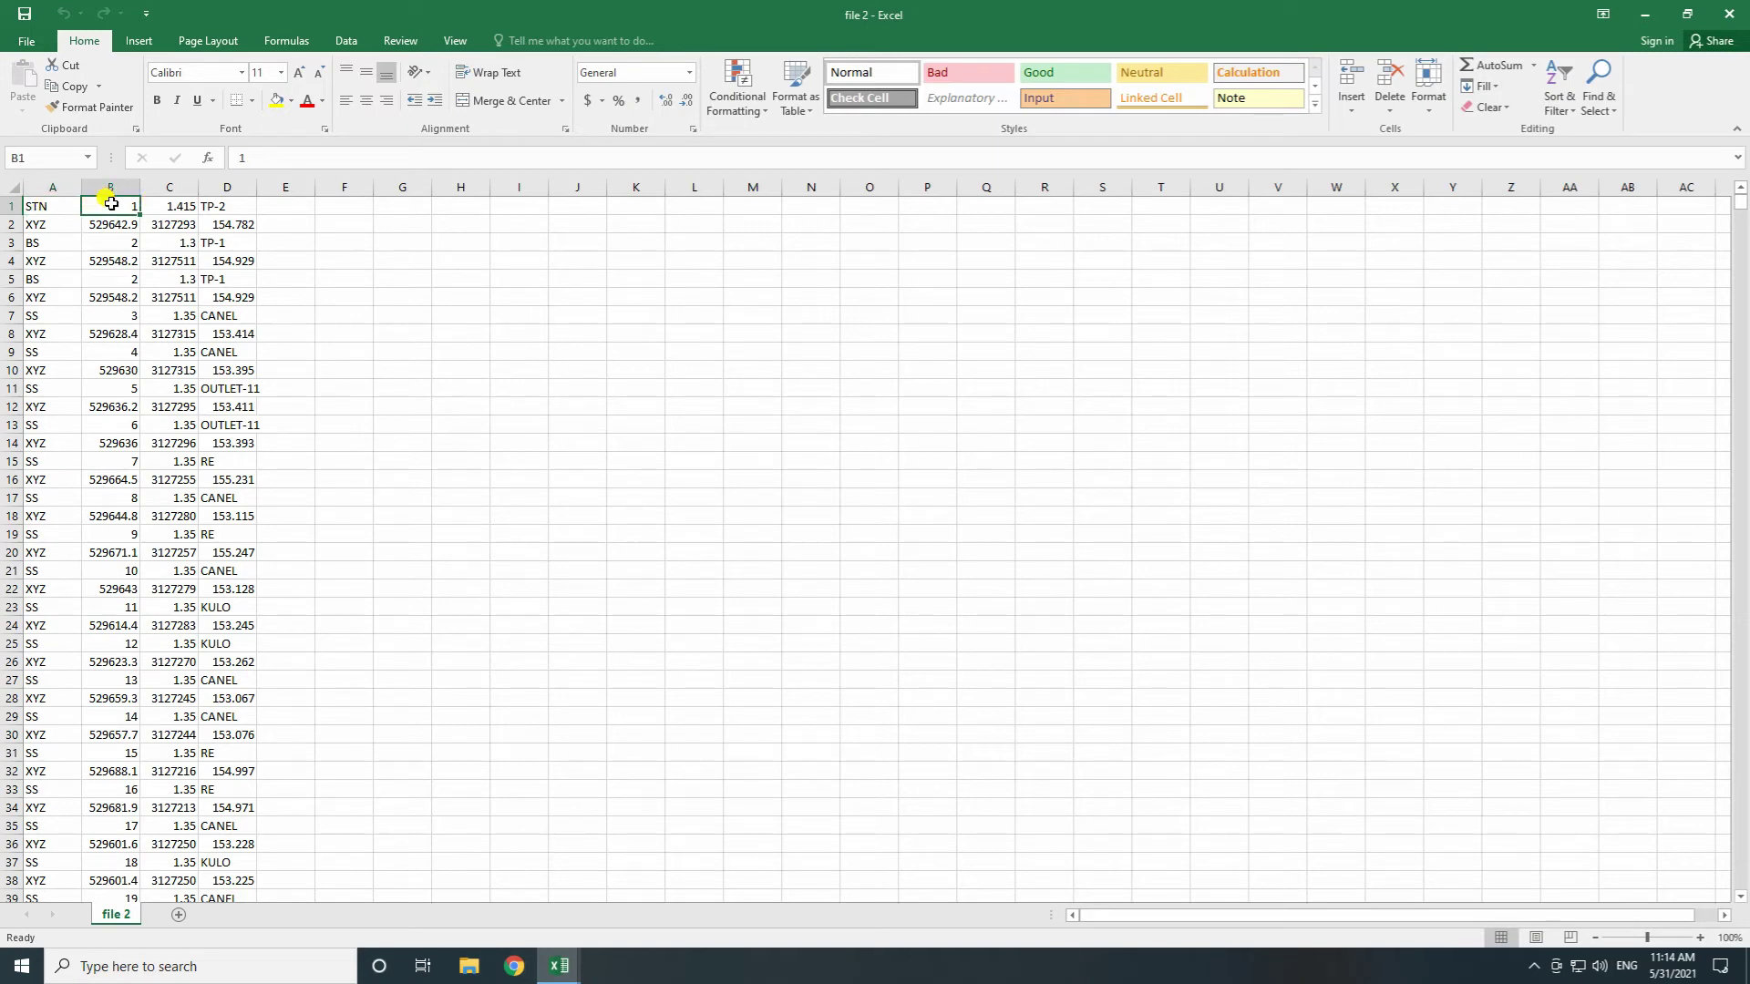
left_click(172, 206)
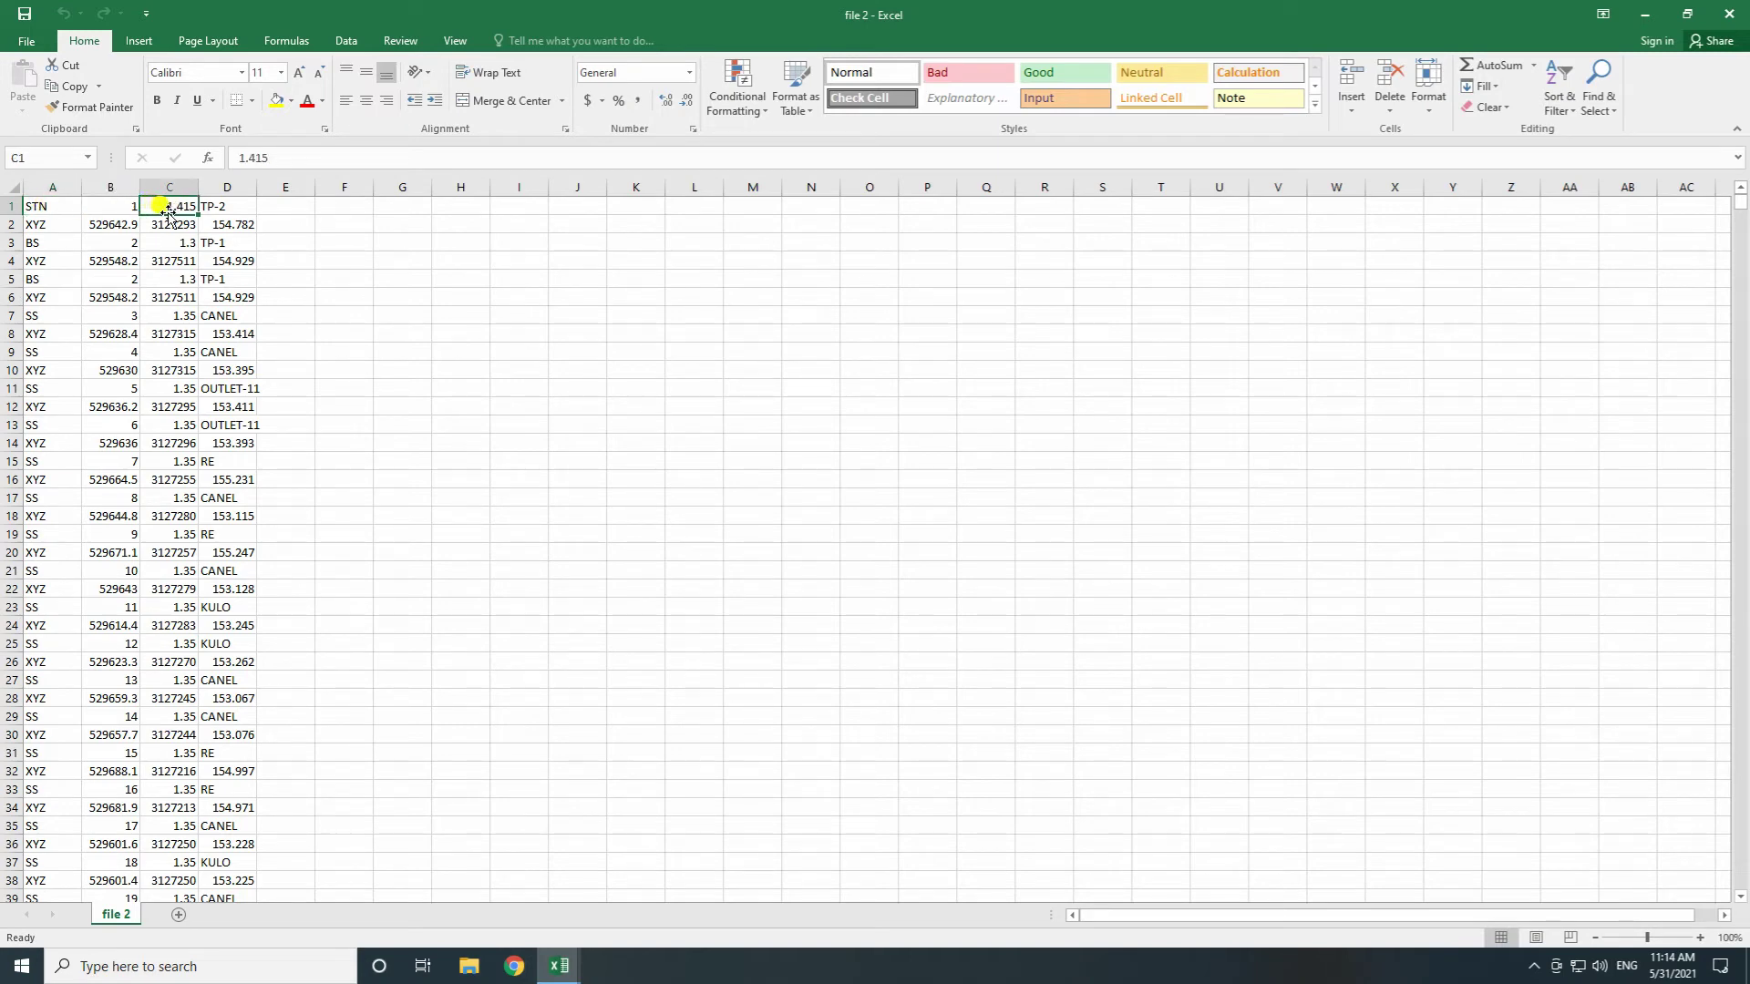
left_click(253, 207)
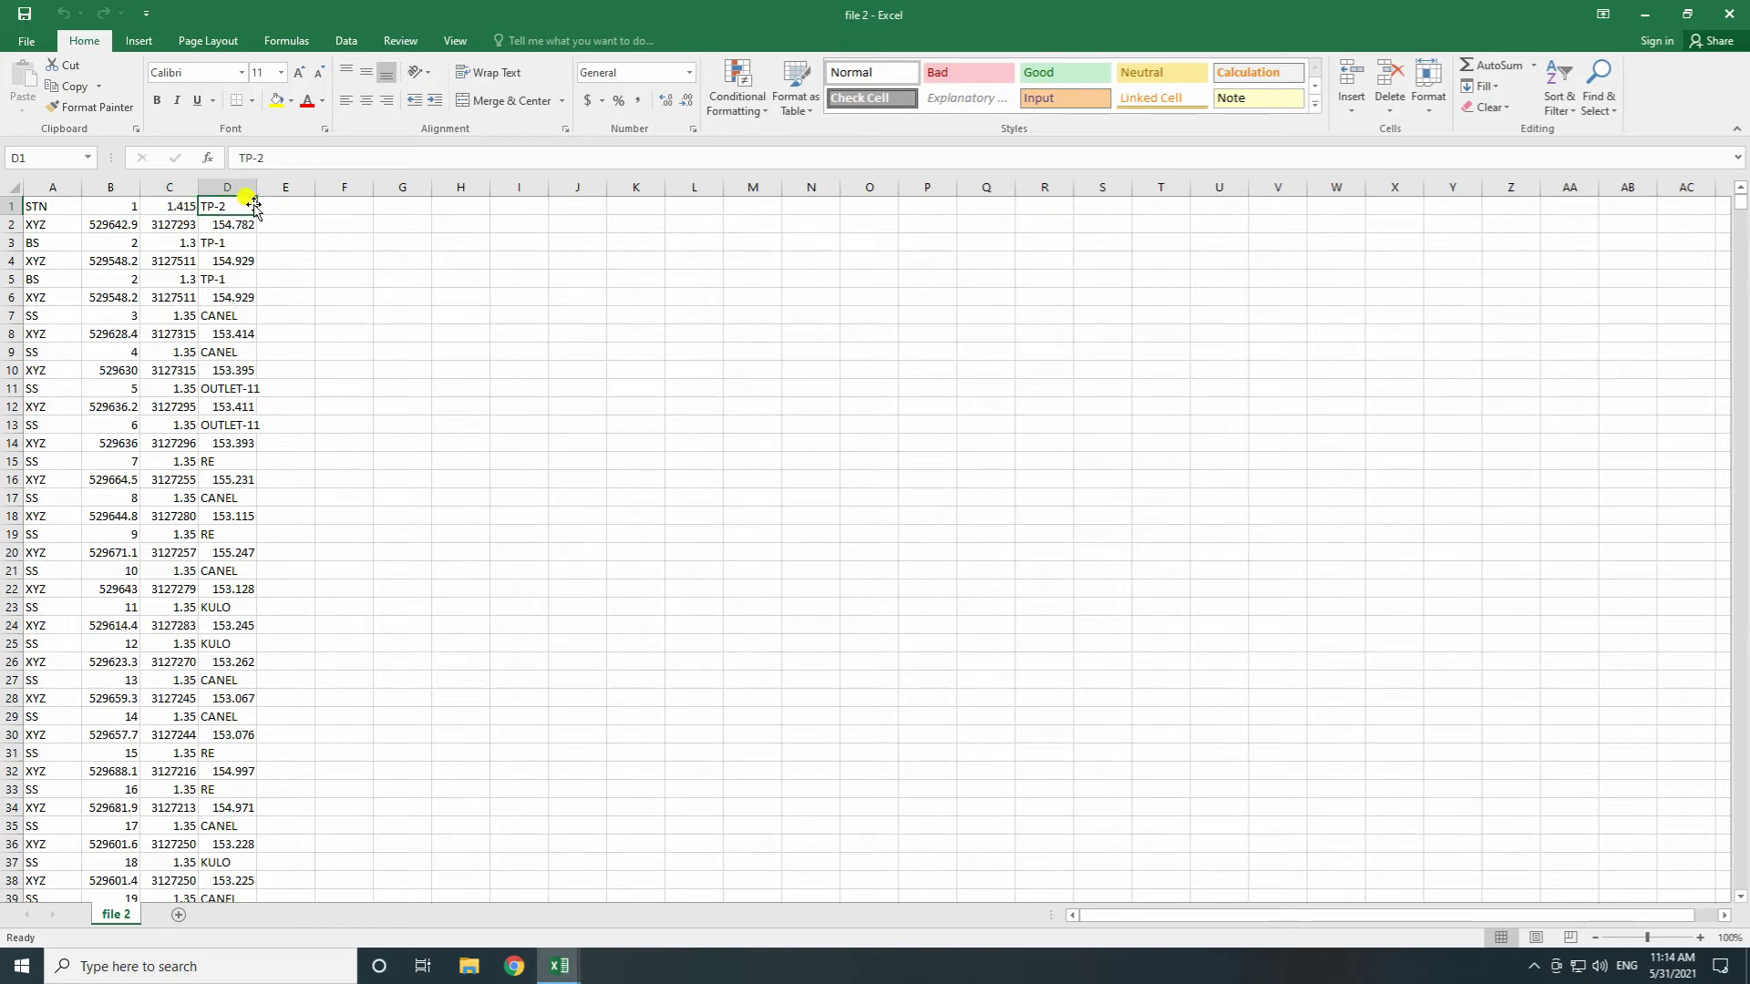
left_click(94, 223)
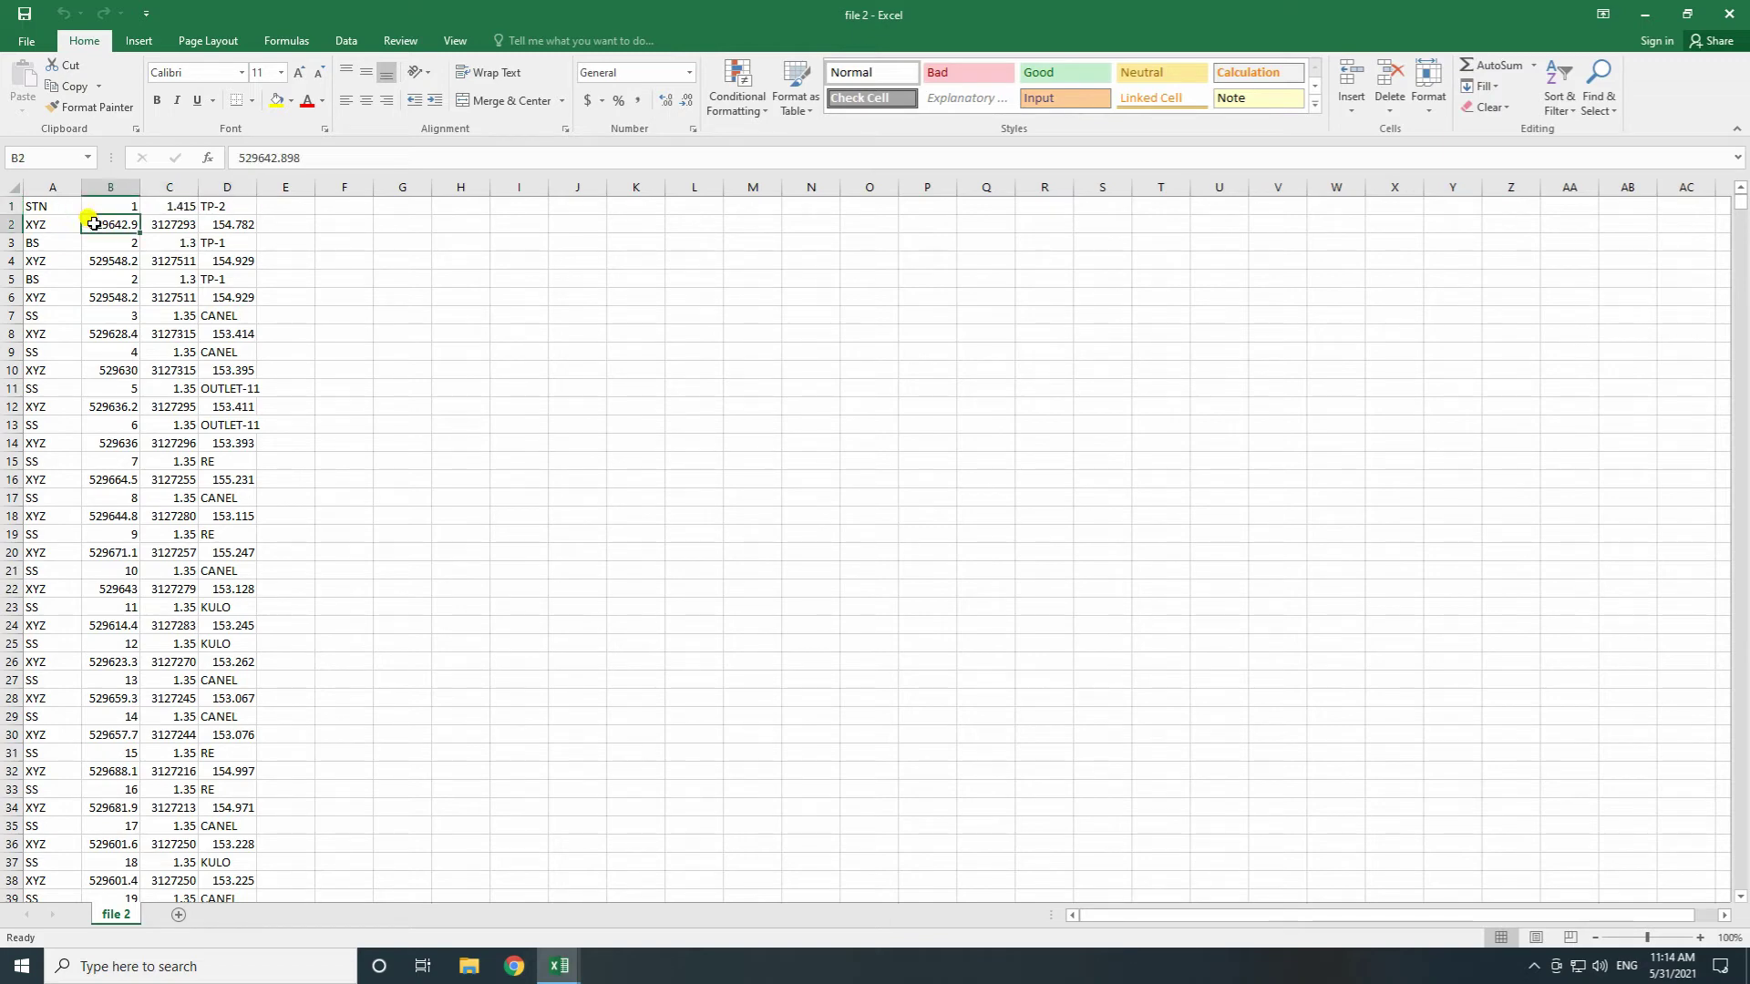
left_click(160, 220)
left_click(219, 220)
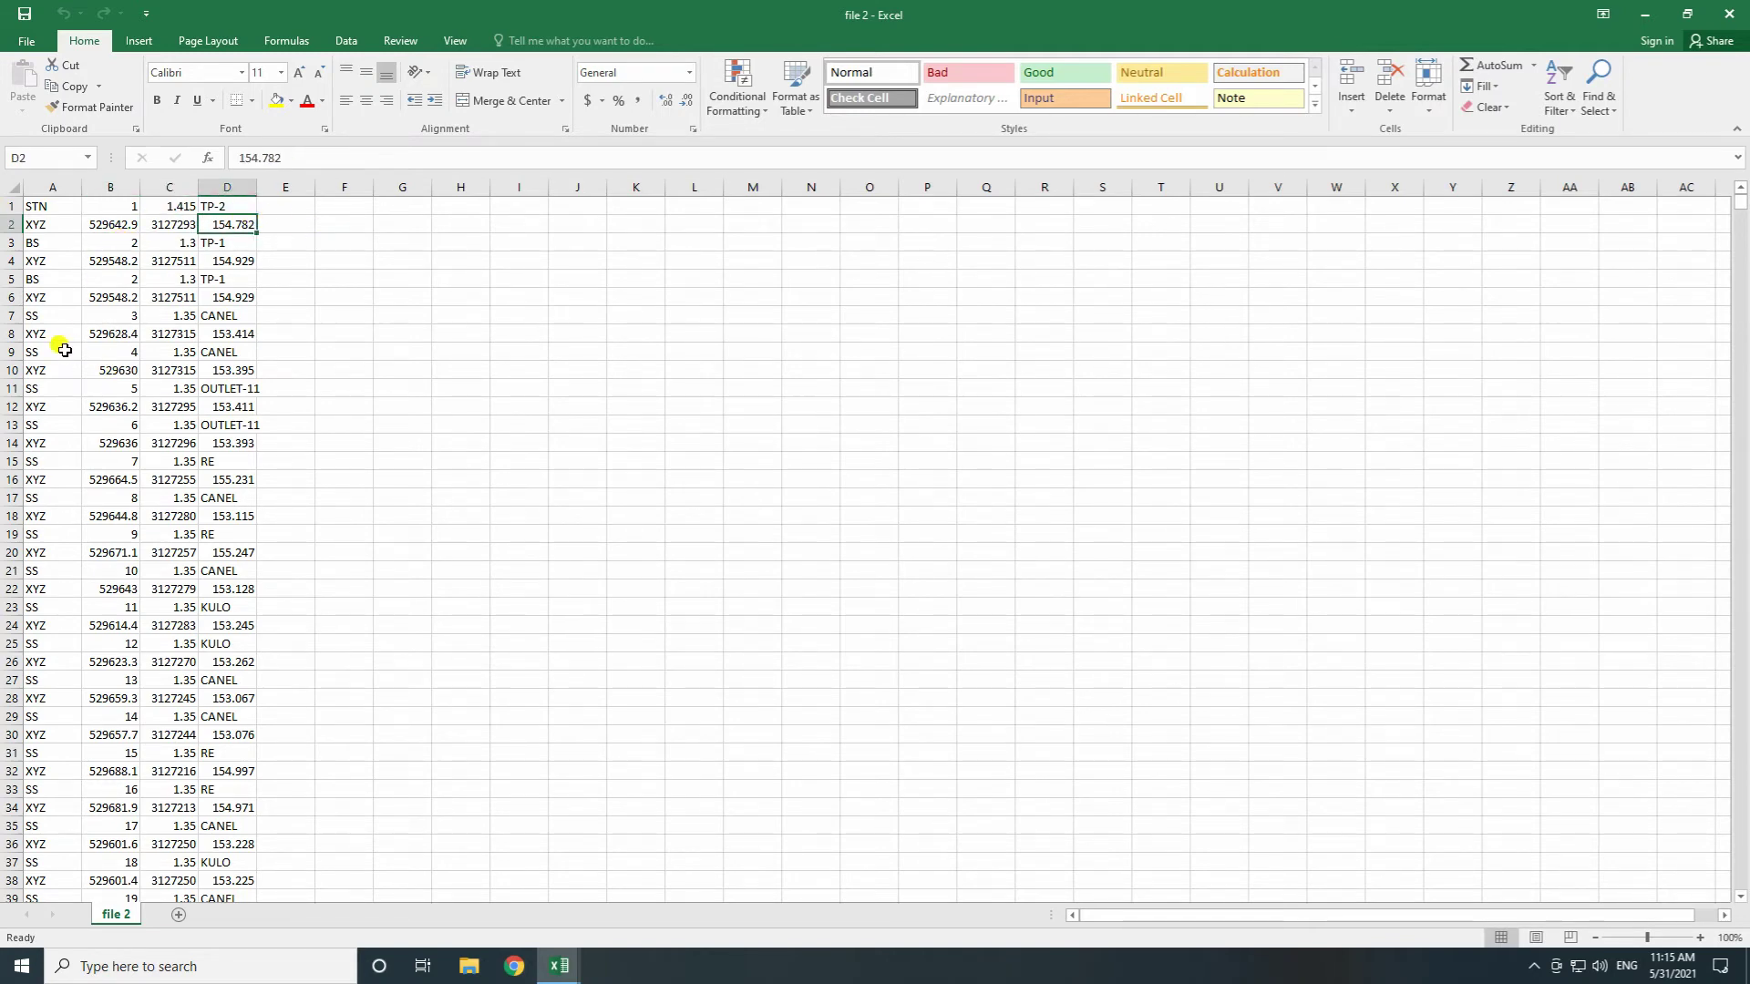
- Examine the BS and SS records with their point numbers, heights and codes, and look through the remaining rows of file 2
left_click(41, 316)
left_click(102, 315)
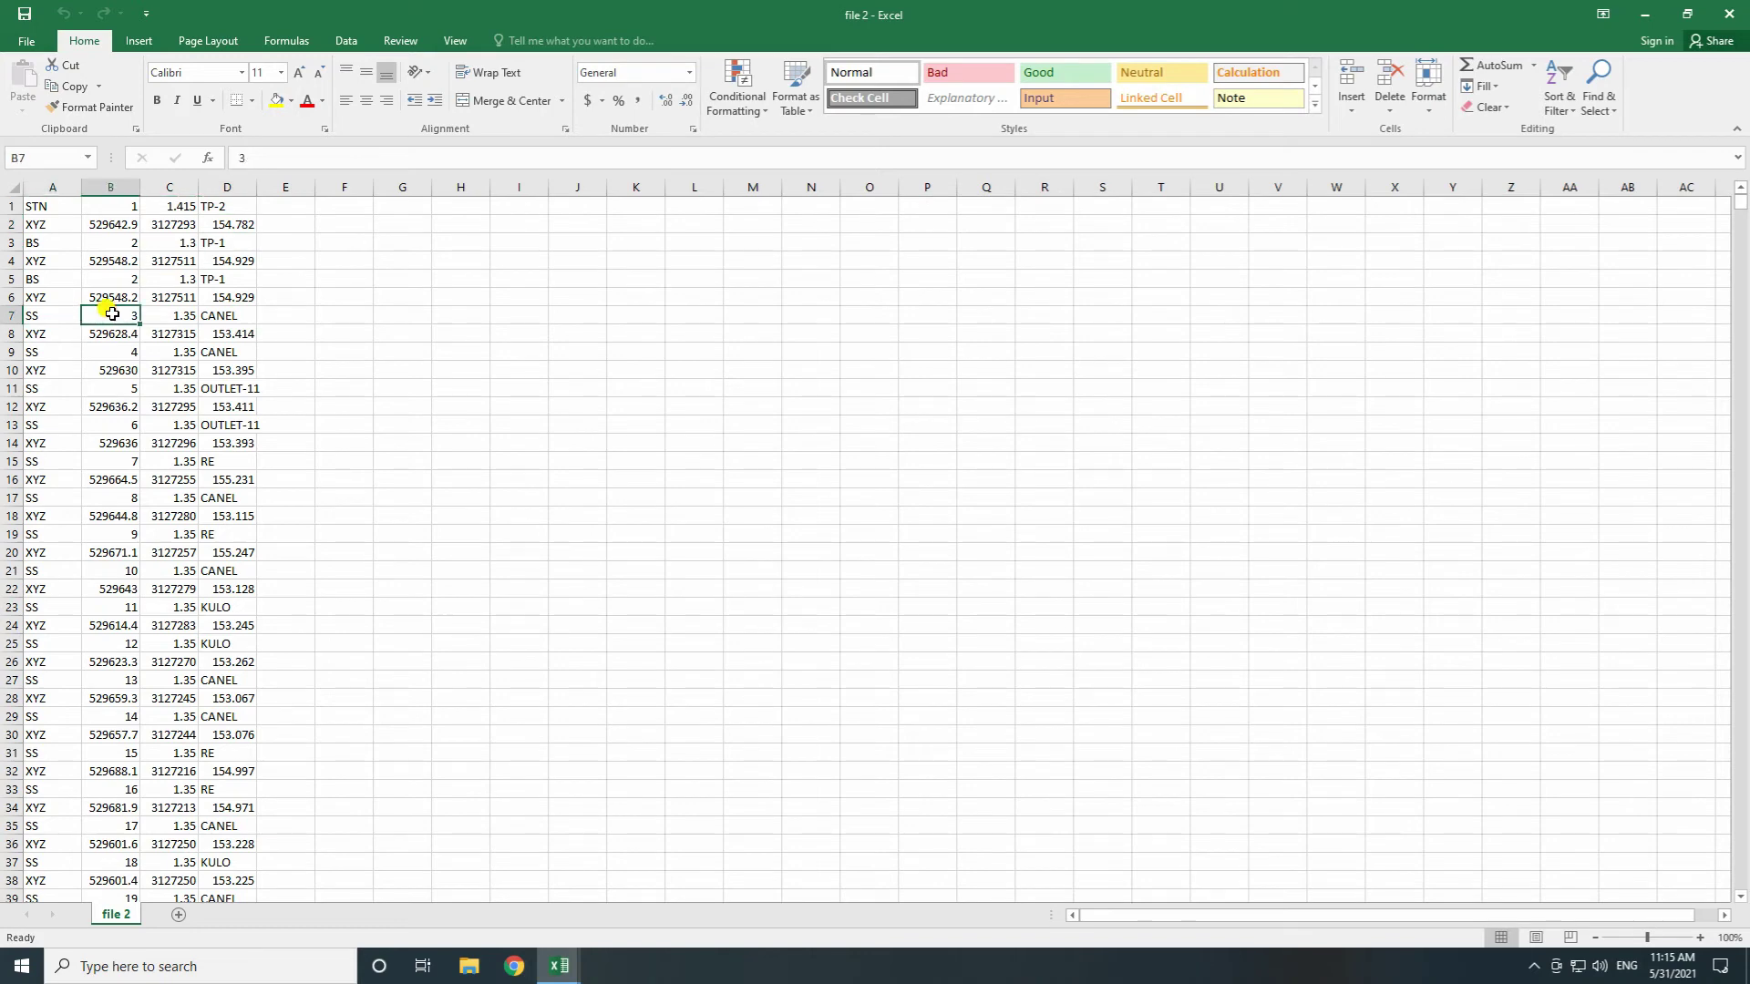
left_click(46, 245)
left_click(45, 276)
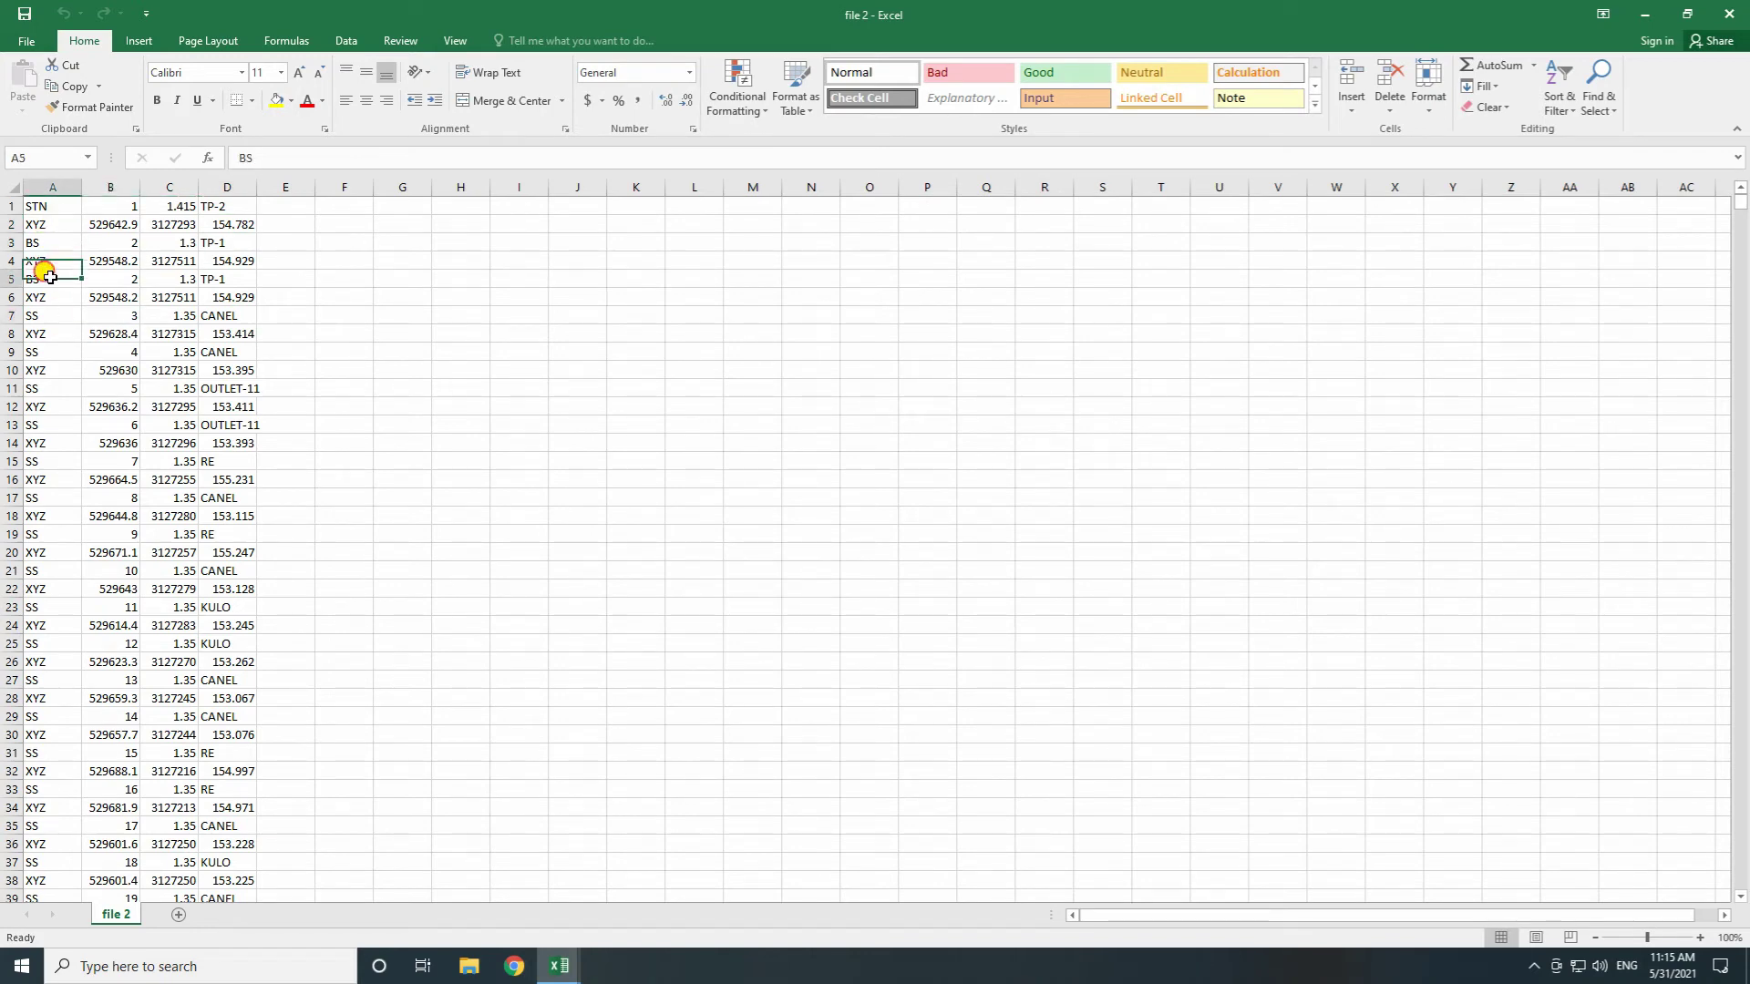
left_click(45, 318)
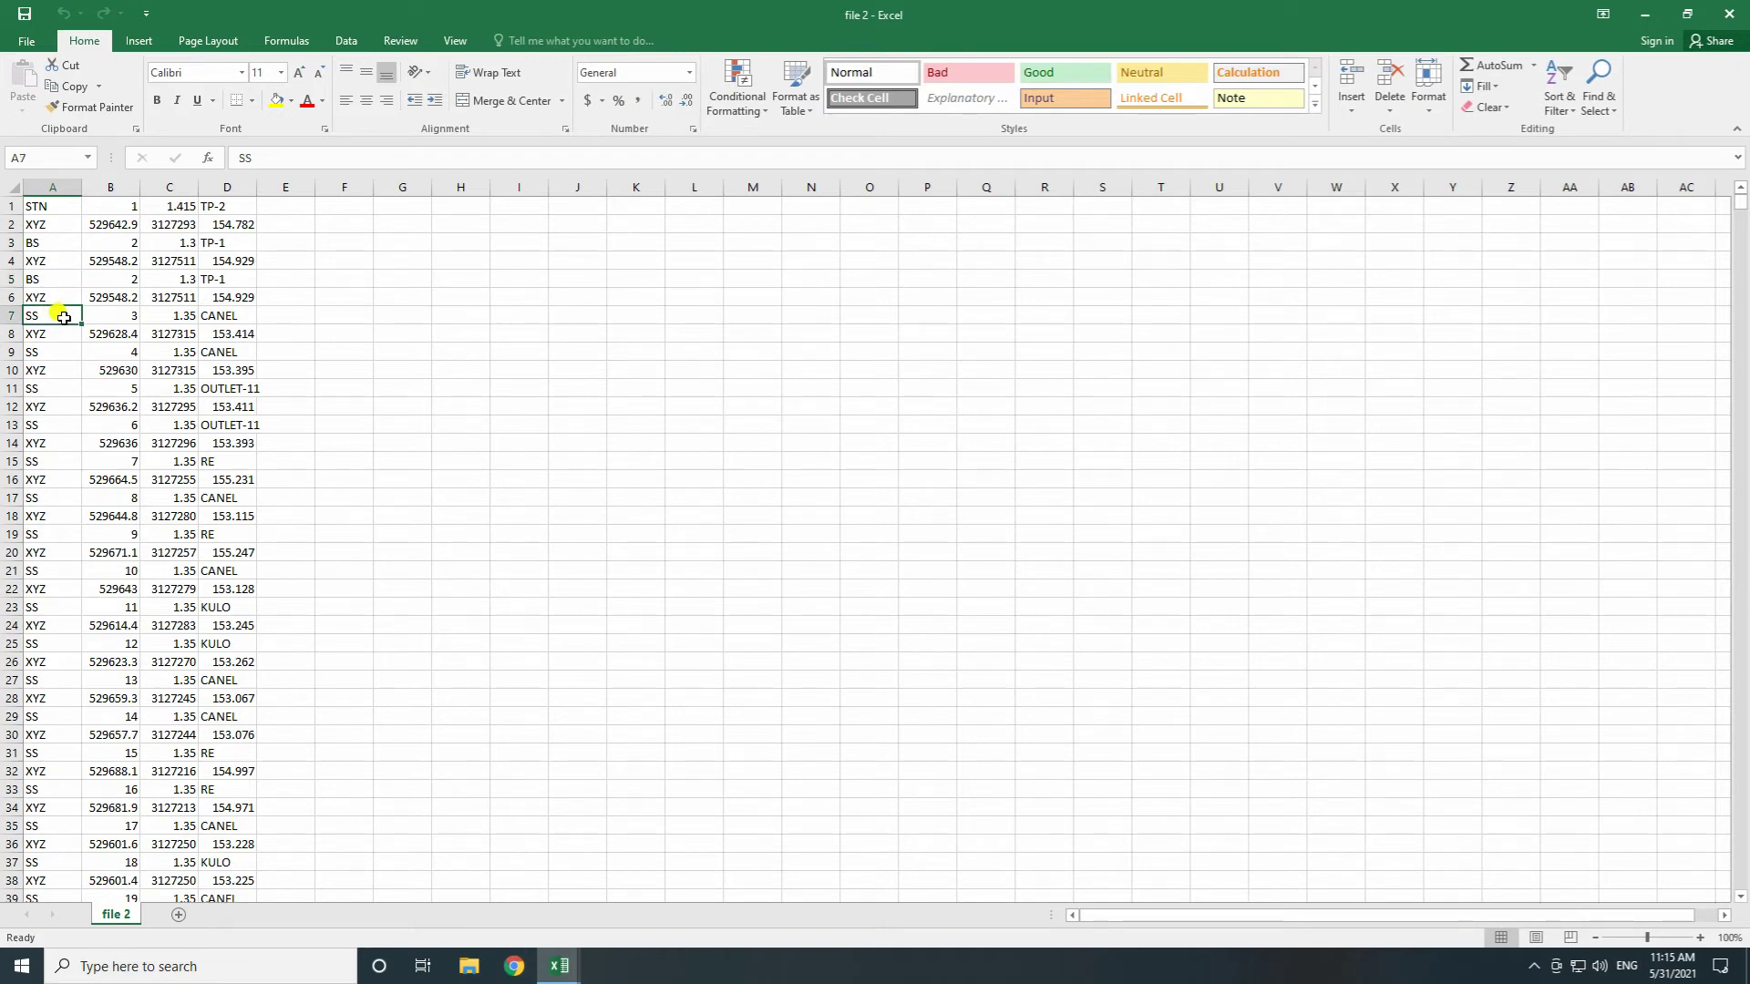
left_click(120, 317)
left_click(159, 316)
left_click(208, 317)
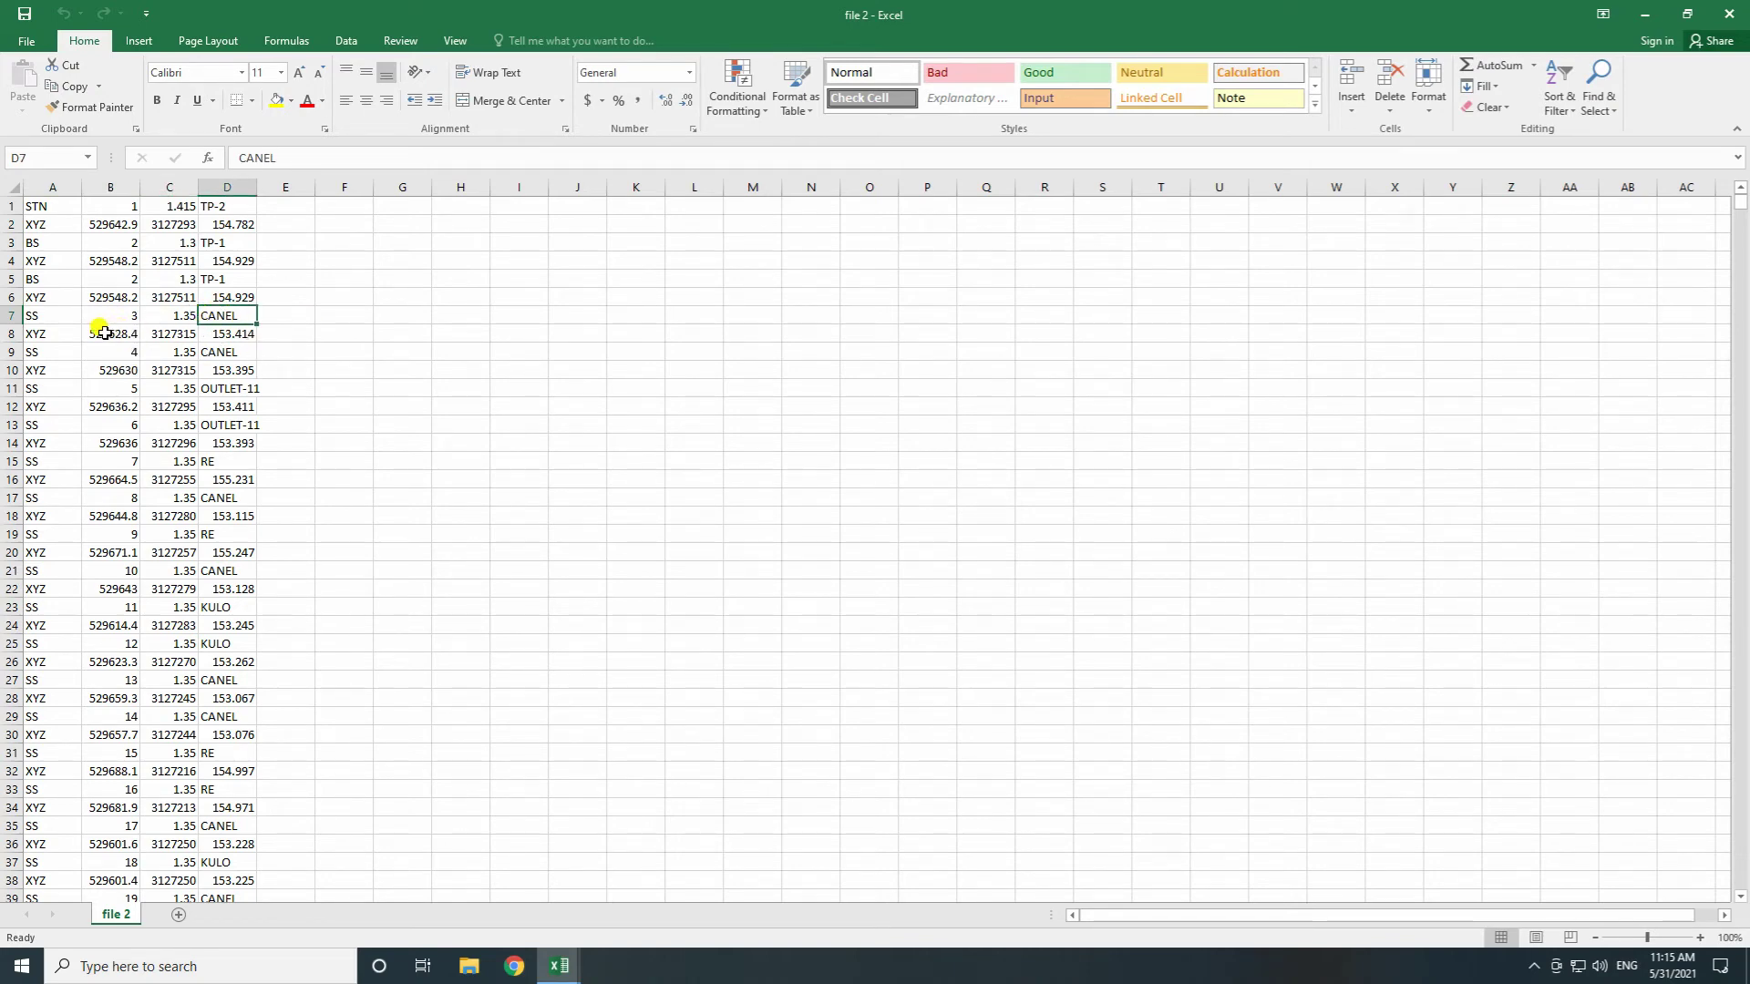
scroll(234, 392, "down", 16)
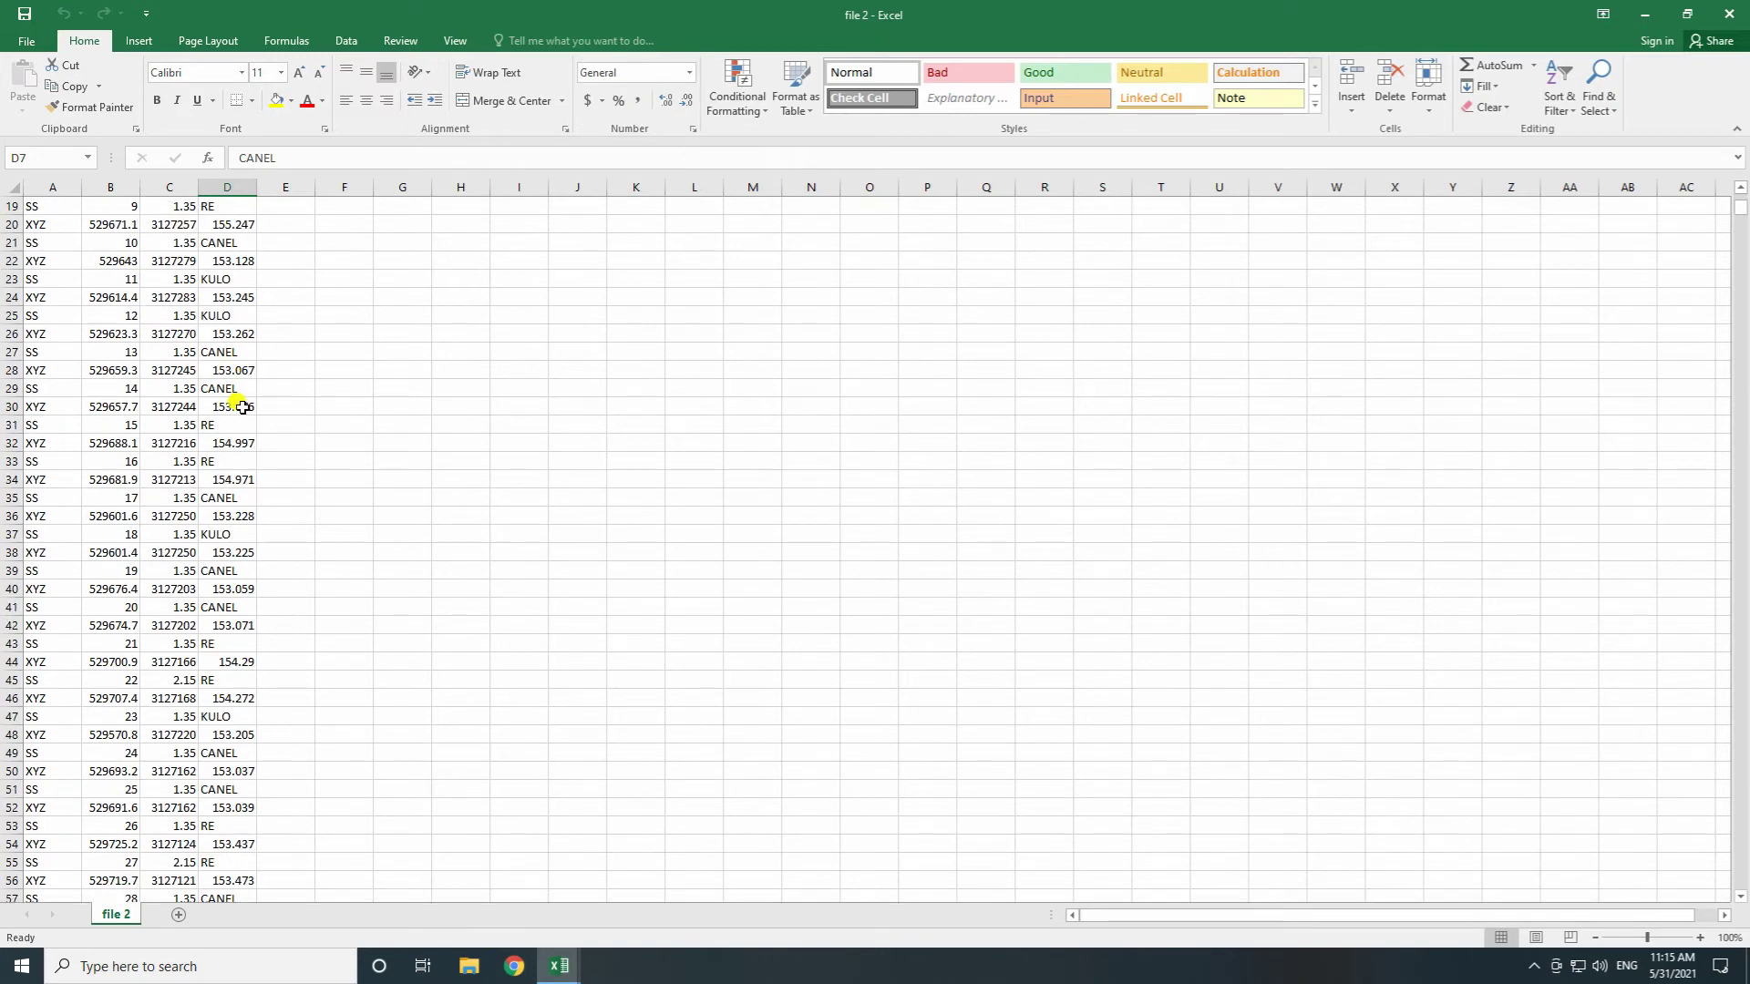
scroll(245, 421, "down", 3)
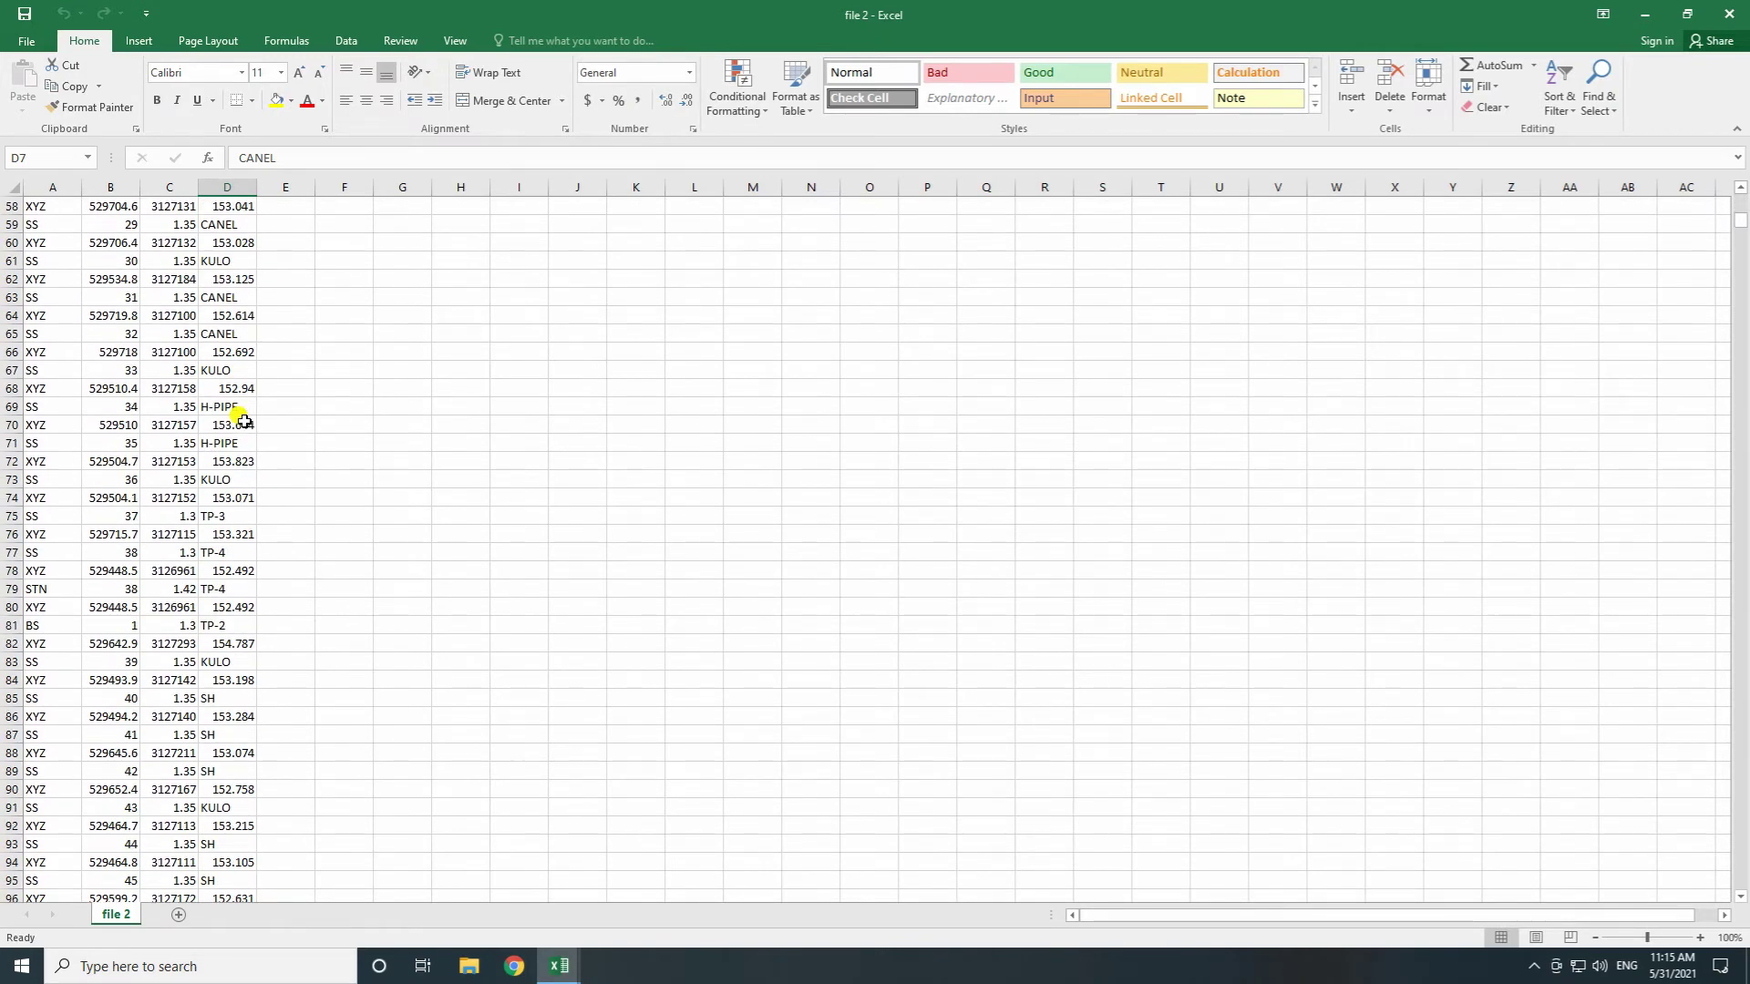
scroll(206, 517, "up", 6)
scroll(205, 518, "up", 7)
scroll(237, 441, "up", 6)
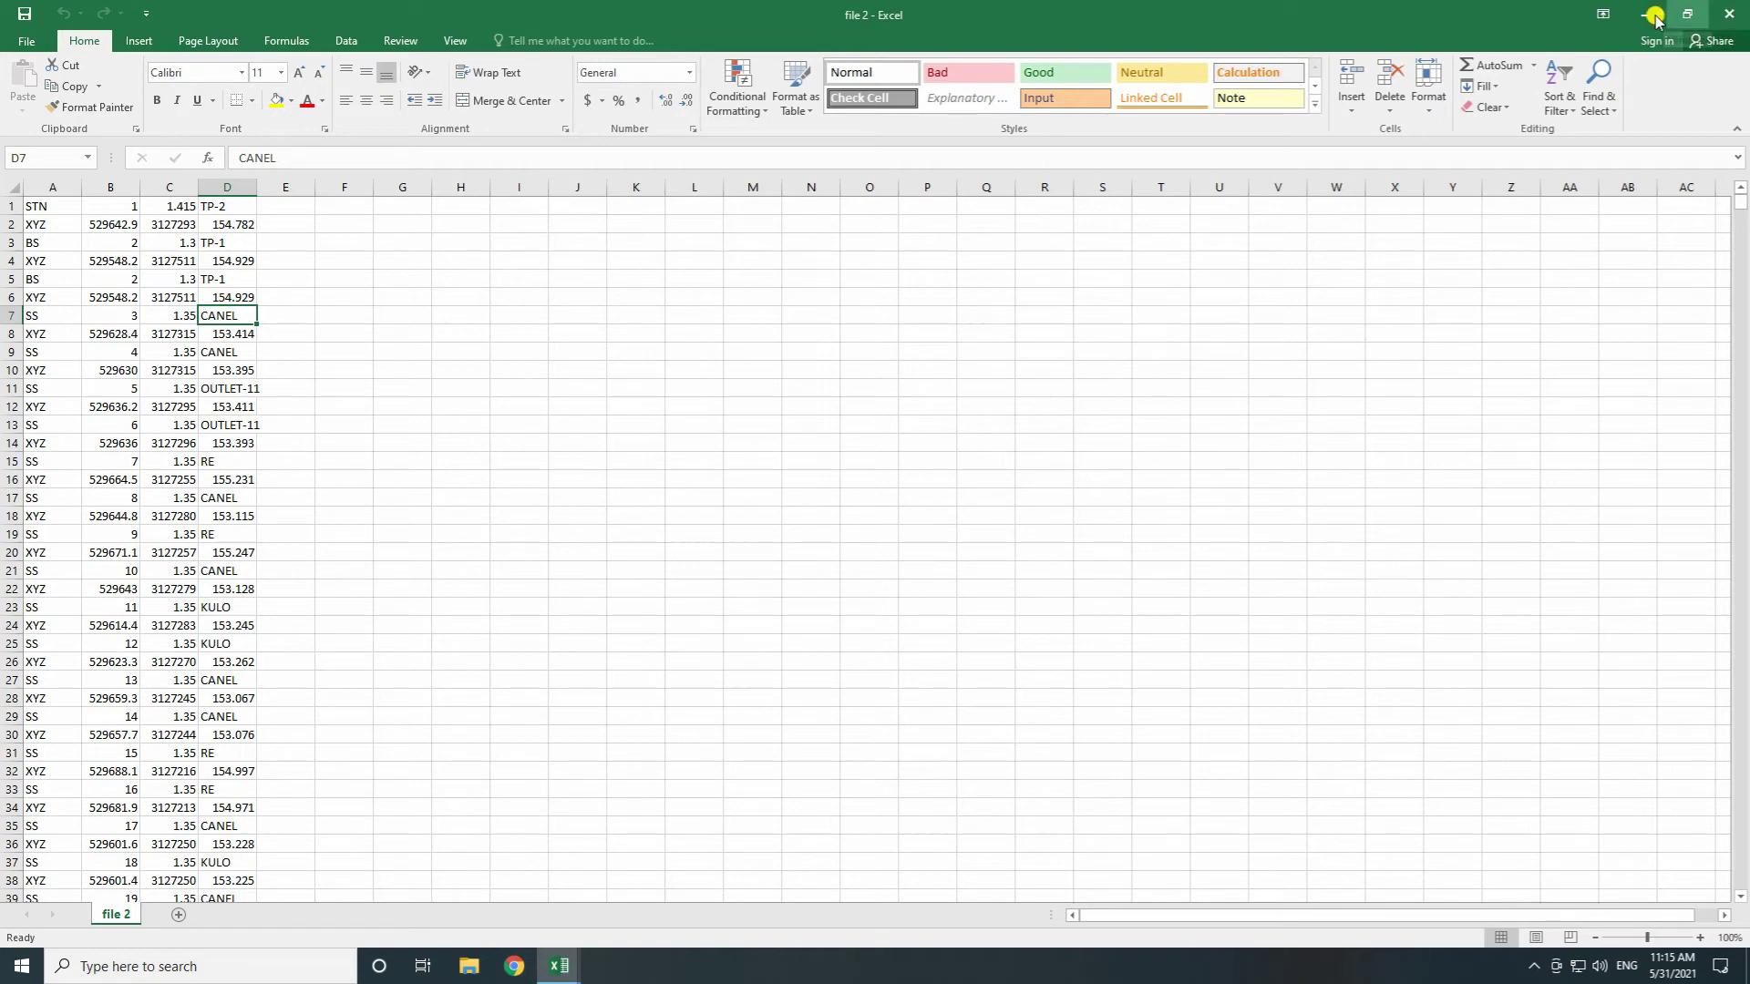
- Save the file 2 data to the Desktop as converted 2 in Text (Tab delimited) format, accepting the format warning
left_click(22, 40)
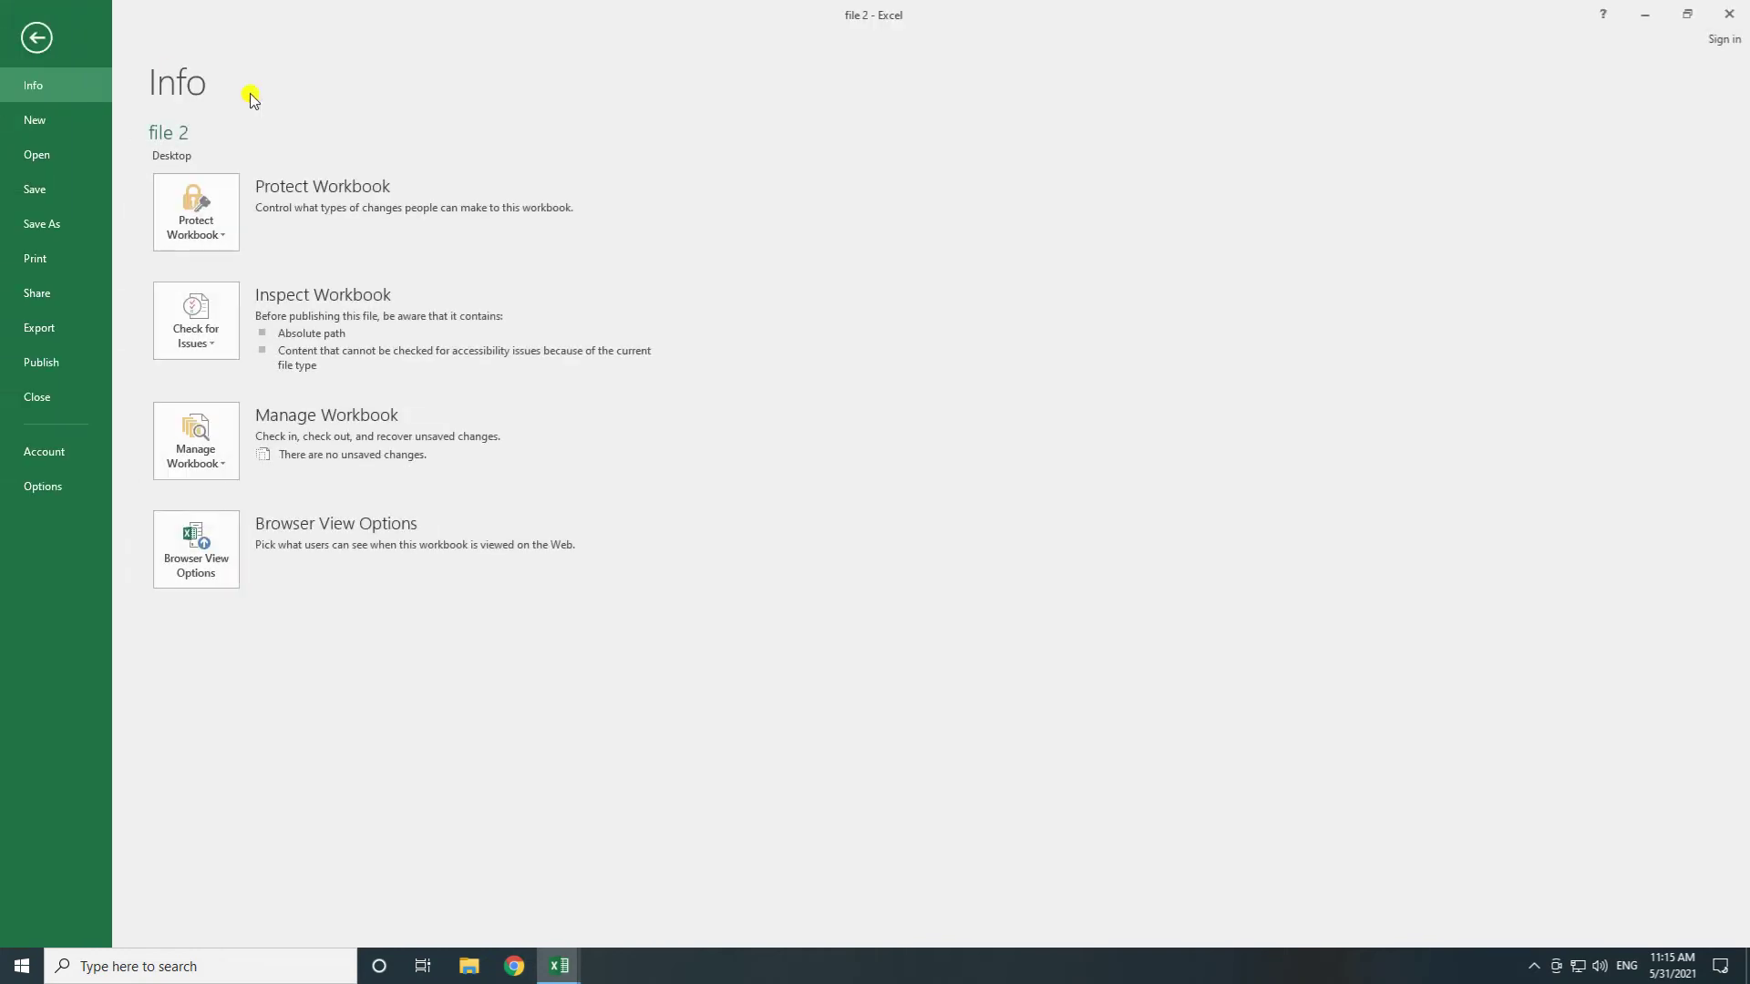
left_click(33, 226)
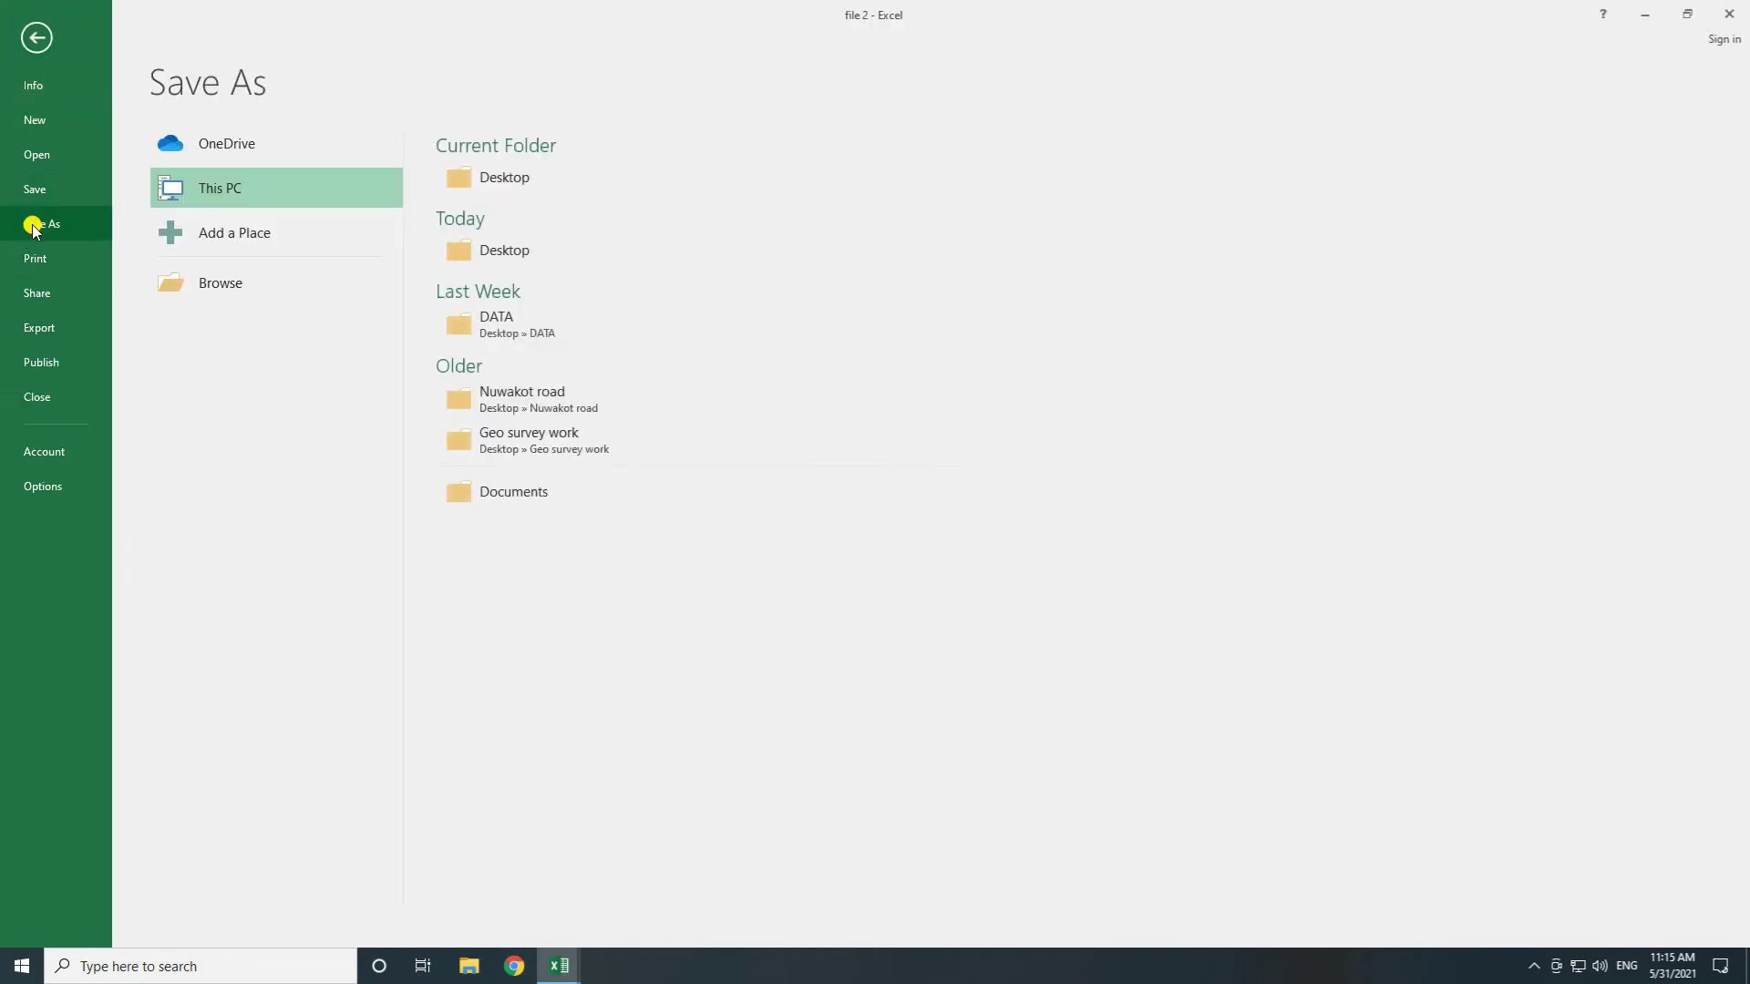
left_click(216, 288)
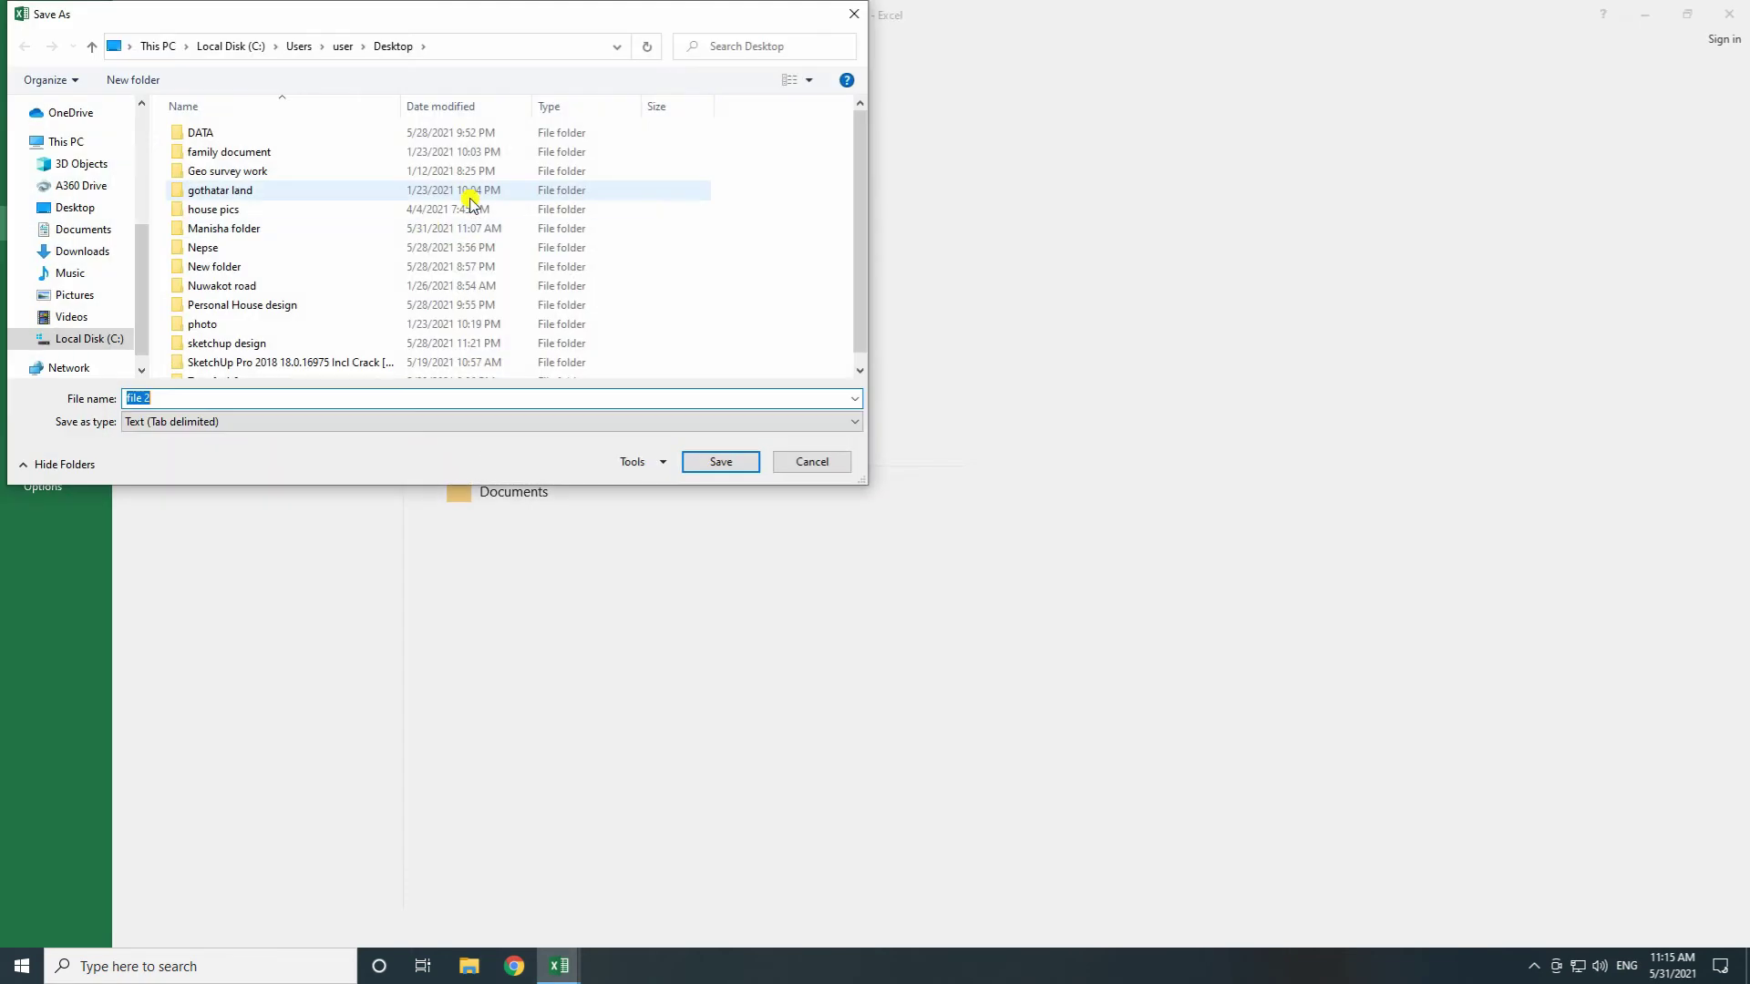
left_click_drag(230, 396, 114, 385)
type("conver")
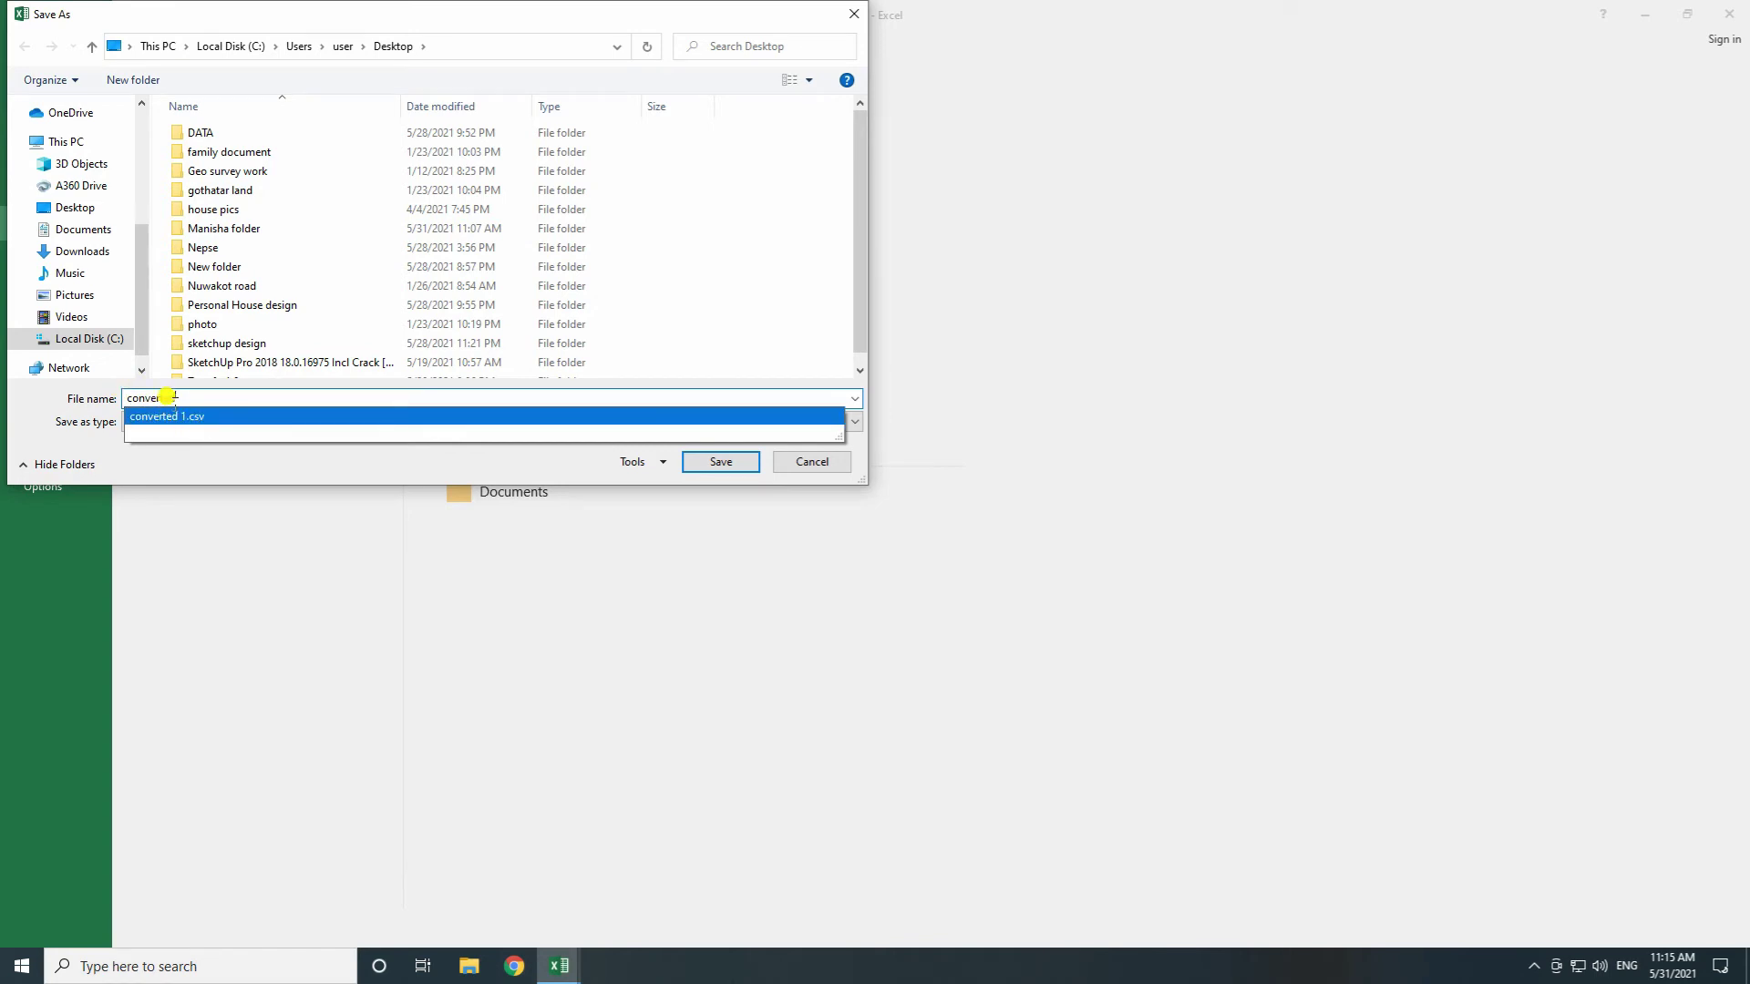
type(" 2")
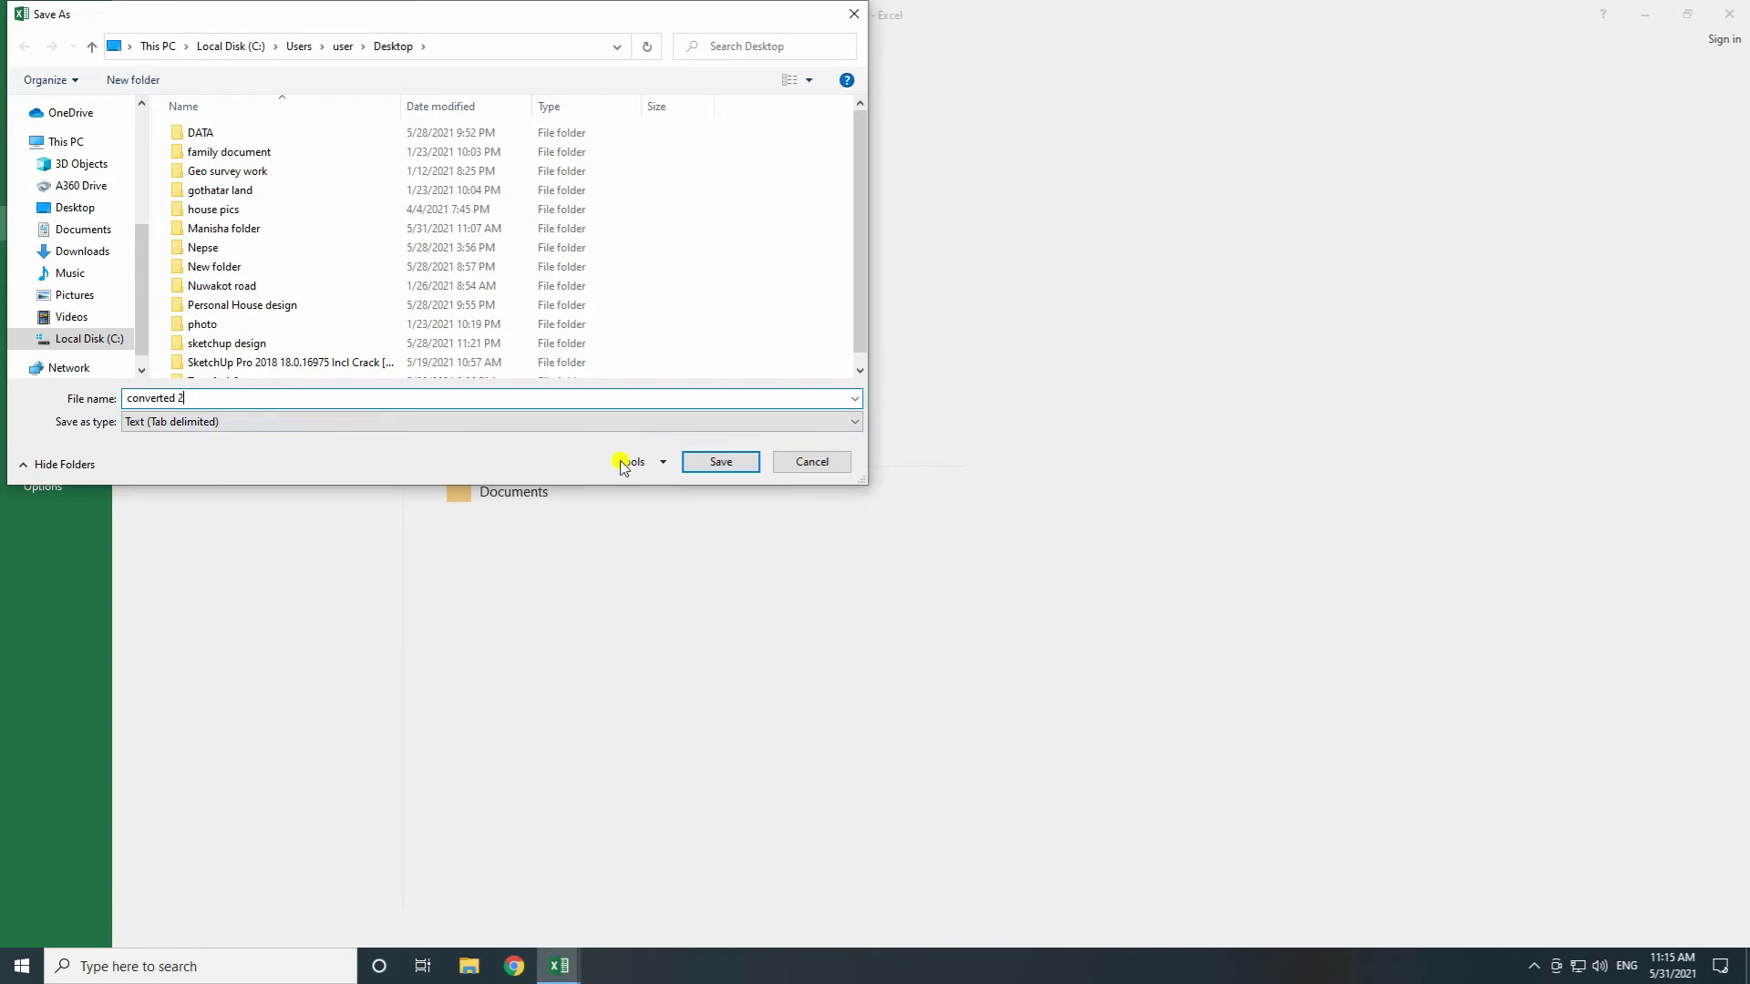
left_click(728, 462)
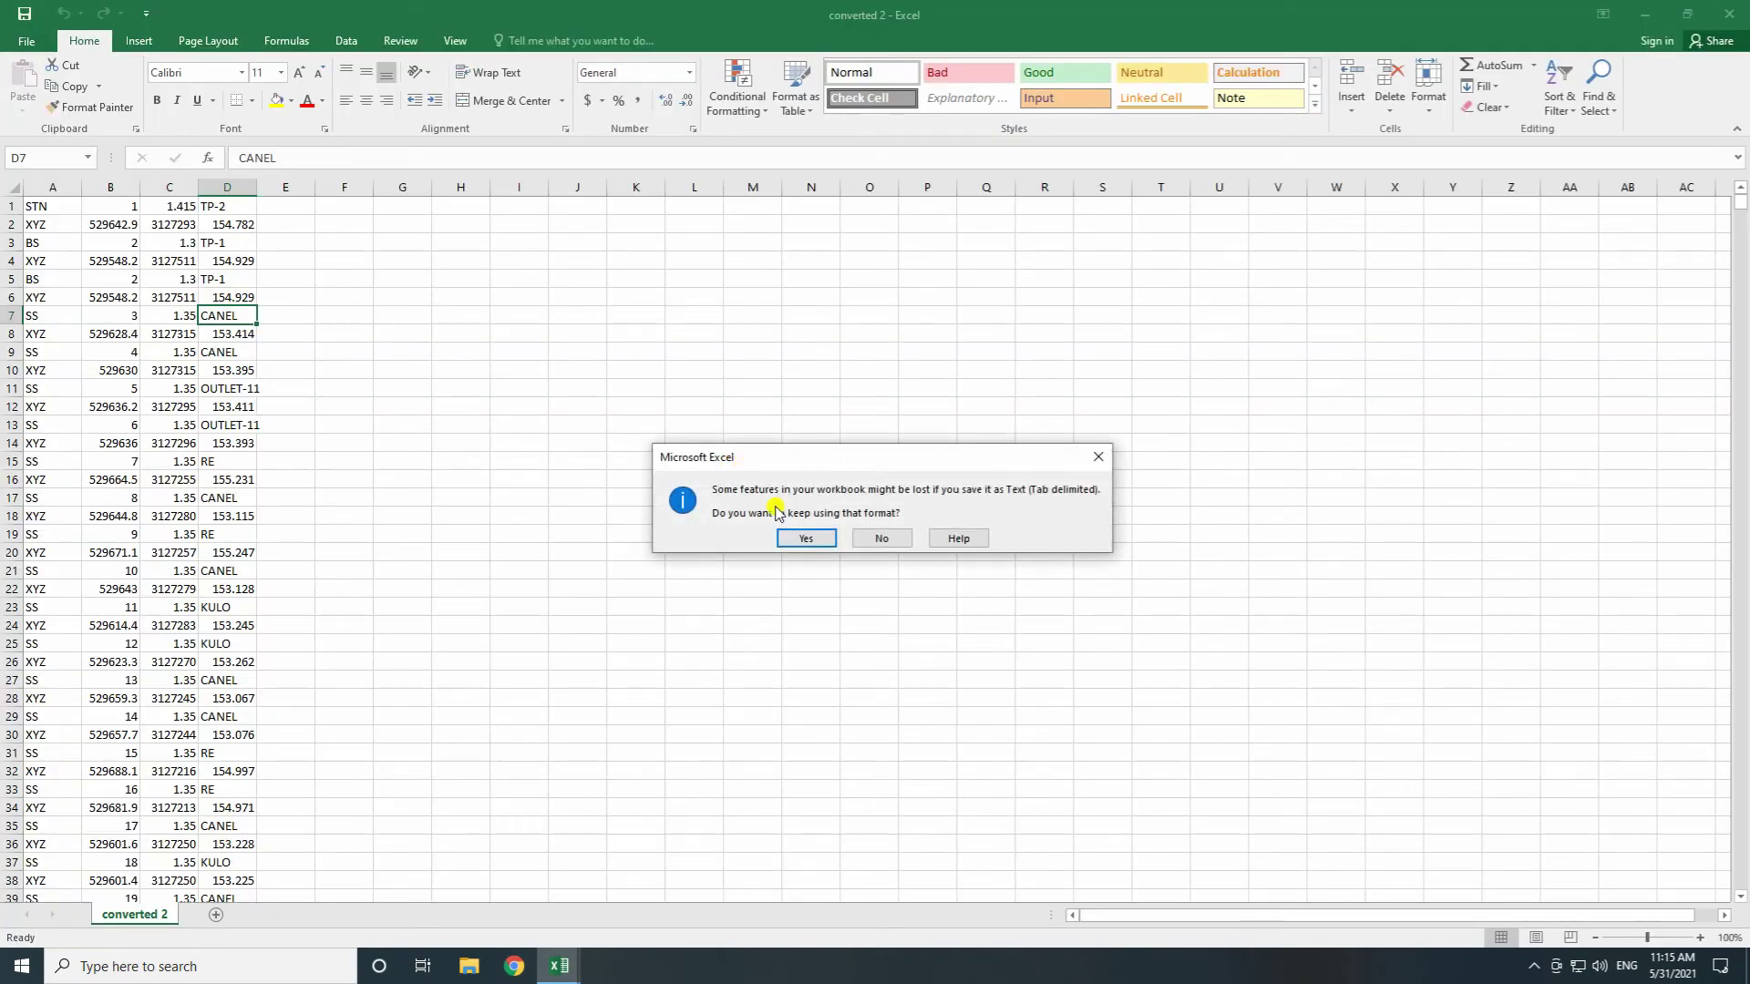
left_click(807, 538)
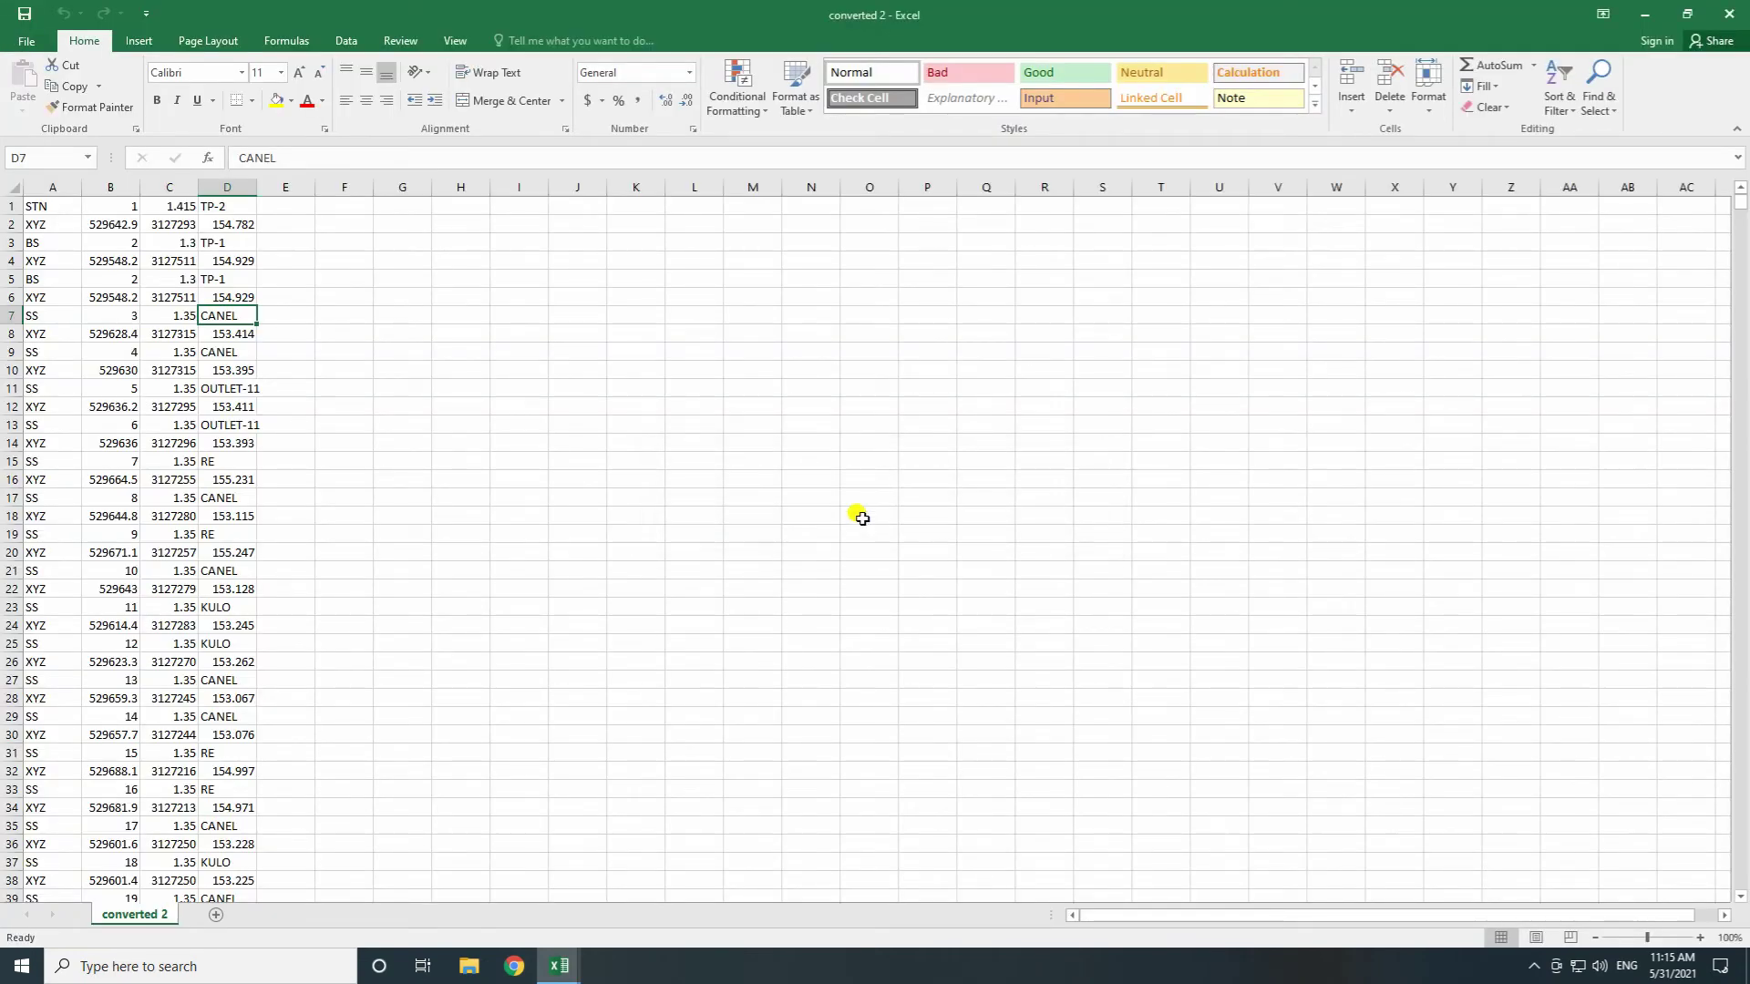
- Close the converted 2 workbook without saving it again, and close the remaining Excel window
left_click(1736, 16)
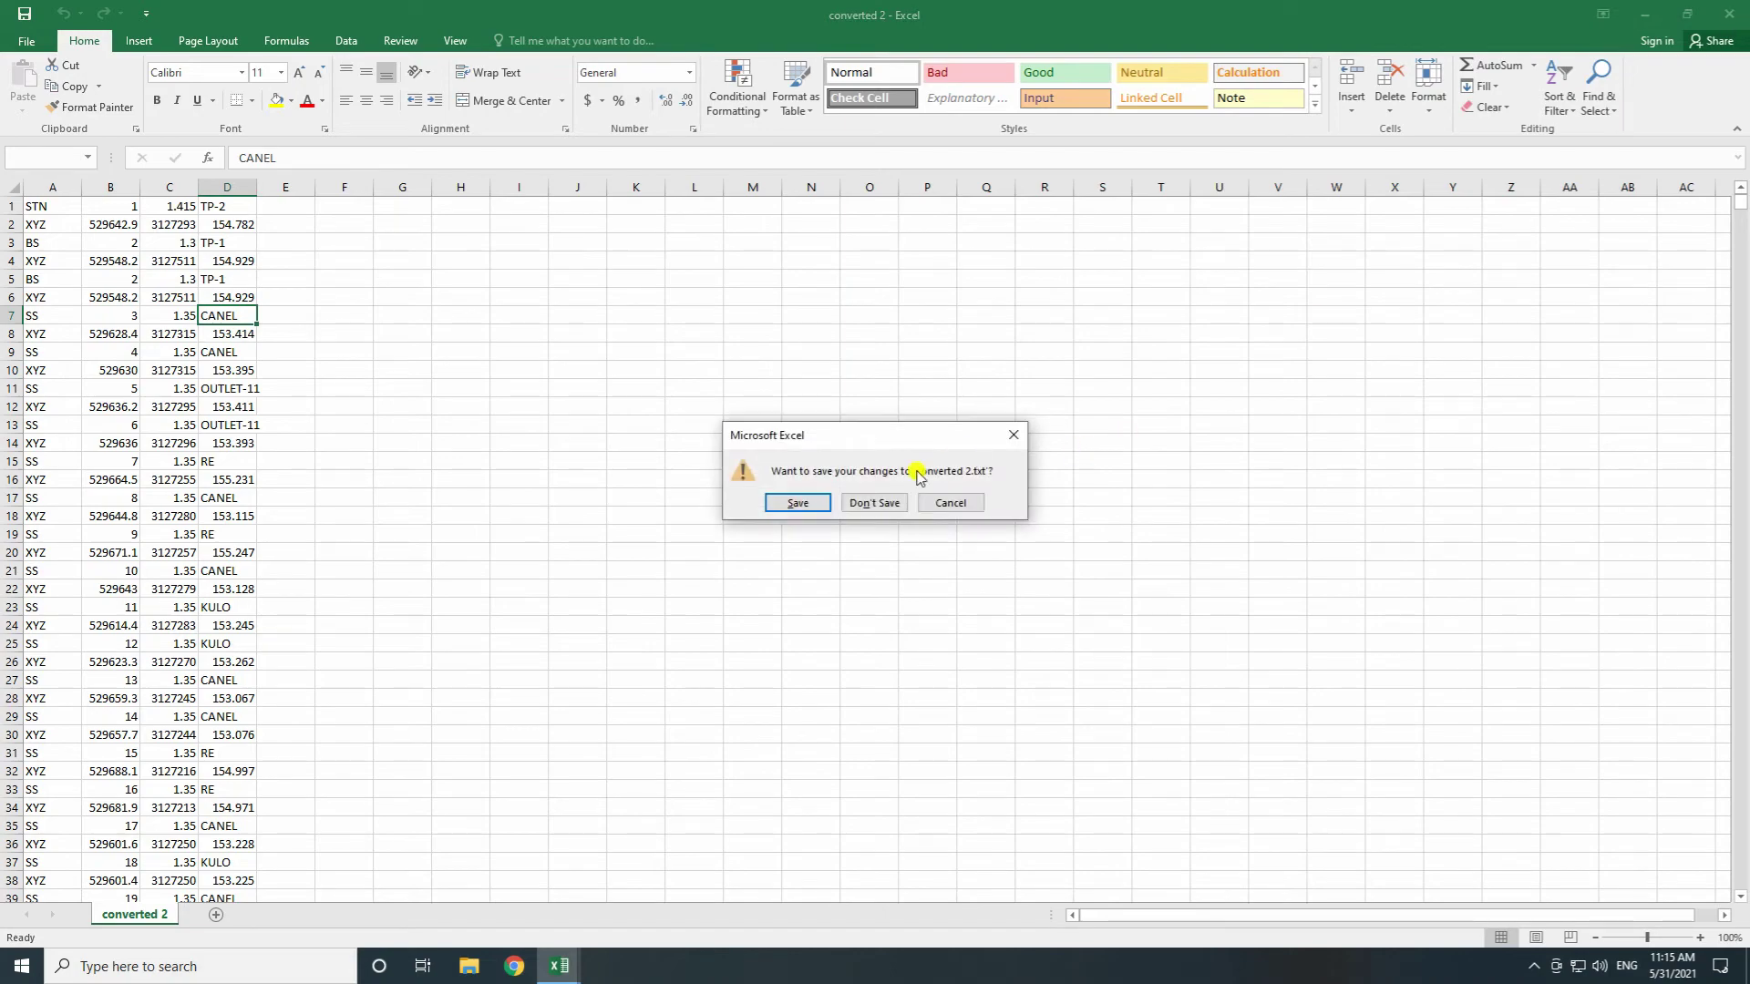
left_click(884, 504)
left_click(1730, 16)
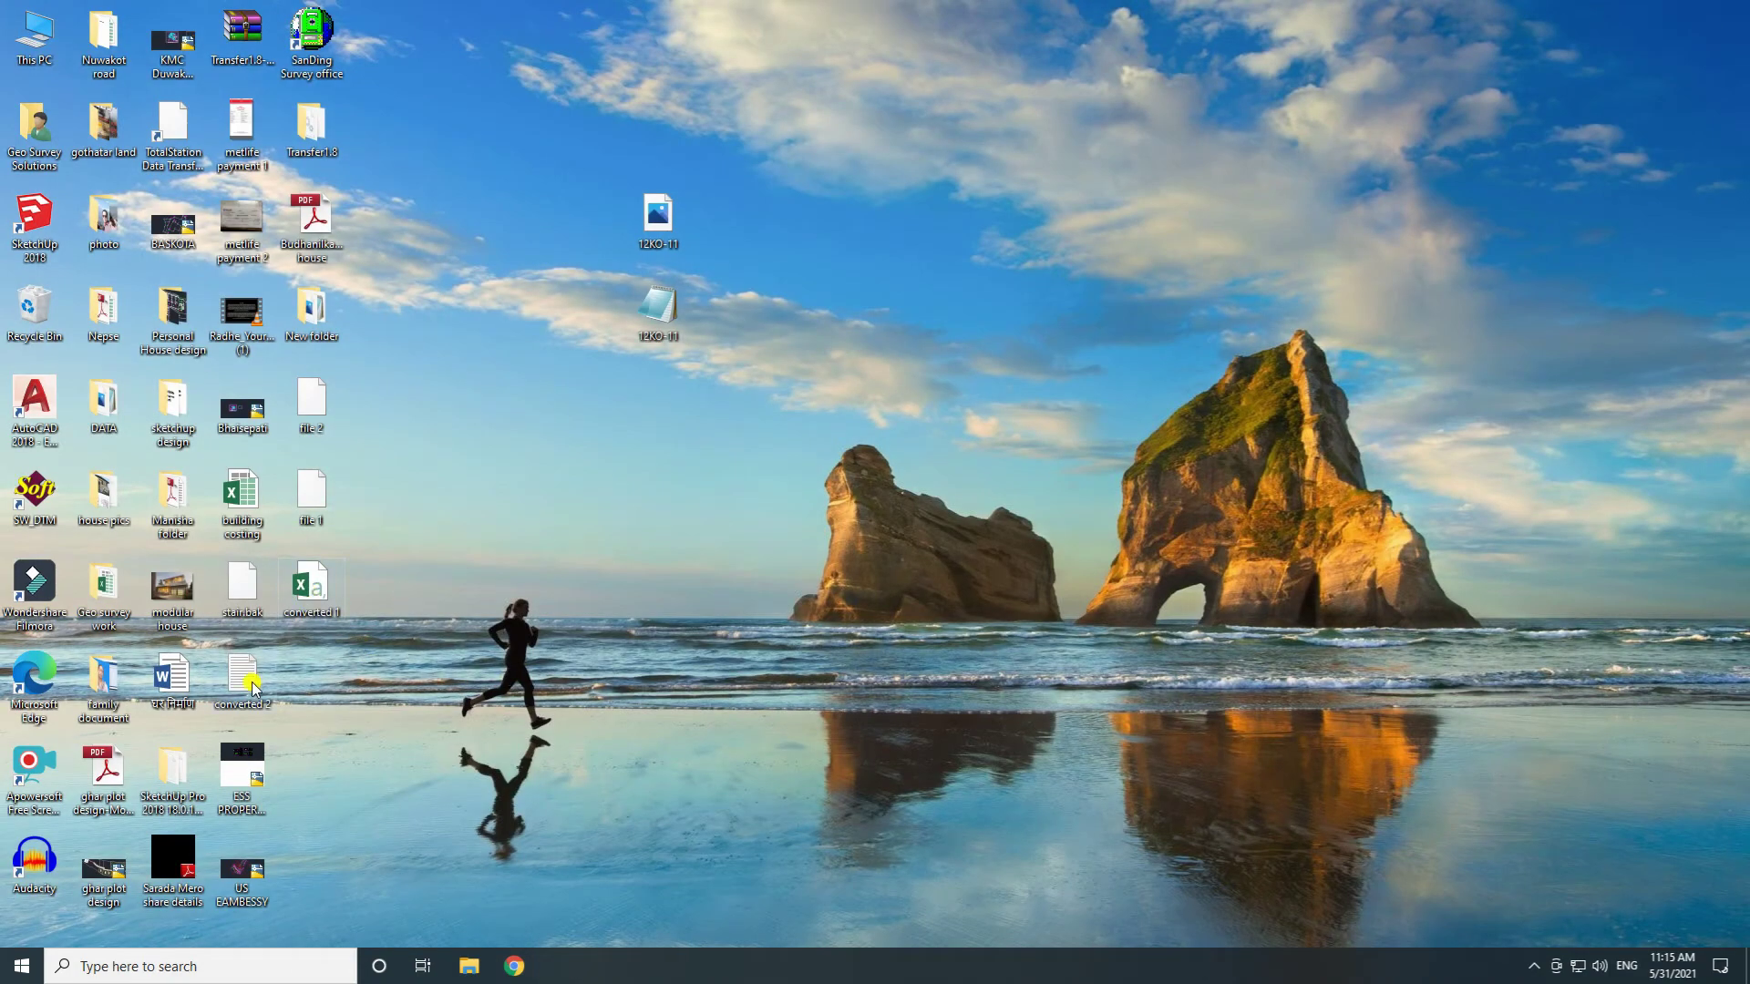
- Place the converted 2 icon directly below converted 1 on the desktop, and open the file briefly to check its contents
left_click_drag(241, 682, 321, 665)
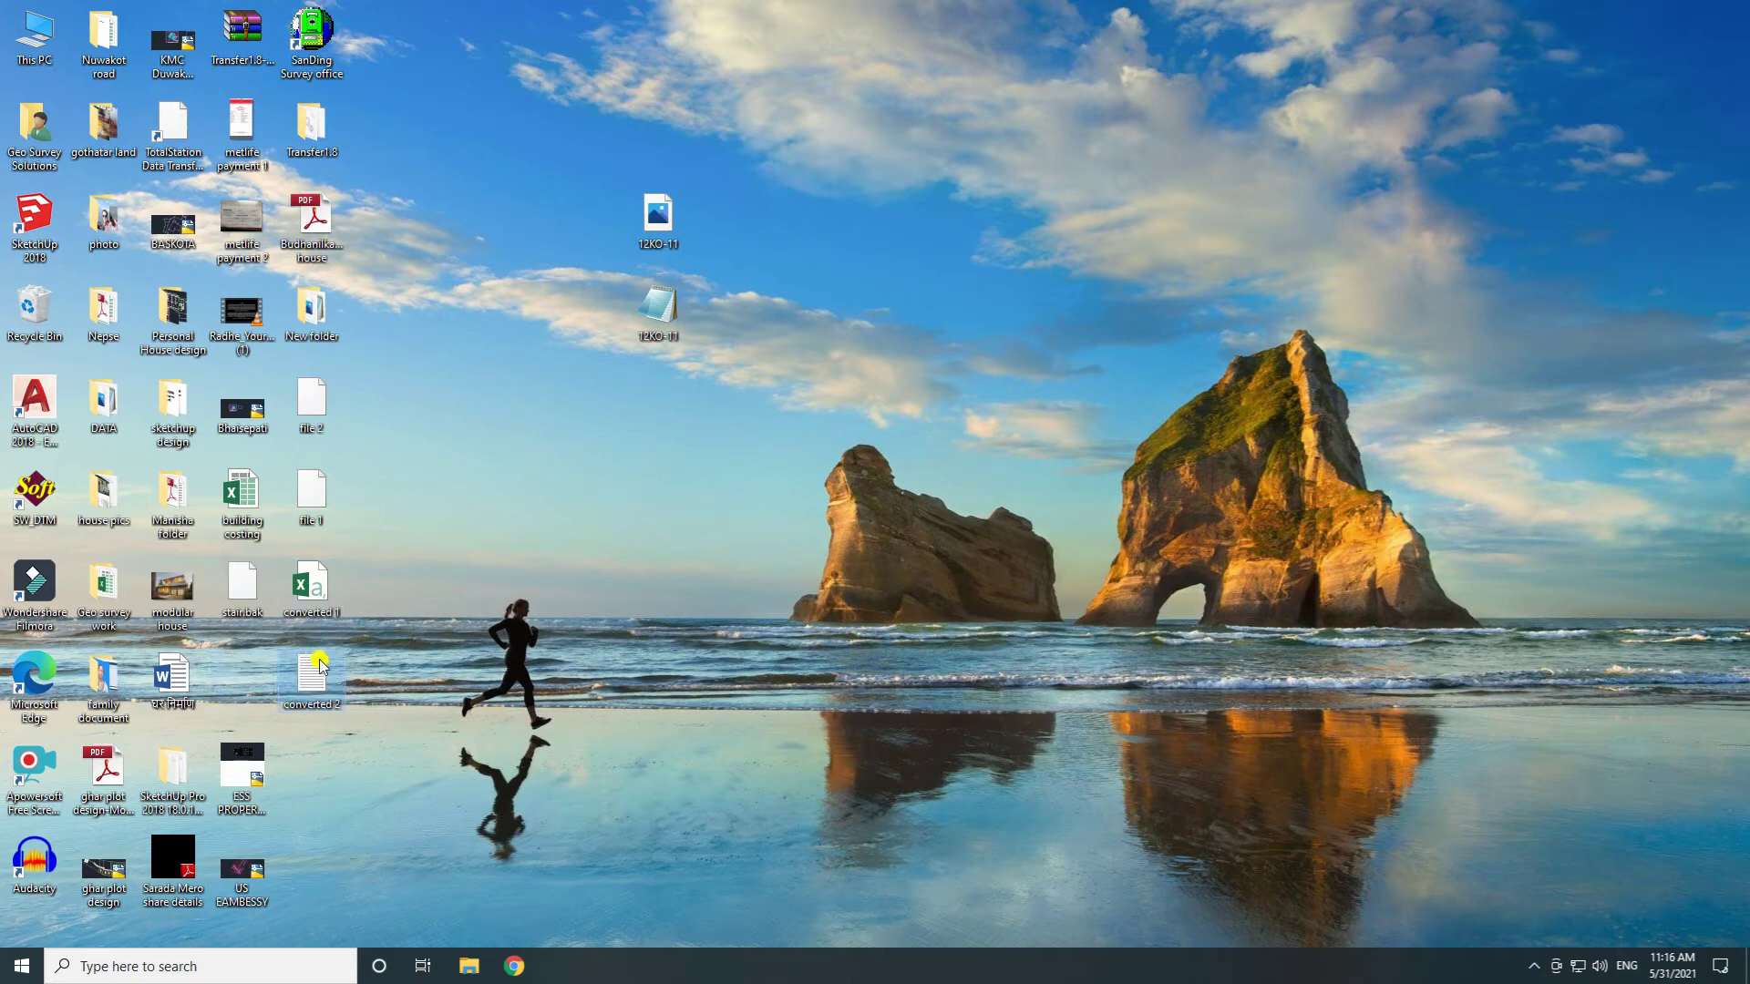
double_click(321, 693)
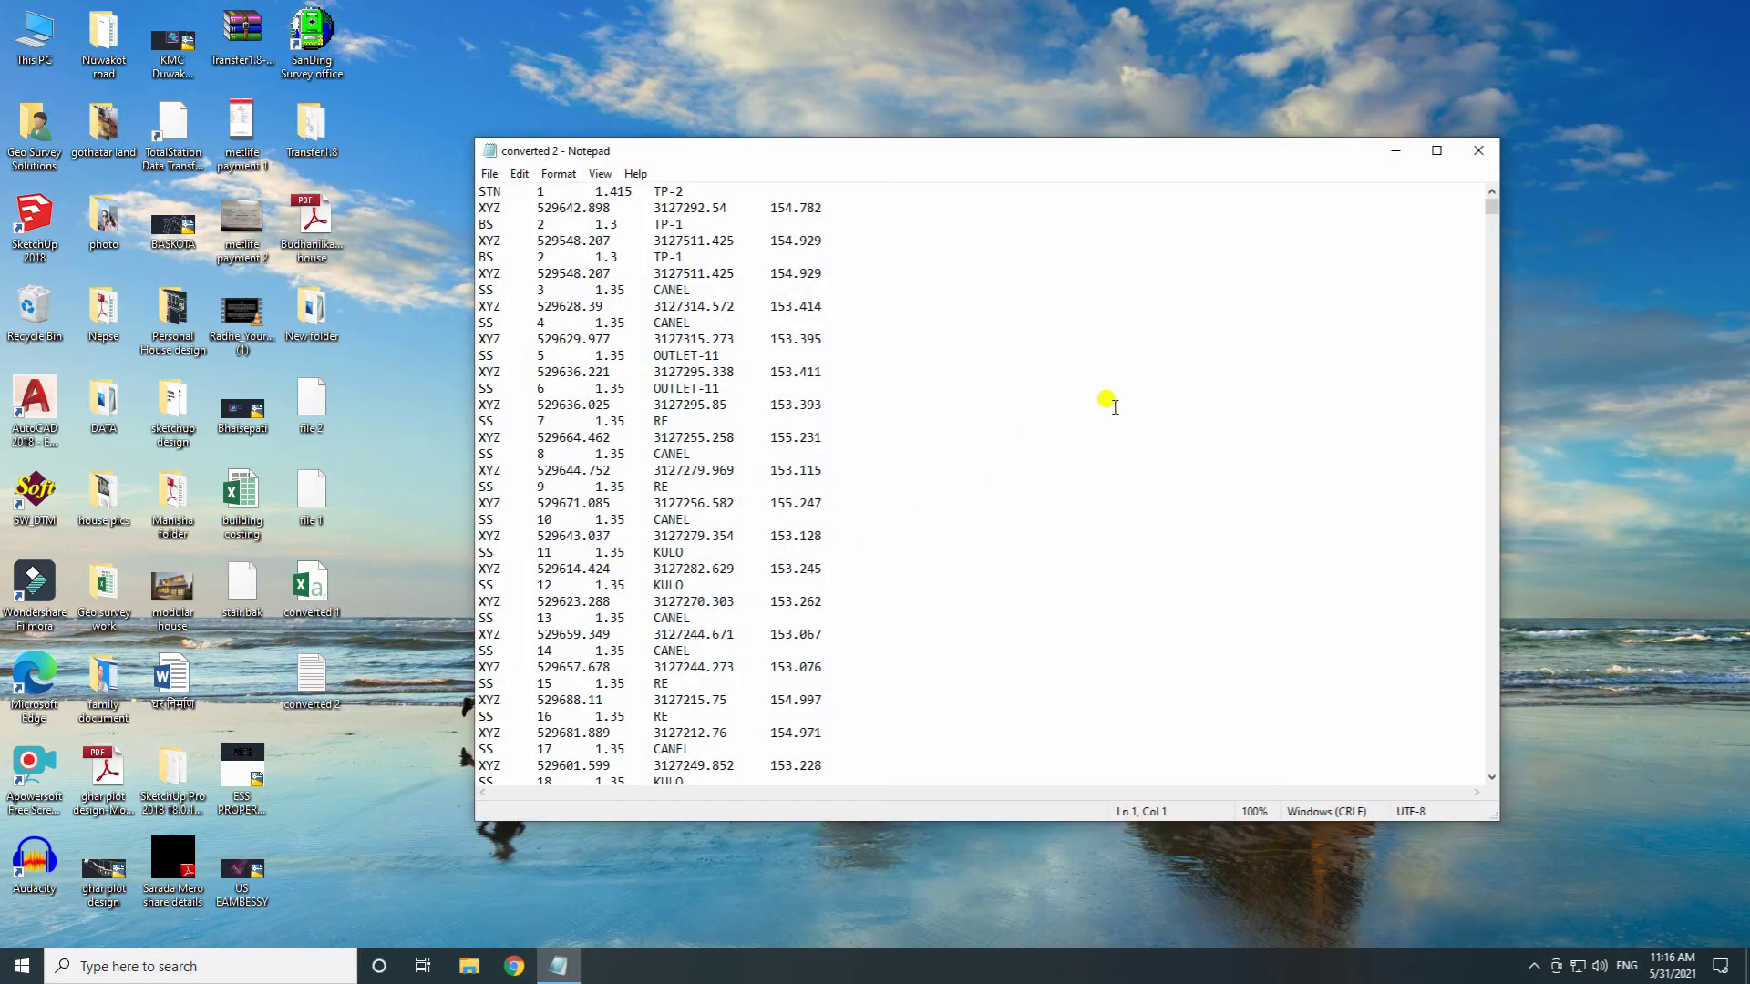
left_click(1478, 151)
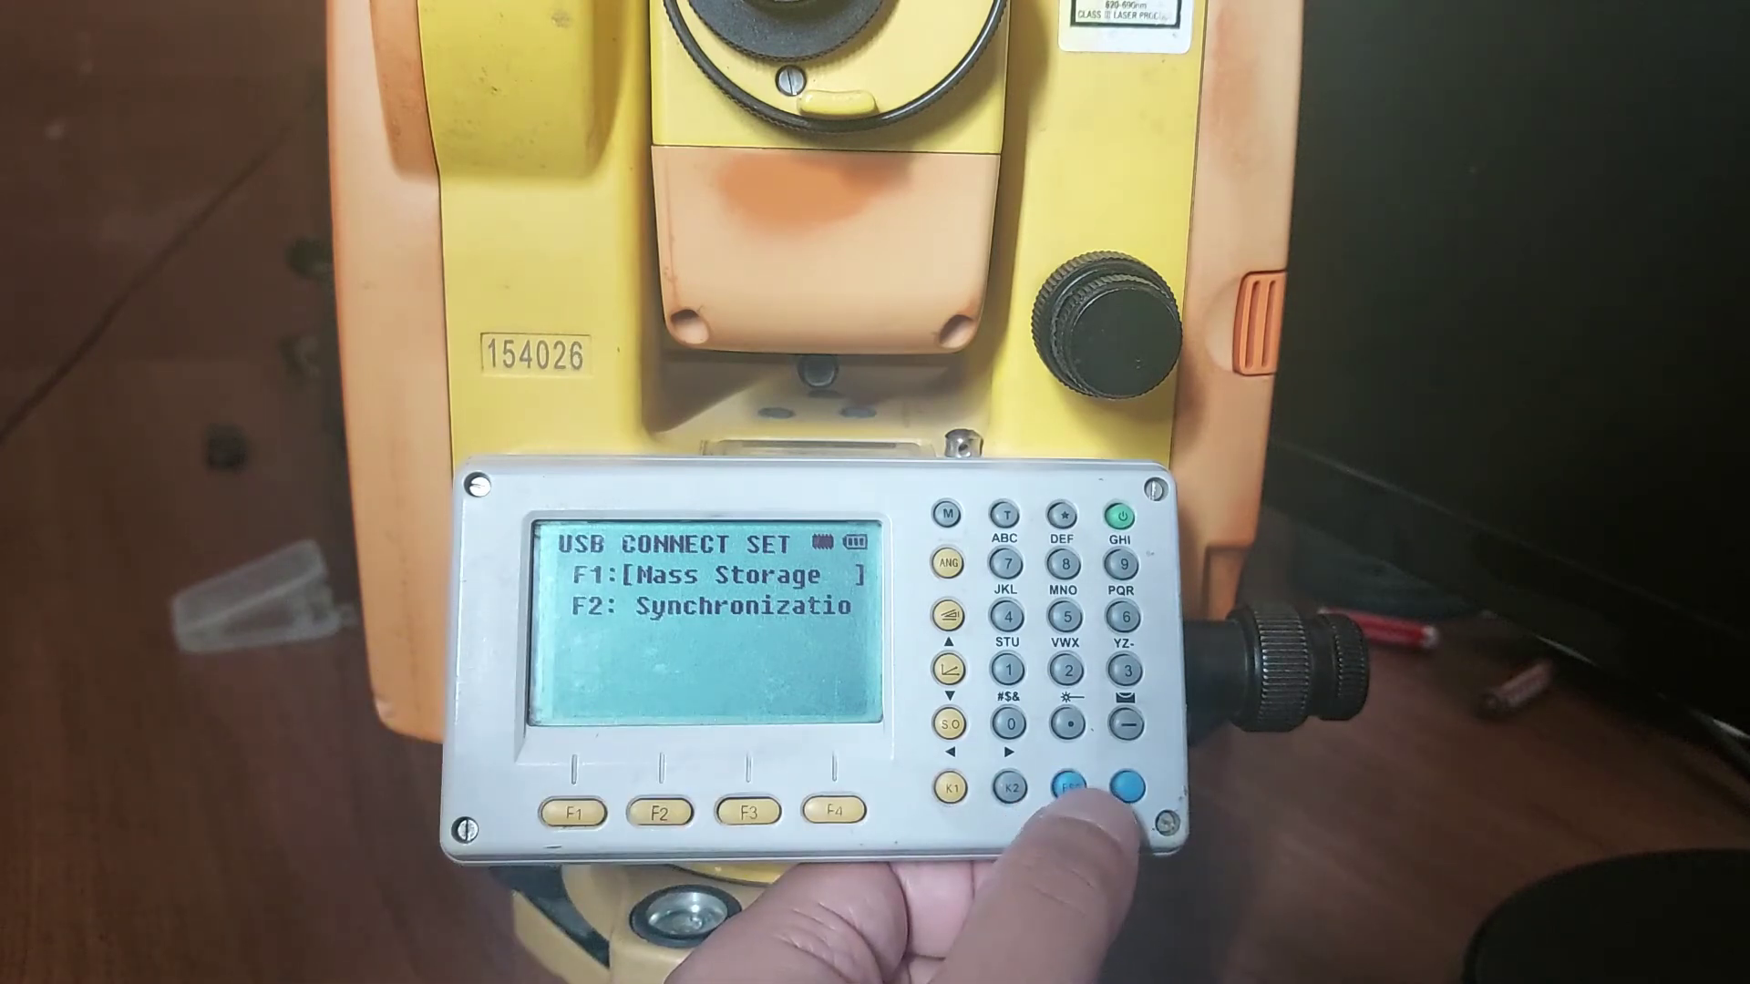
key("Escape")
key("Escape")
key("Escape")
key("Escape")
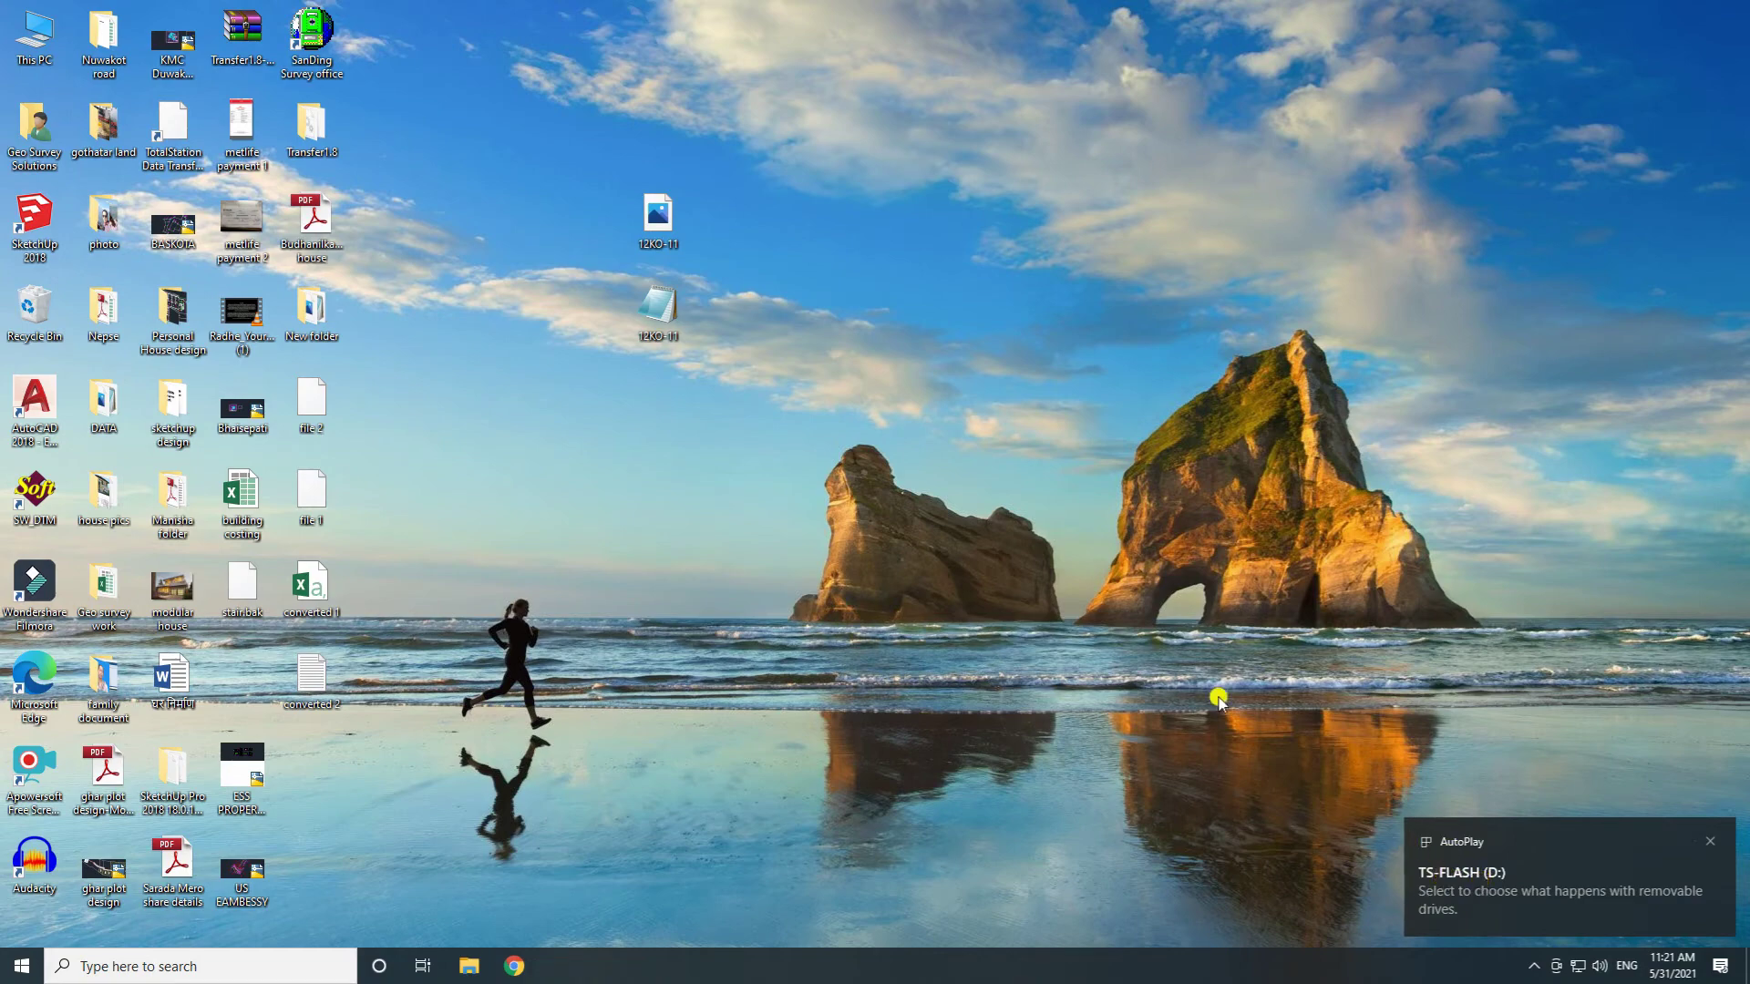
- Copy the 12KO-SIX PTS and RAW files from the TS-FLASH (D:) drive onto the desktop
double_click(36, 54)
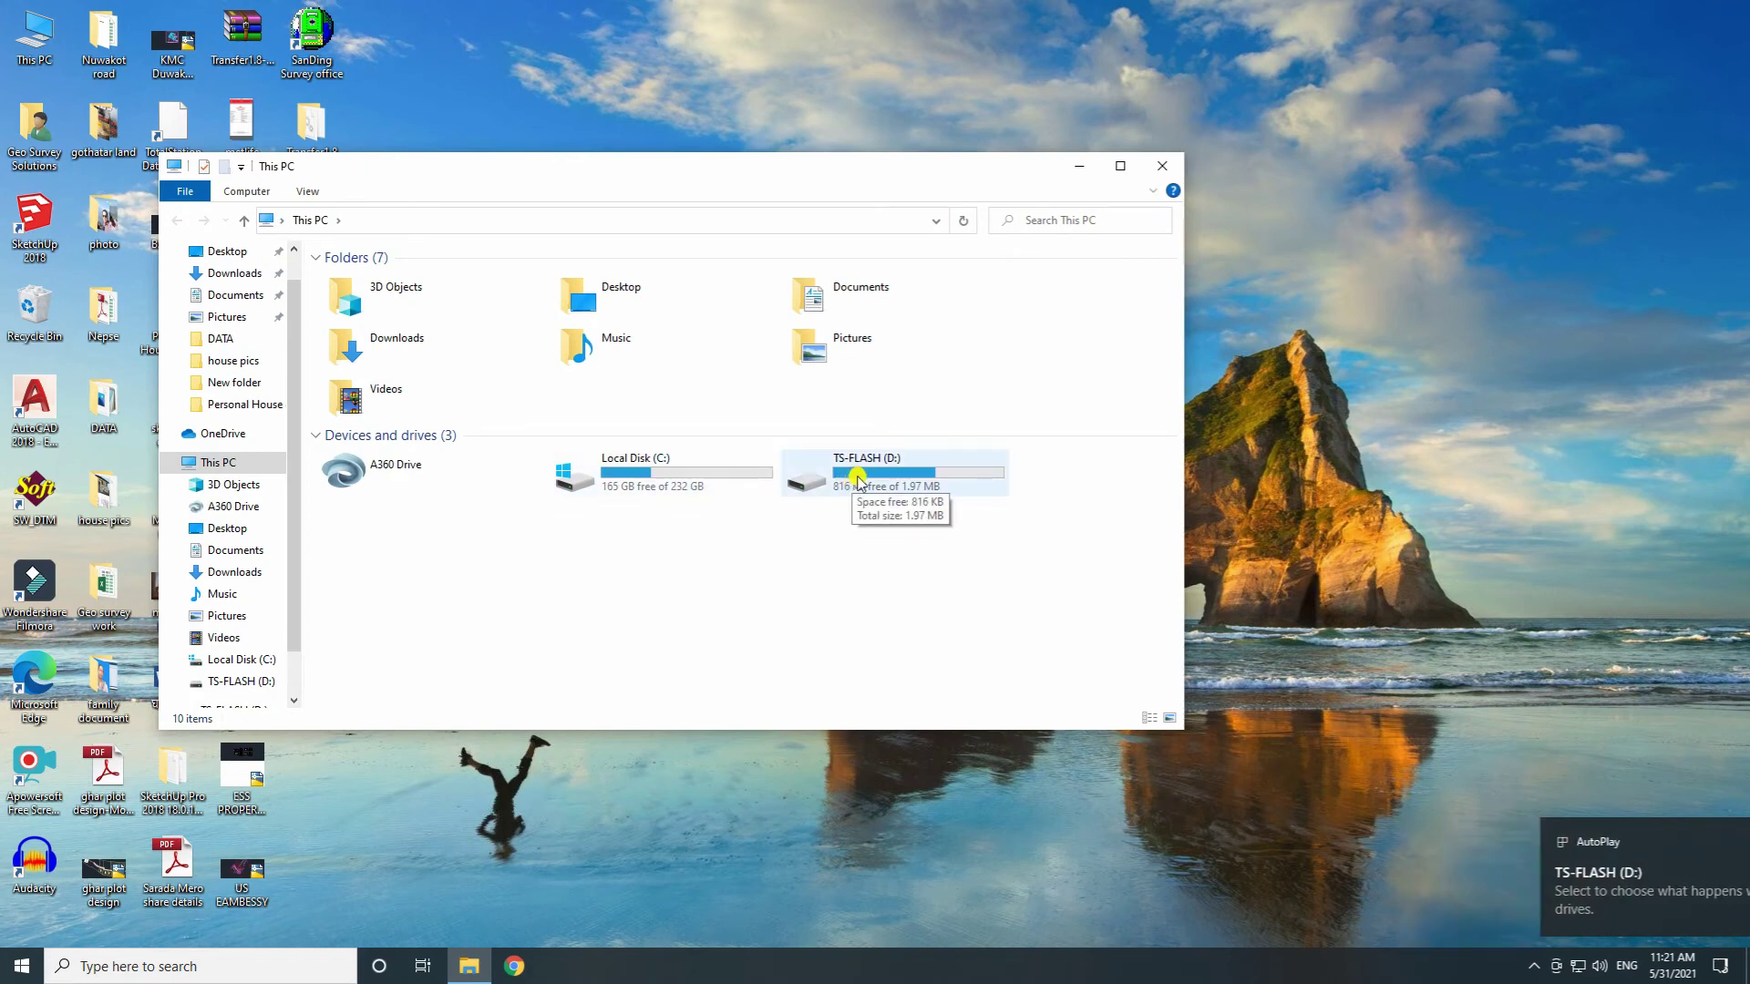
double_click(977, 490)
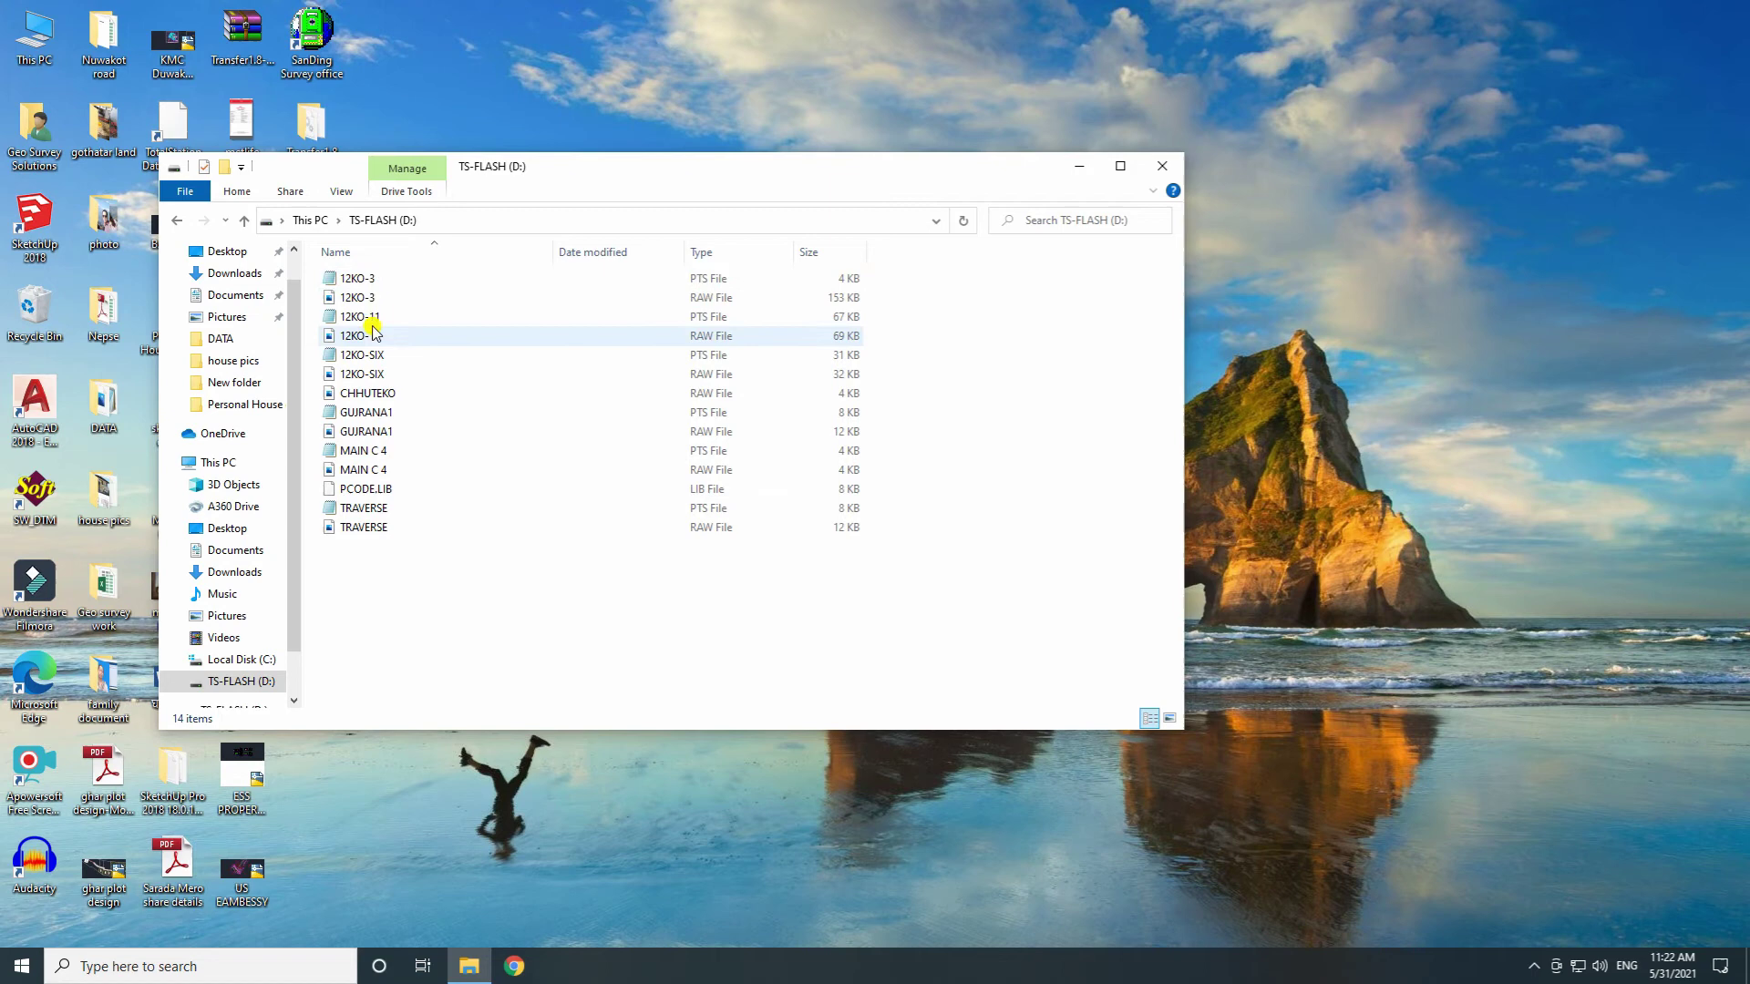
left_click(378, 358)
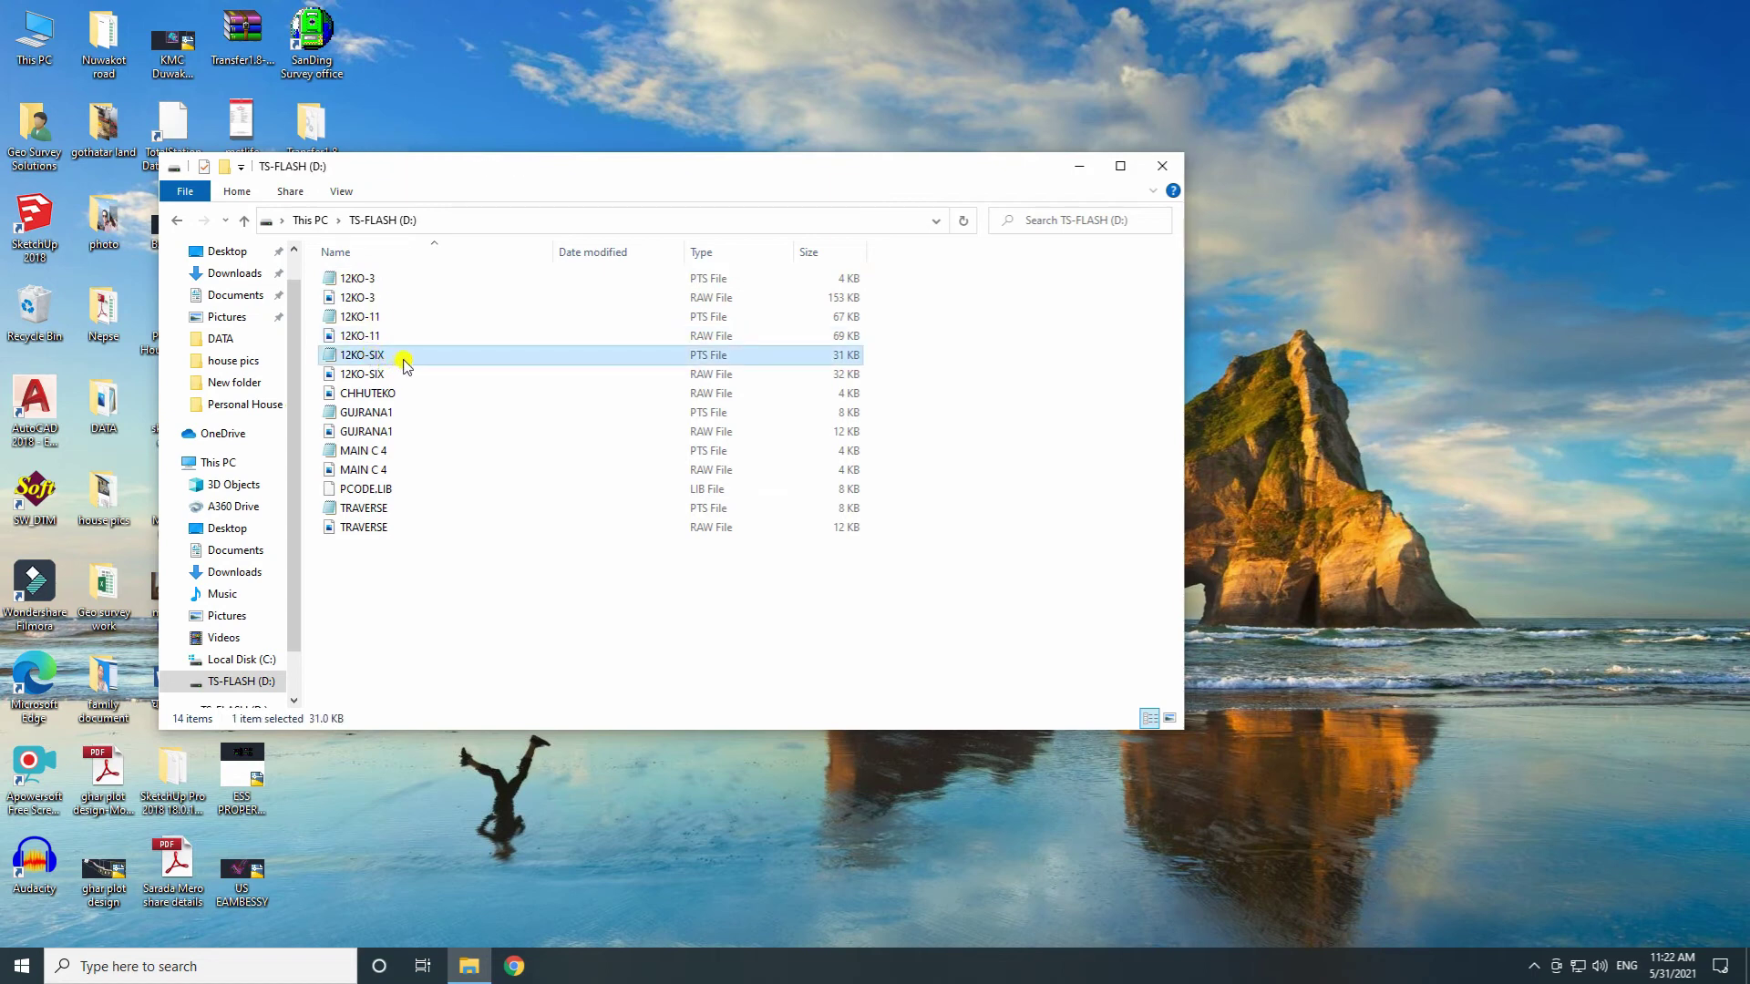
left_click(404, 368, "ctrl")
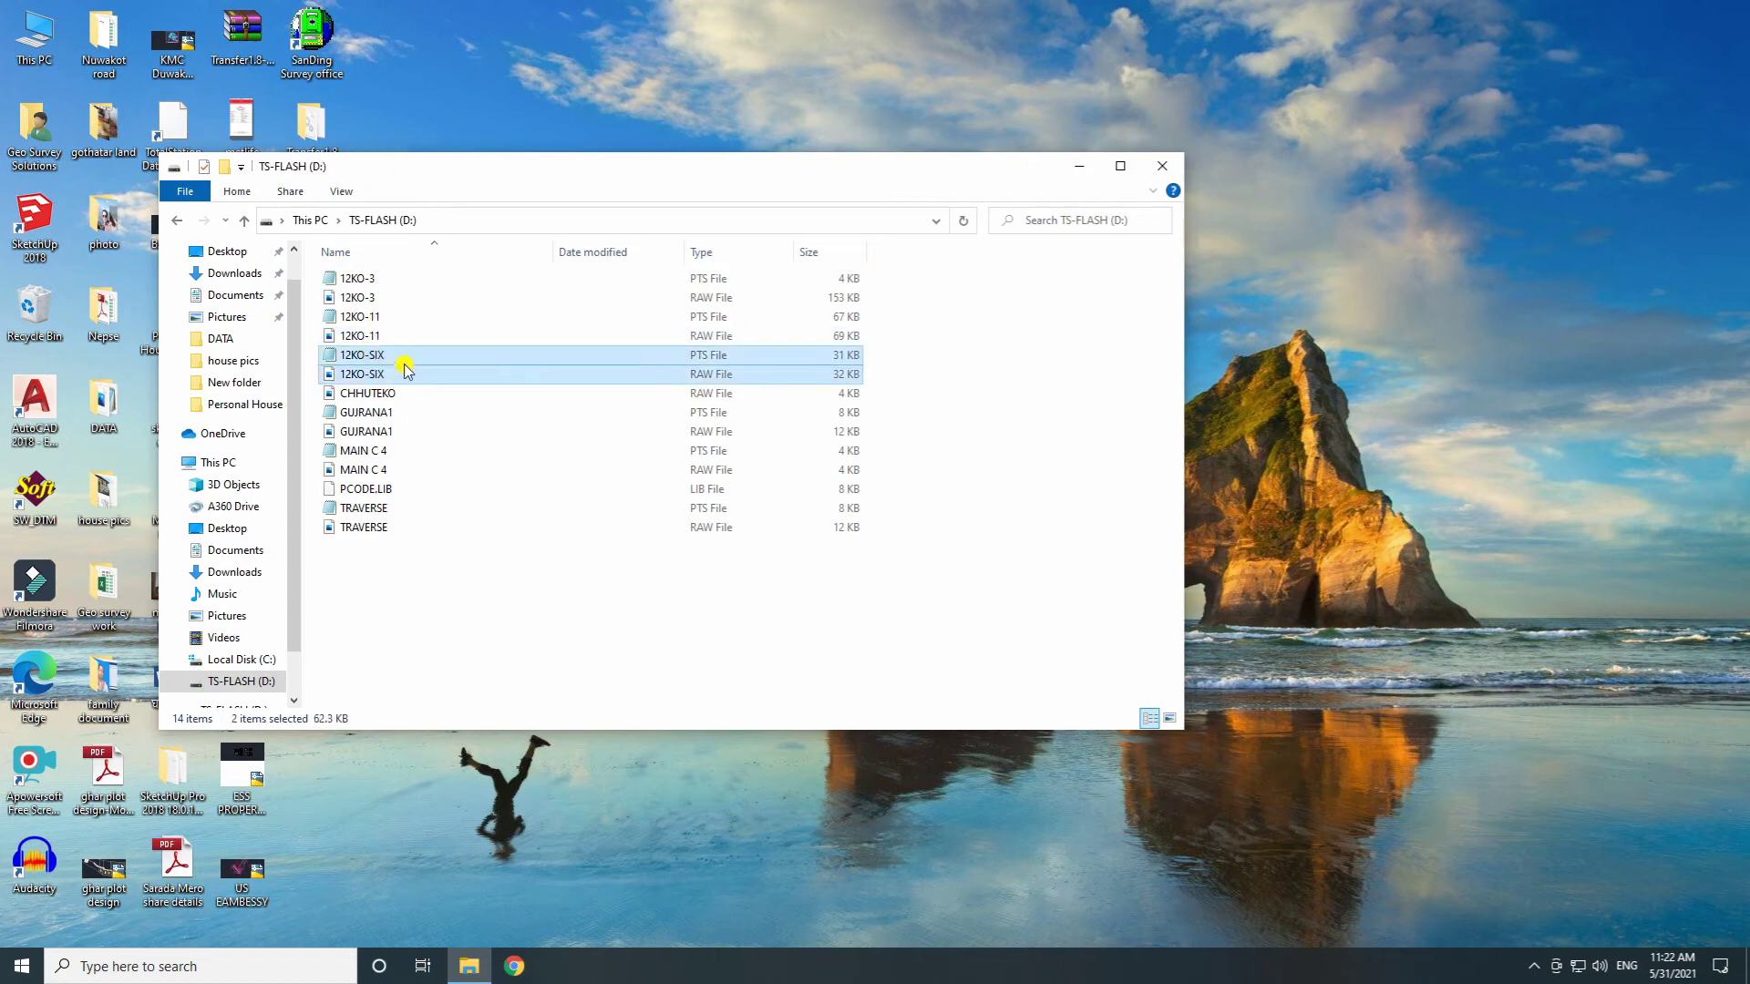
right_click(408, 357)
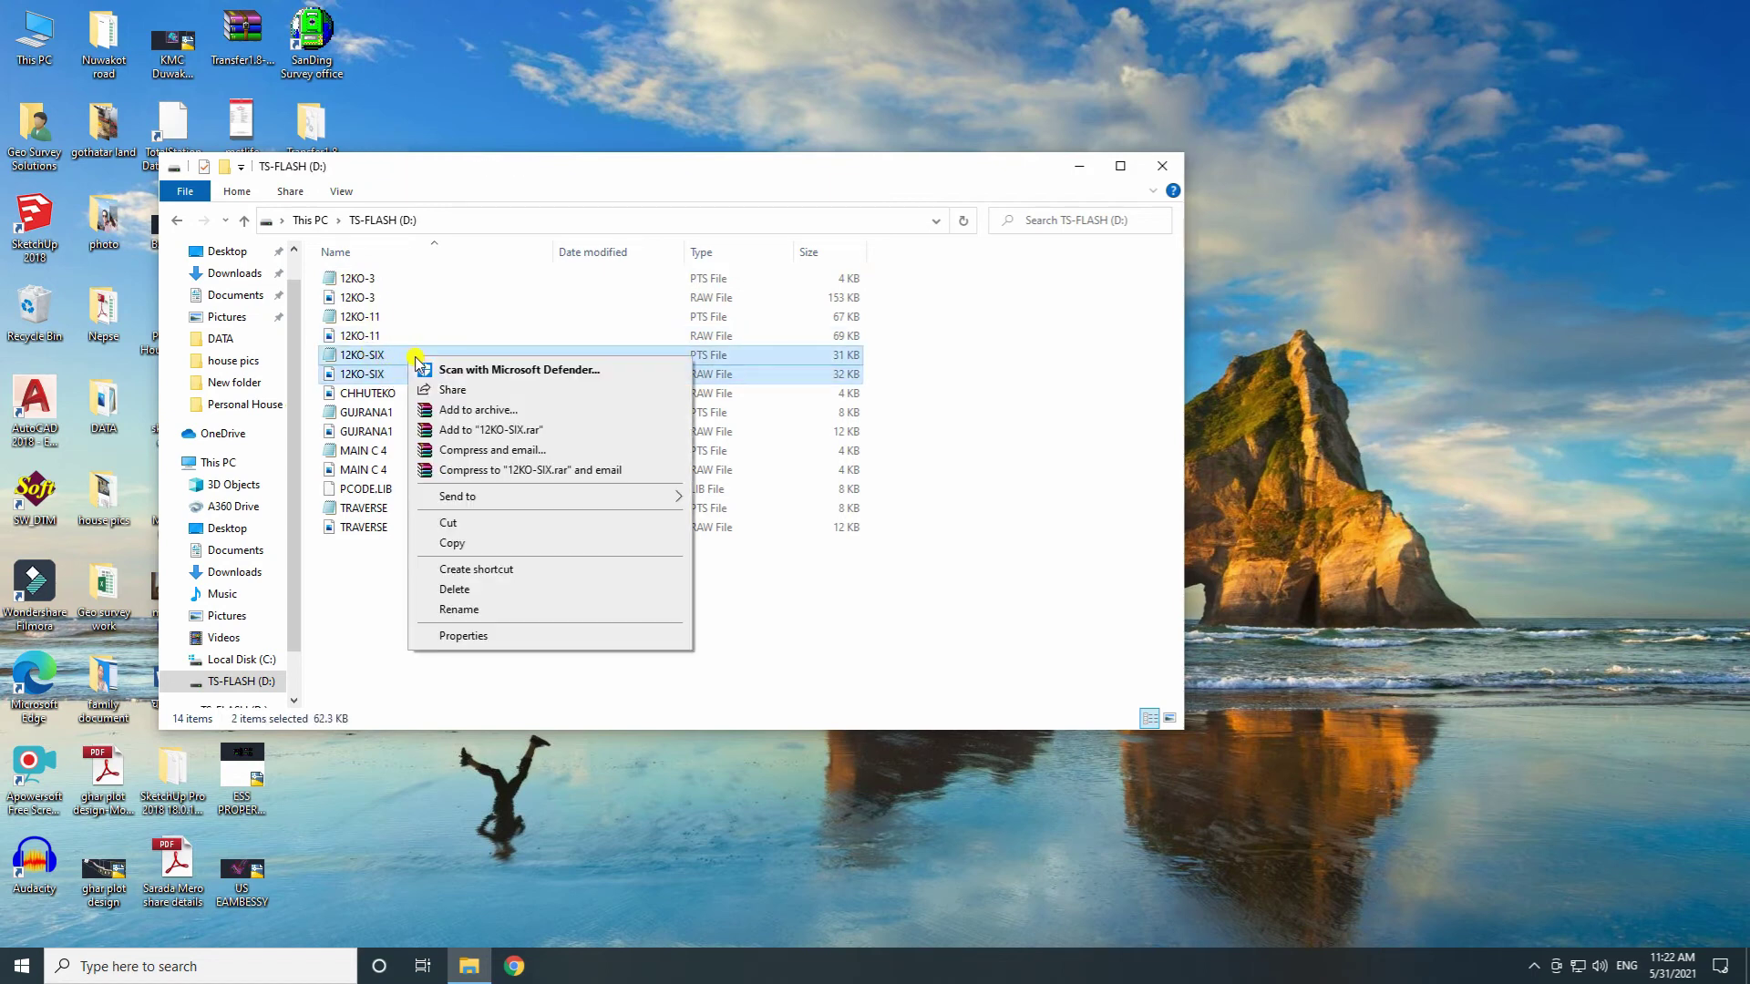
left_click(455, 544)
left_click(1076, 169)
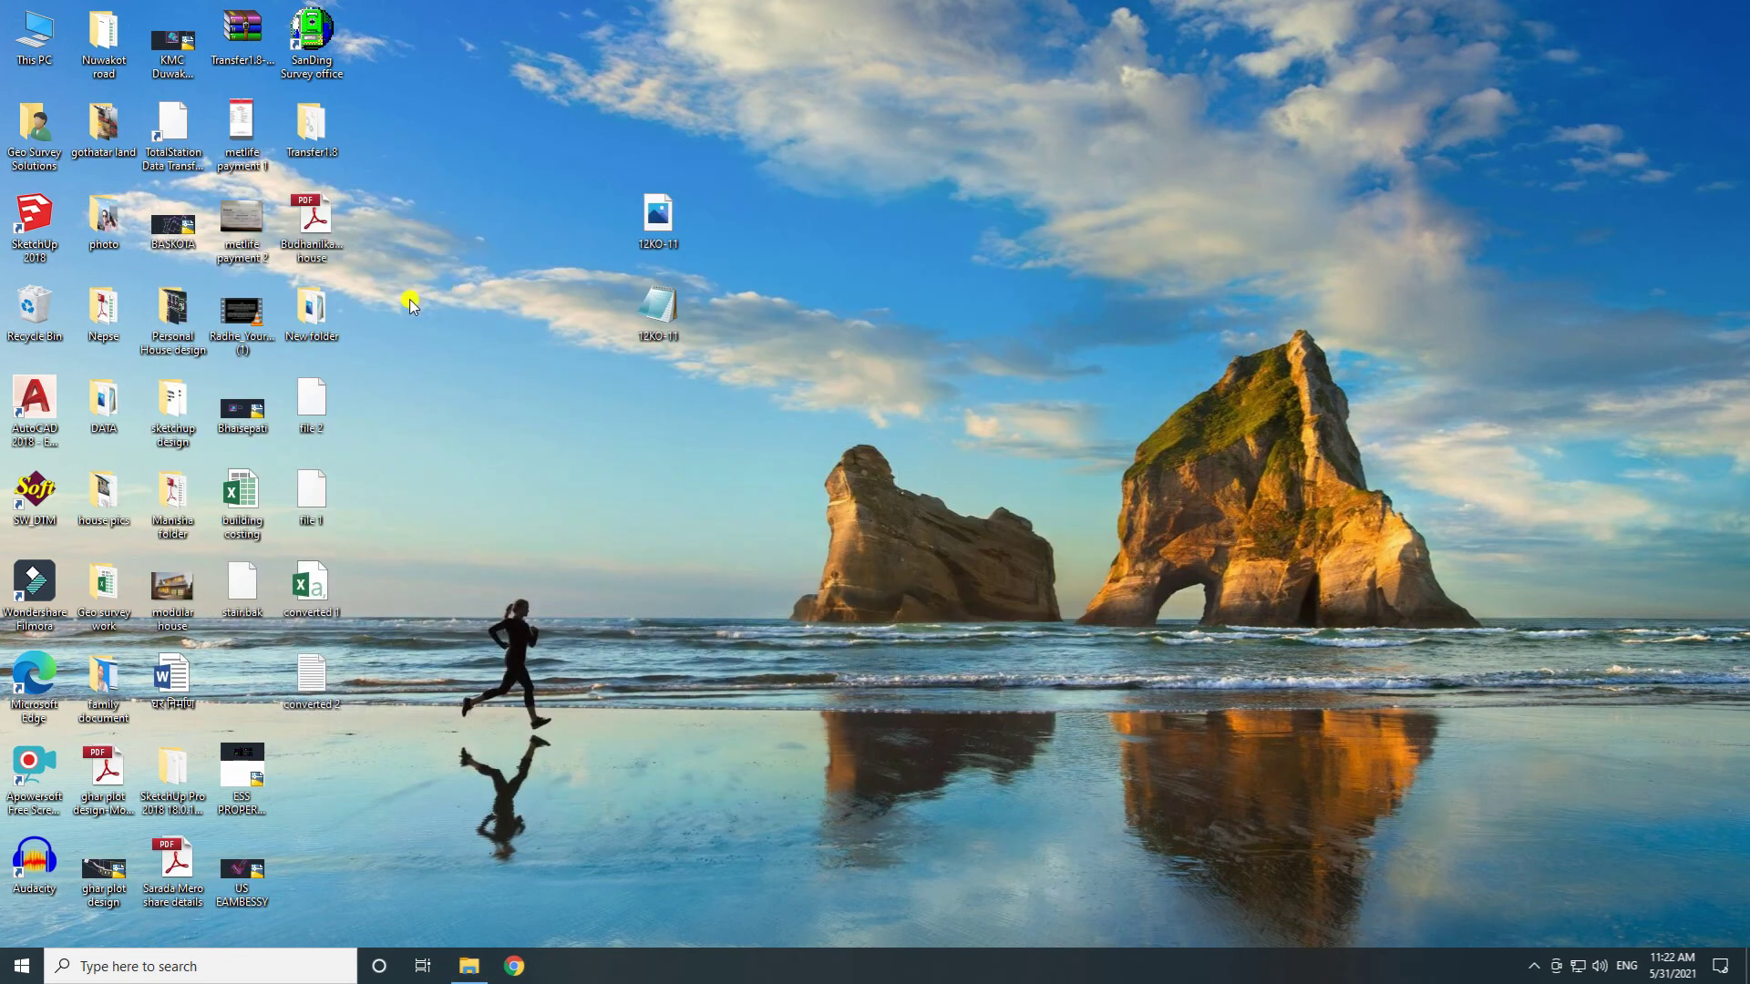
right_click(409, 280)
left_click(456, 359)
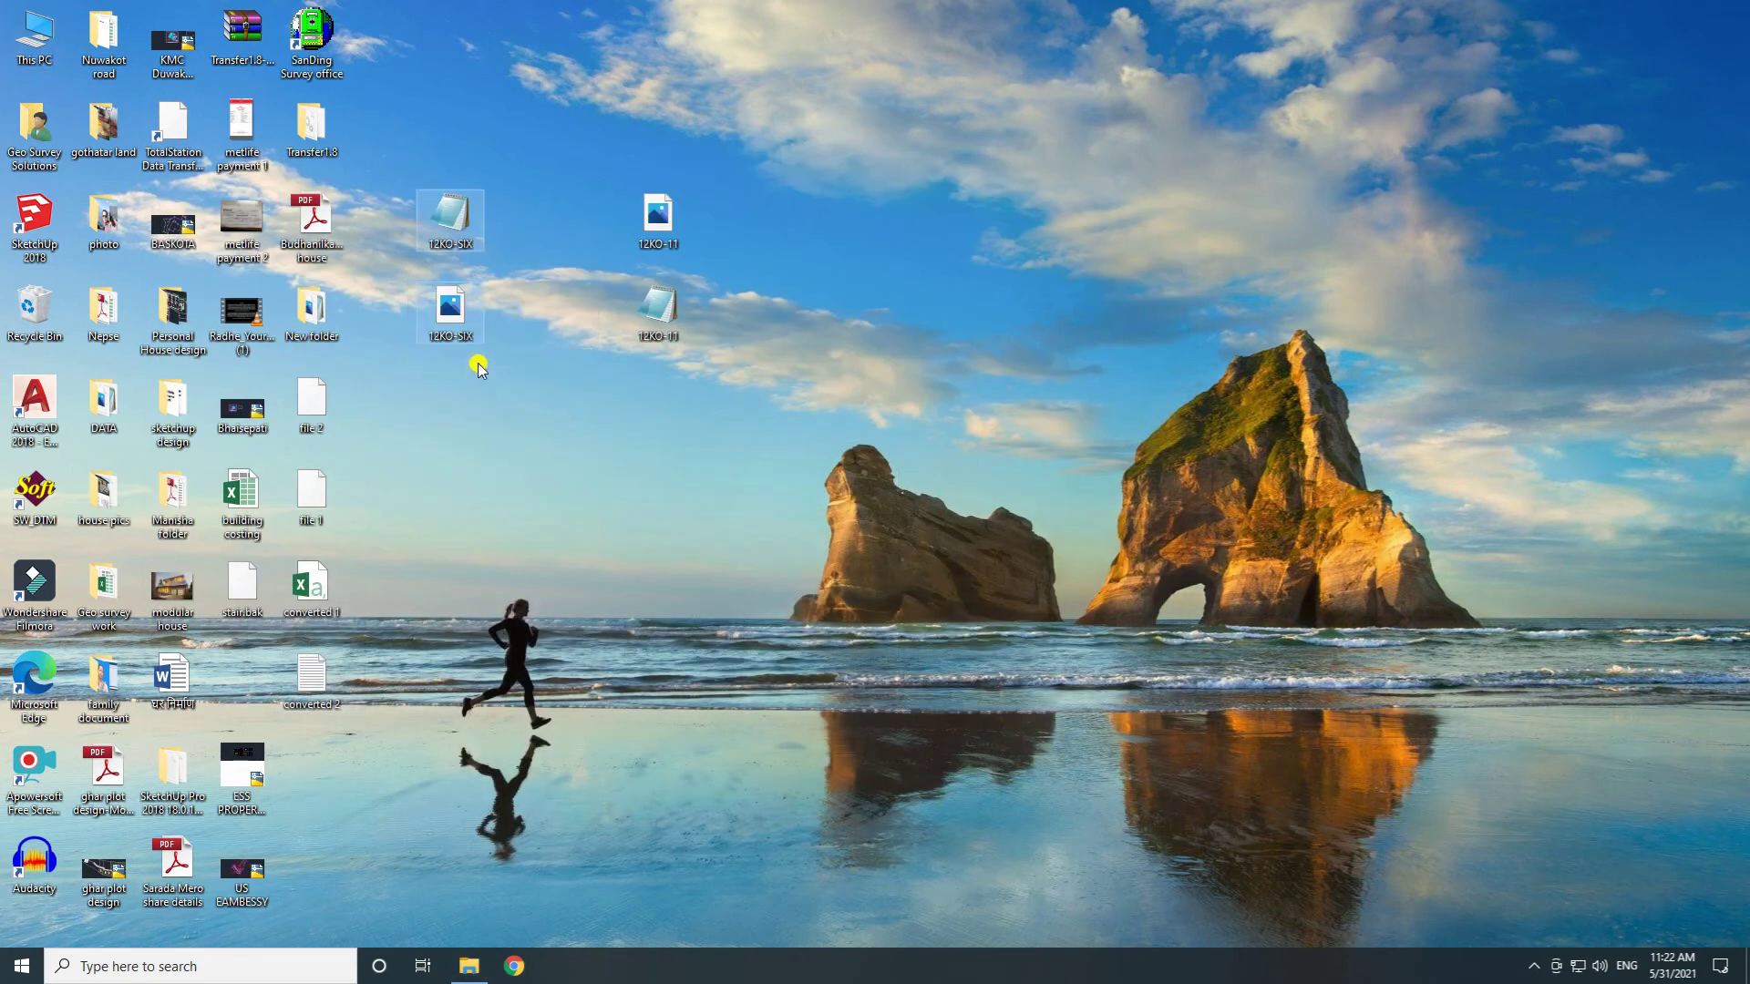
- Open the 12KO-SIX PTS file from the desktop to check whether its contents are readable, and close it
left_click(424, 648)
double_click(455, 226)
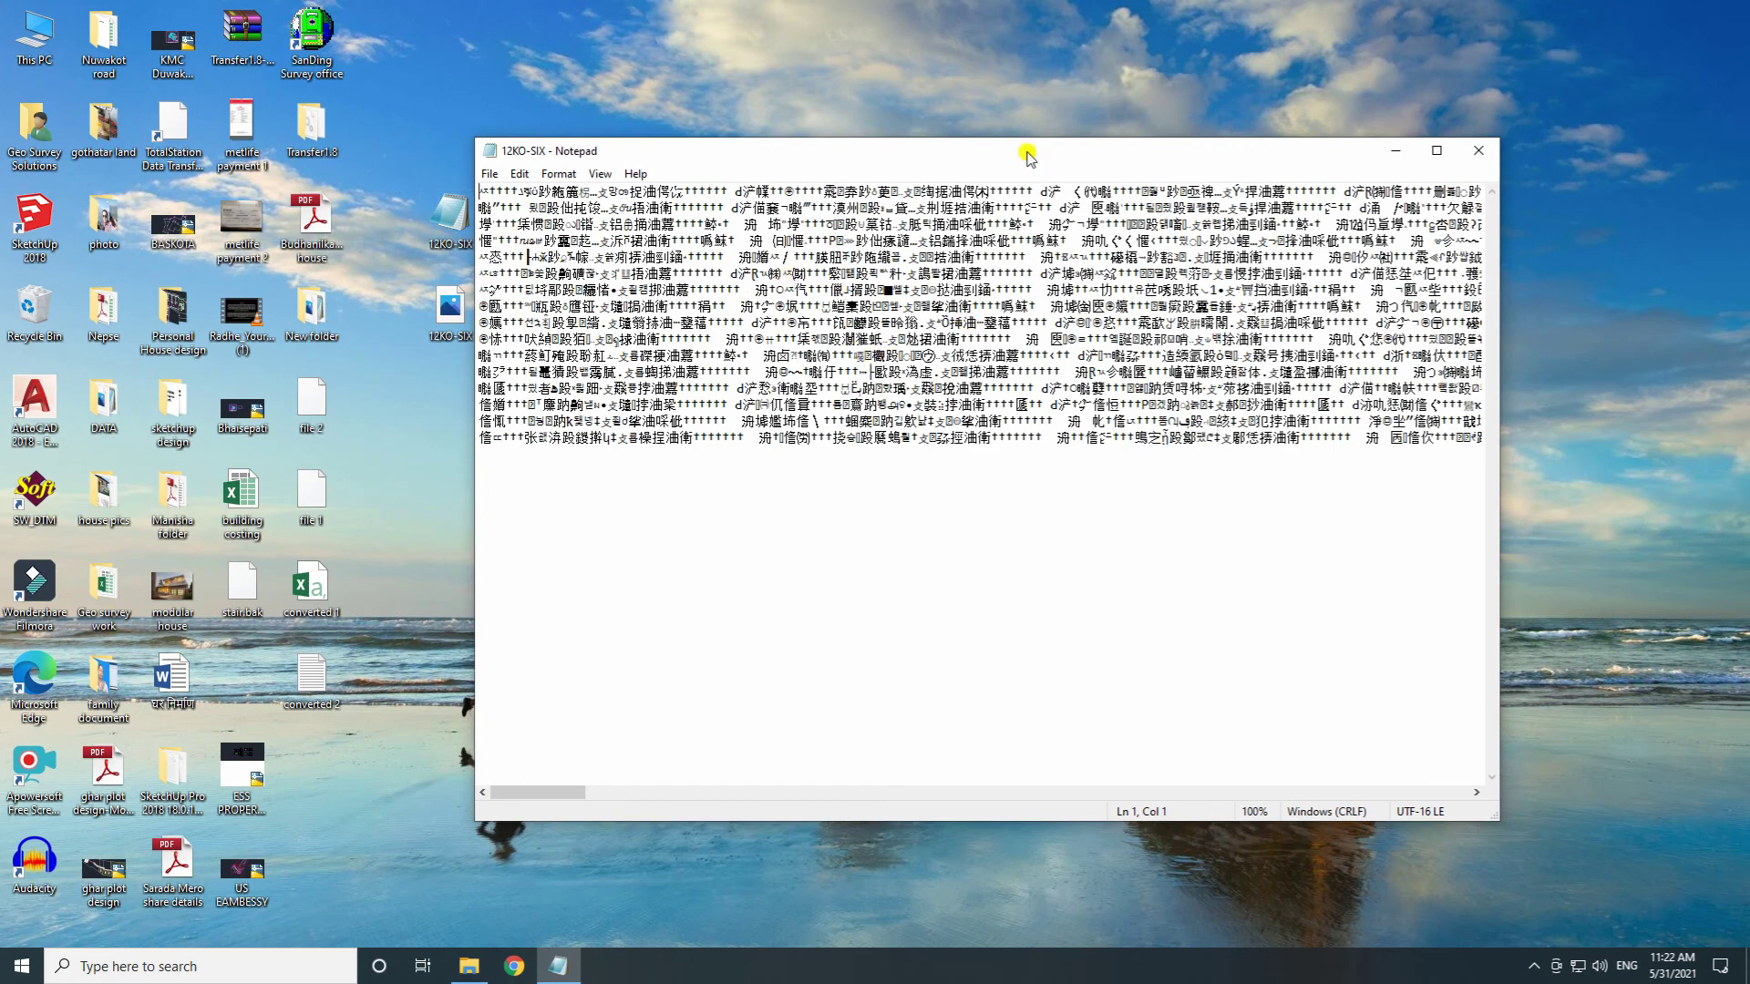
left_click(1474, 154)
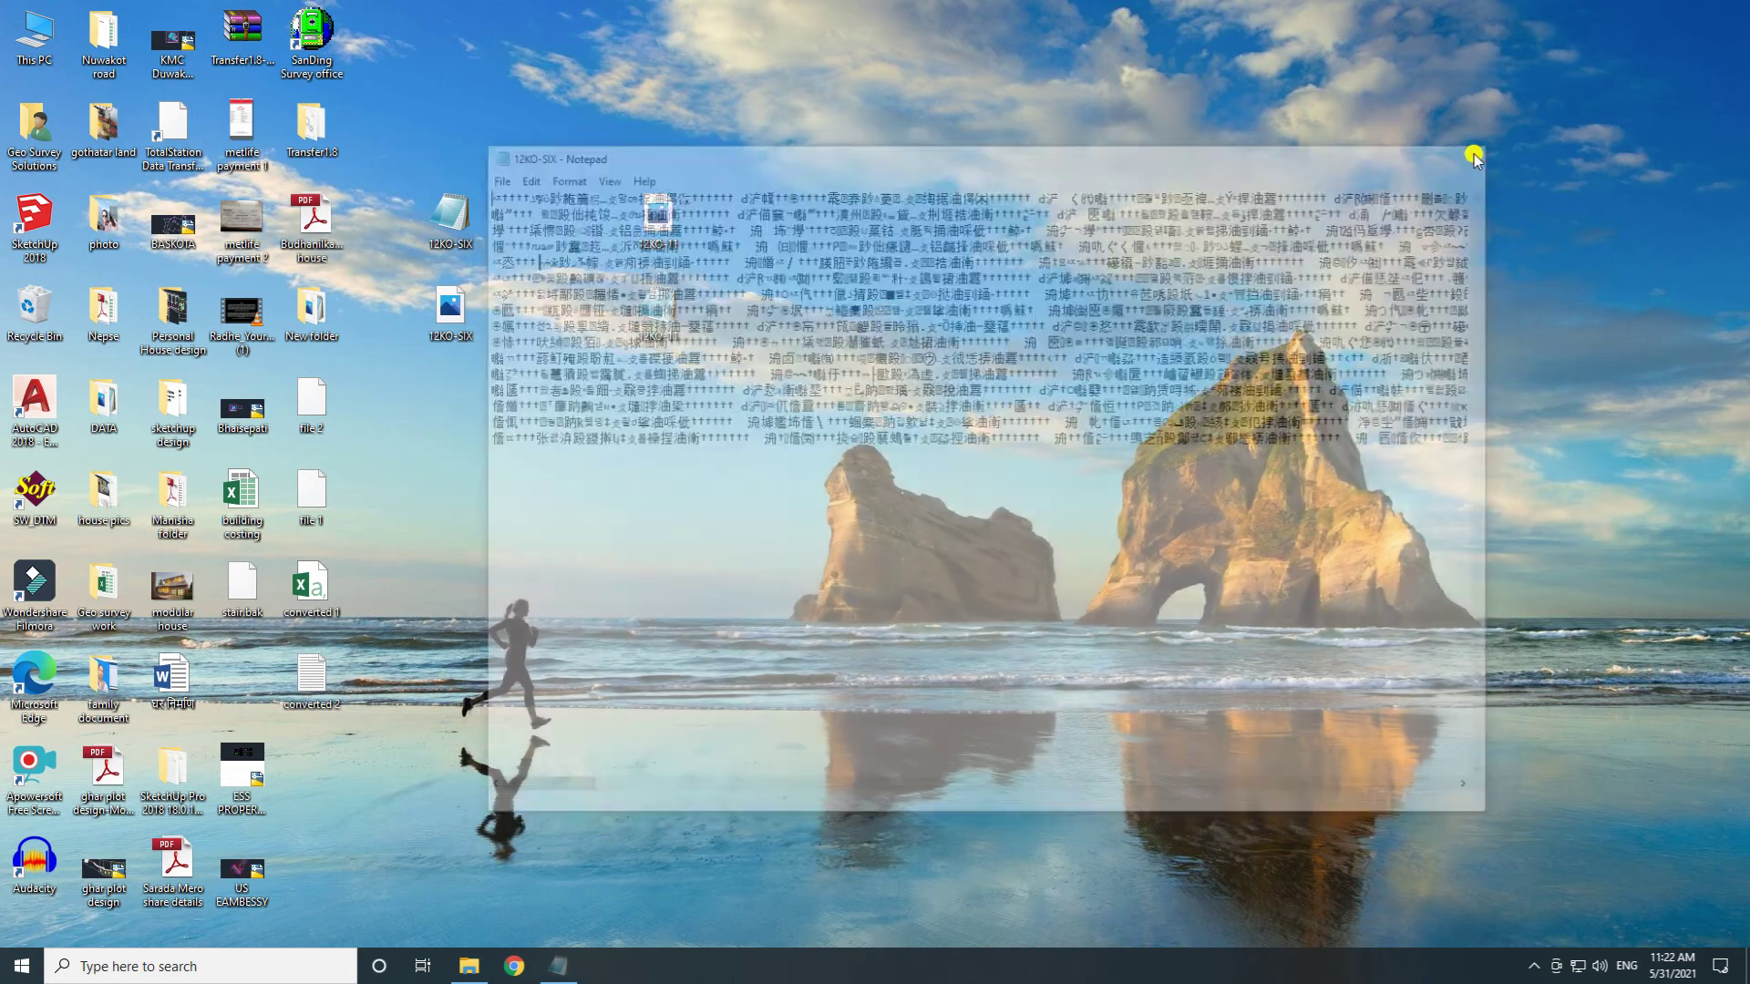
- Launch NTS-TRANSFER_V1.8 from the Transfer1.8 folder and open the 12KO-SIX PTS coordinate file from the desktop as an EMS memory file
double_click(311, 125)
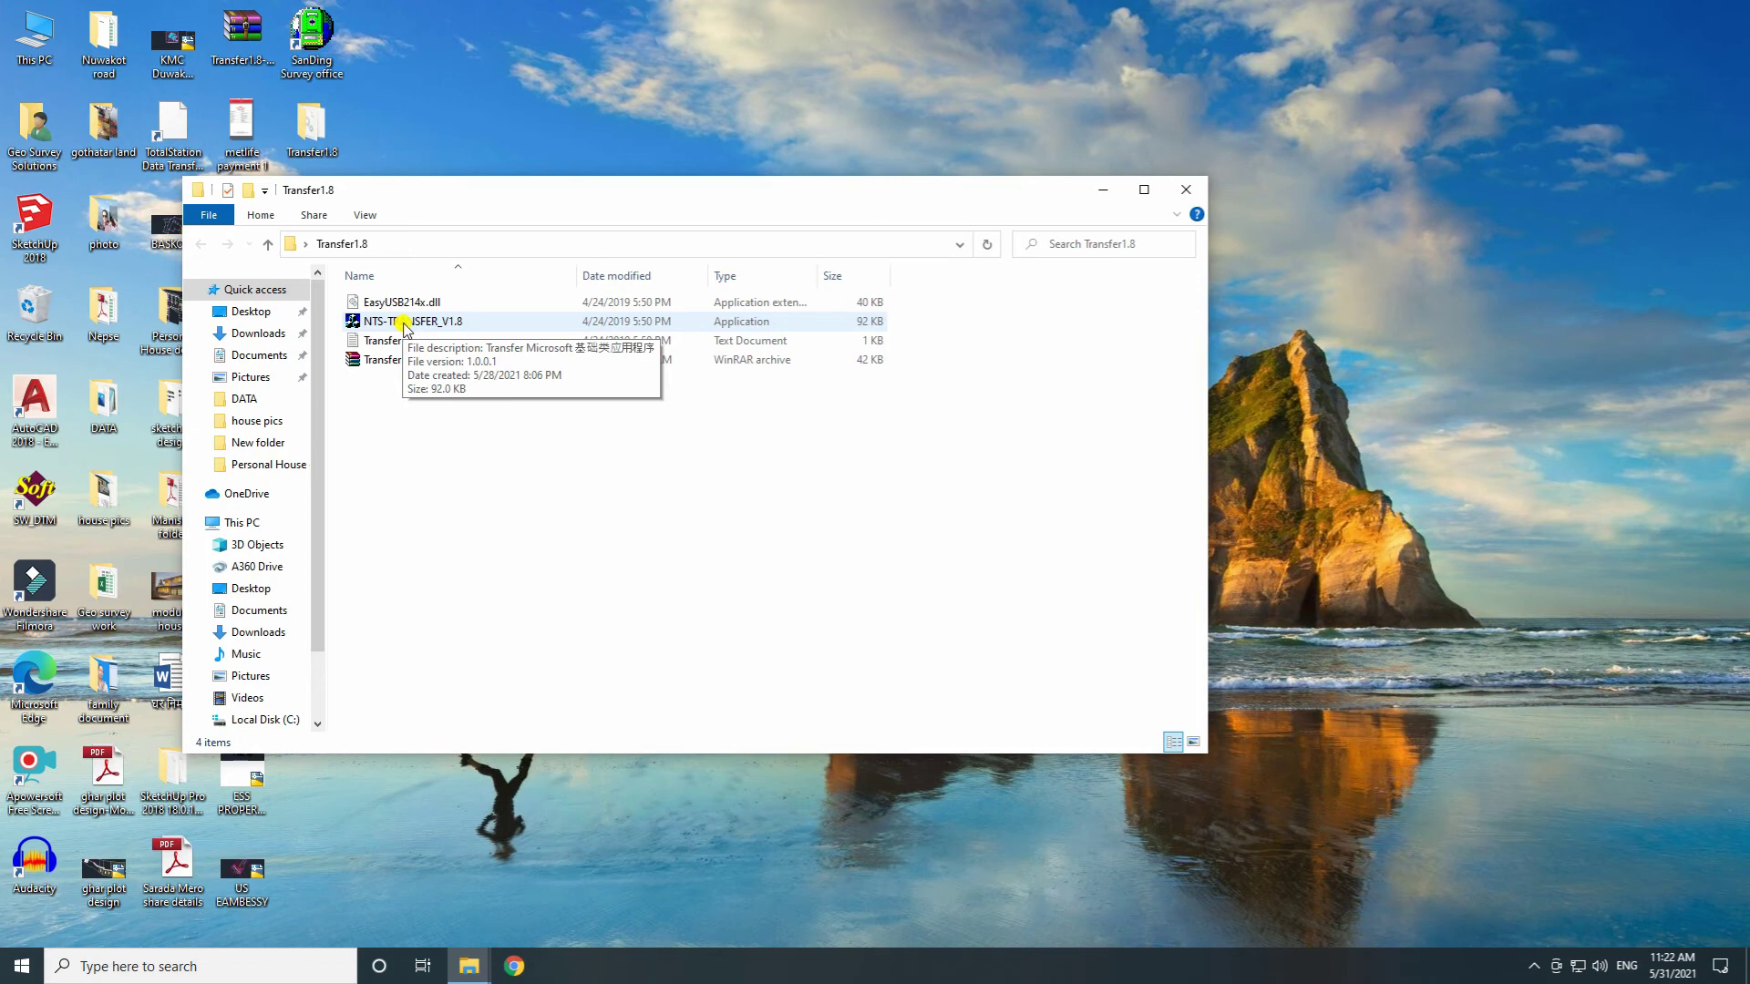
double_click(406, 324)
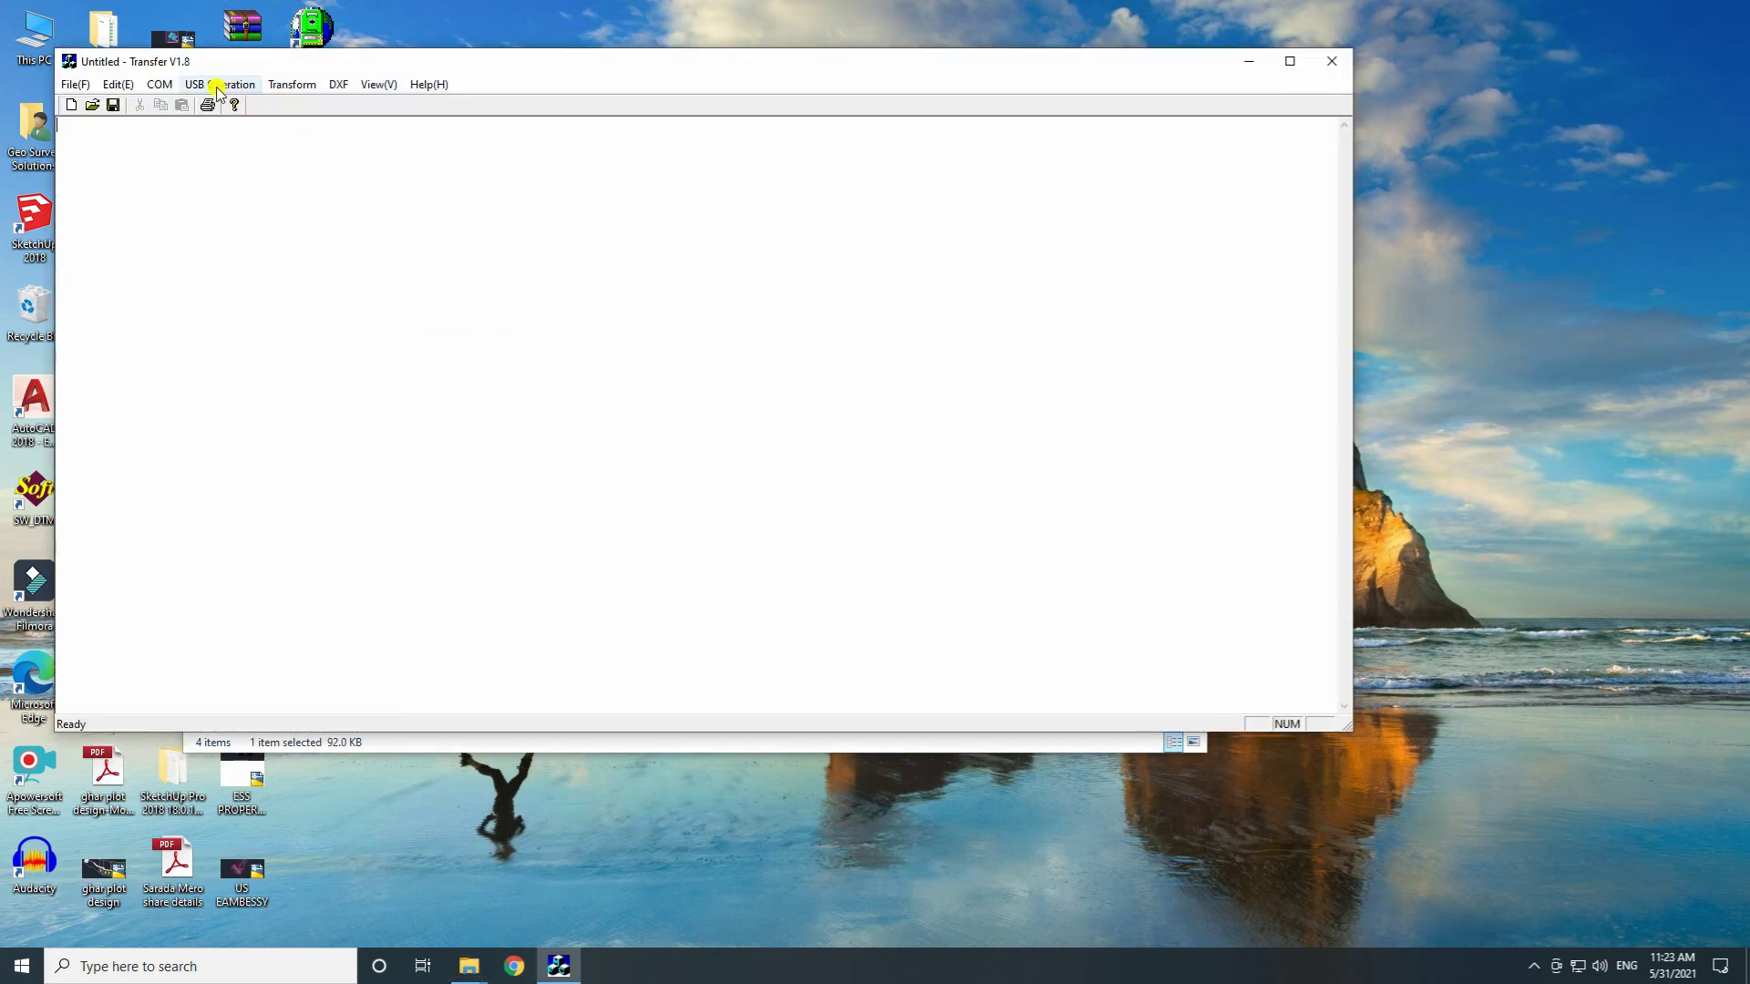
left_click(220, 84)
mouse_move(246, 107)
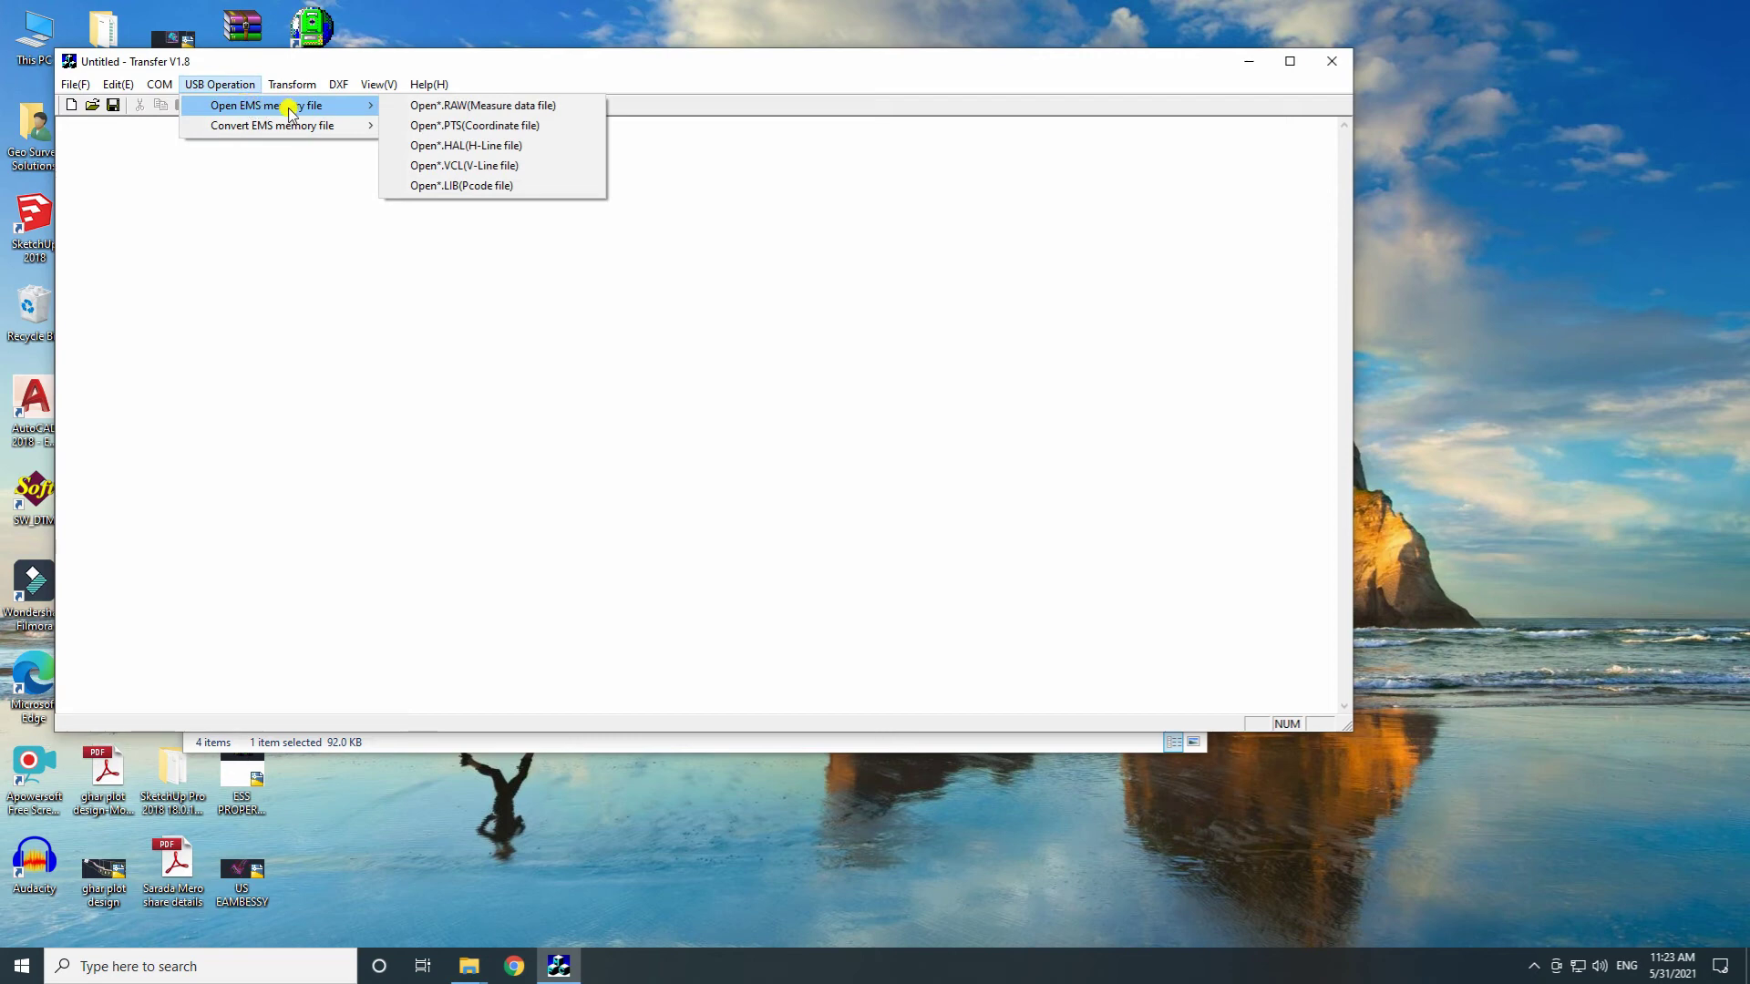
left_click(422, 127)
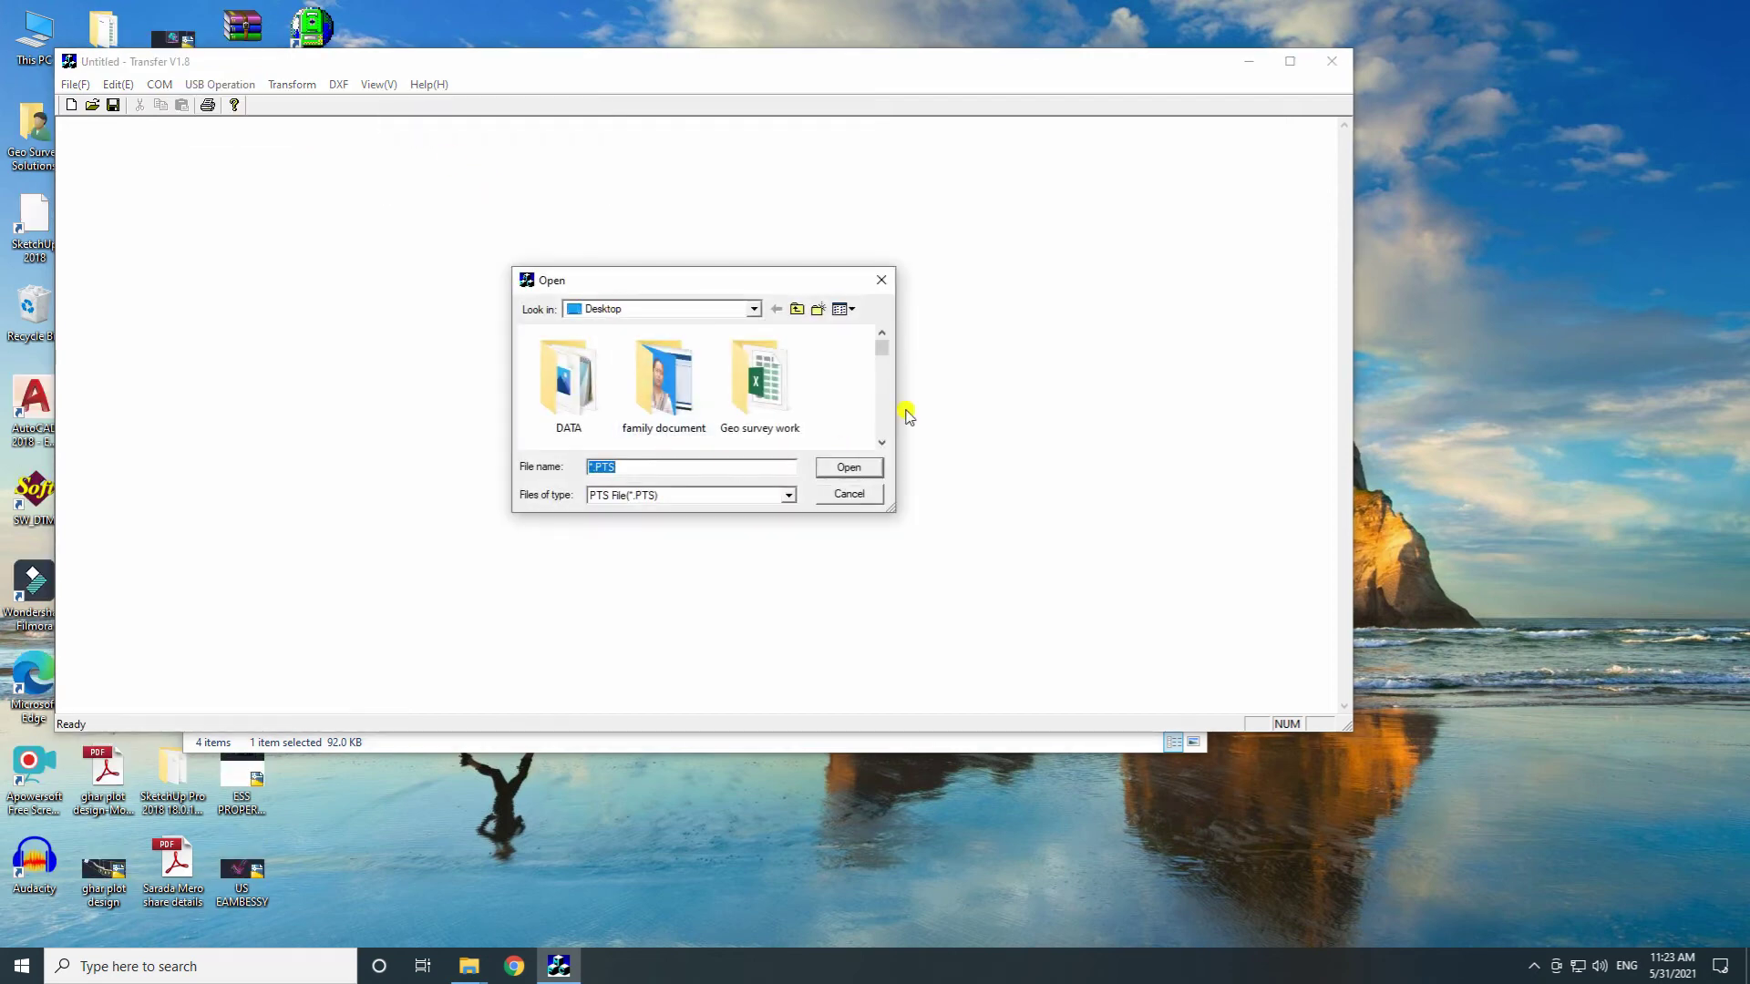
left_click(882, 443)
left_click(881, 443)
left_click(881, 443)
left_click(881, 443)
left_click(881, 443)
left_click(881, 443)
left_click(882, 443)
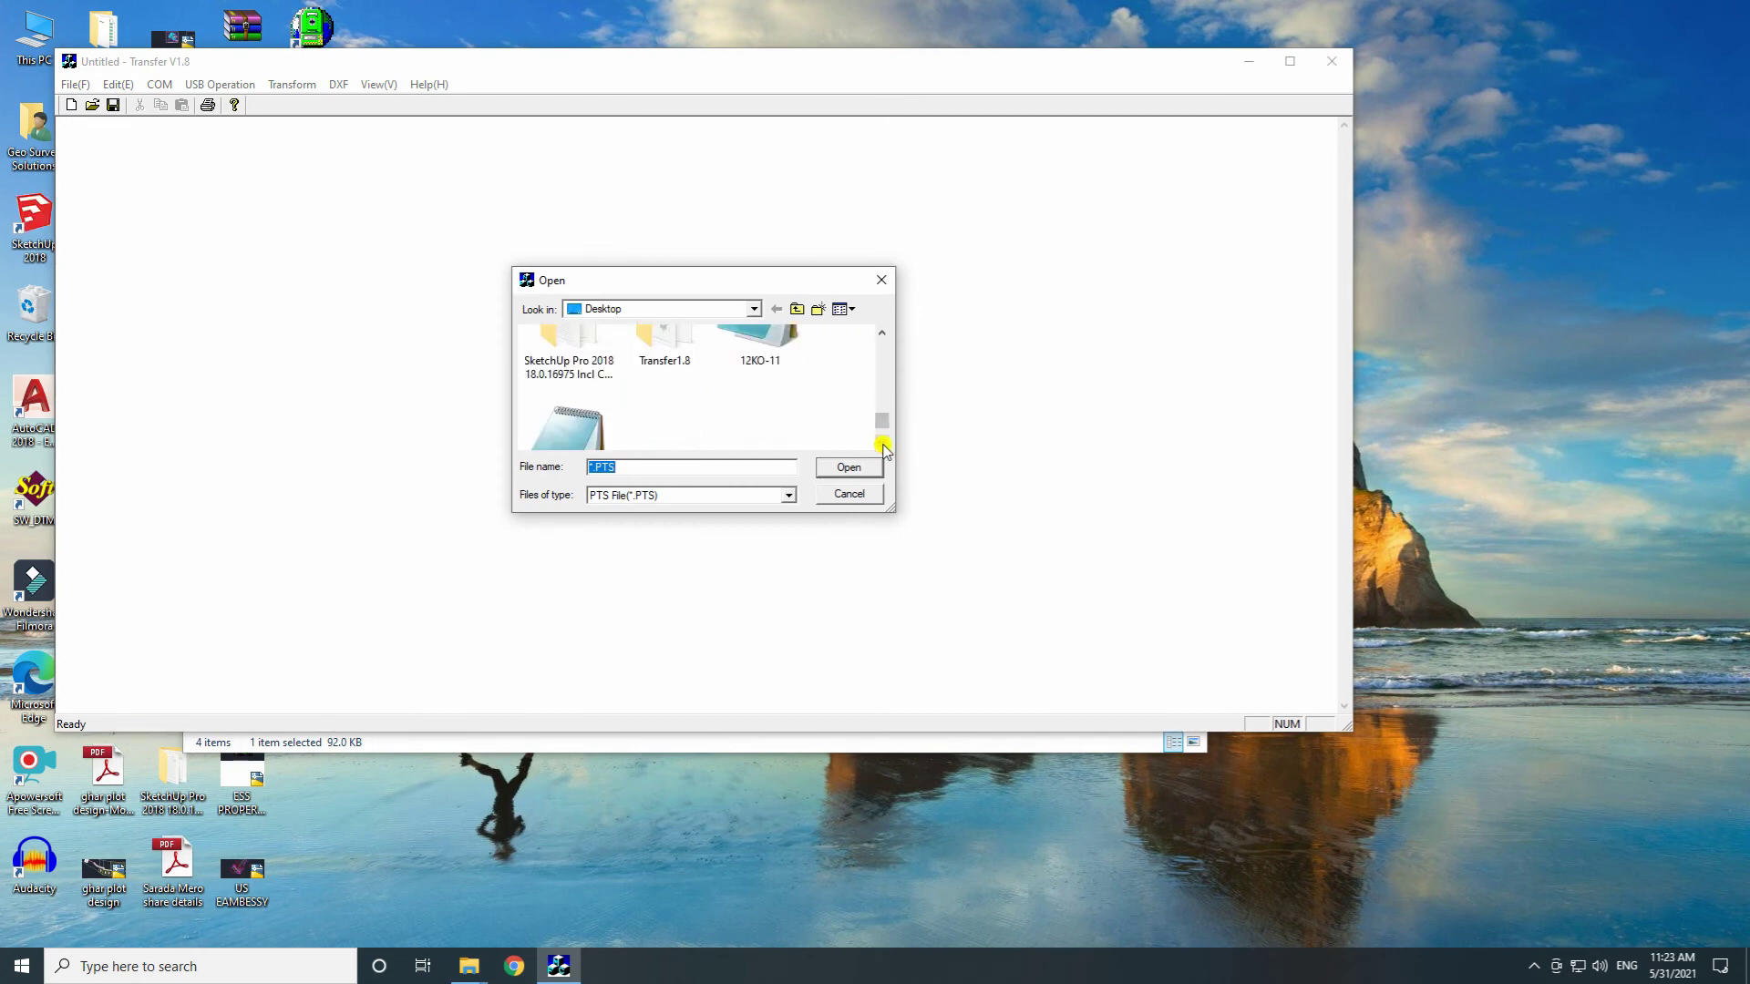
left_click(881, 442)
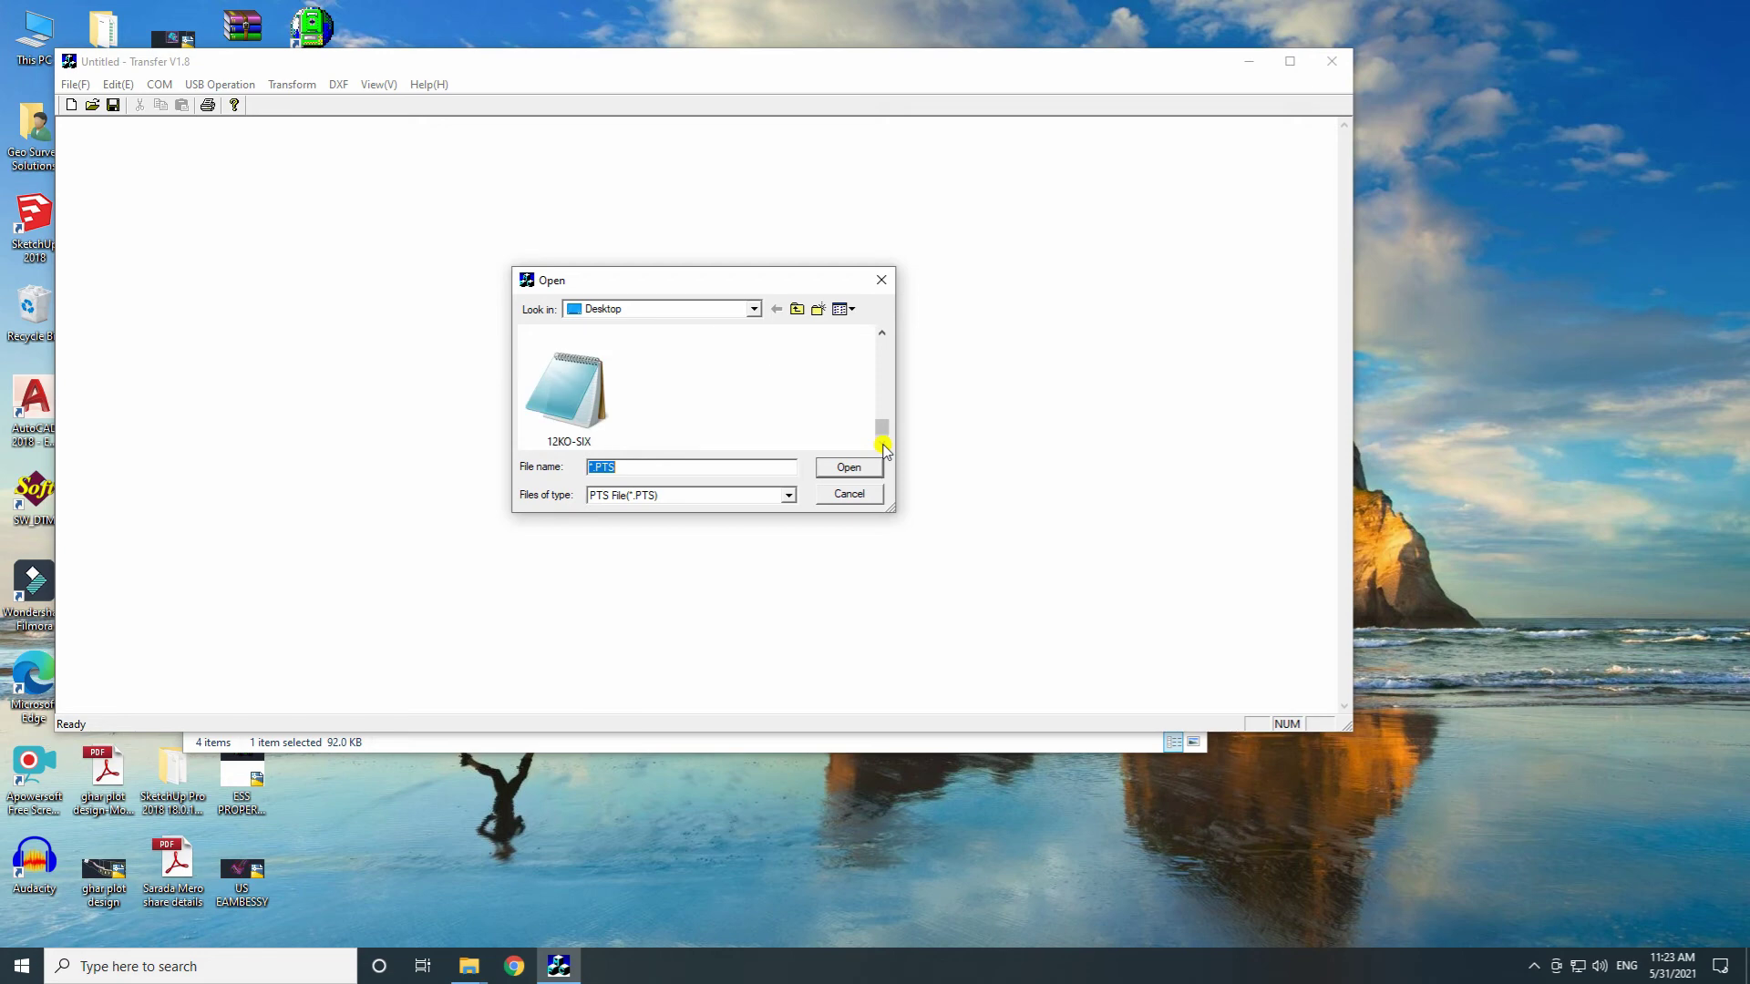
left_click(588, 396)
left_click(834, 467)
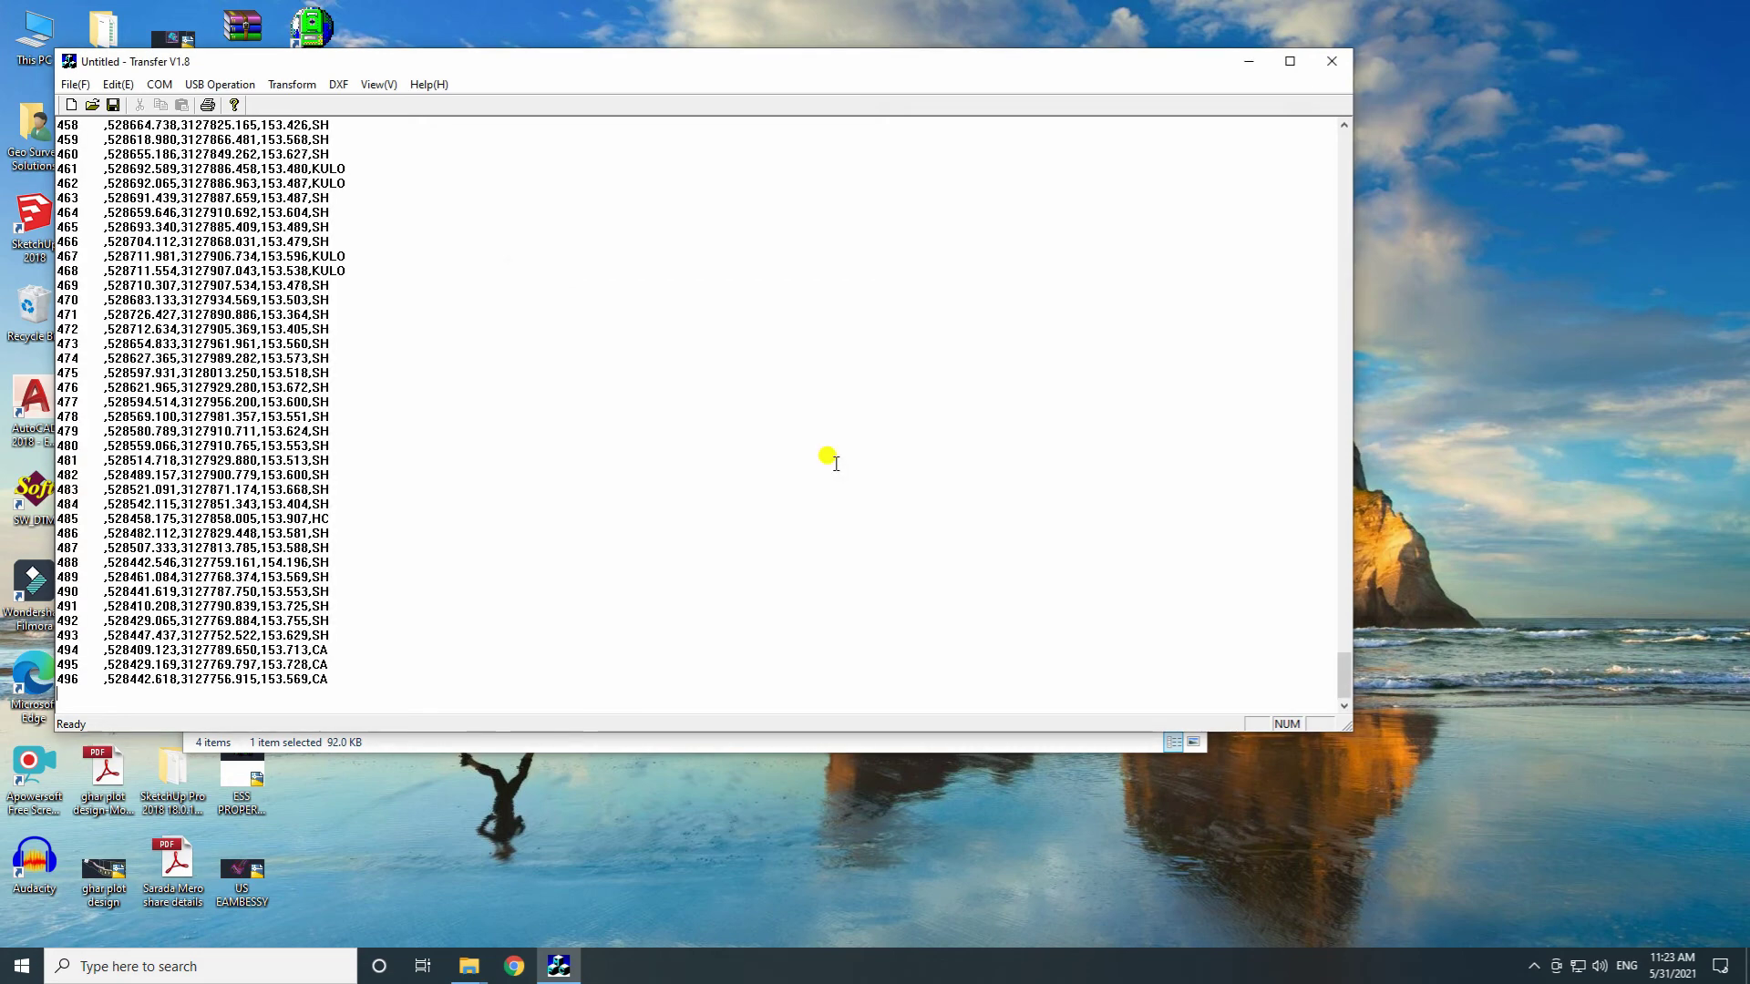
- Review the converted coordinates, save them to the desktop as 1, and close the transfer program and the Transfer1.8 folder
scroll(136, 173, "up", 17)
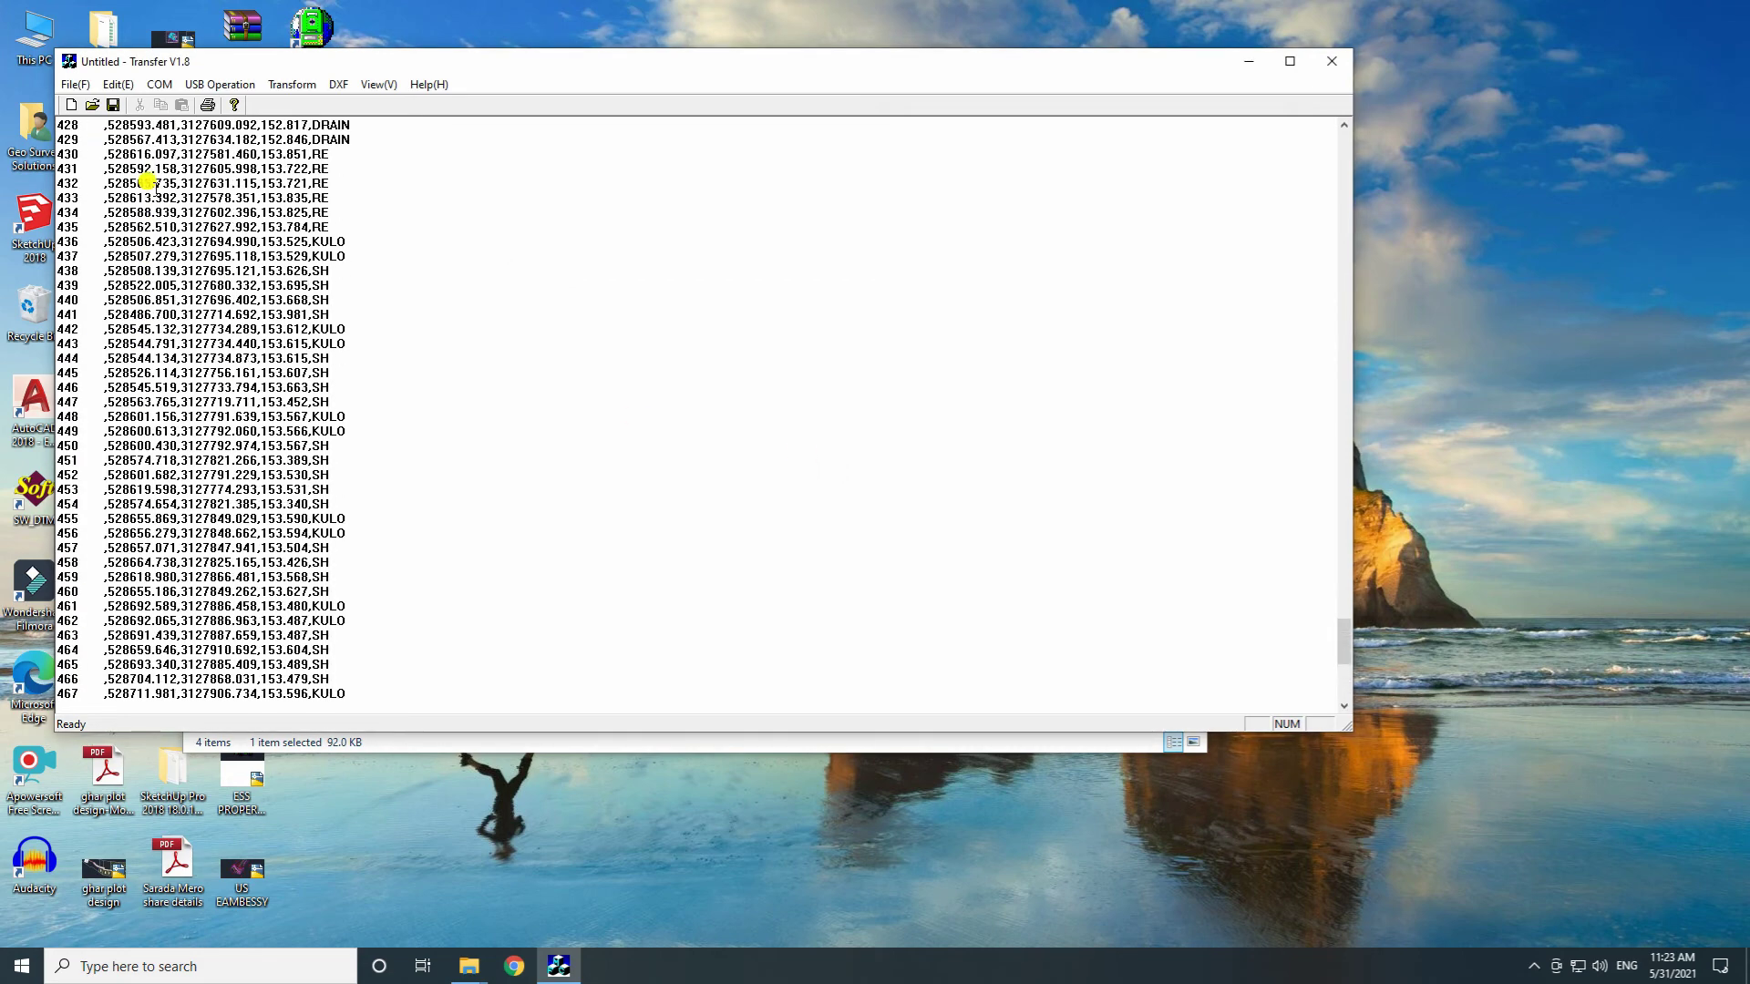
scroll(136, 178, "up", 20)
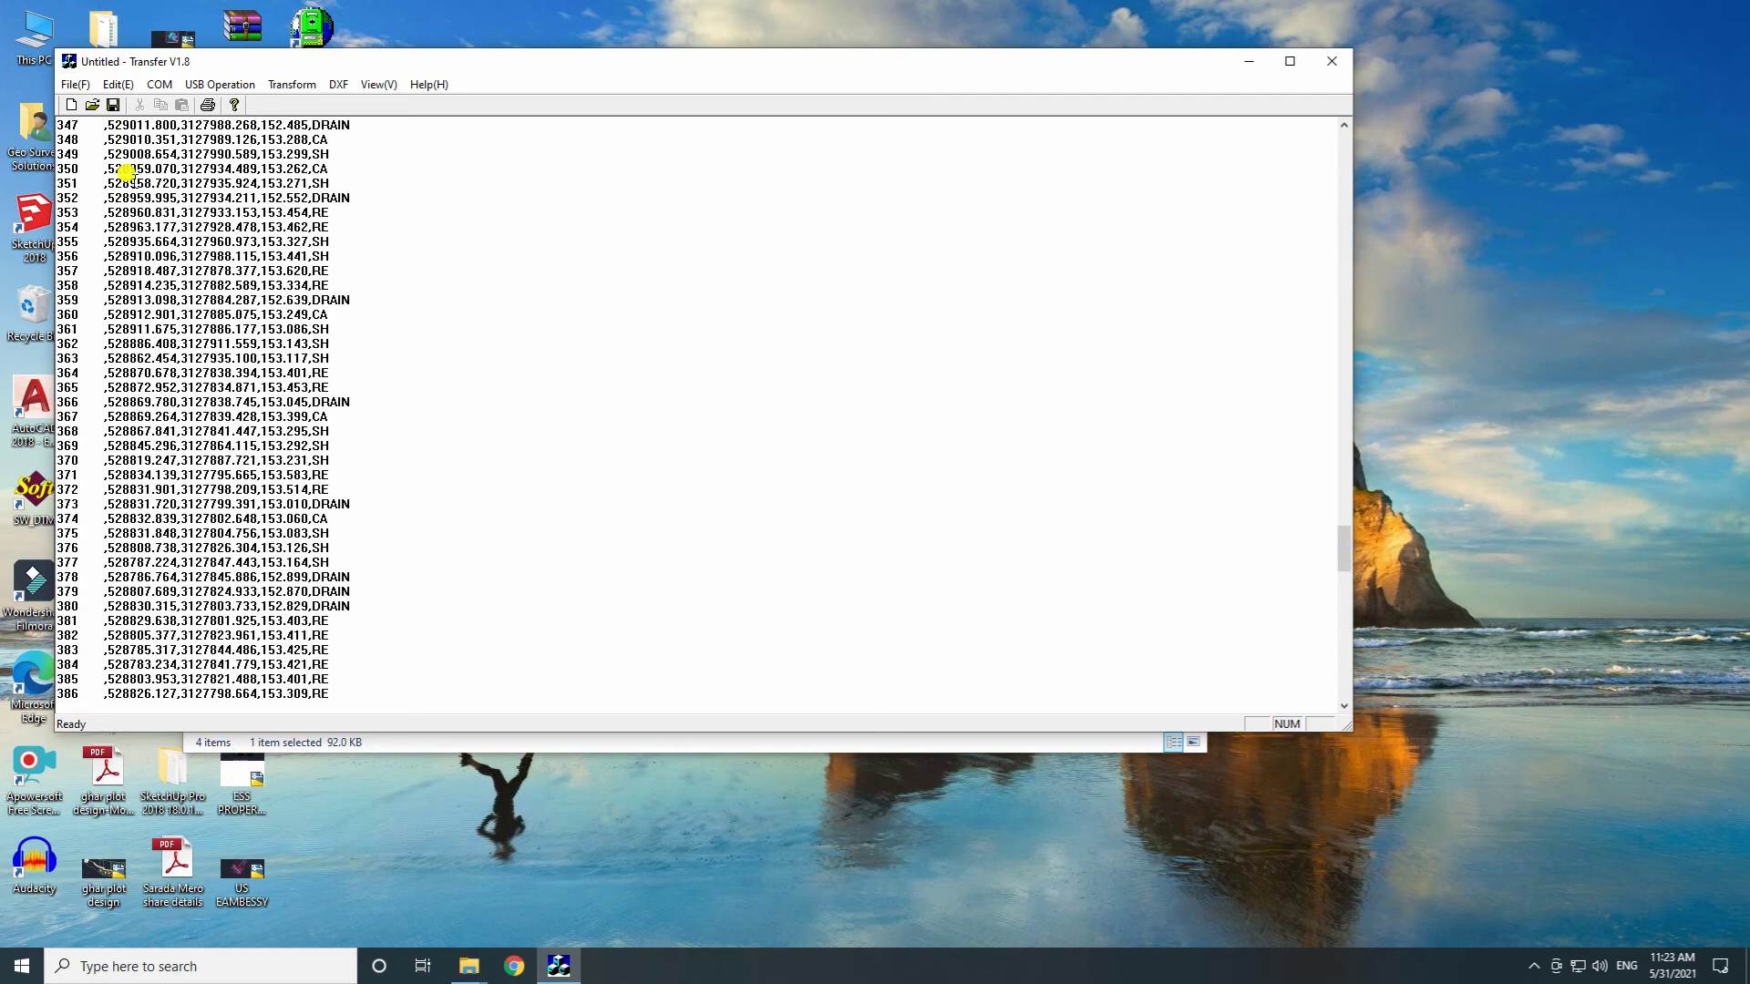
scroll(123, 169, "up", 20)
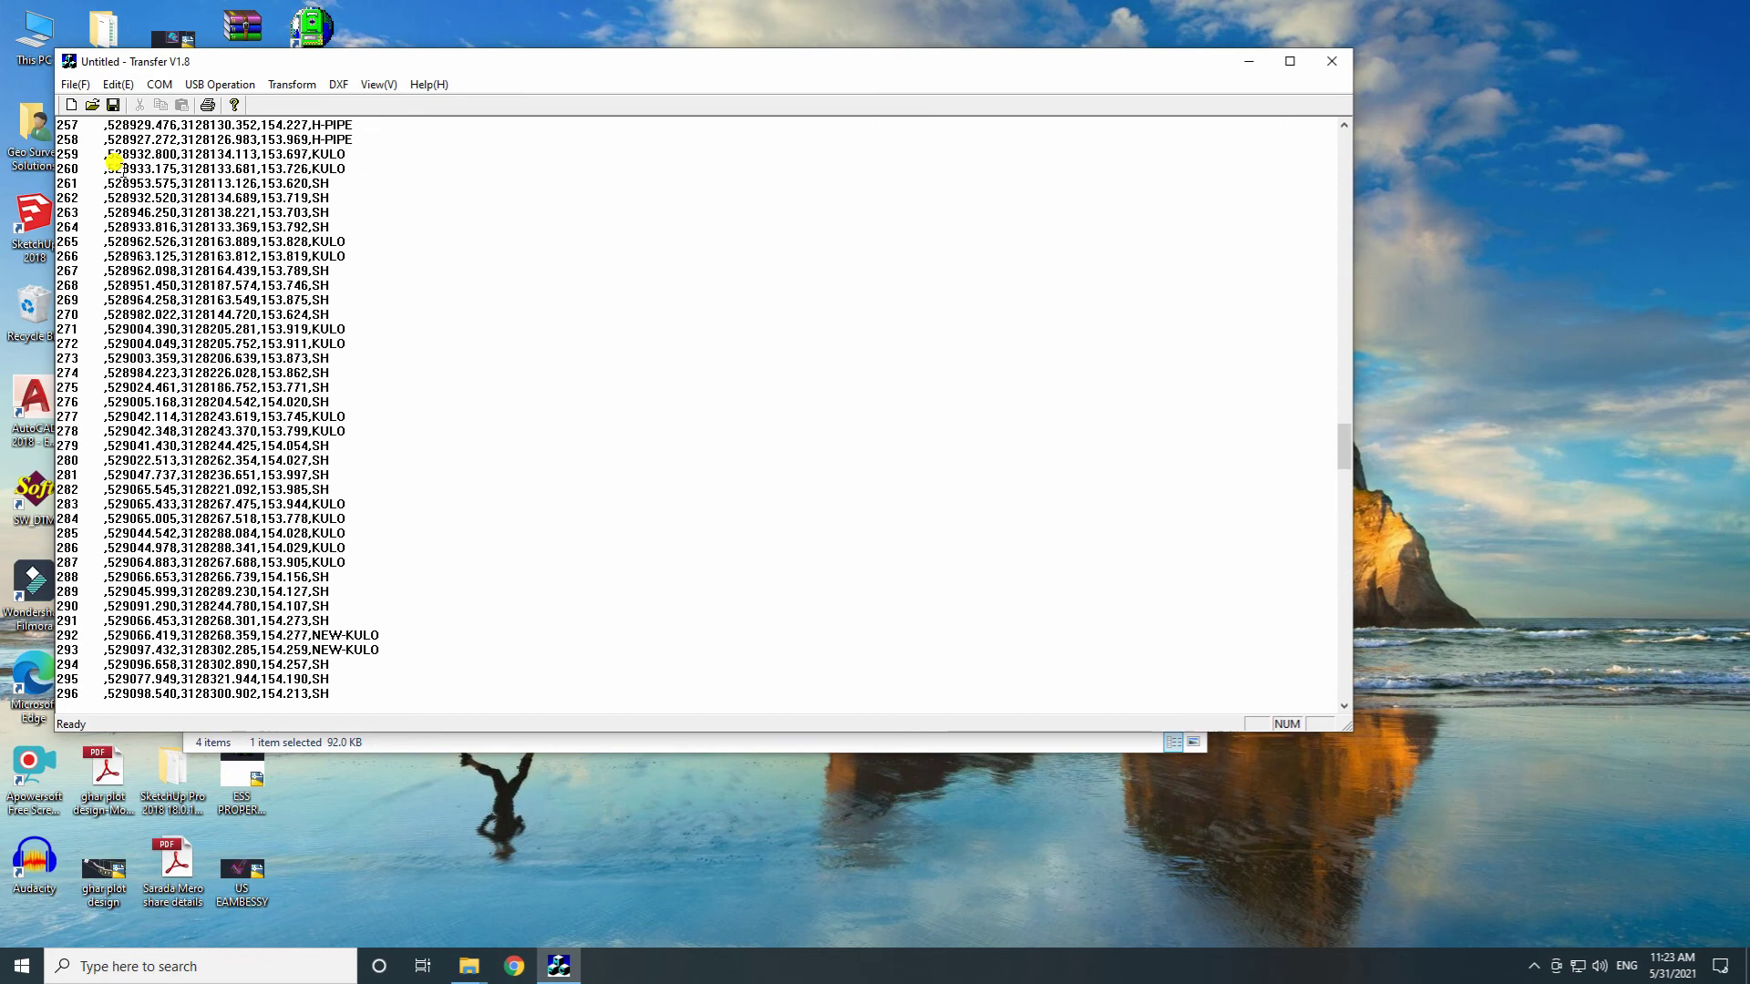
scroll(100, 178, "up", 12)
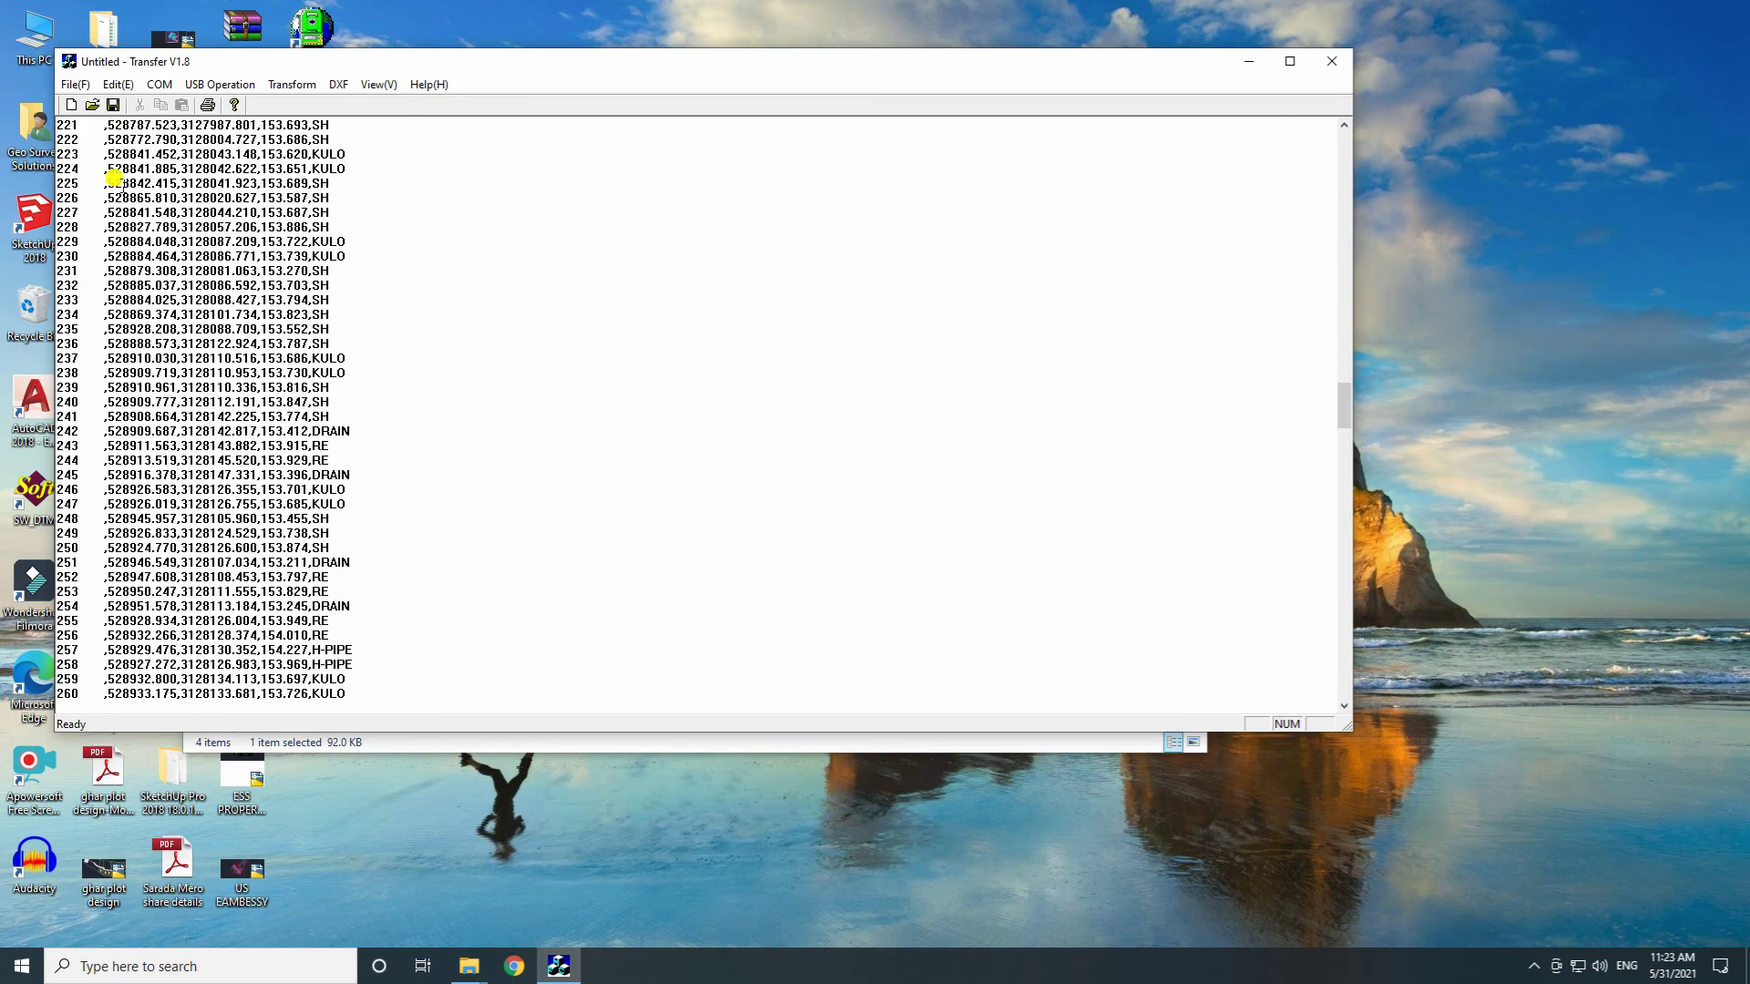
left_click(76, 82)
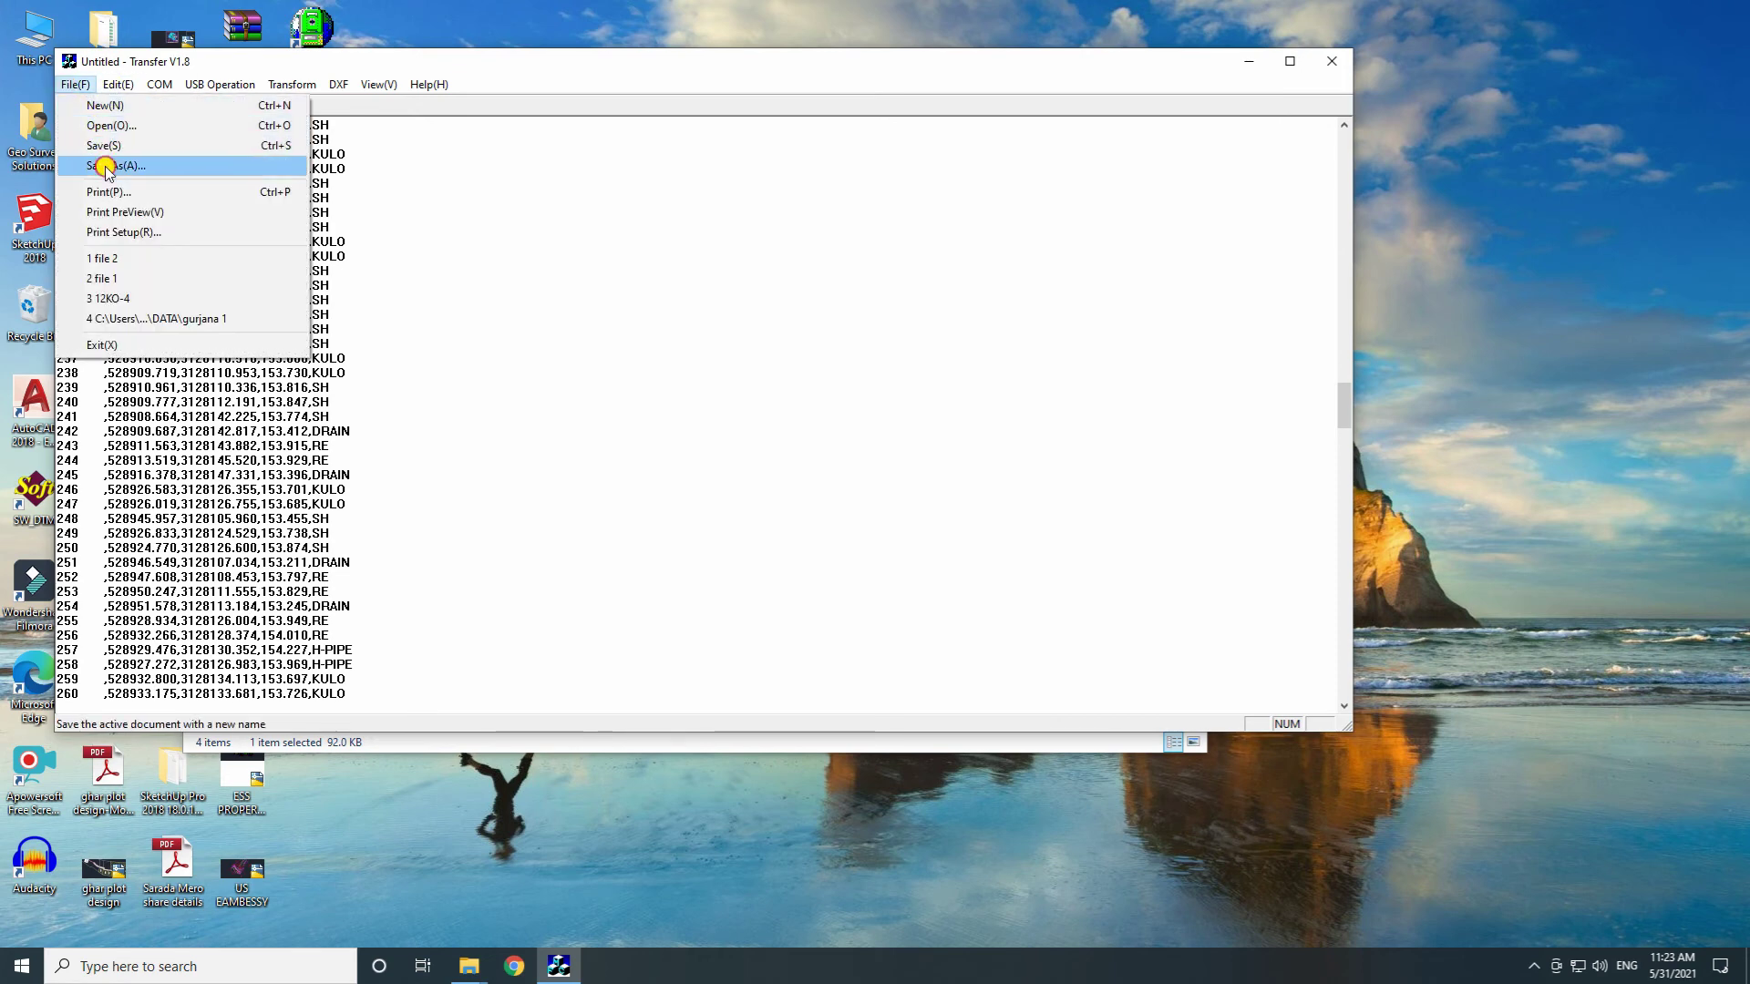
left_click(105, 164)
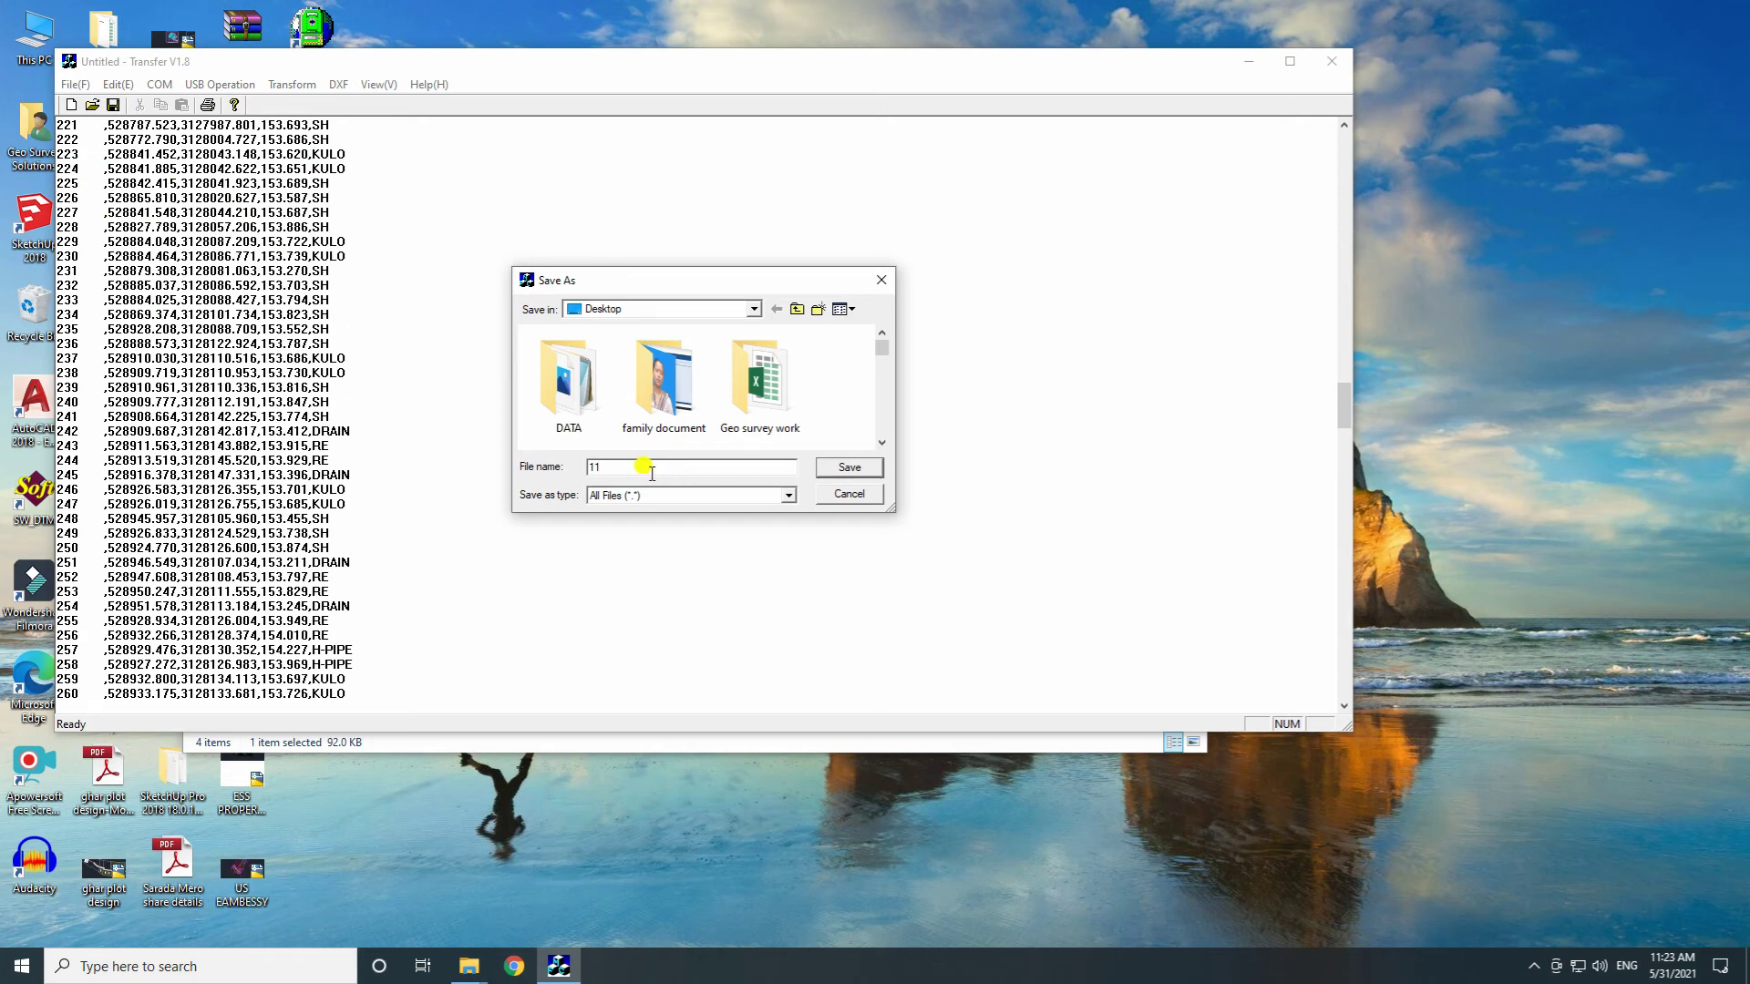
key("BackSpace")
left_click(843, 469)
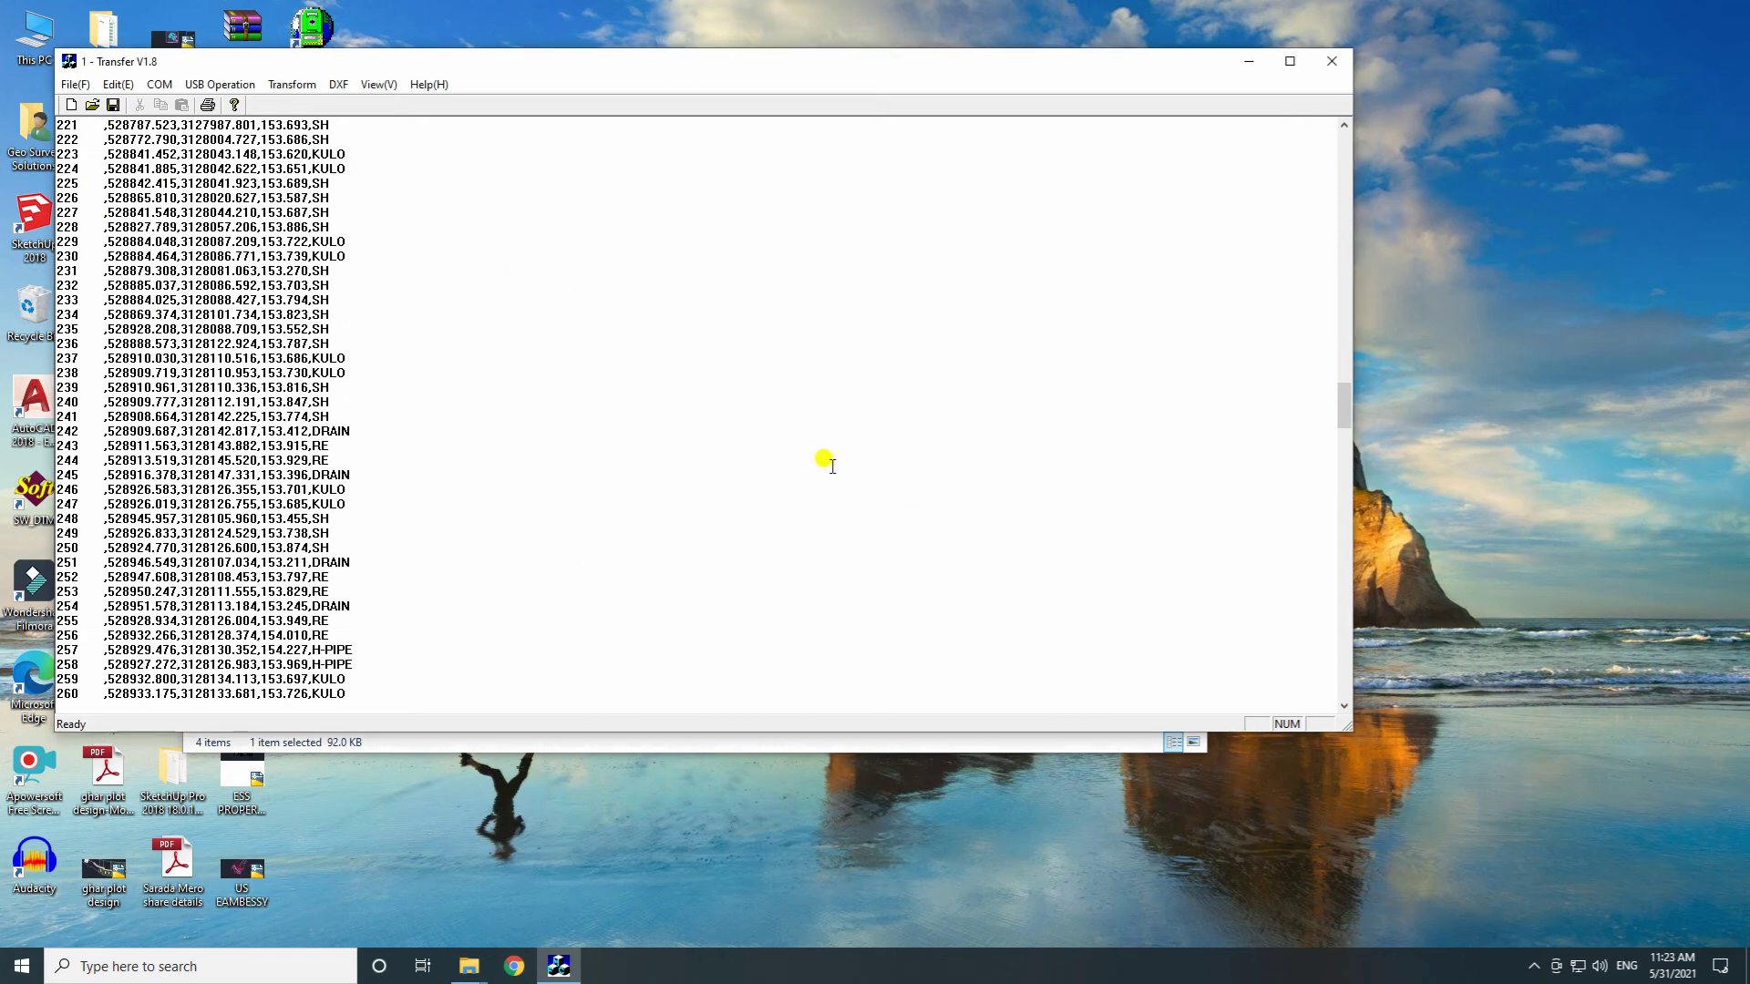
left_click(1332, 61)
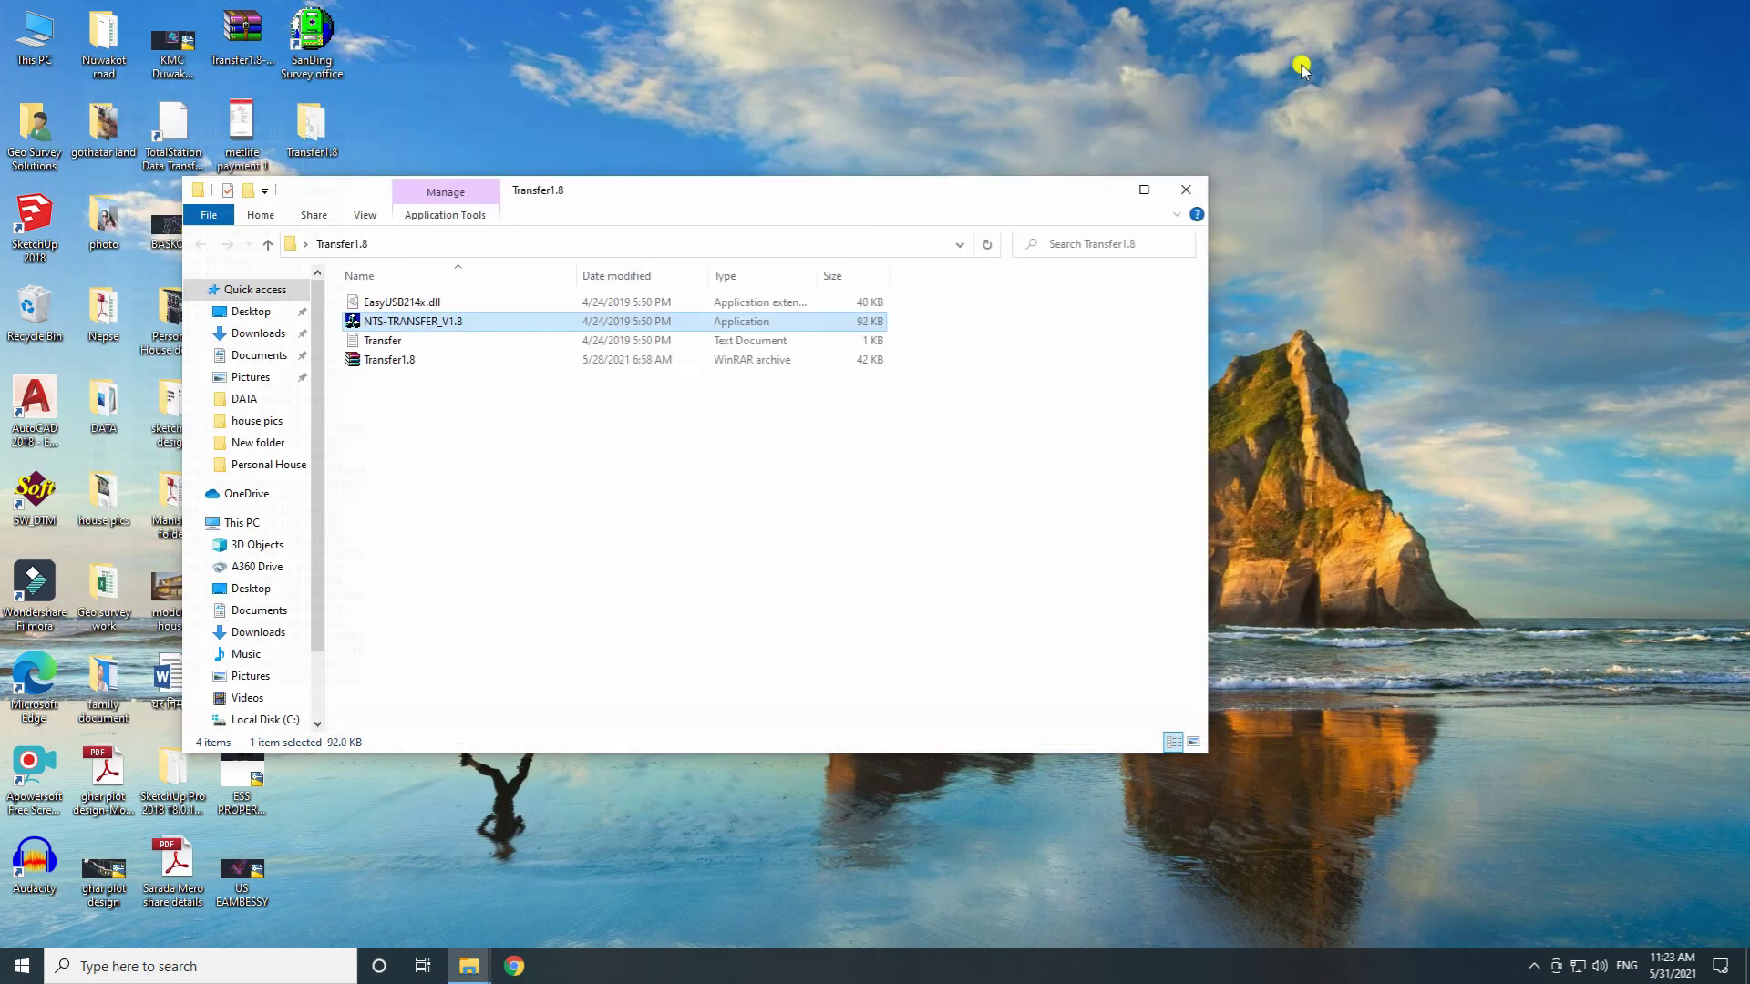
left_click(1185, 191)
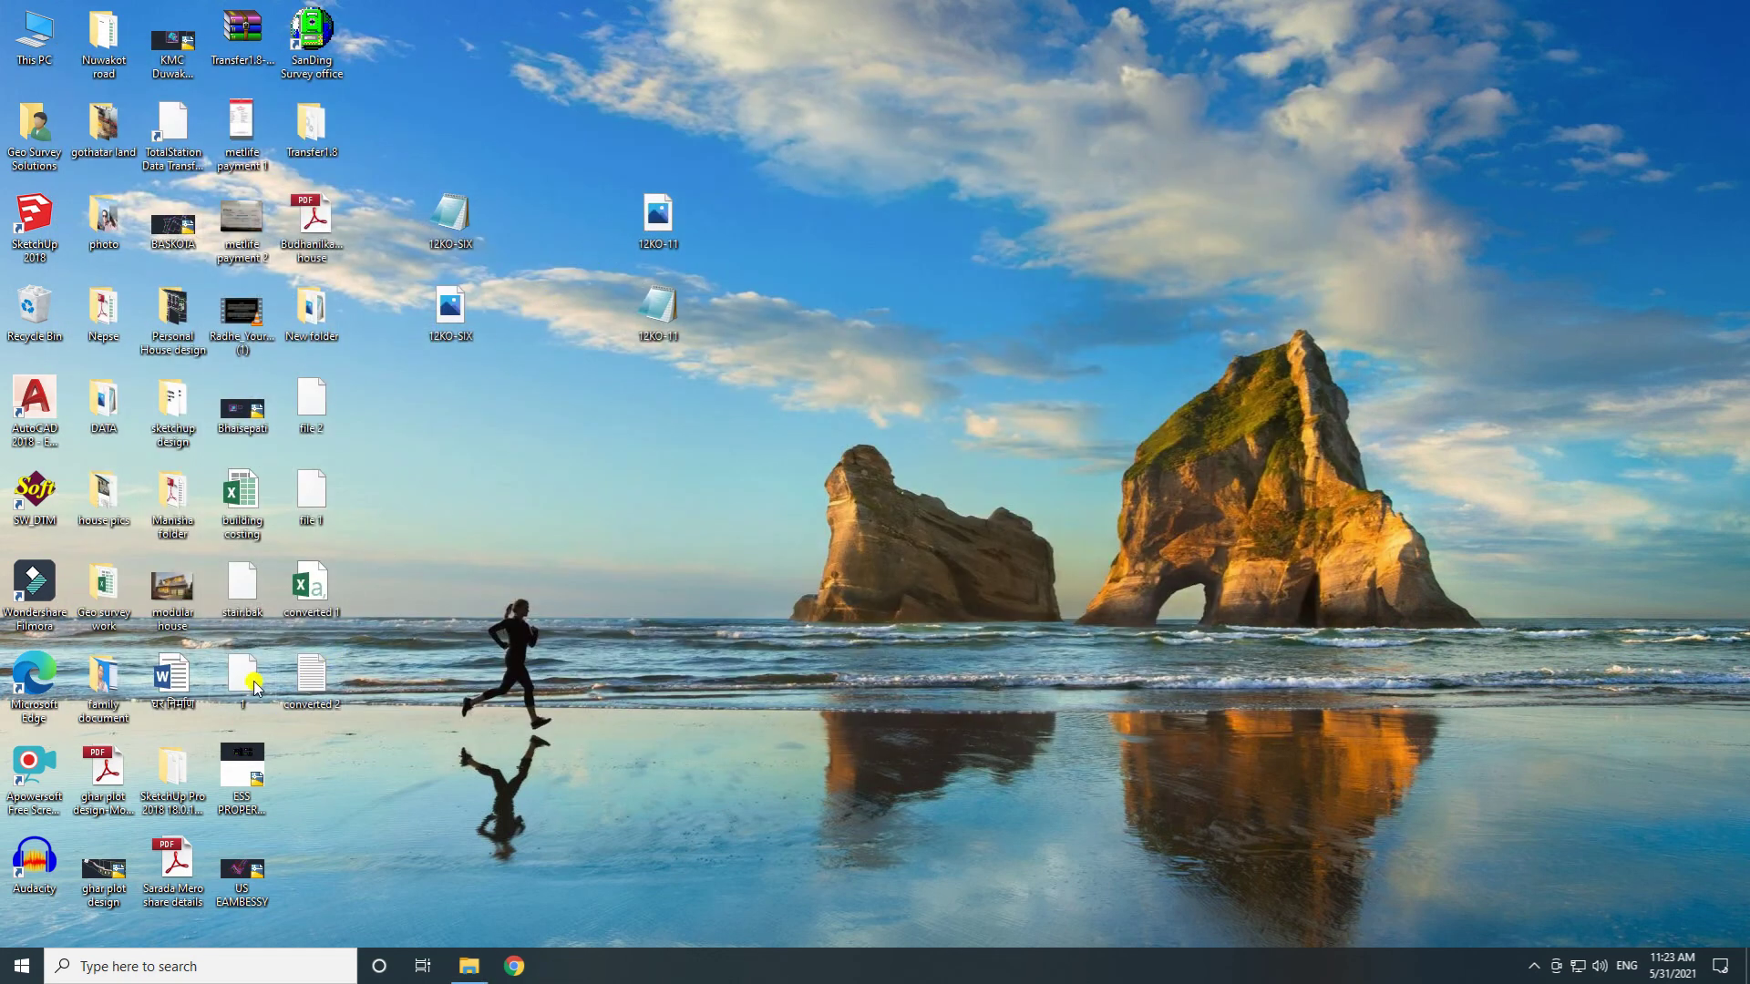
- Place the file 1 icon beside file 2 on the desktop, check its contents in Notepad, and close it
left_click_drag(244, 686, 390, 445)
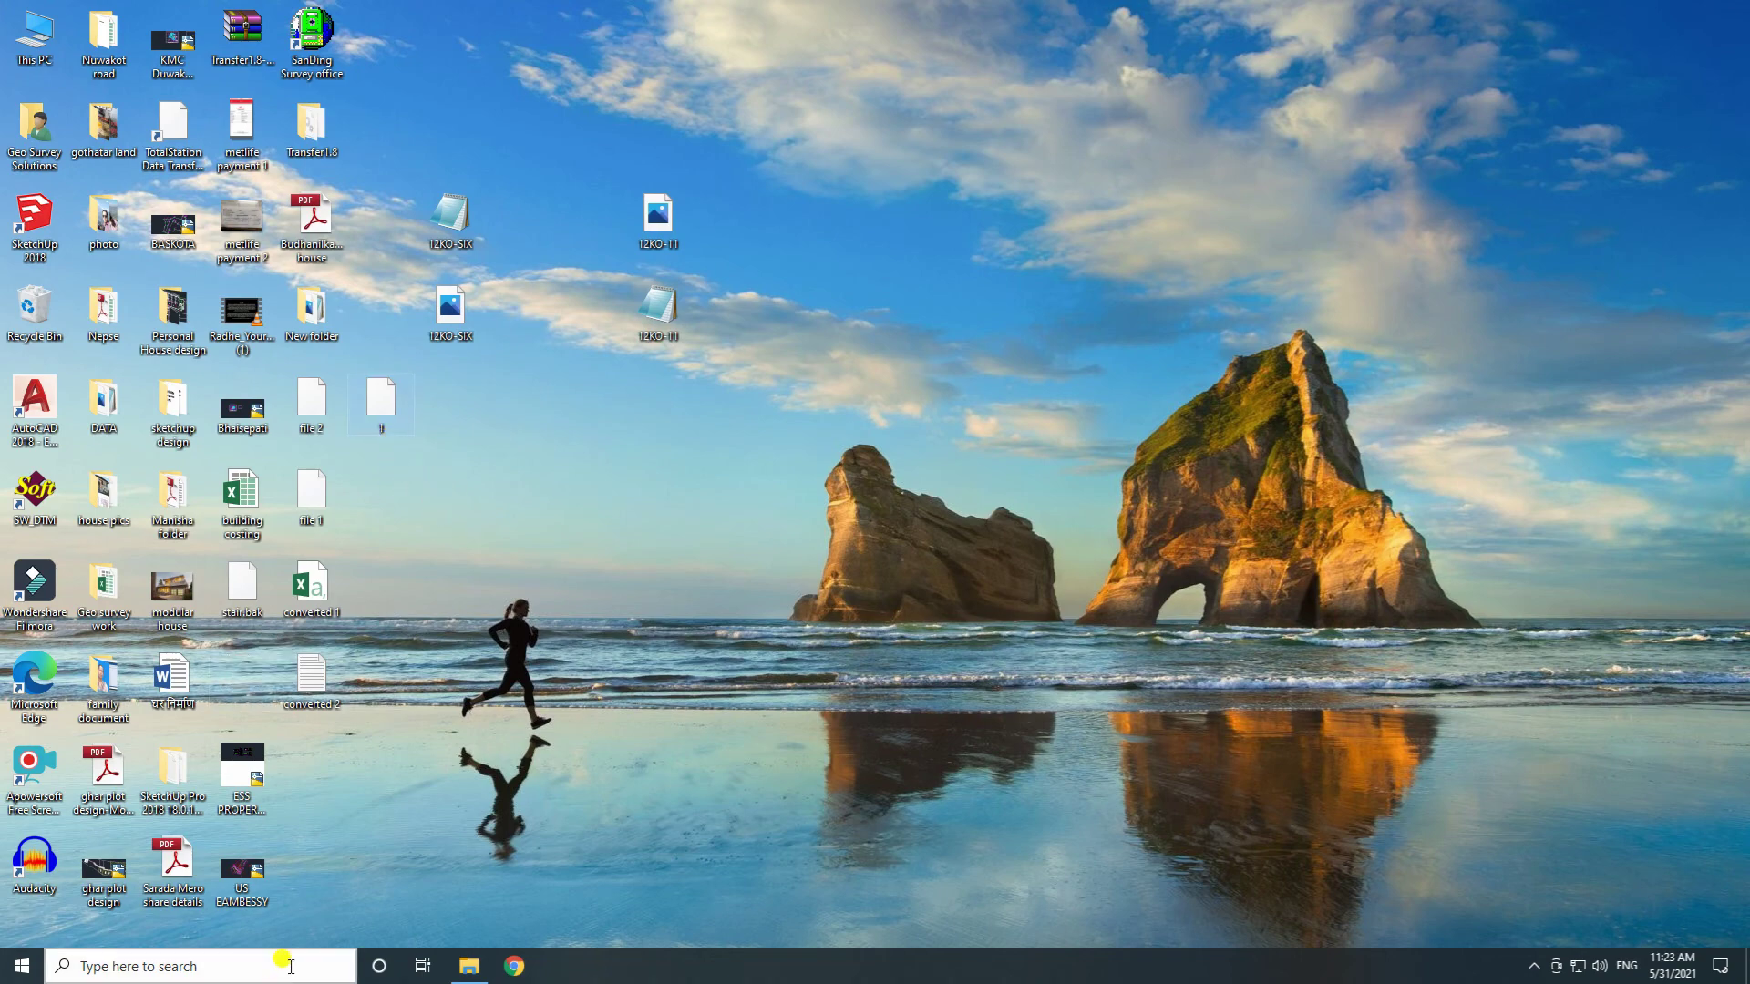
double_click(396, 407)
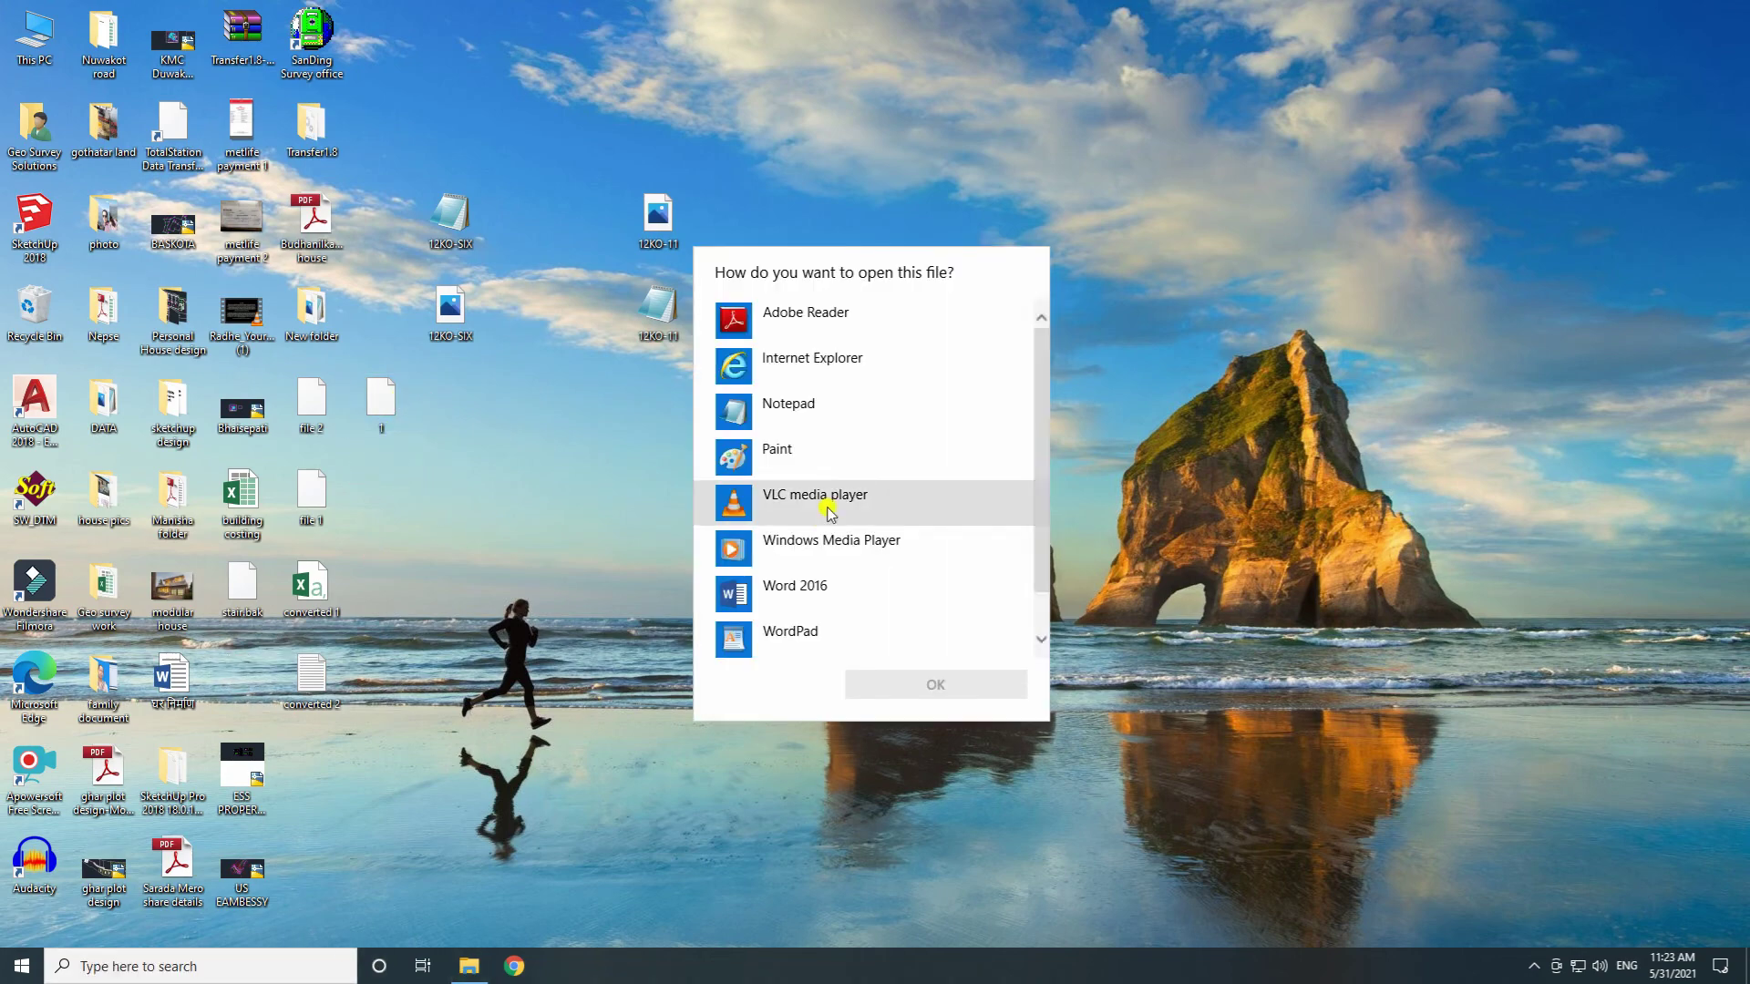
left_click(776, 455)
left_click(781, 404)
left_click(927, 690)
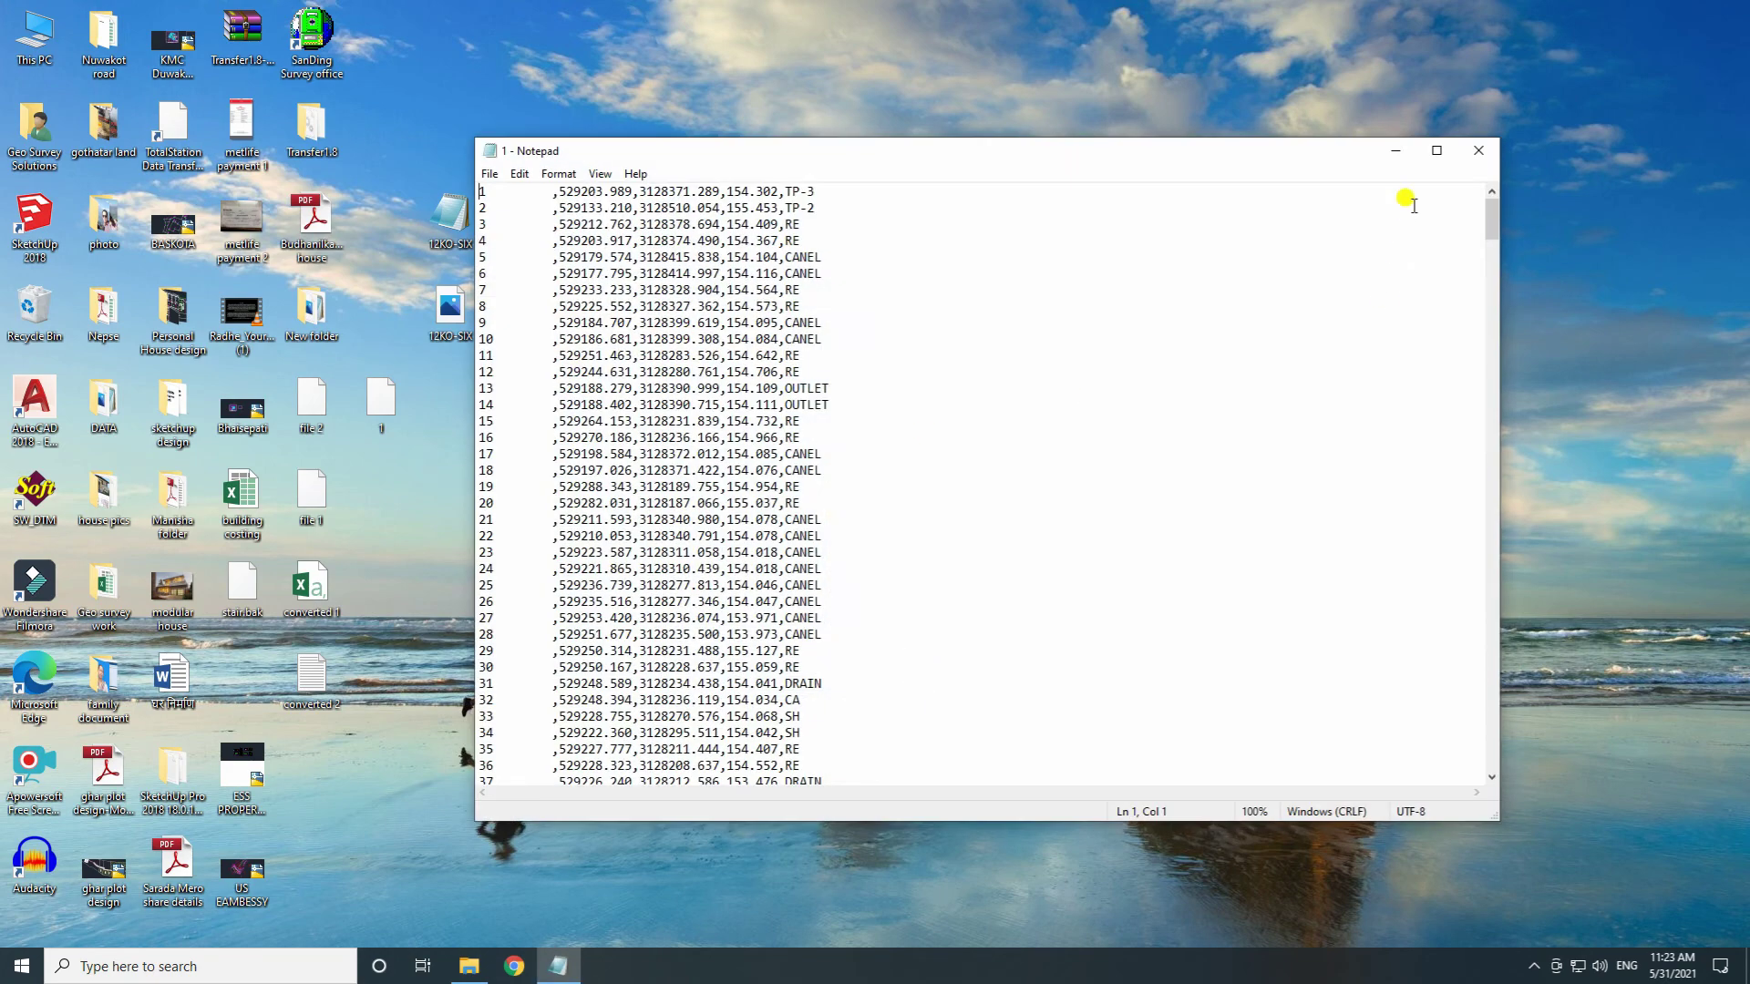
left_click(1478, 151)
- Launch Excel 2016 and create a blank workbook
left_click(244, 964)
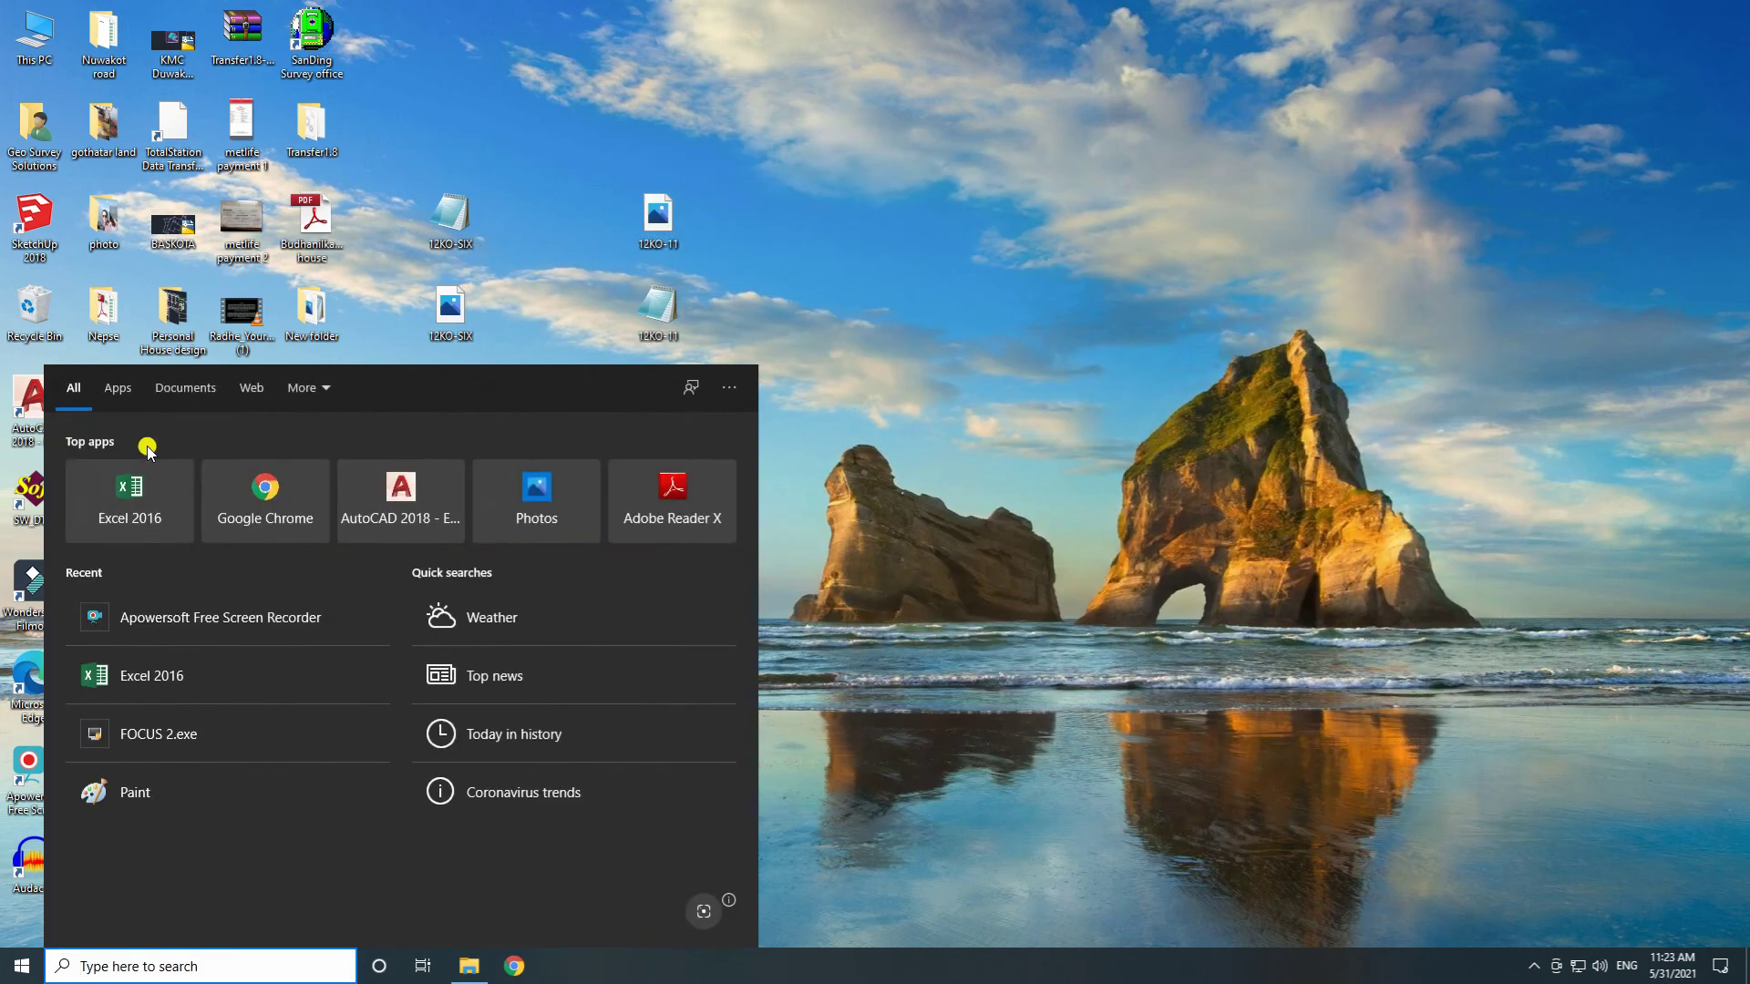
left_click(133, 483)
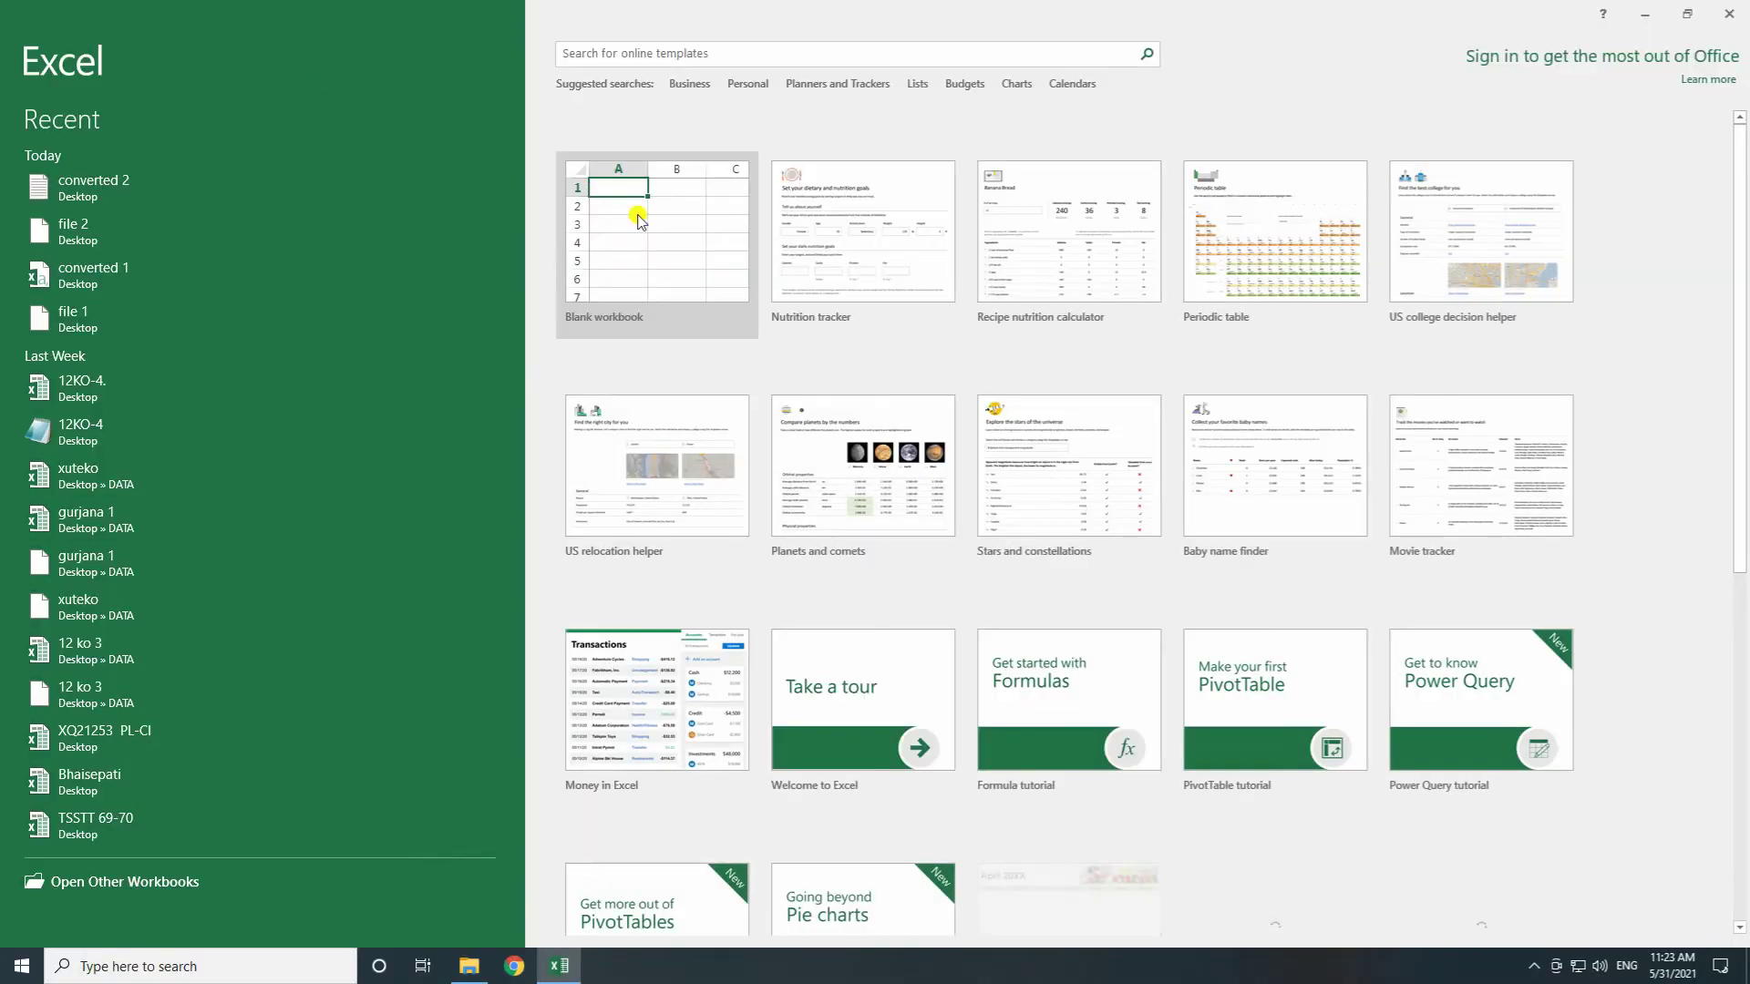
left_click(611, 191)
- Browse to the desktop with All Files shown, open the file 1, and agree to open it despite its format
left_click(25, 36)
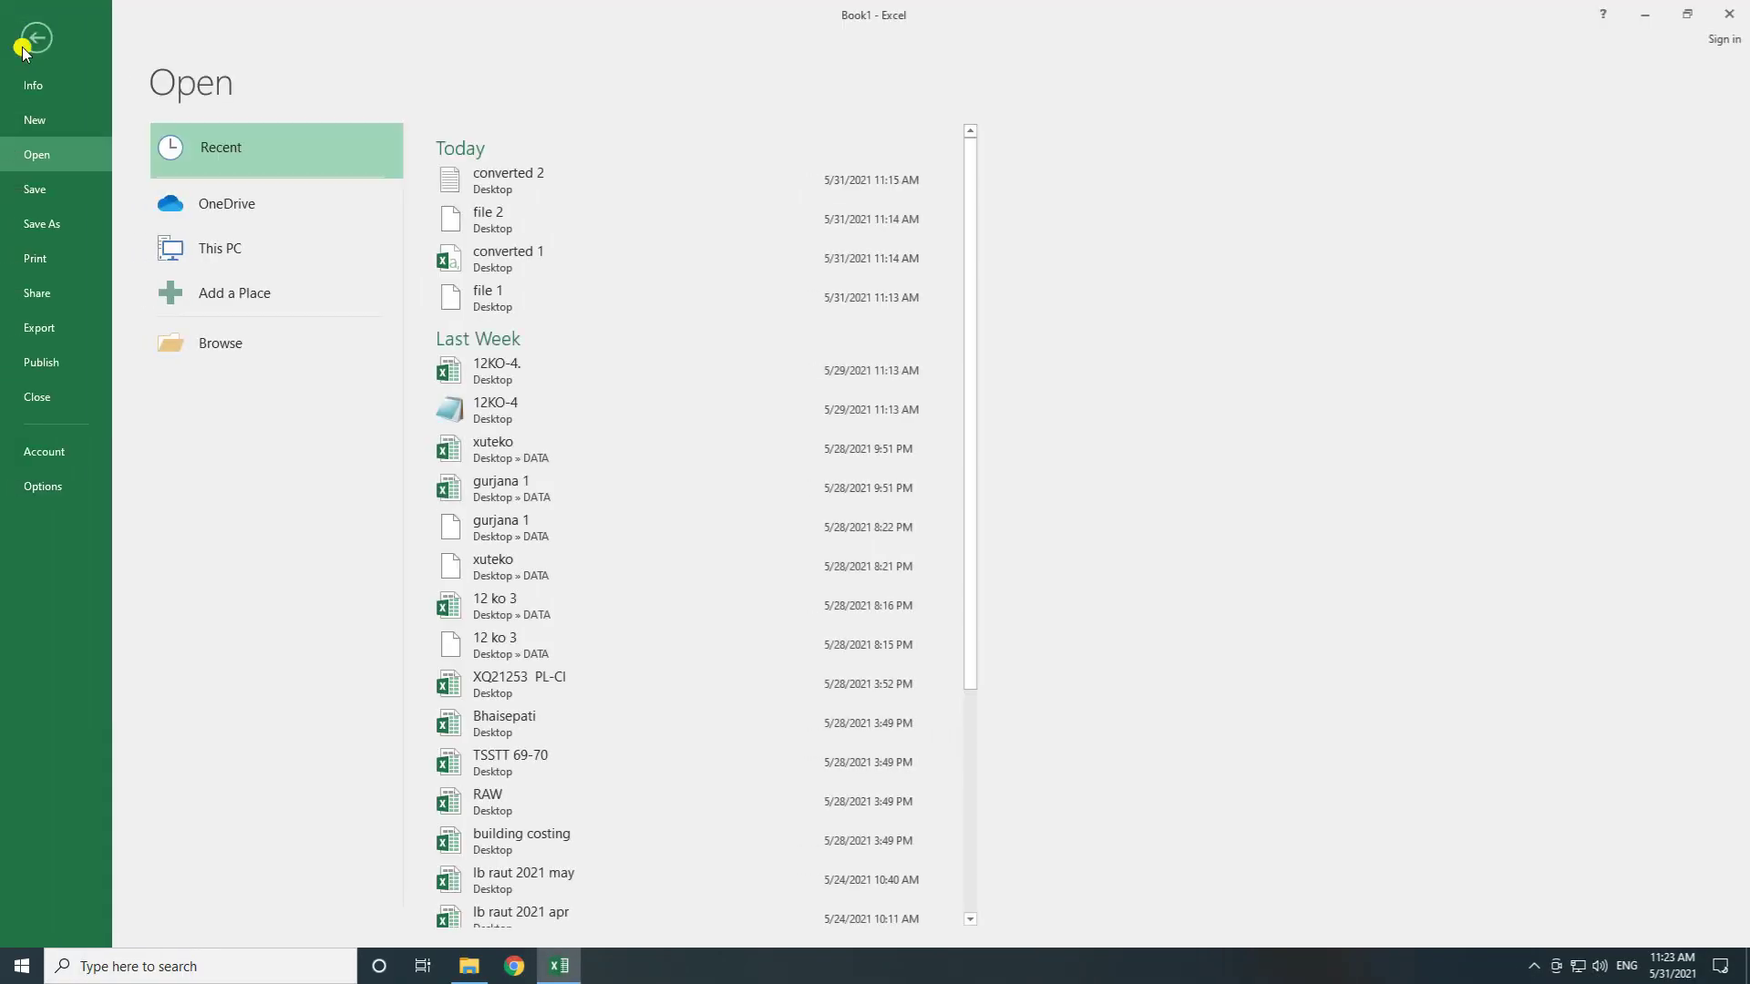
left_click(219, 350)
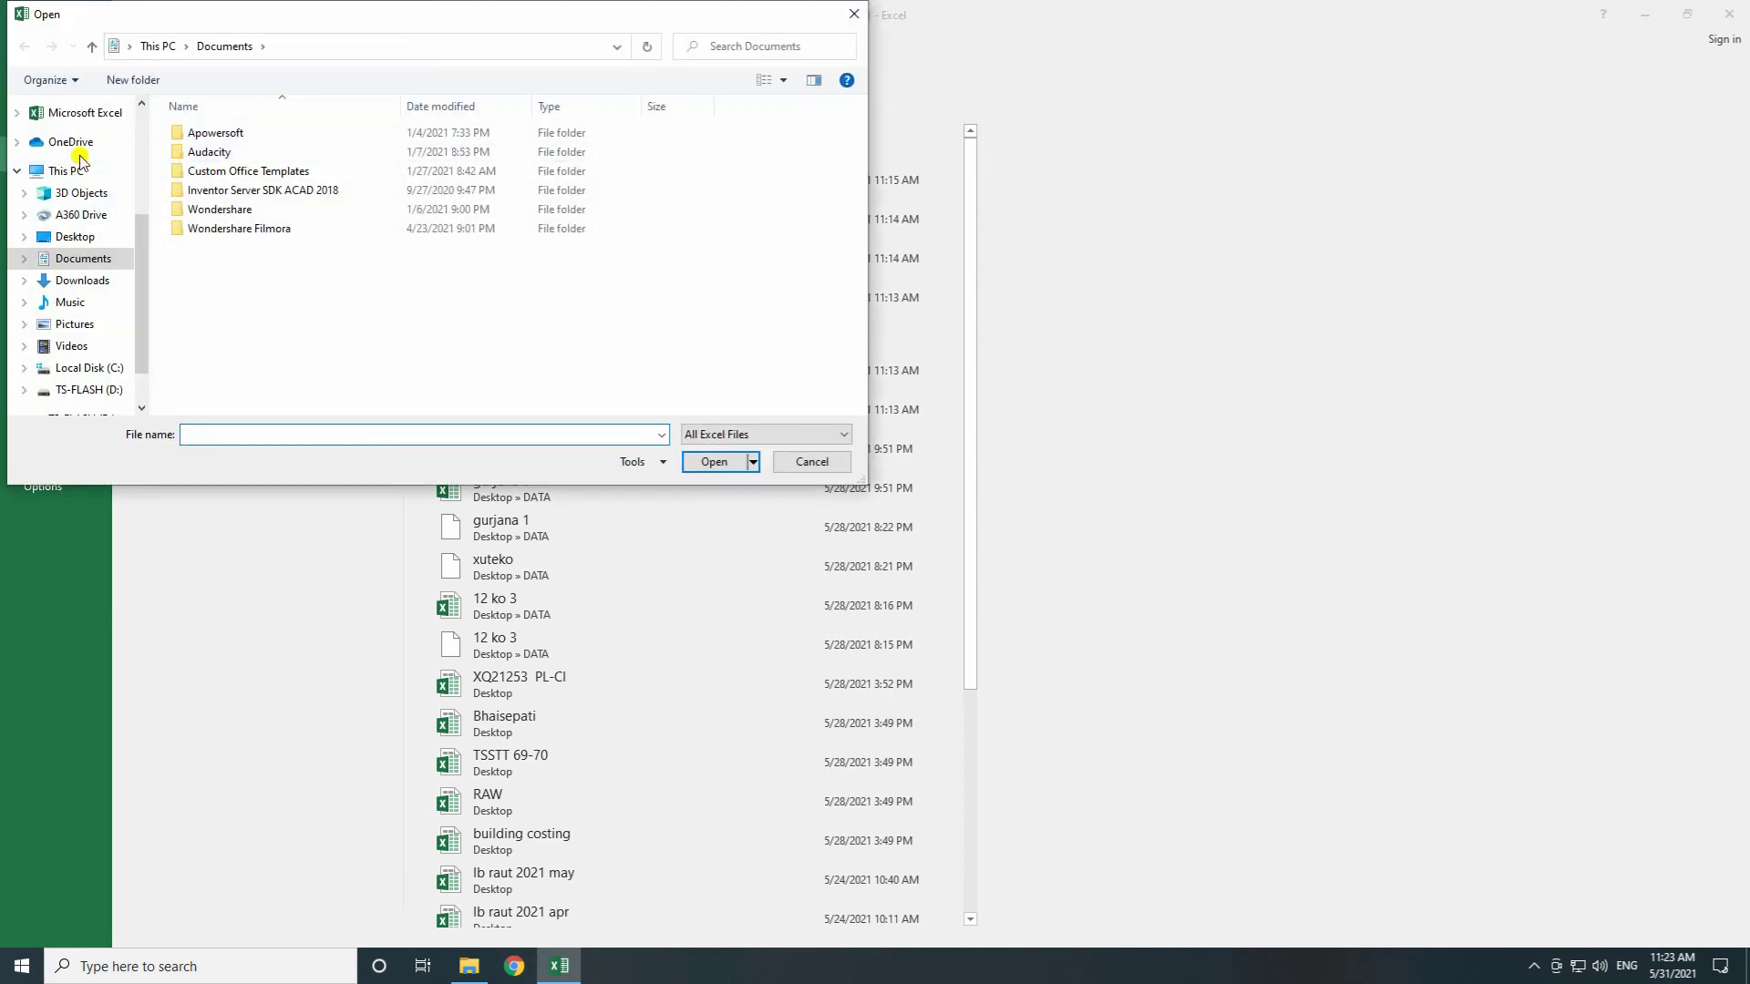
scroll(137, 246, "up", 5)
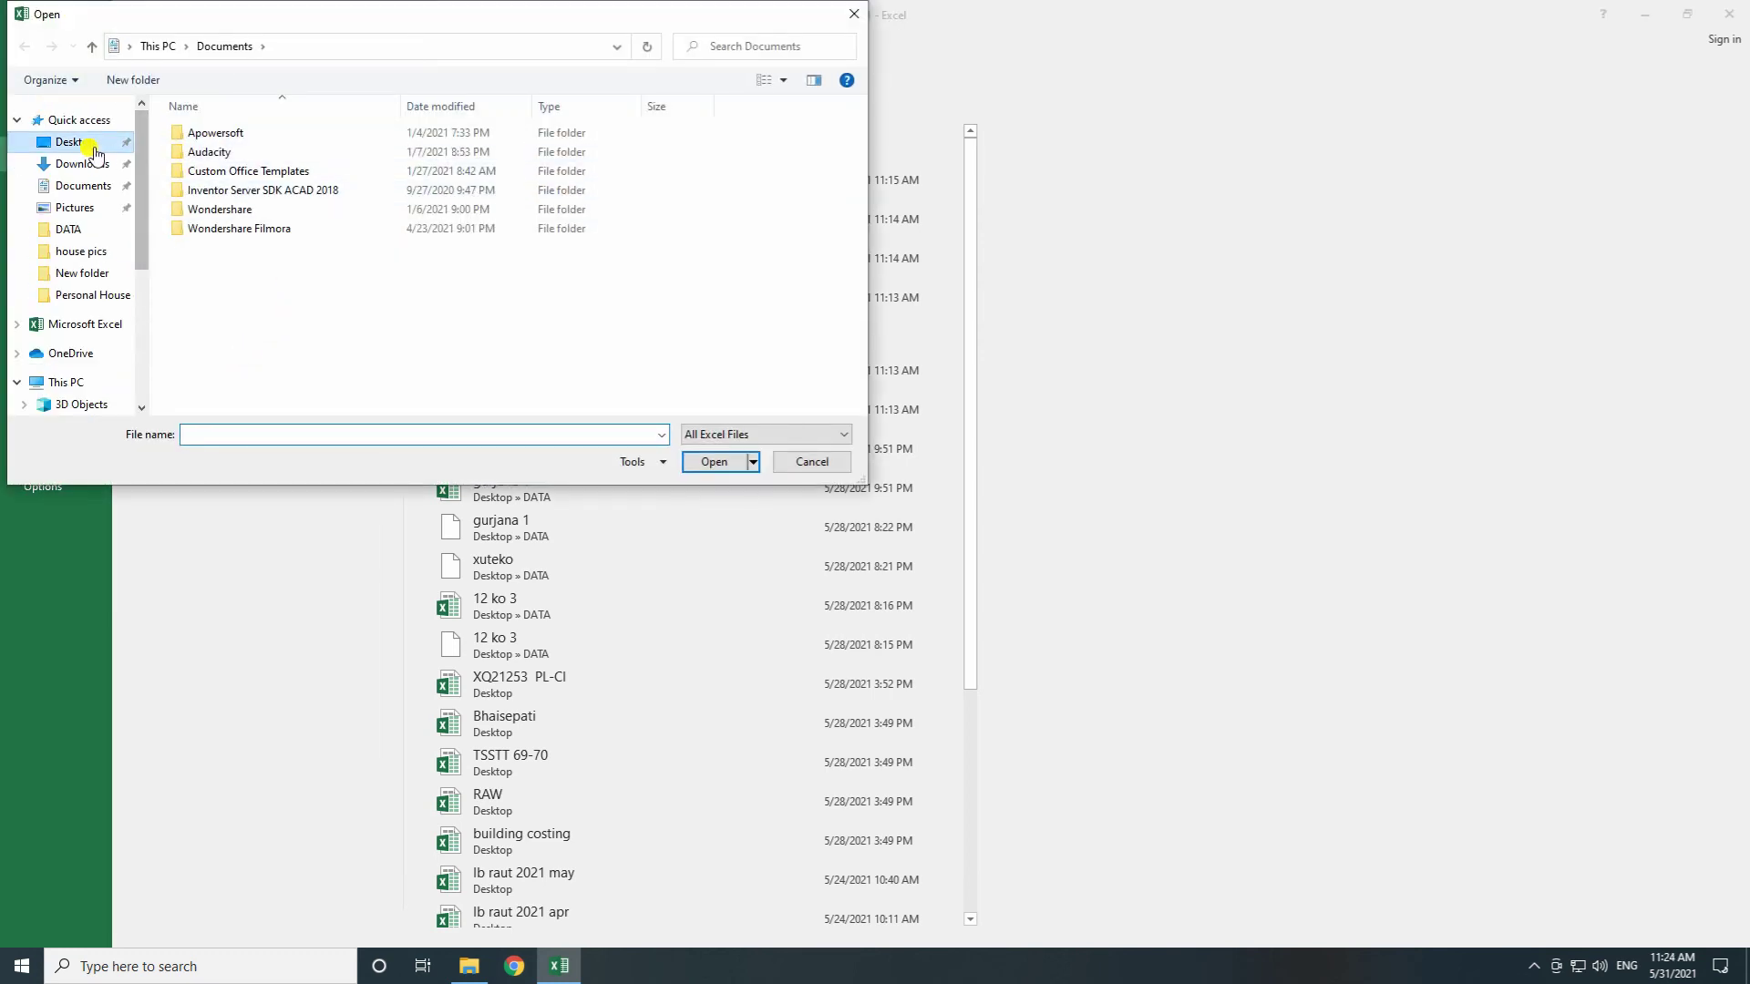
left_click(73, 142)
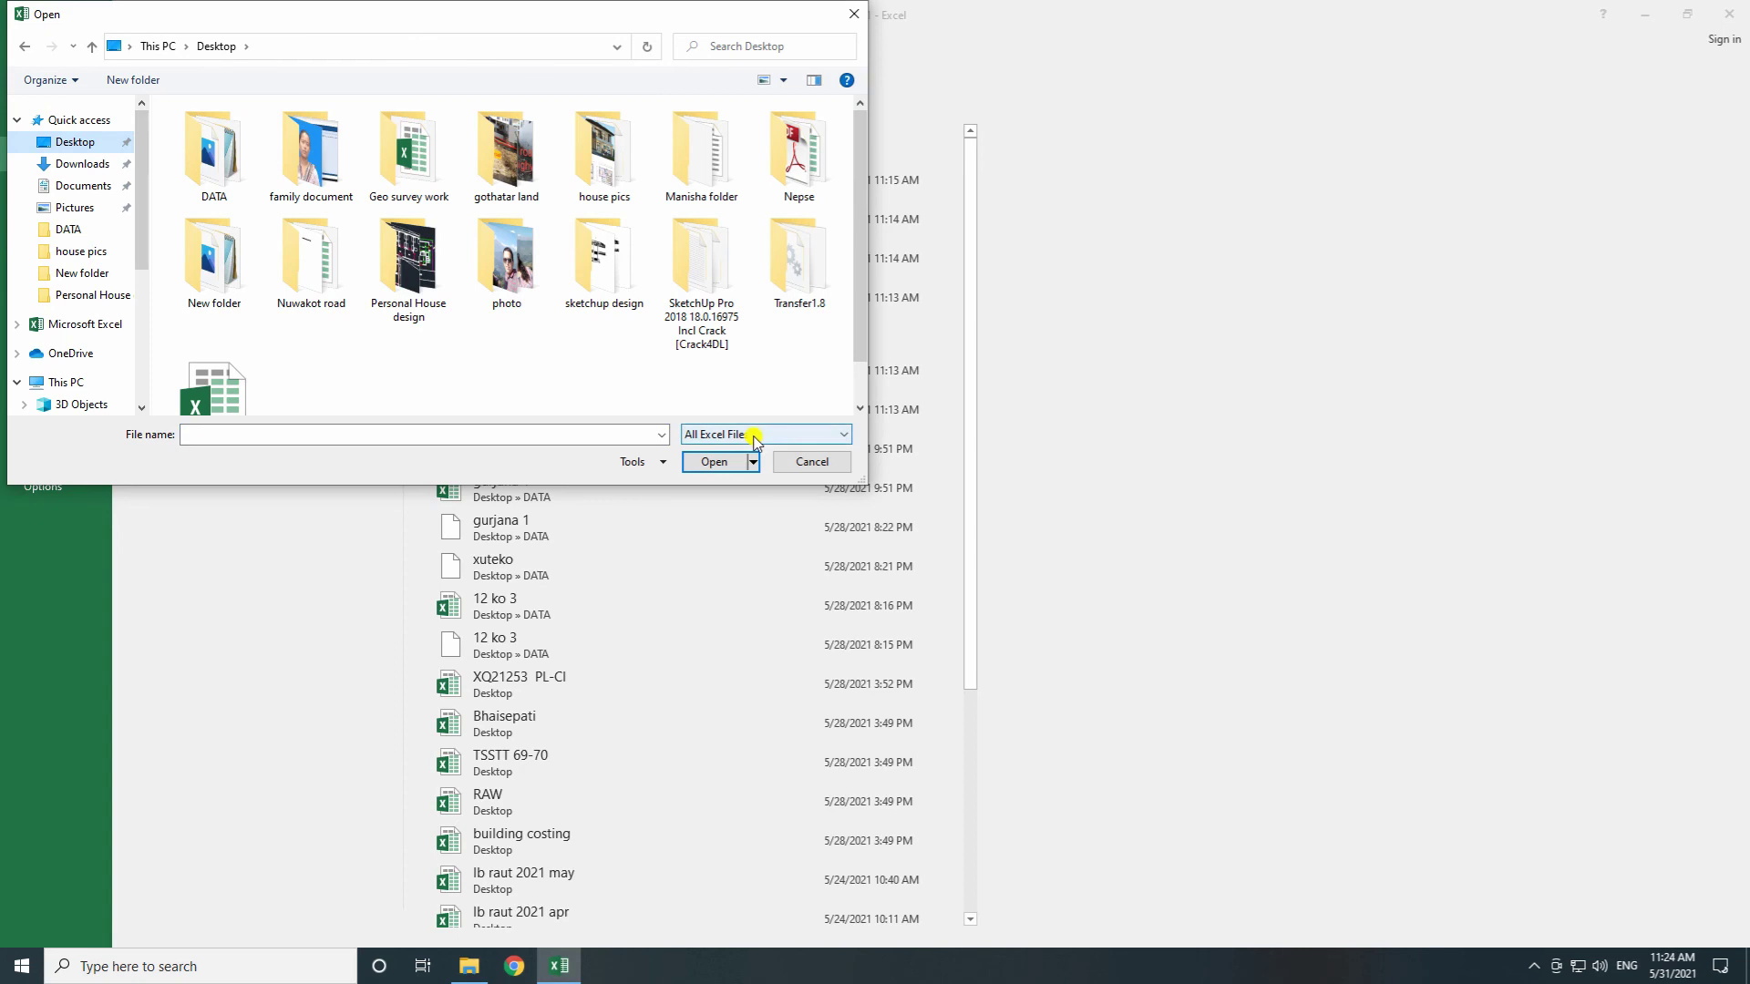
left_click(782, 441)
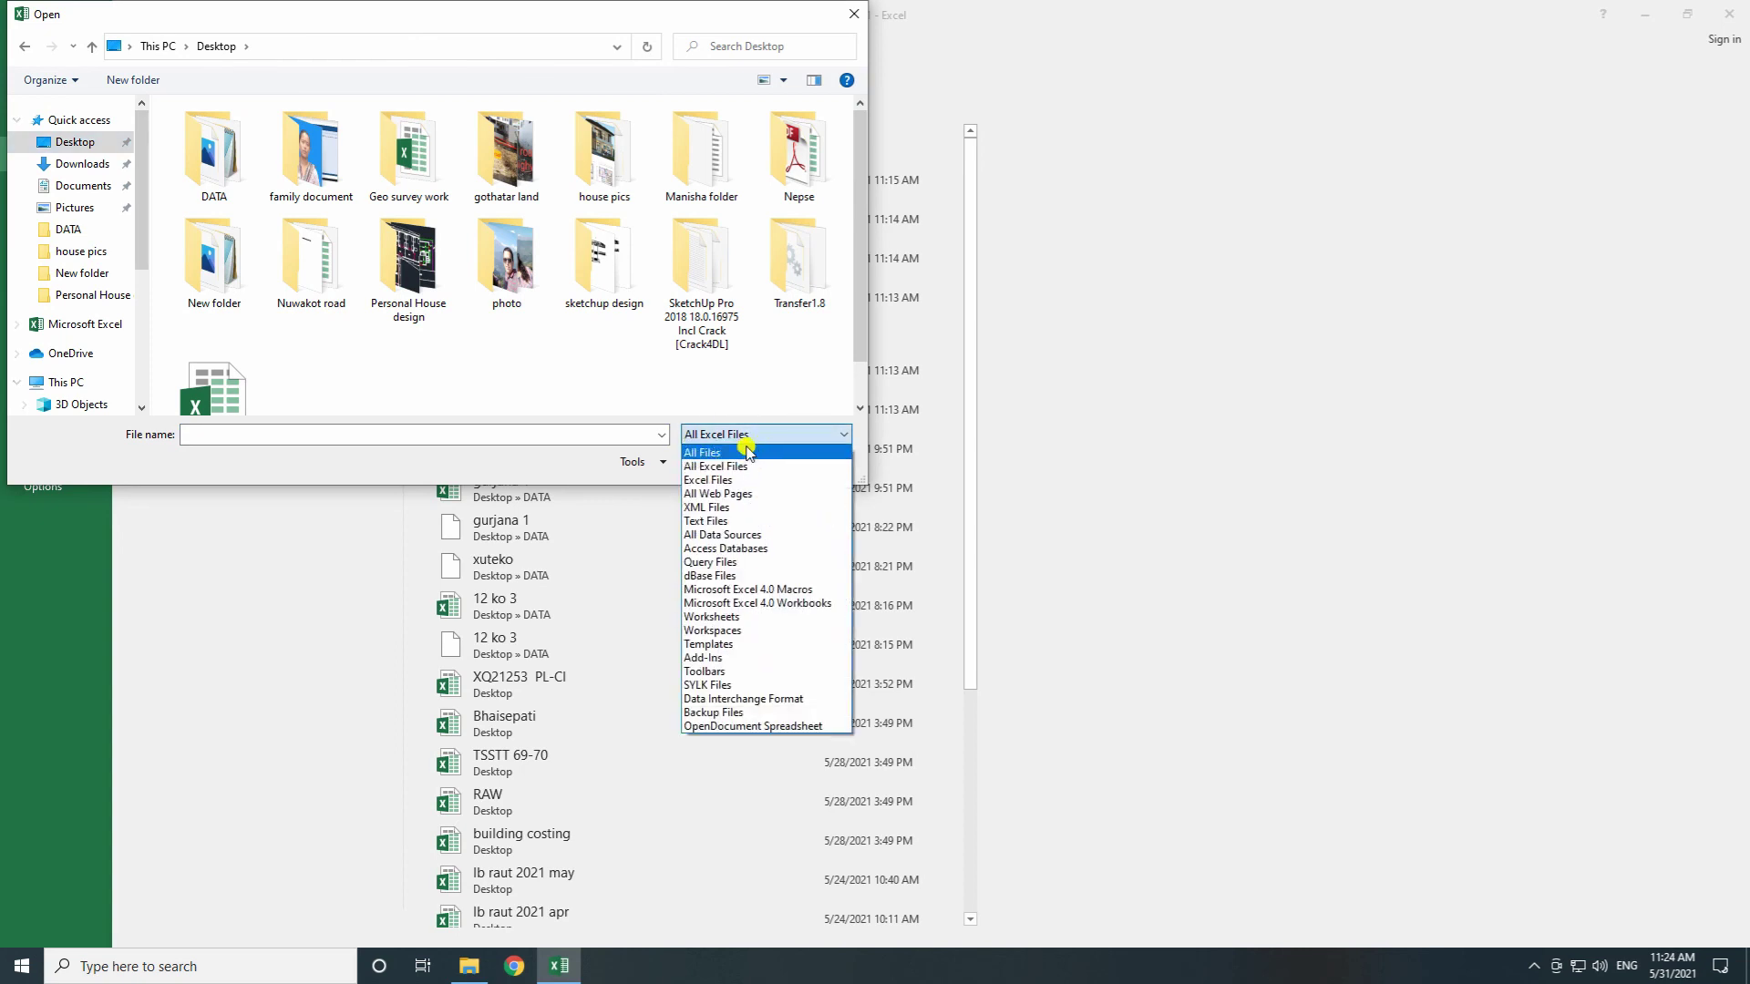
left_click(746, 453)
left_click_drag(860, 265, 857, 312)
left_click(214, 178)
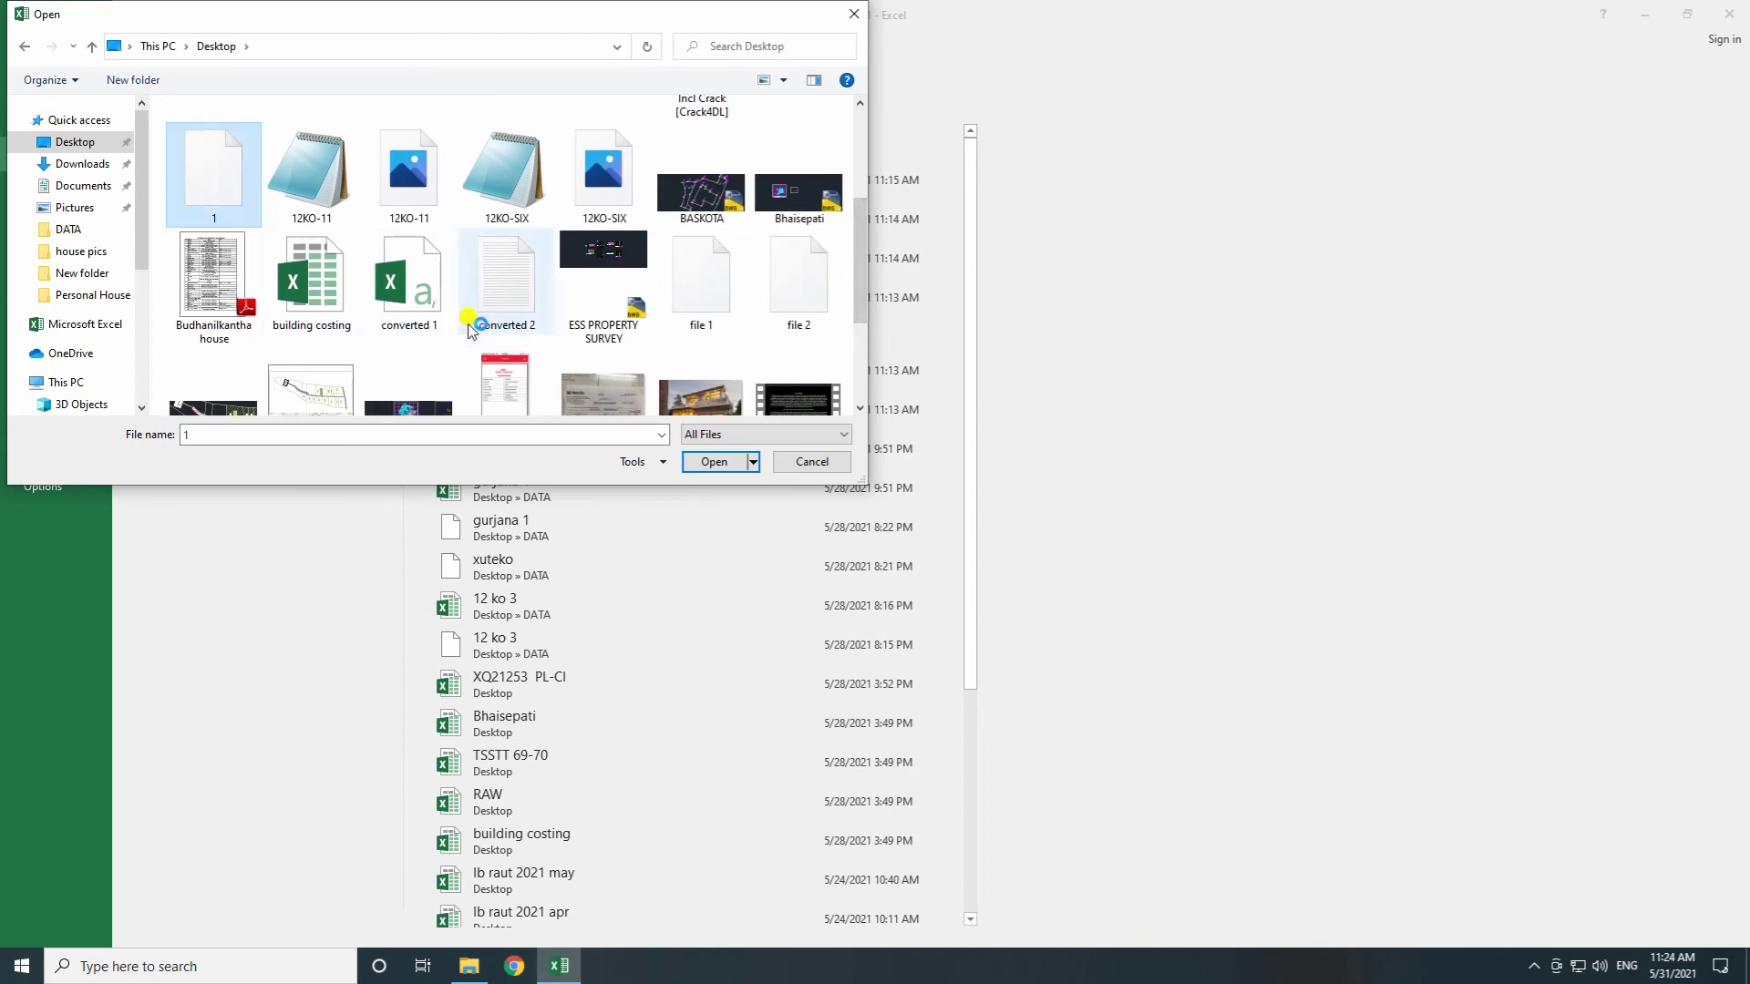
left_click(720, 463)
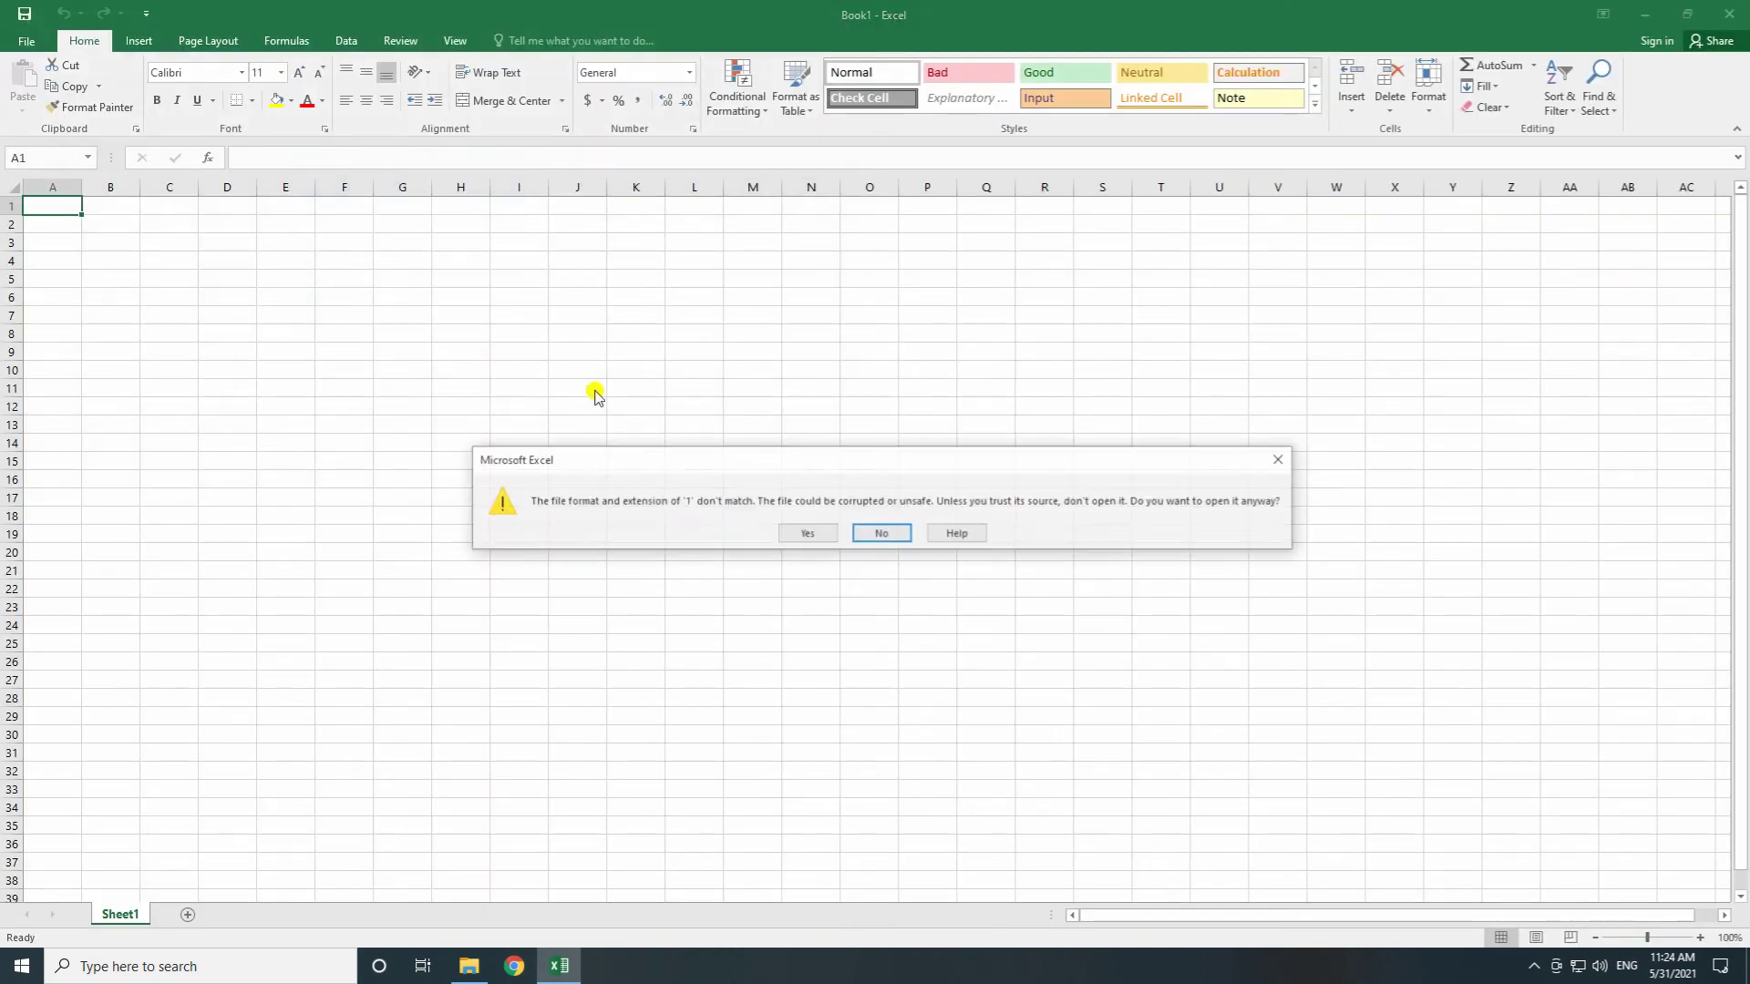
left_click(792, 534)
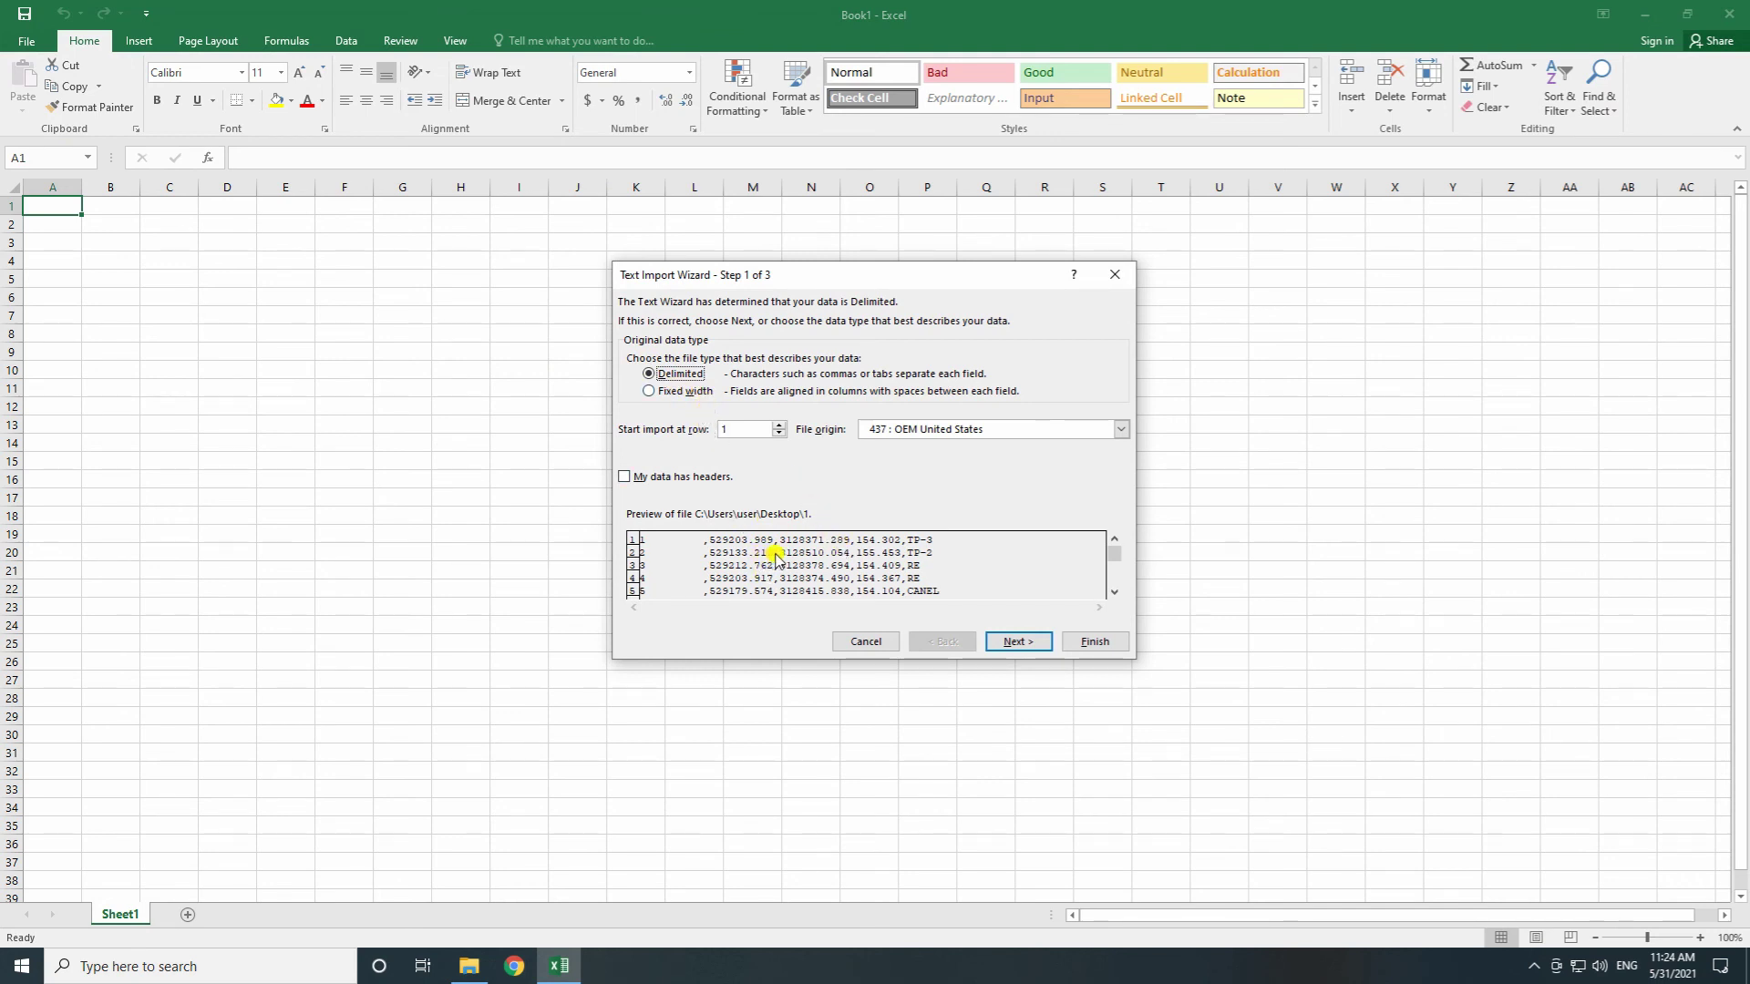
- Try to import the data as Fixed width with column breaks after both coordinates and the elevation, and return to the data type choice
left_click(651, 391)
left_click(1010, 642)
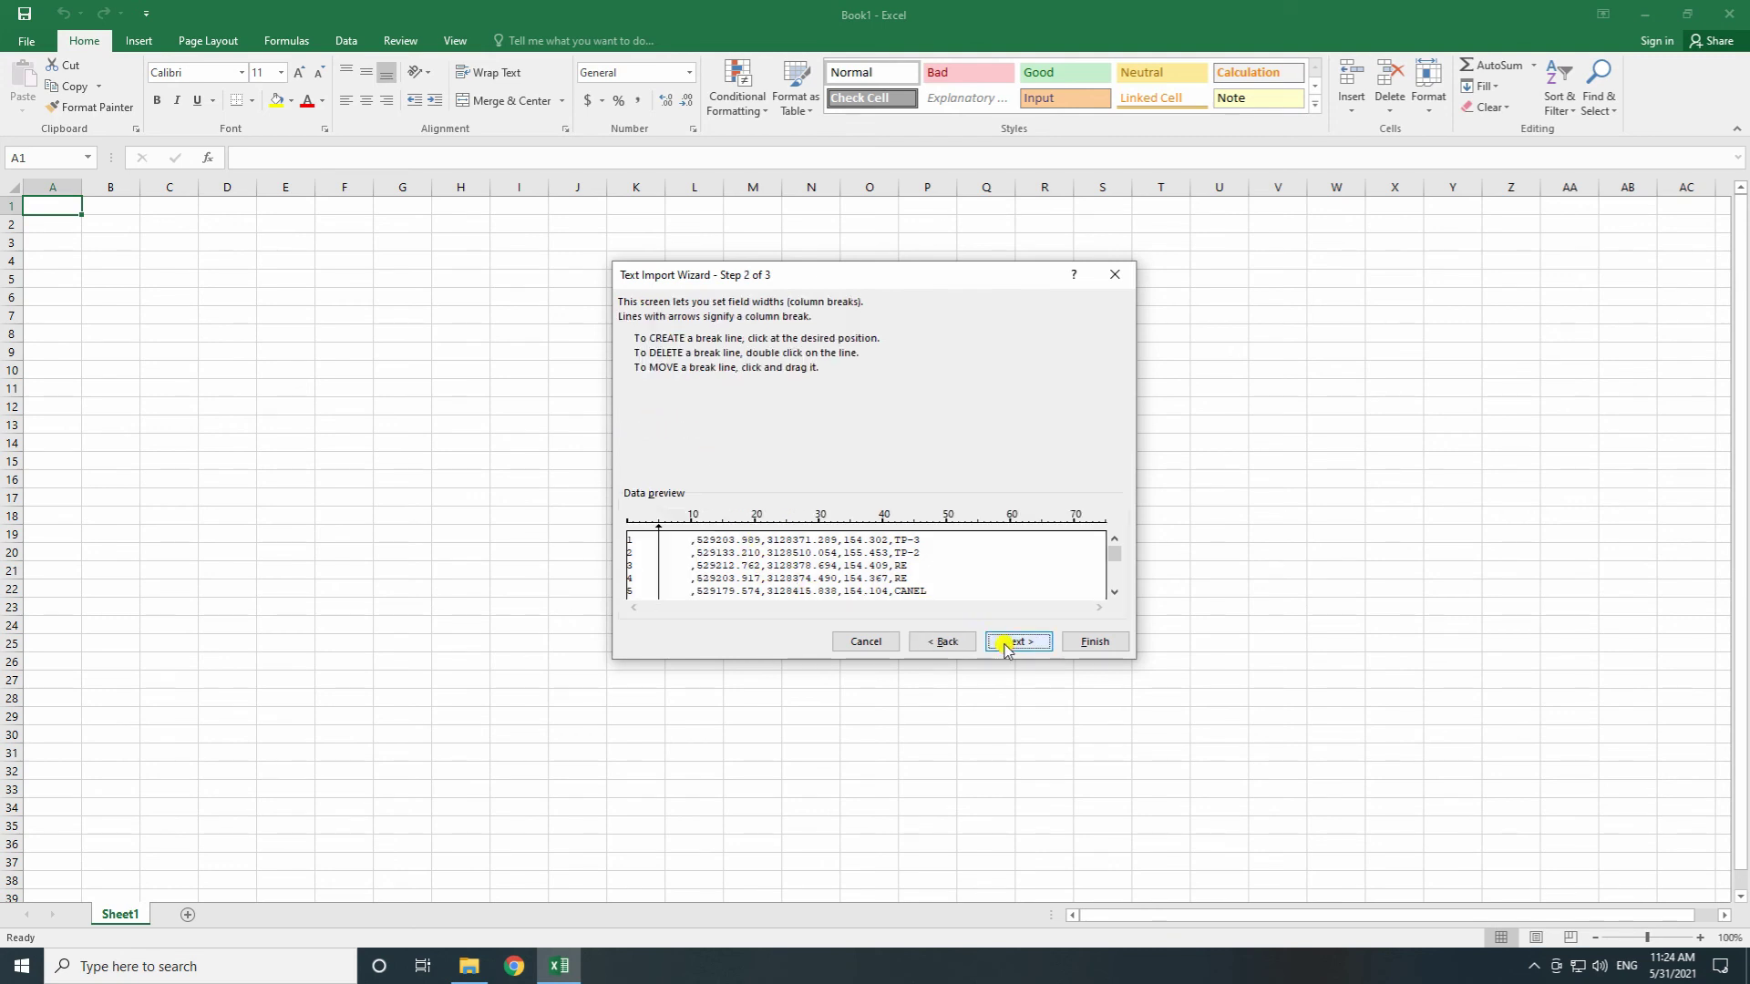
left_click(762, 565)
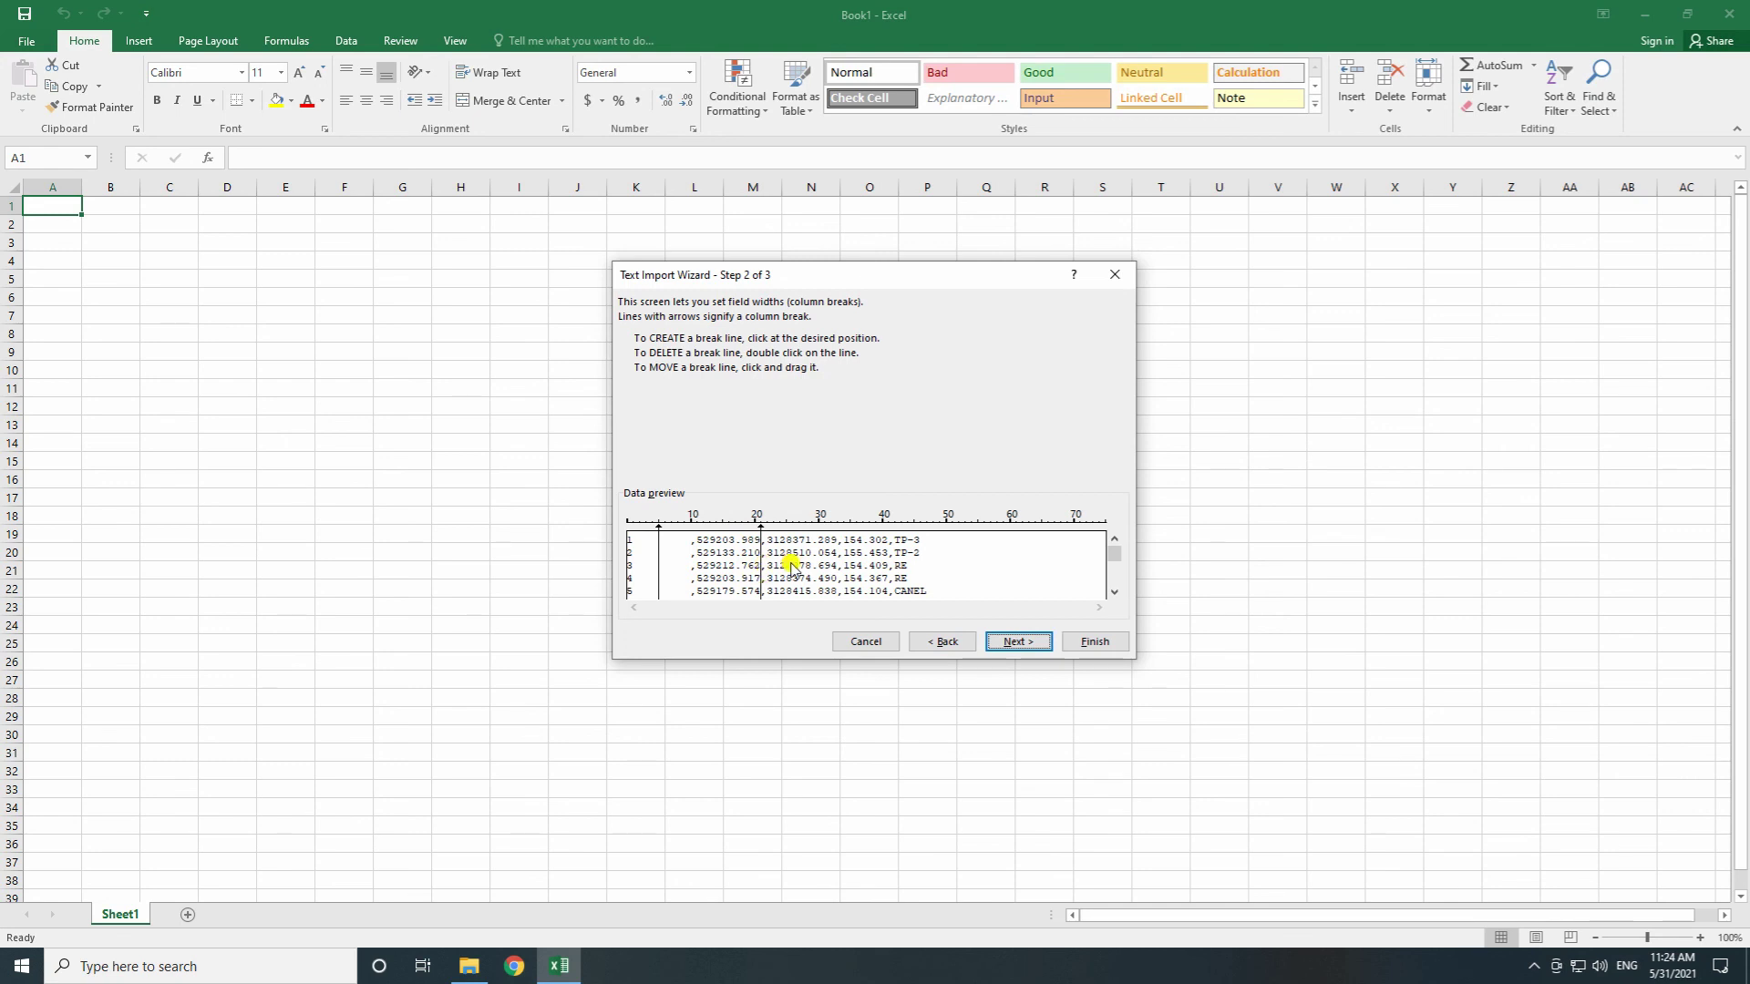
left_click(844, 565)
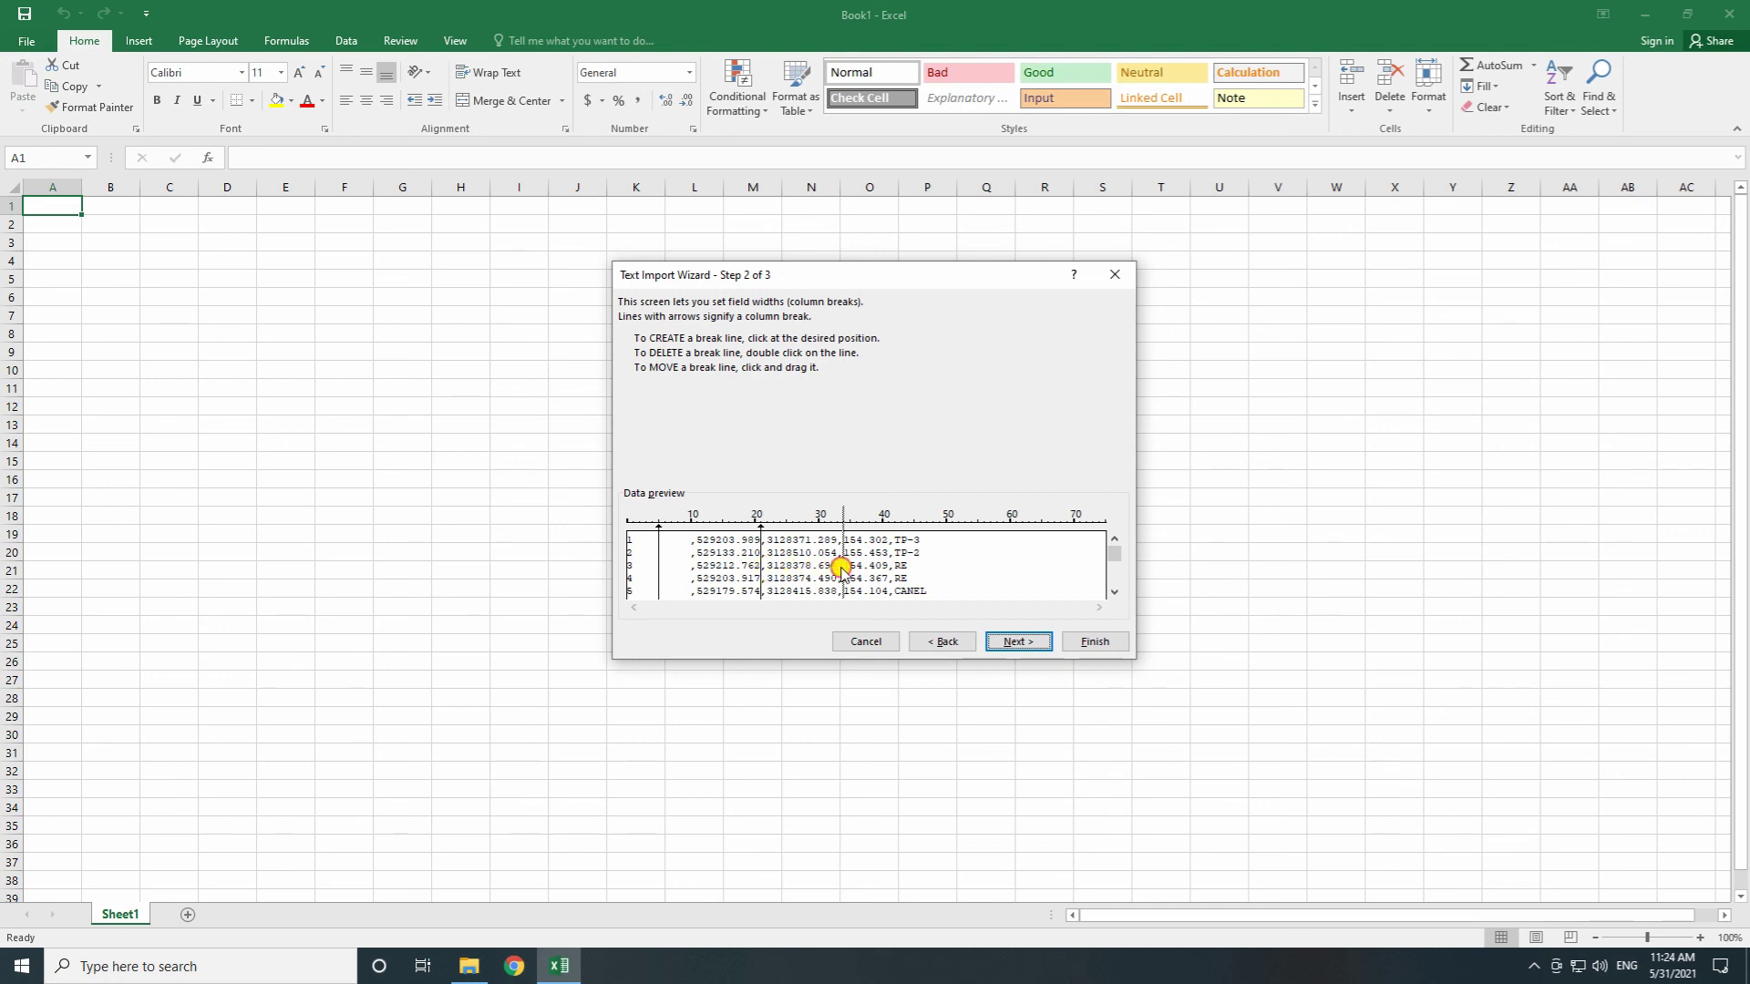
left_click(889, 563)
left_click(933, 643)
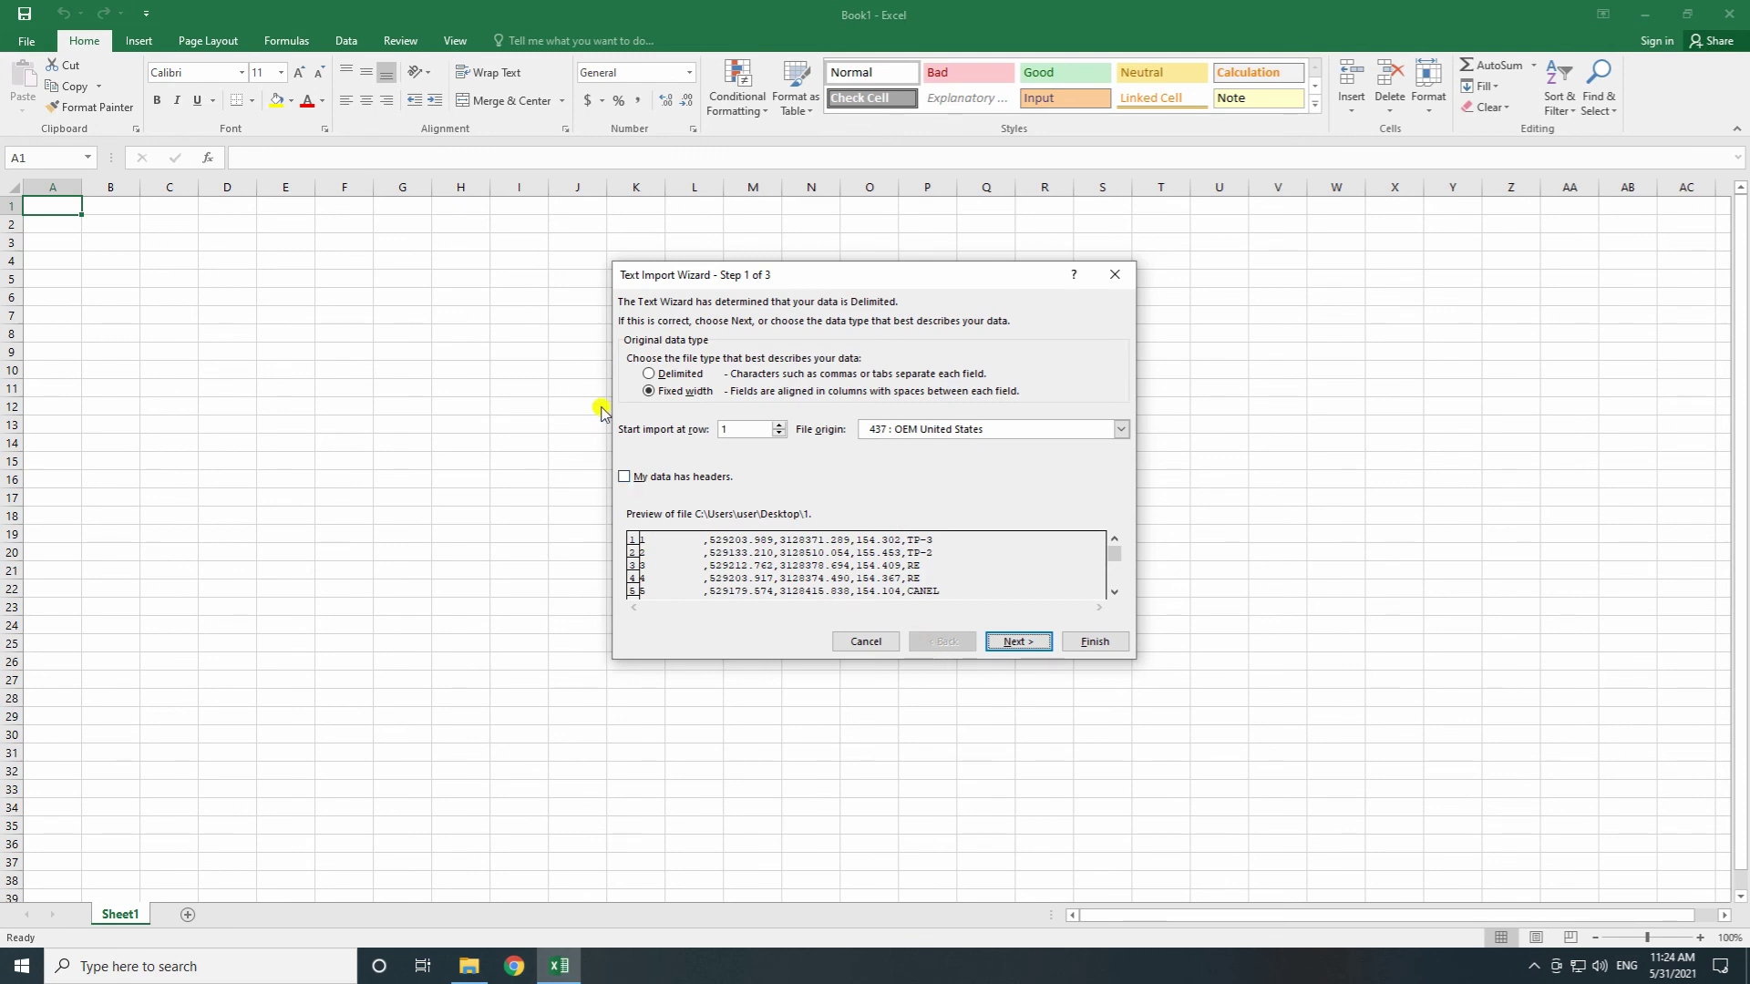
- Import the data as Delimited, using Tab, Semicolon, Comma and Space as delimiters, with consecutive delimiters treated as one and General column format
left_click(651, 375)
left_click(1003, 642)
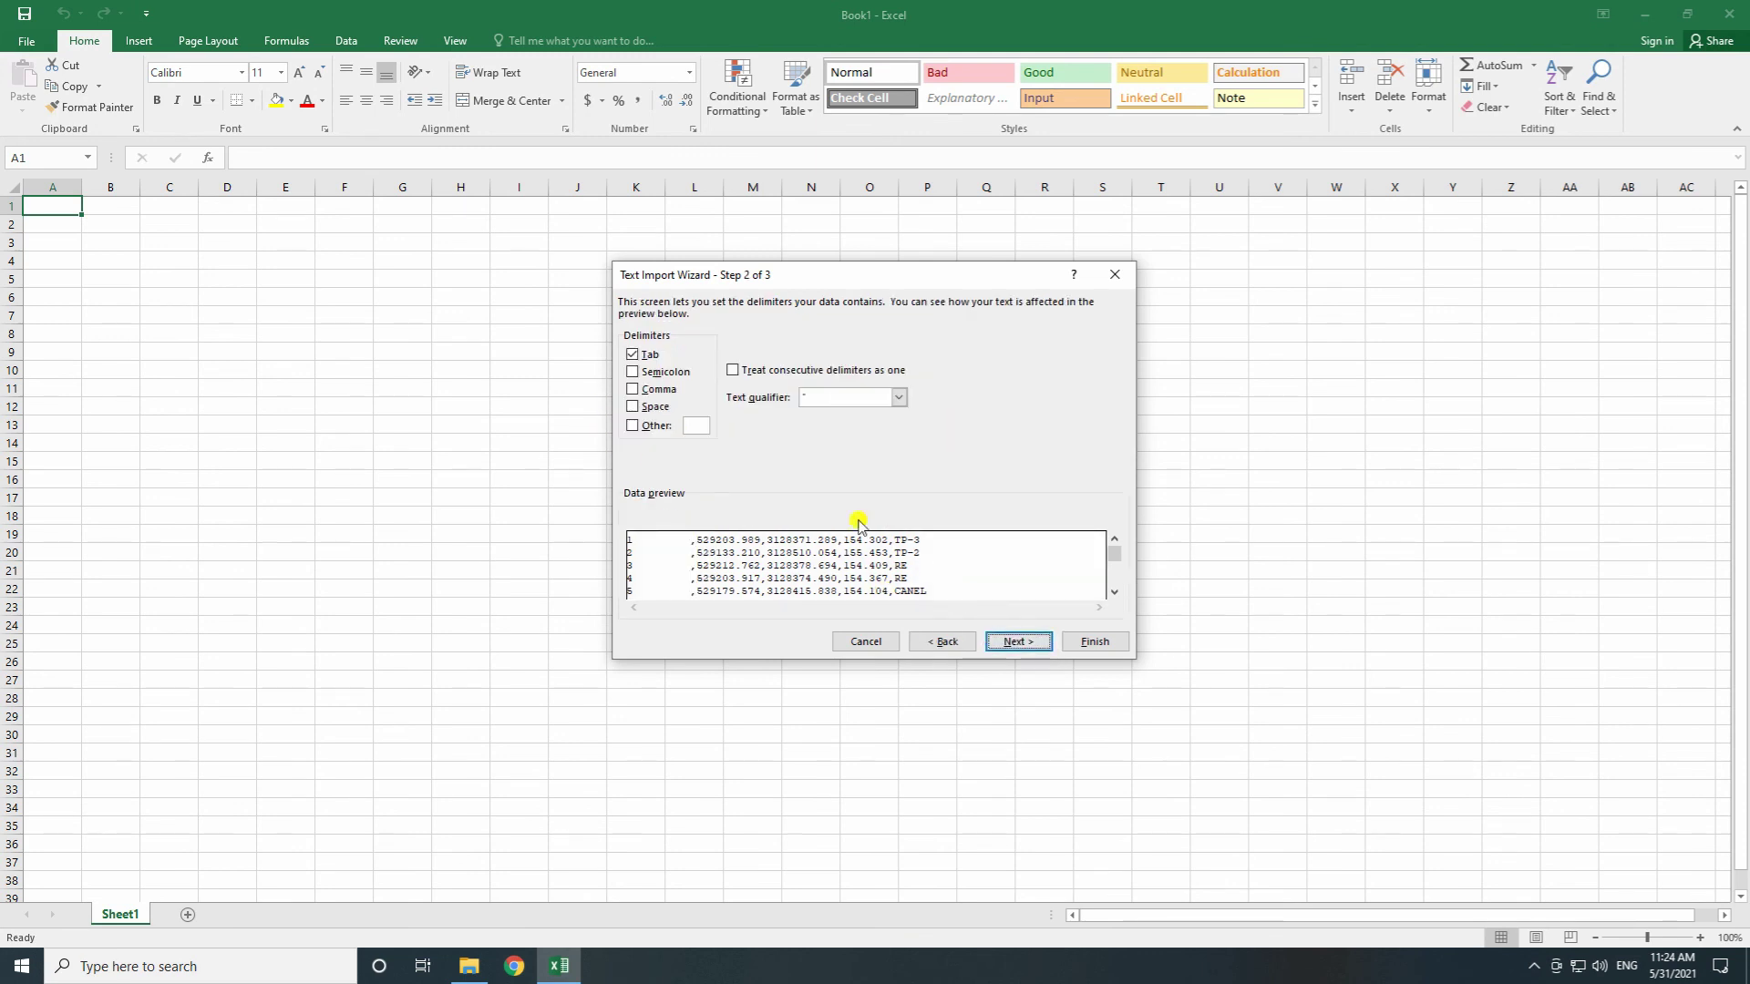
left_click(633, 372)
left_click(633, 389)
left_click(633, 406)
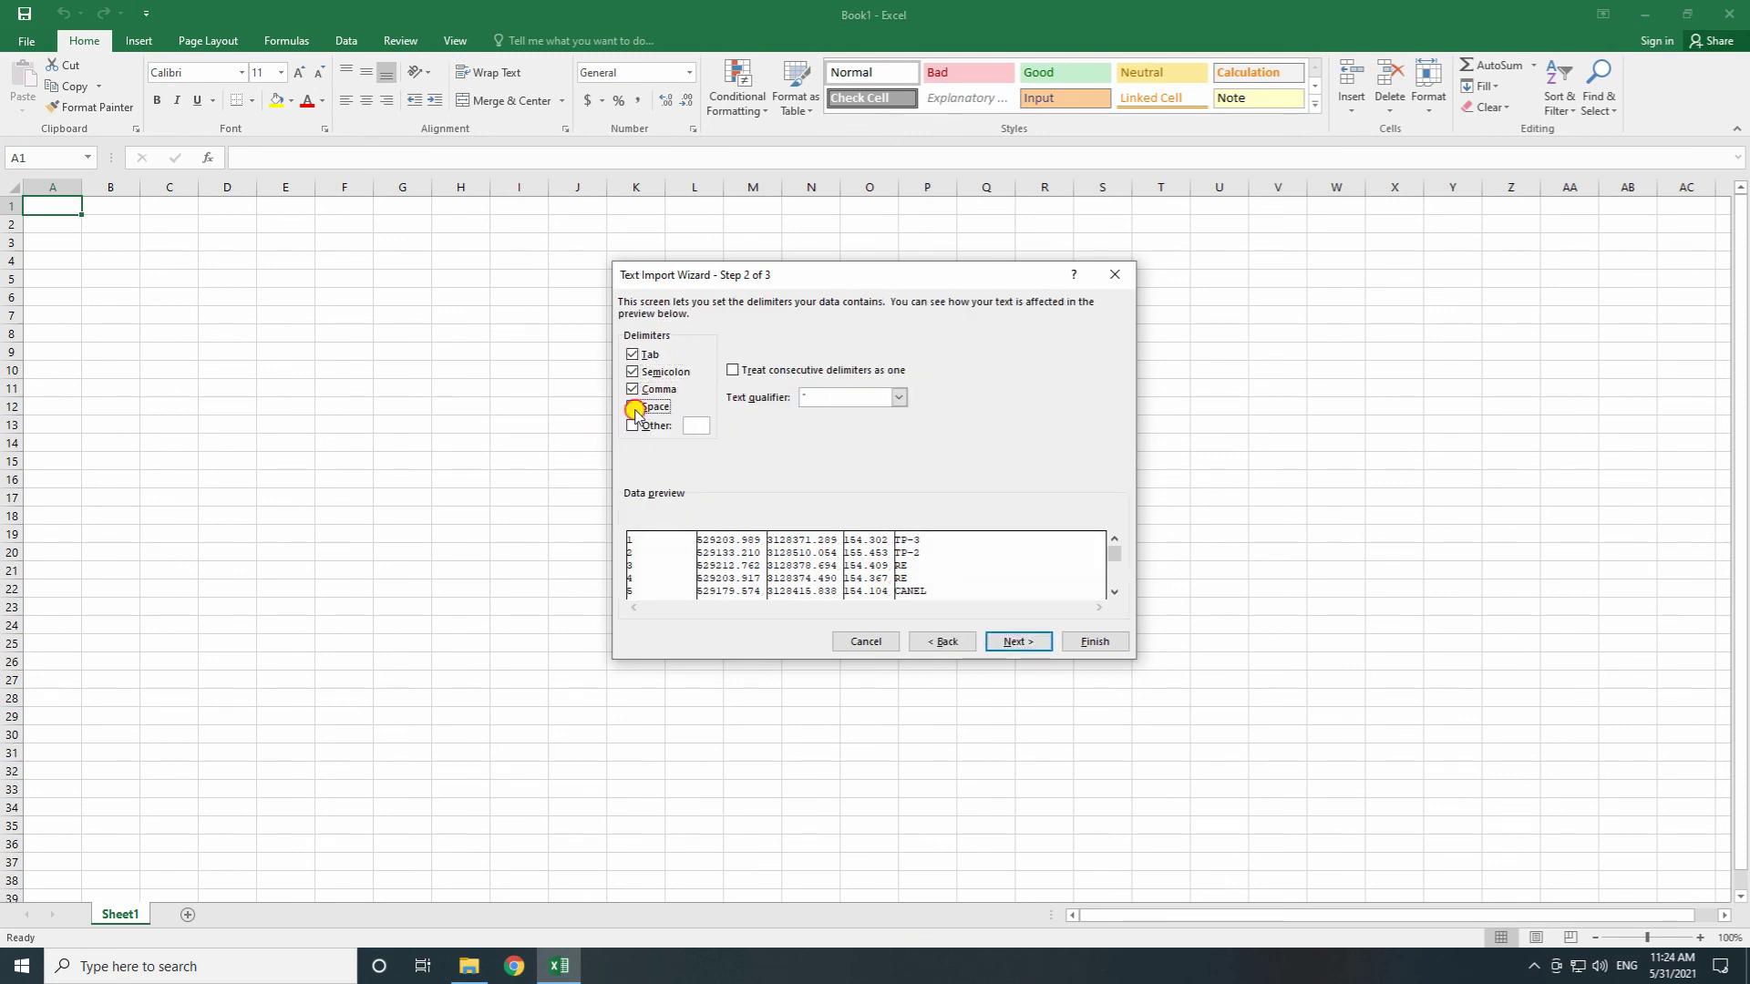
left_click(733, 370)
left_click(1009, 640)
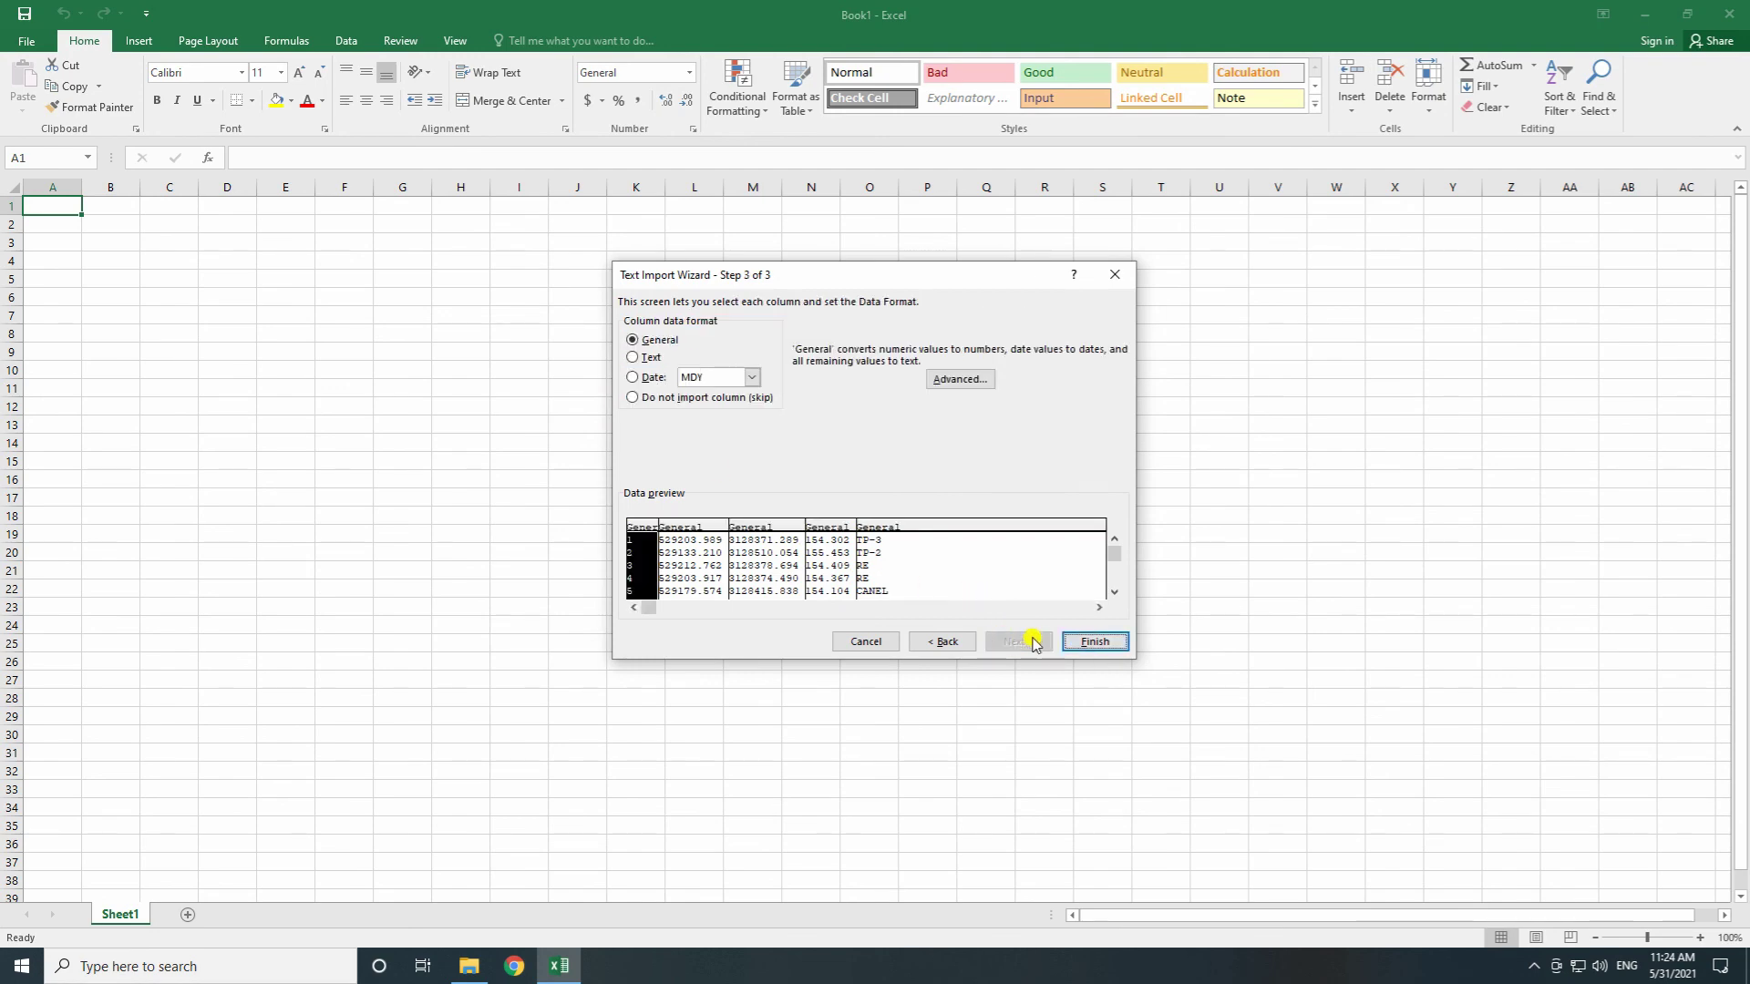
left_click(1081, 641)
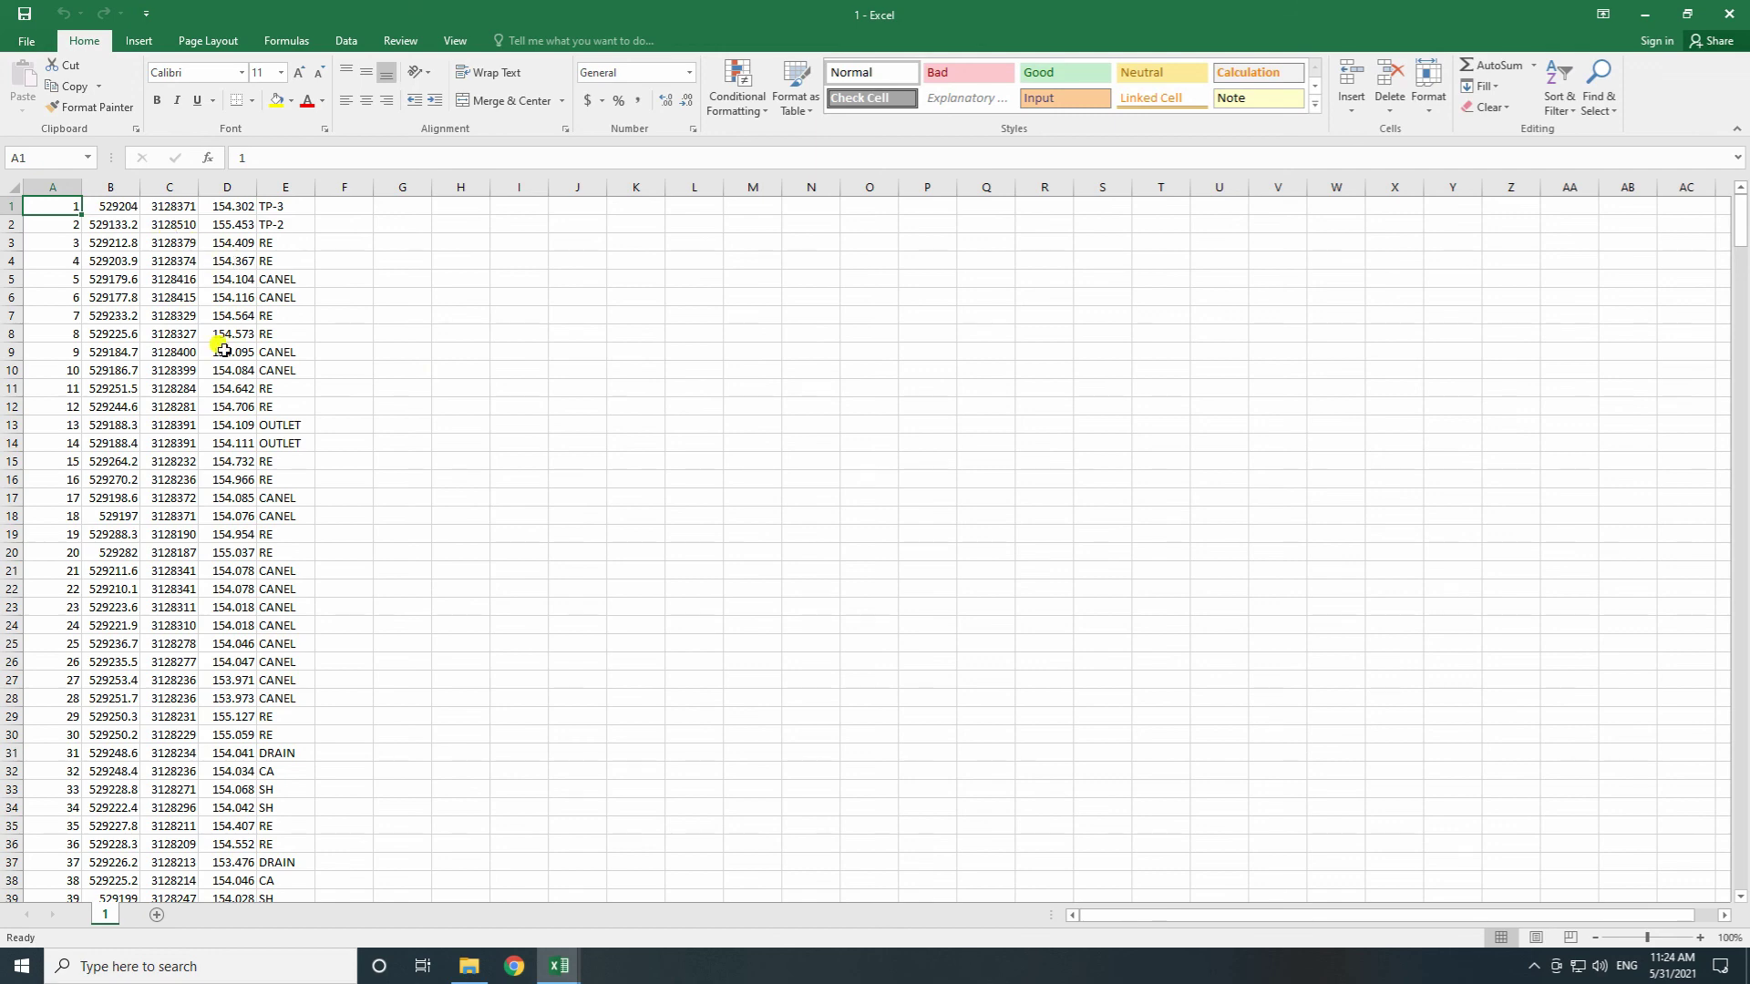
- Save the imported point data to the desktop as 1 in CSV (Comma delimited) format, agreeing to keep that format
left_click(28, 14)
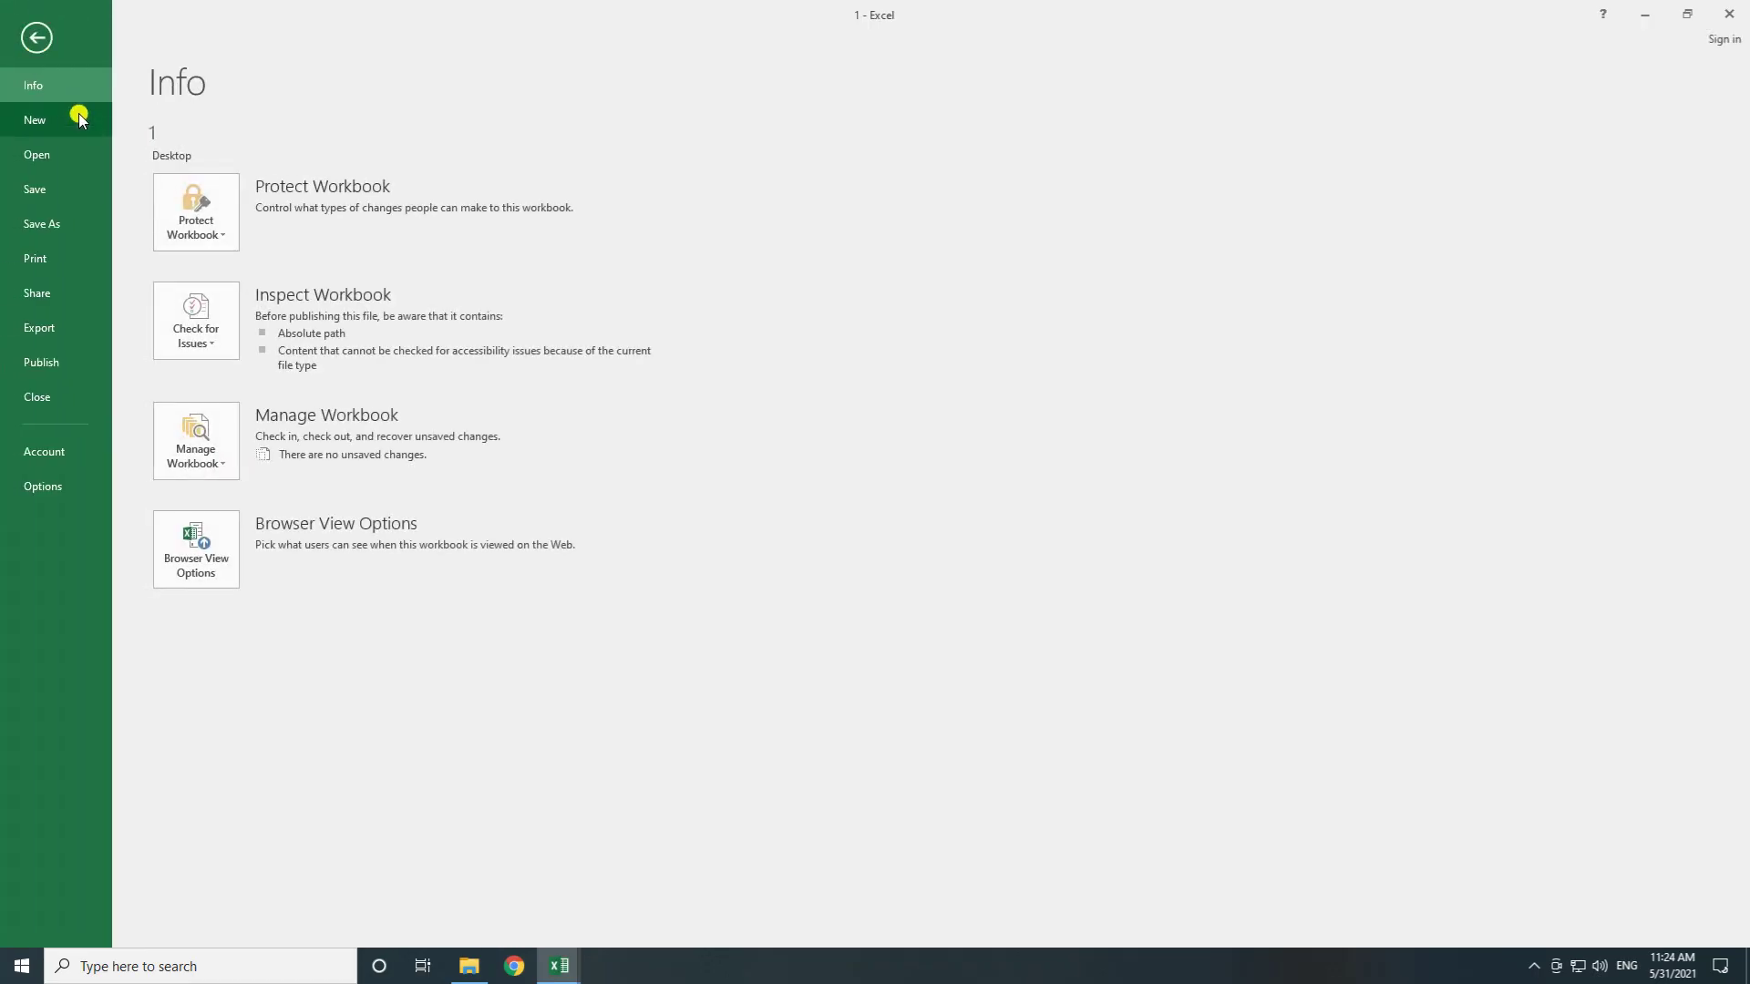
left_click(65, 224)
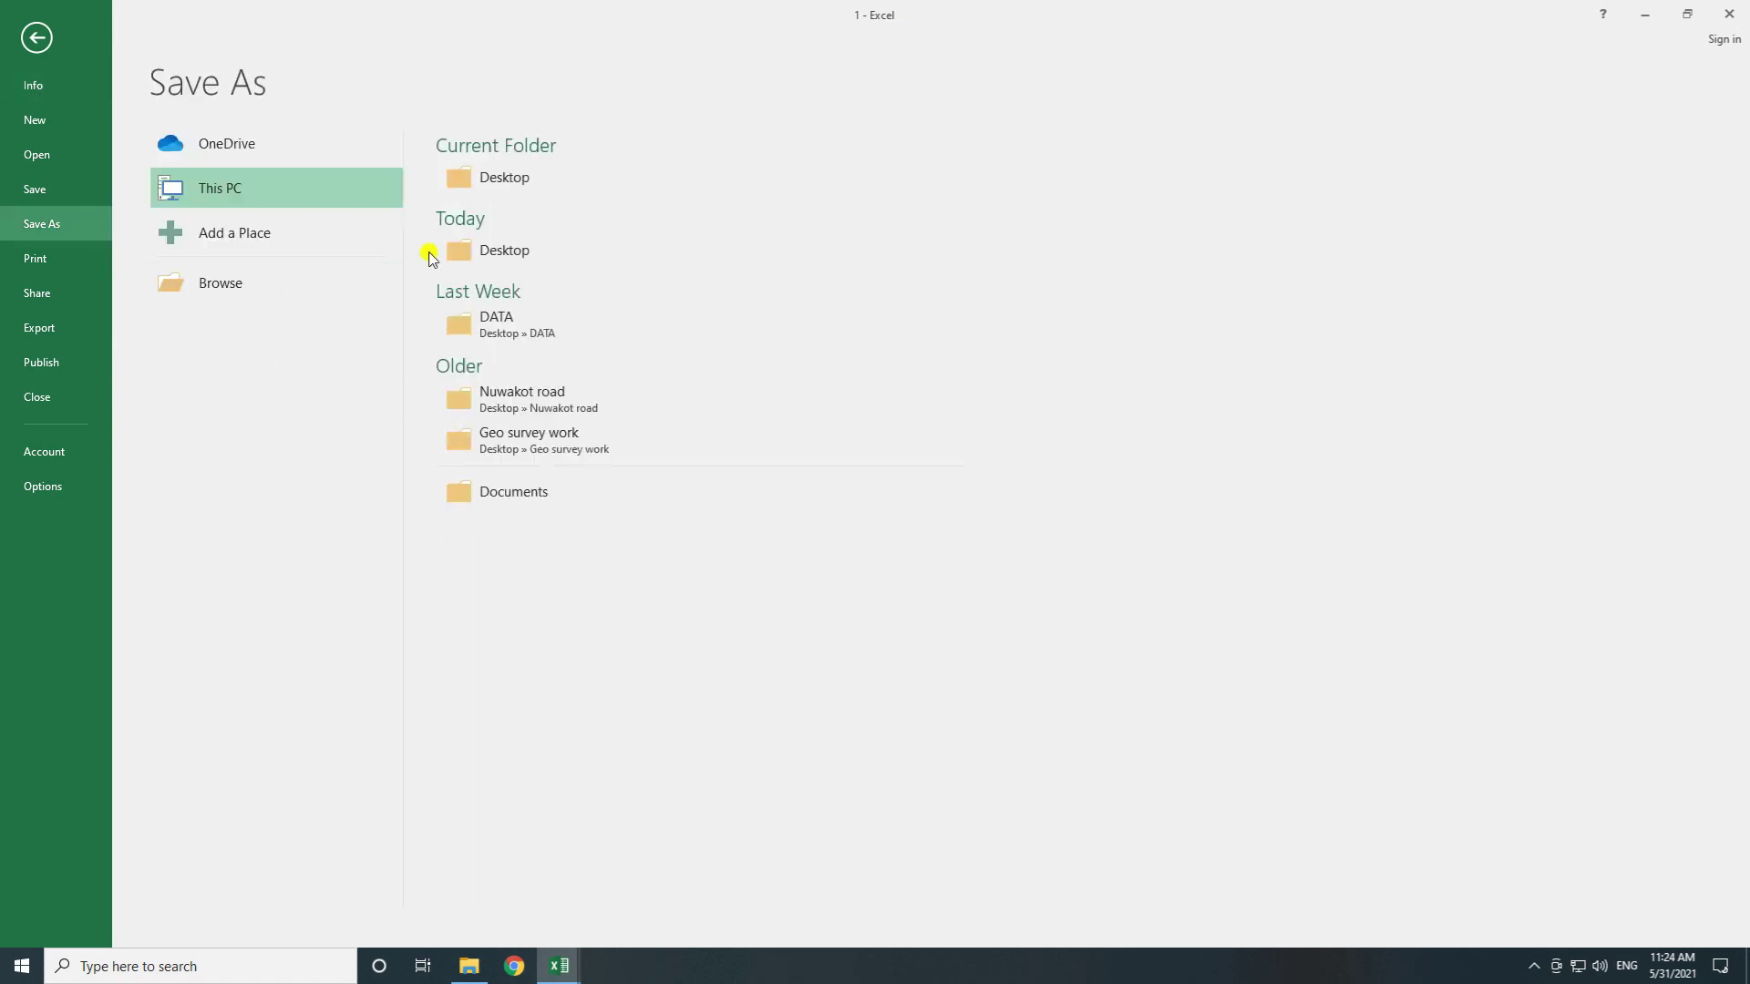
left_click(228, 275)
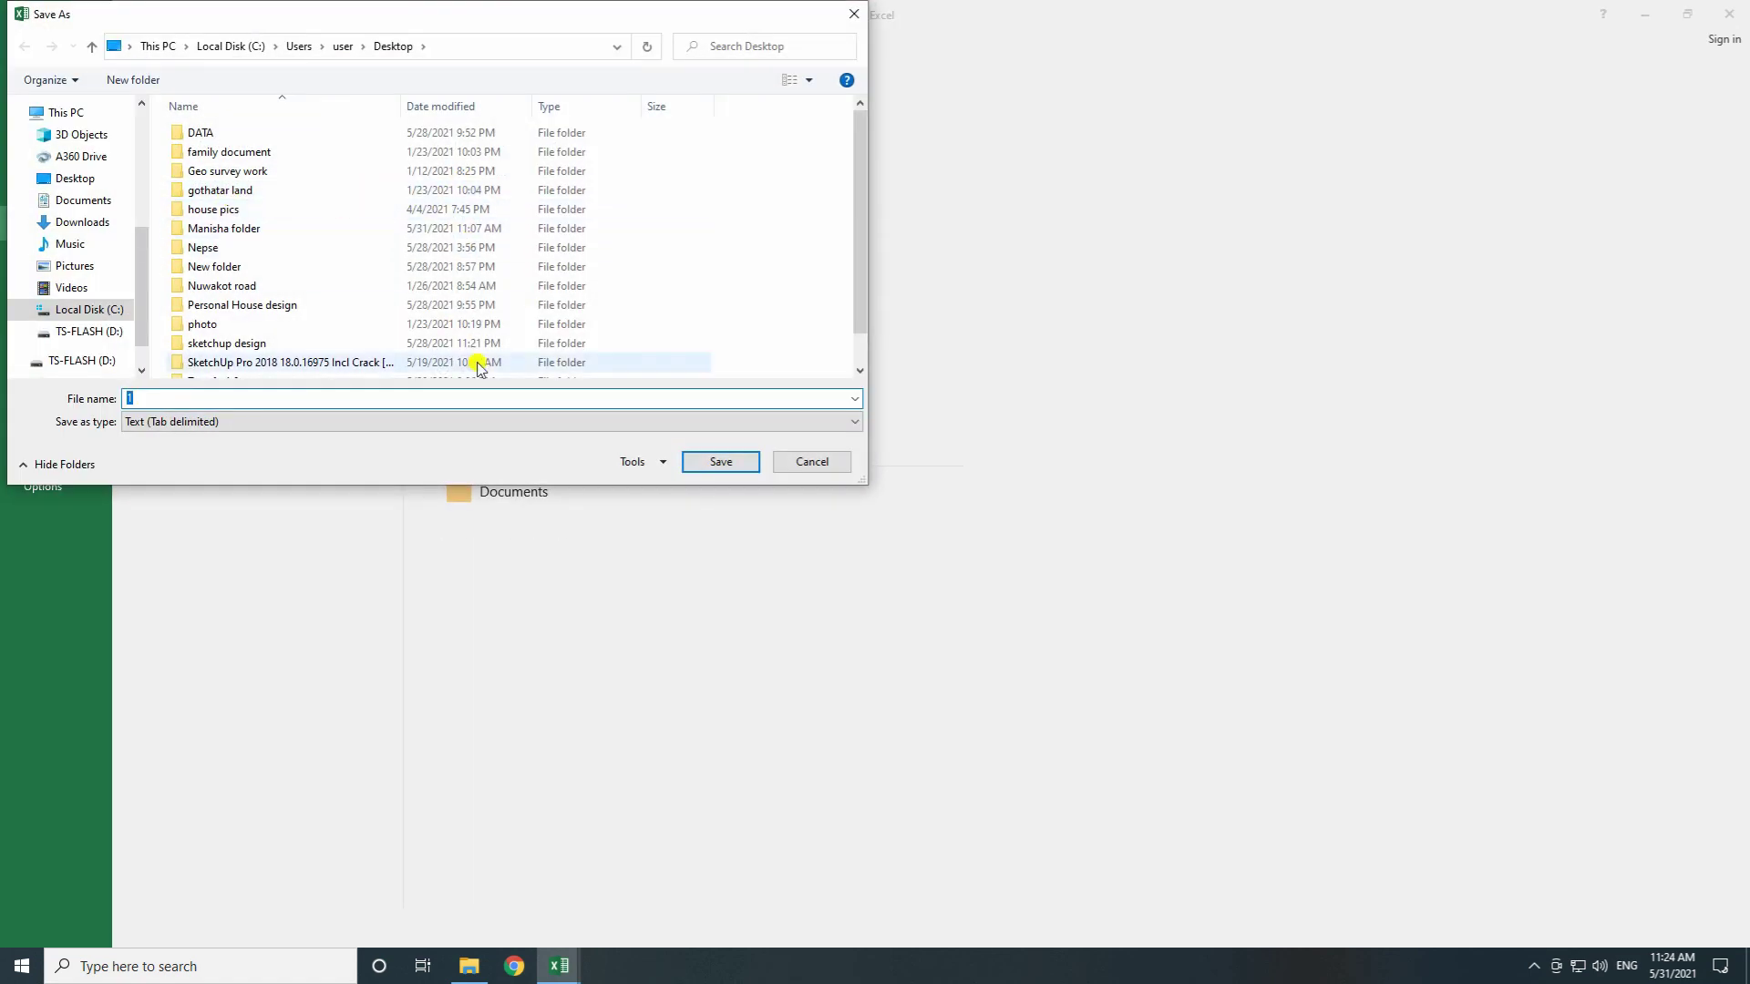
left_click(314, 422)
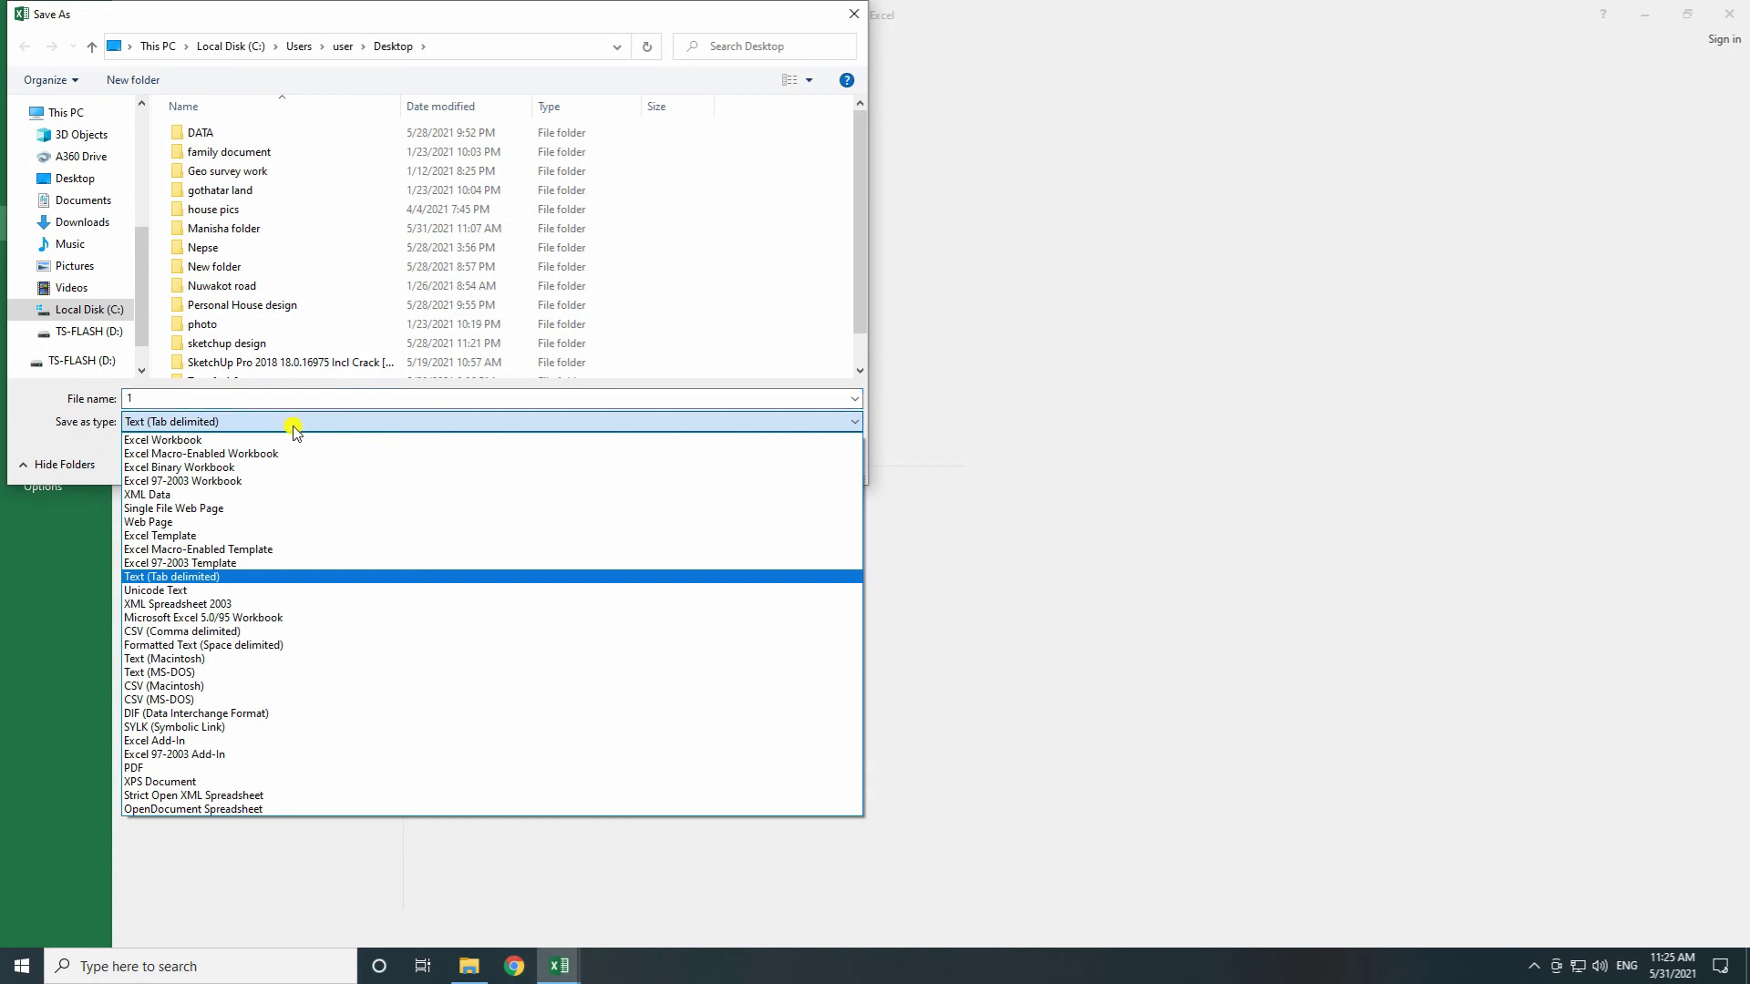
left_click(192, 630)
left_click(726, 464)
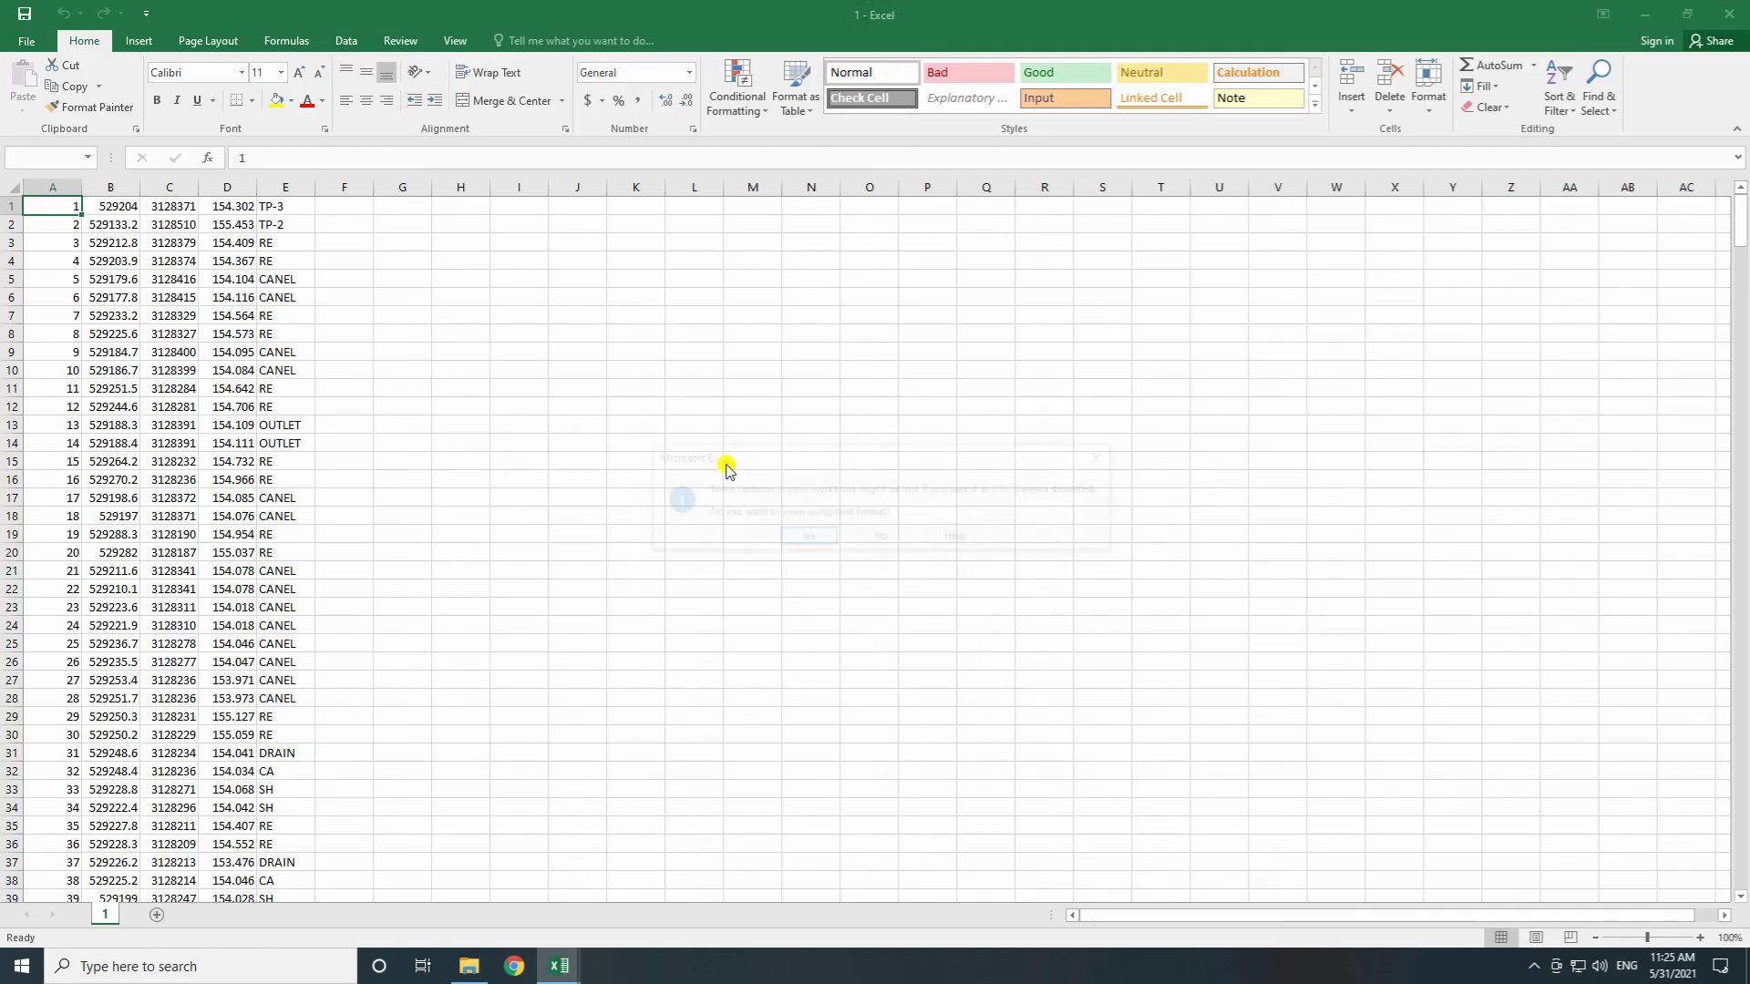
left_click(811, 539)
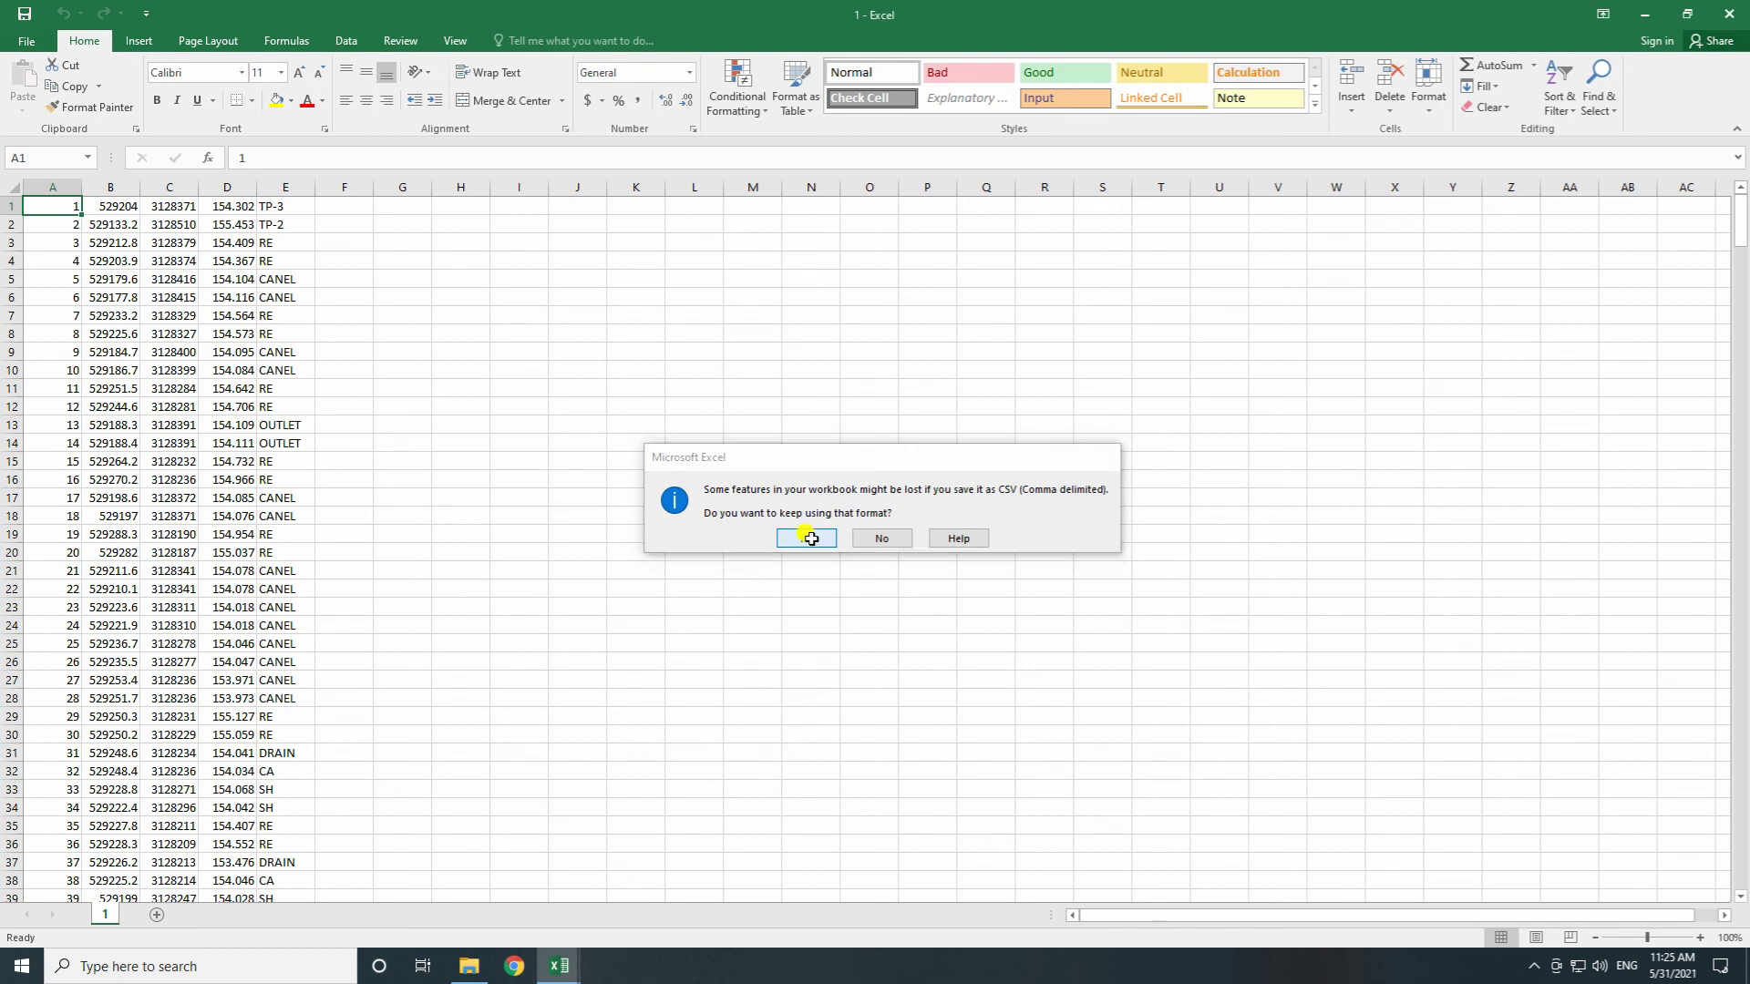
- Close the 1.csv workbook without saving changes again, and close the remaining blank workbook to return to the desktop
left_click(1718, 15)
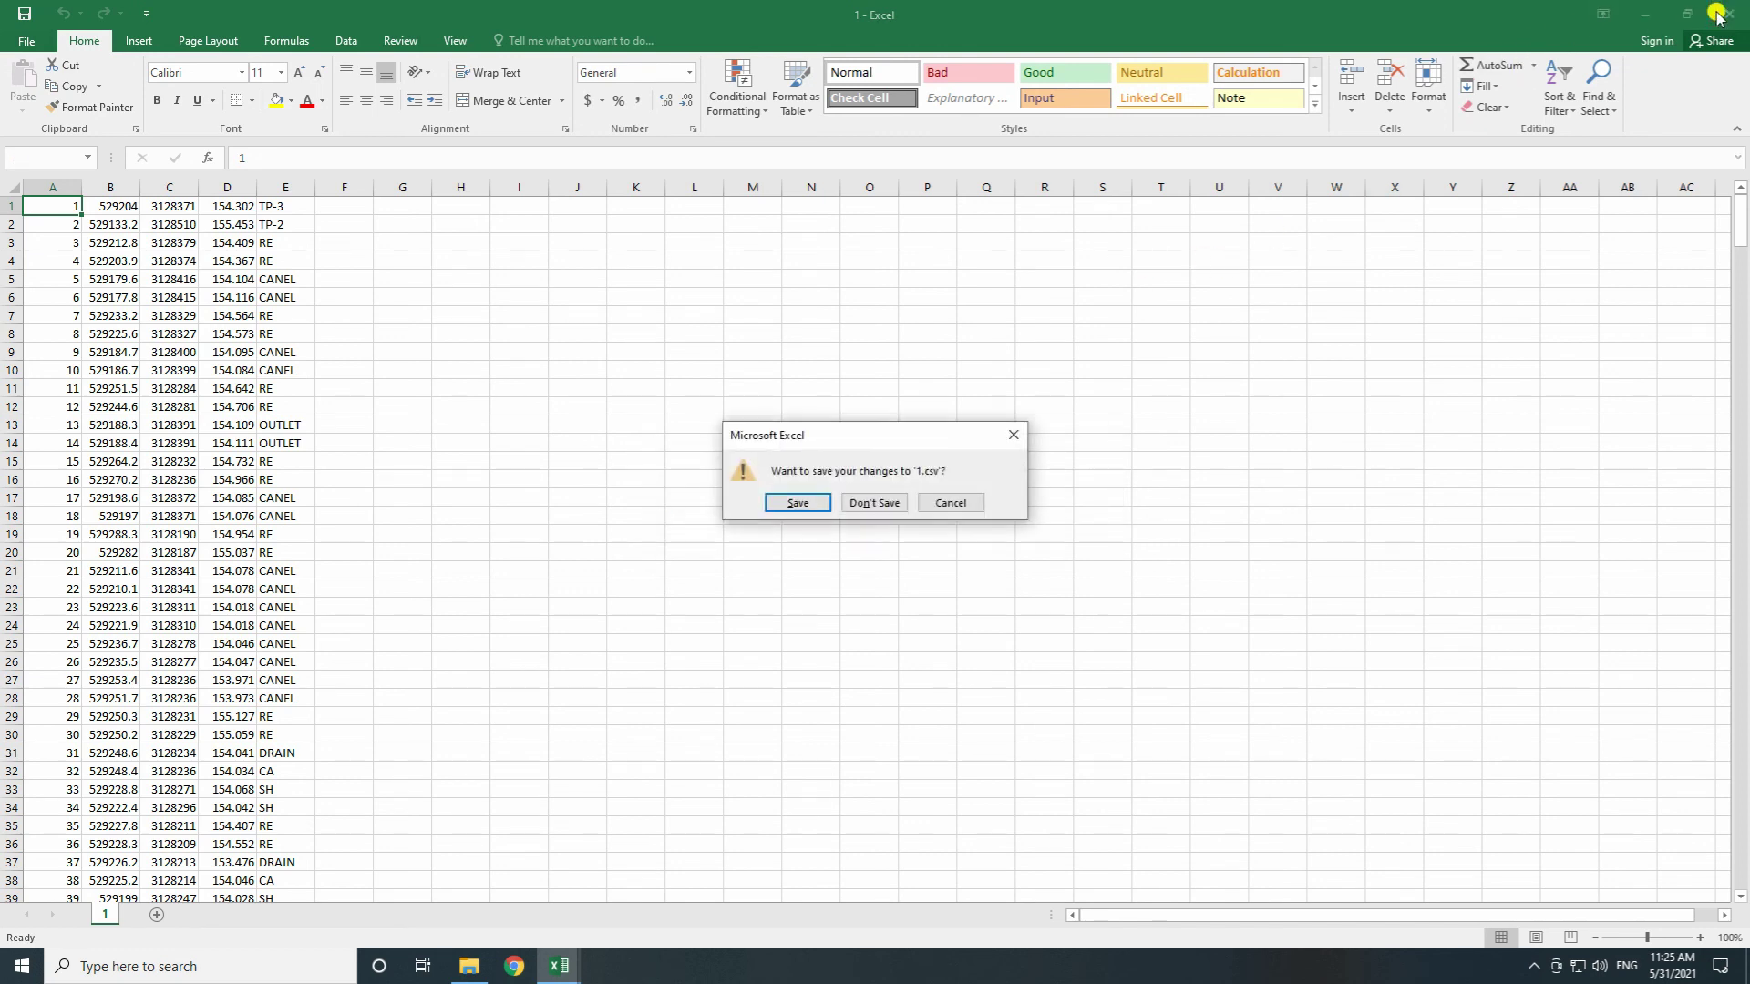
left_click(873, 503)
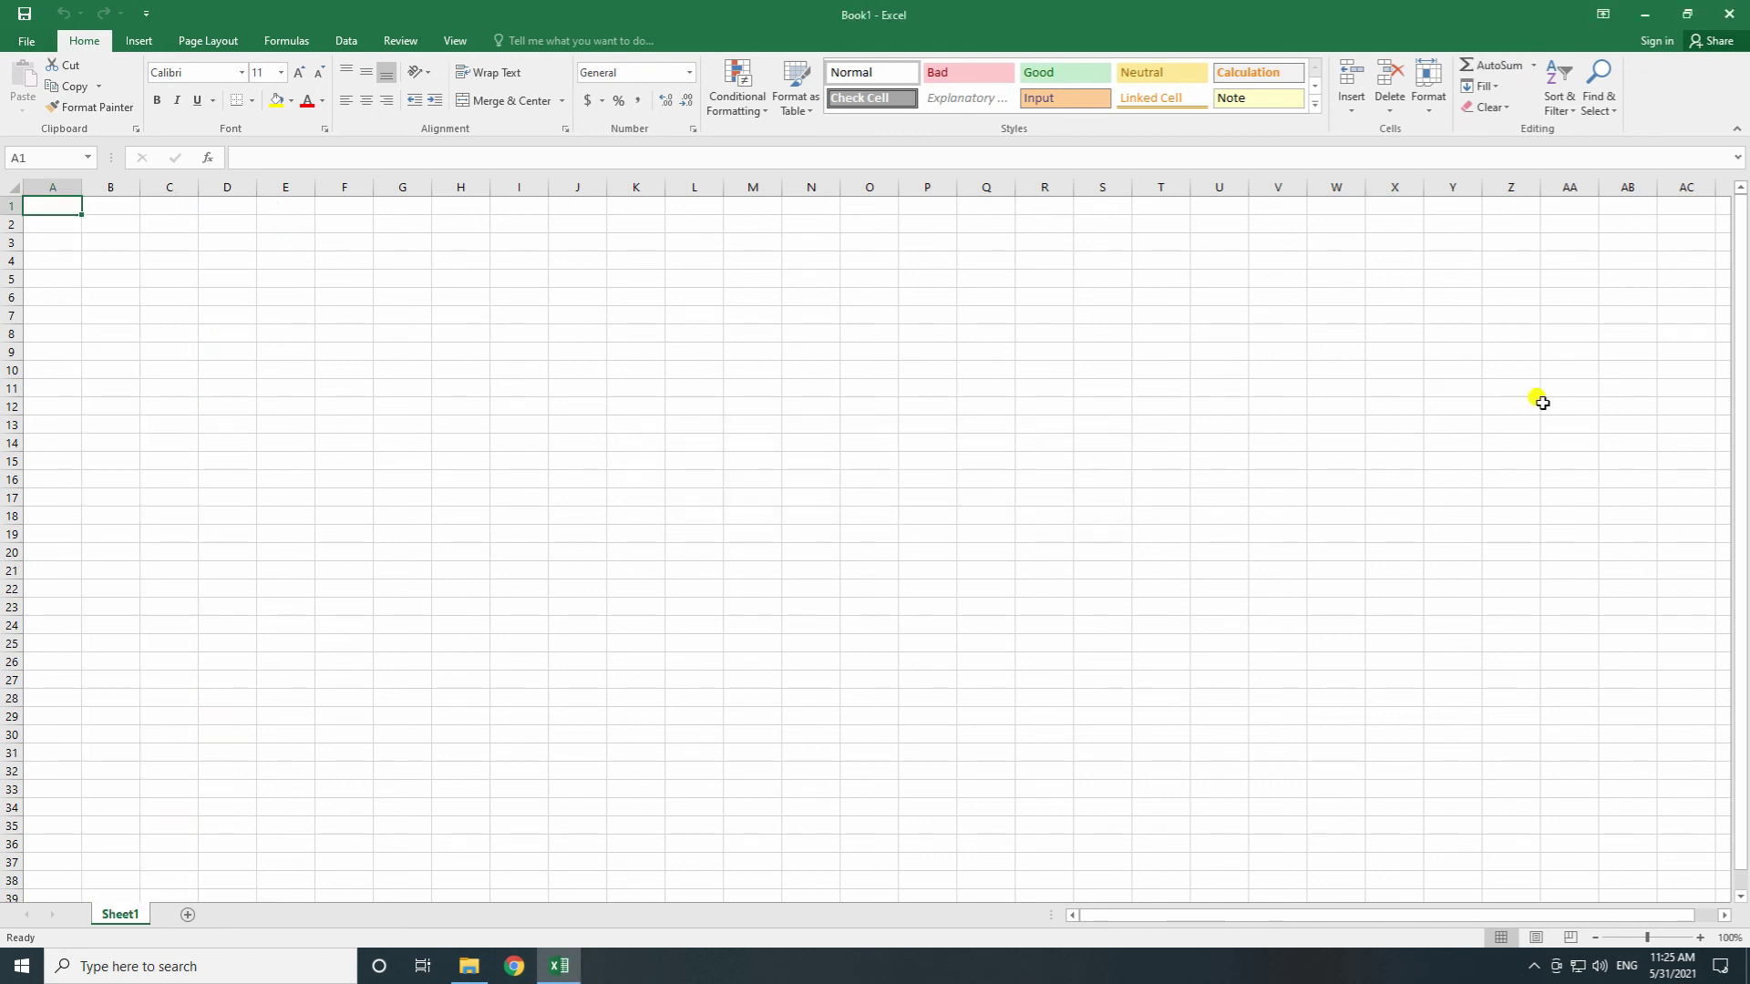
left_click(1724, 14)
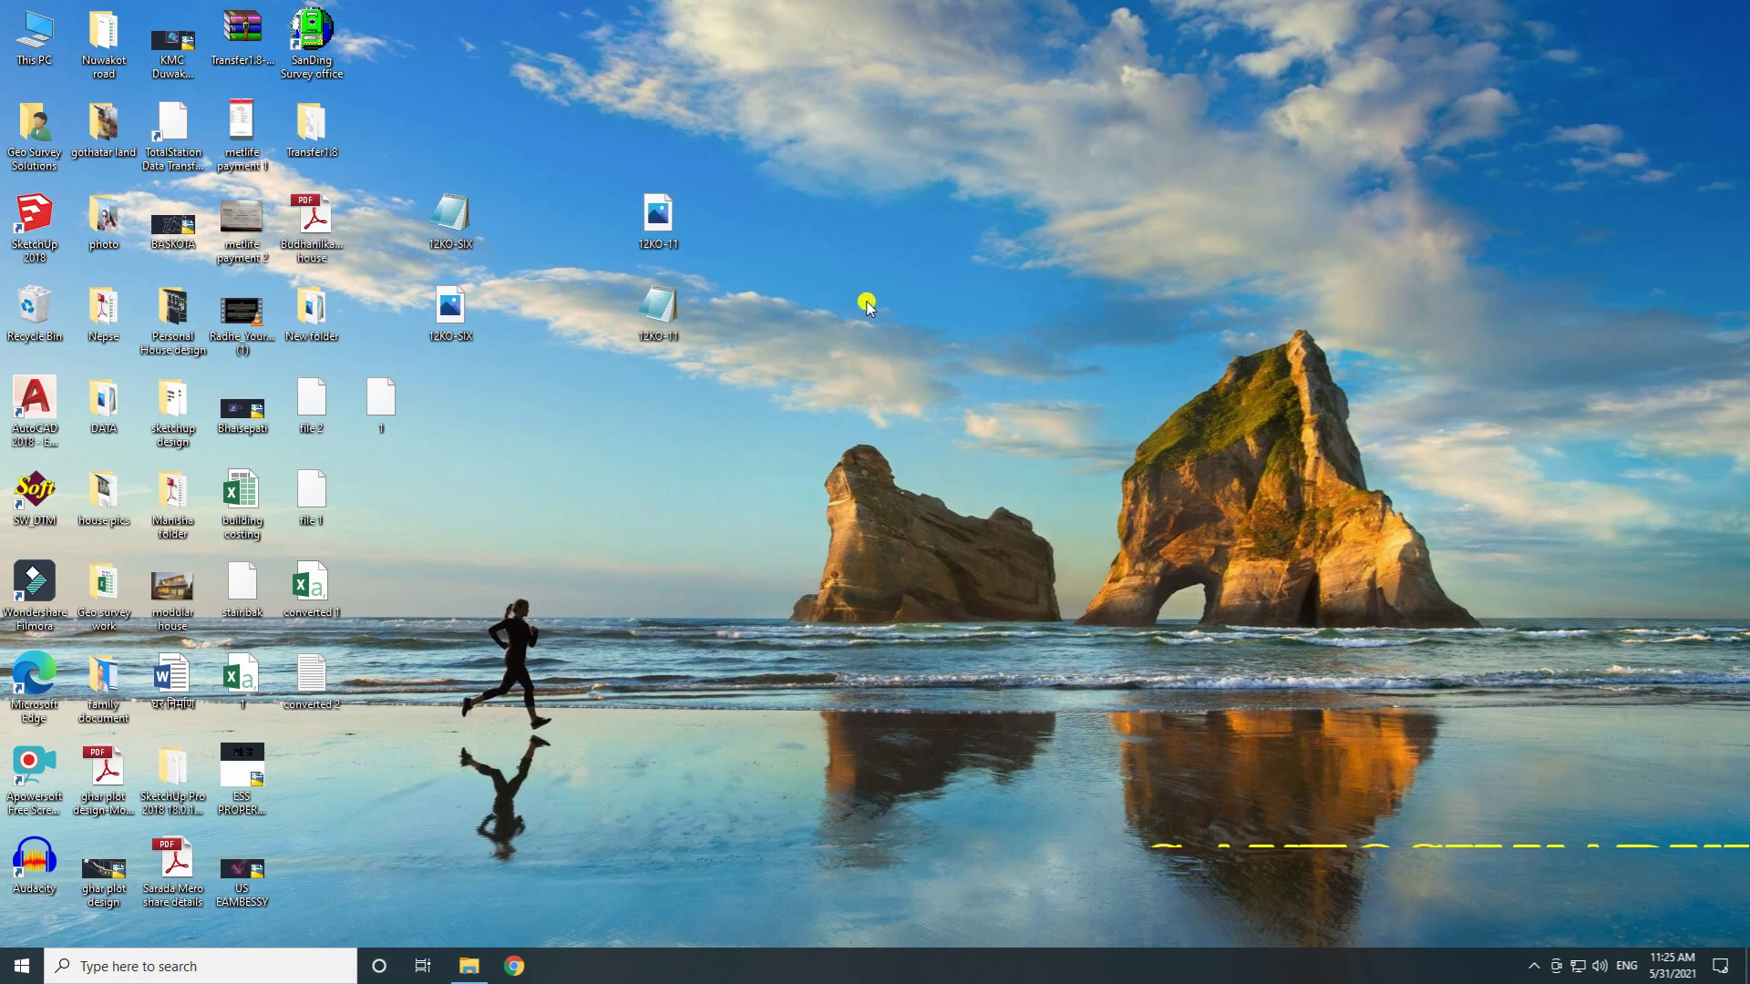